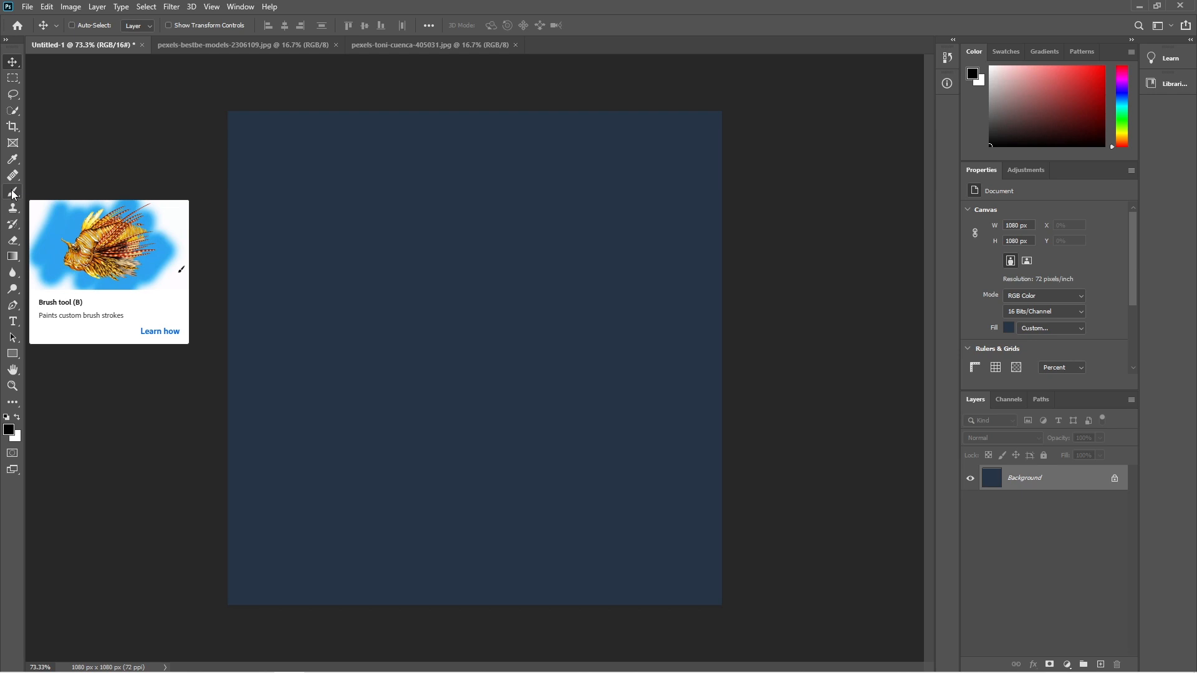
Try a black Brush tool stroke down the middle of the Background layer and undo it
click(12, 193)
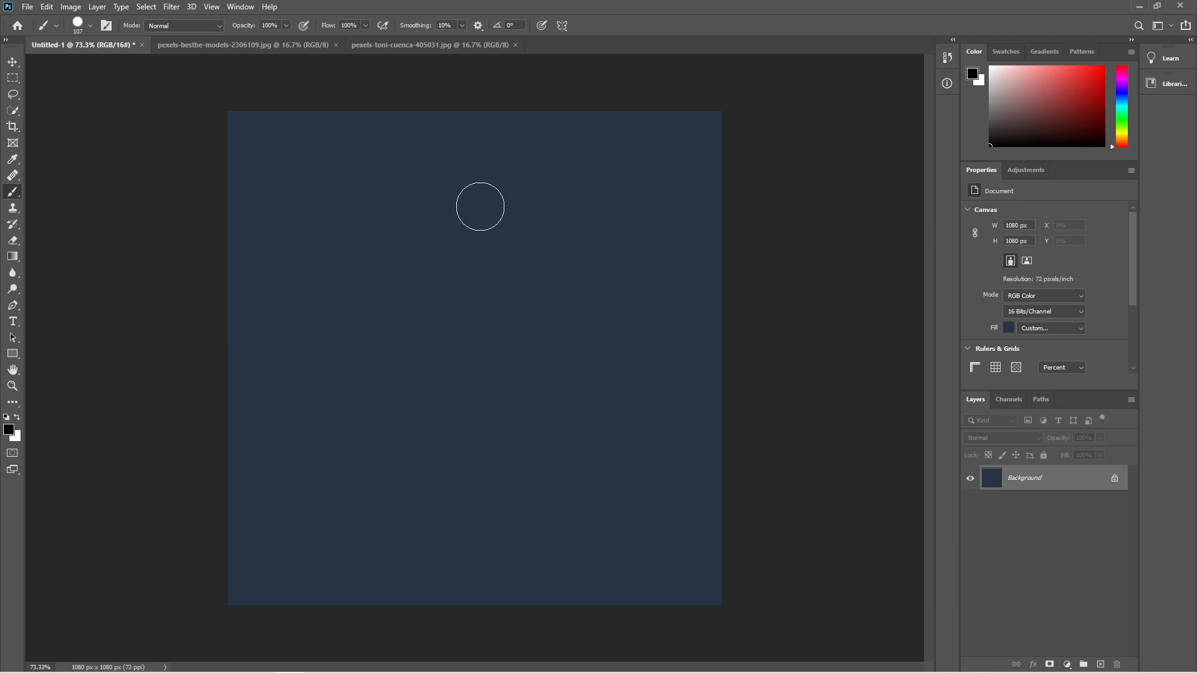
mouse_move(484, 200)
mouse_down()
mouse_move(427, 240)
mouse_move(480, 248)
mouse_move(415, 308)
mouse_move(487, 315)
mouse_move(512, 348)
mouse_move(483, 419)
mouse_move(521, 464)
mouse_move(568, 495)
mouse_up()
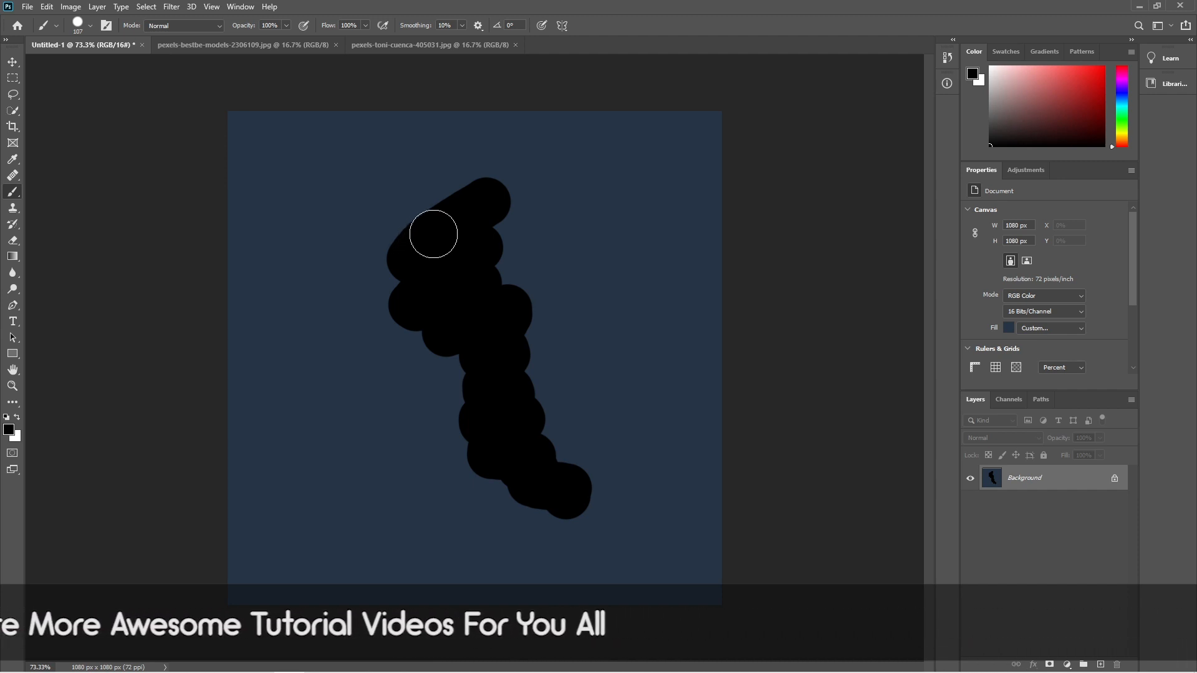
key(ctrl+z)
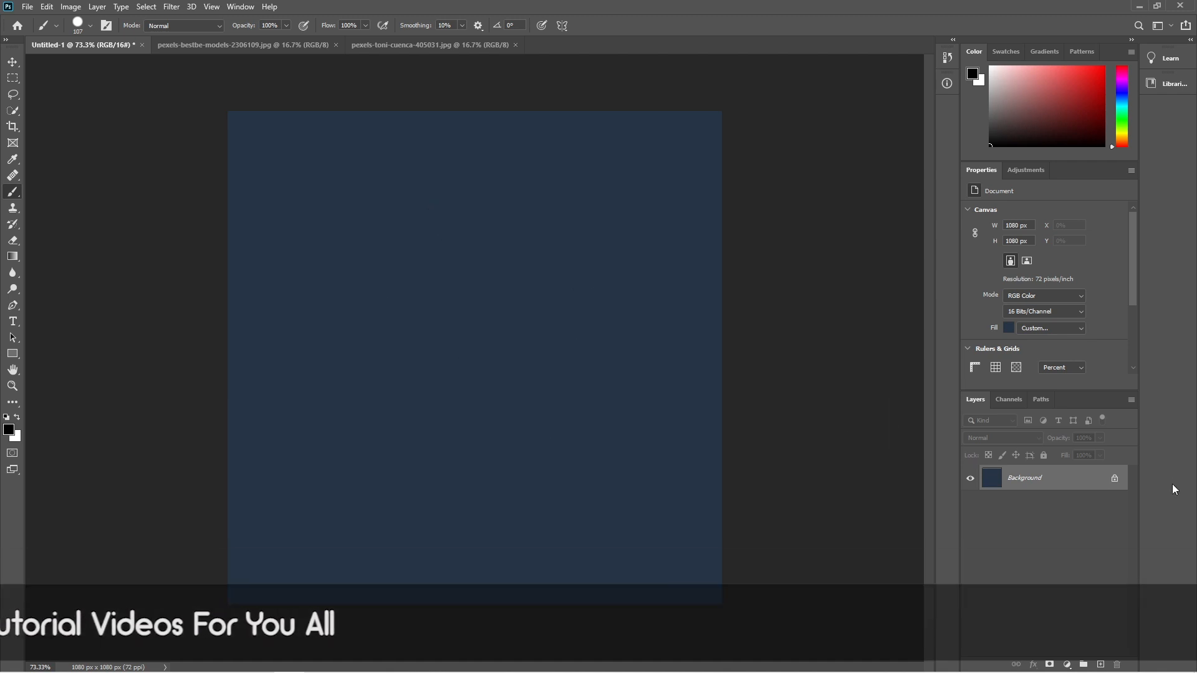
Add a new empty layer and set the brush to 76% opacity, 79% flow and 31% smoothing
click(1101, 665)
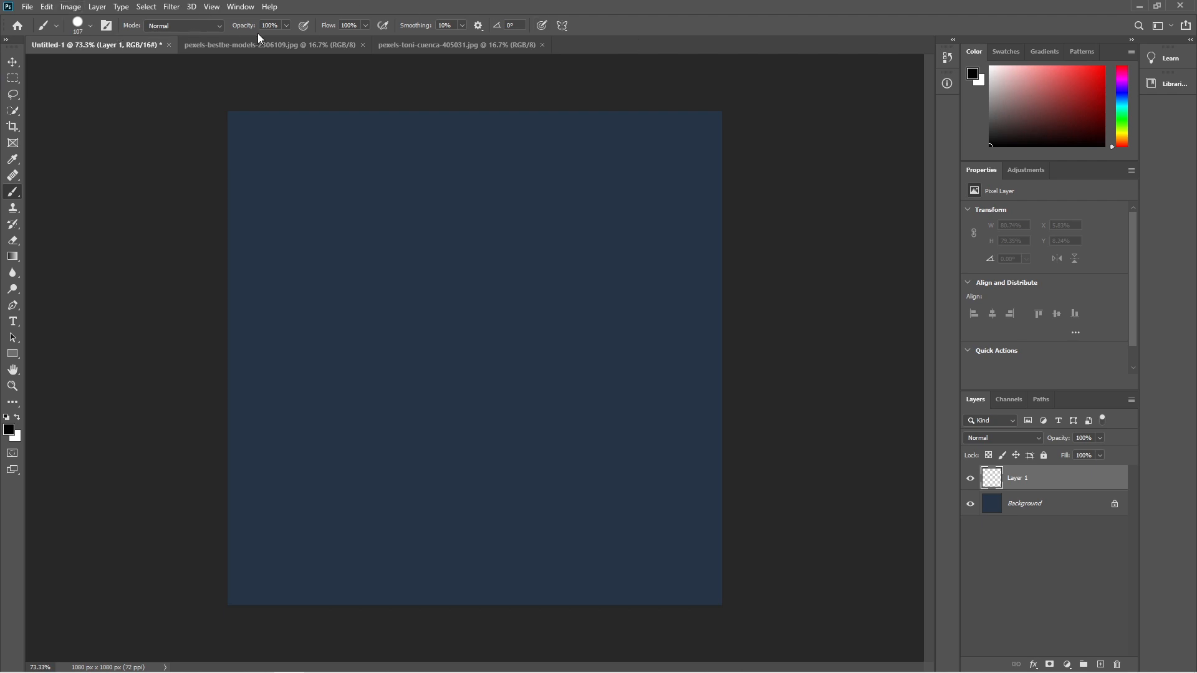
click(57, 27)
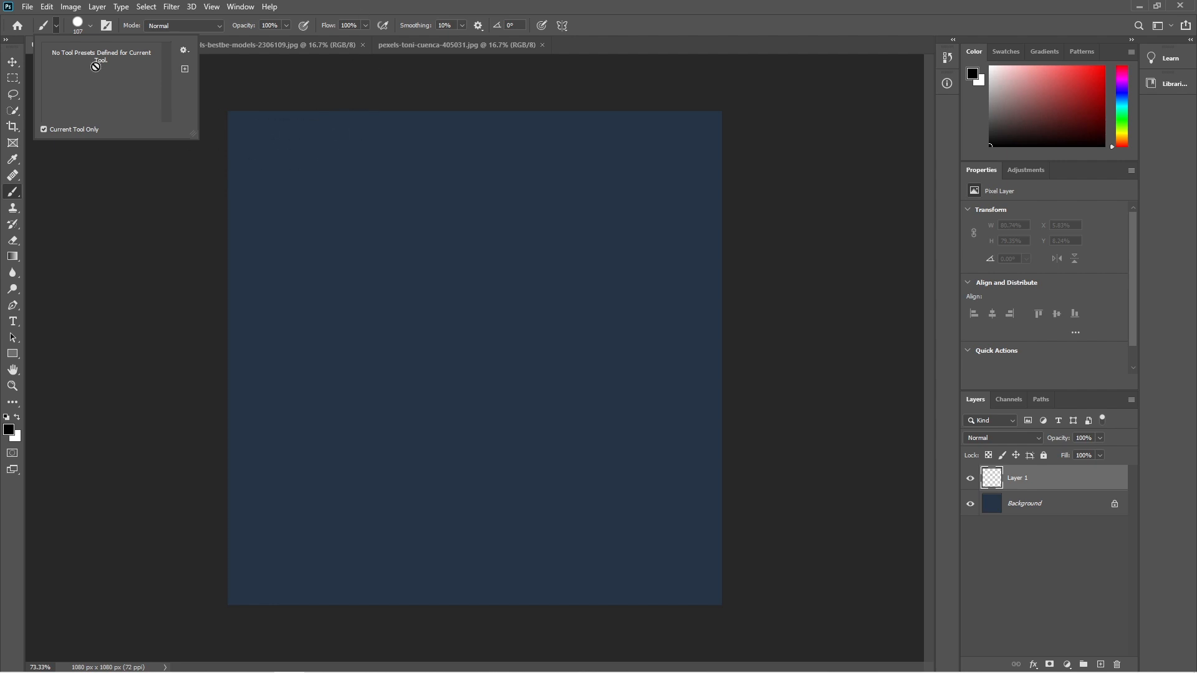
click(340, 3)
drag(244, 30, 227, 30)
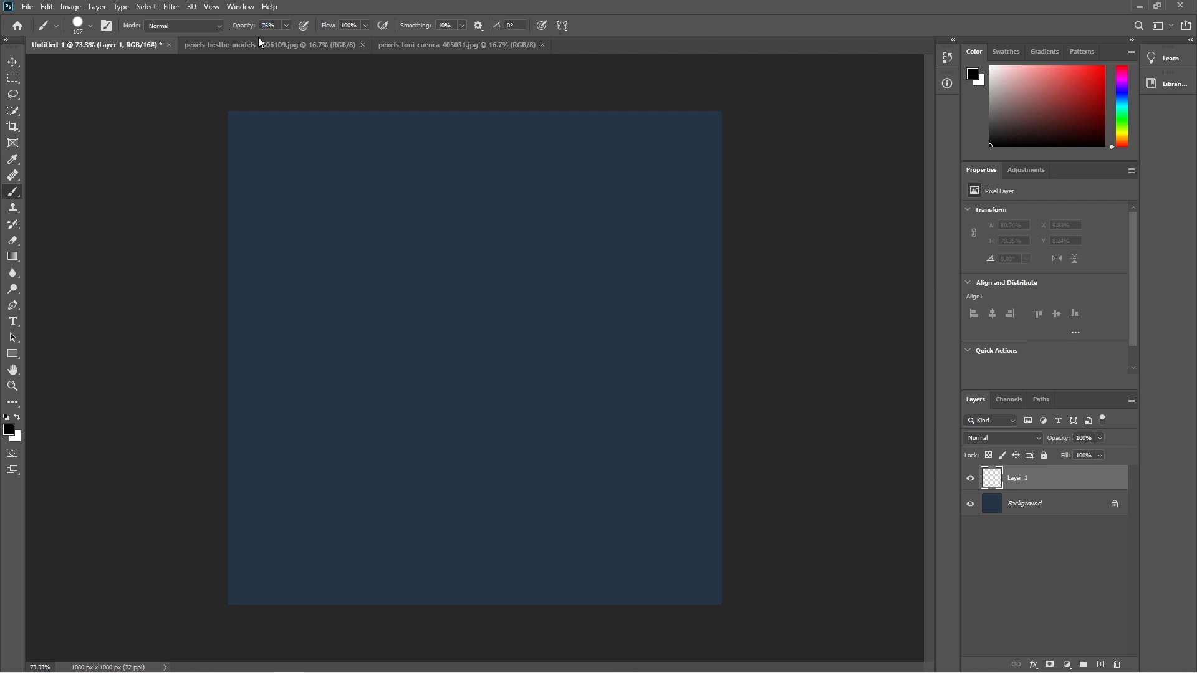
drag(329, 26, 313, 34)
drag(413, 27, 427, 27)
Choose a soft round brush tip from the recent brushes and set the brush's blending mode to Overlay
click(92, 26)
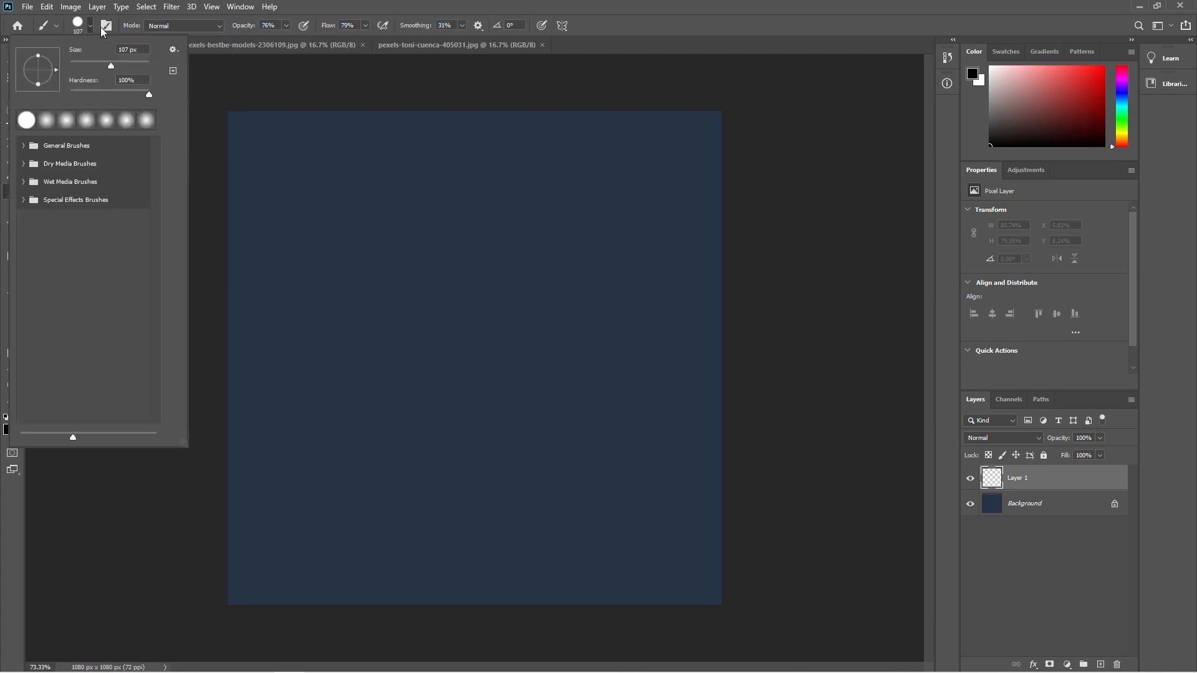
click(51, 121)
click(241, 7)
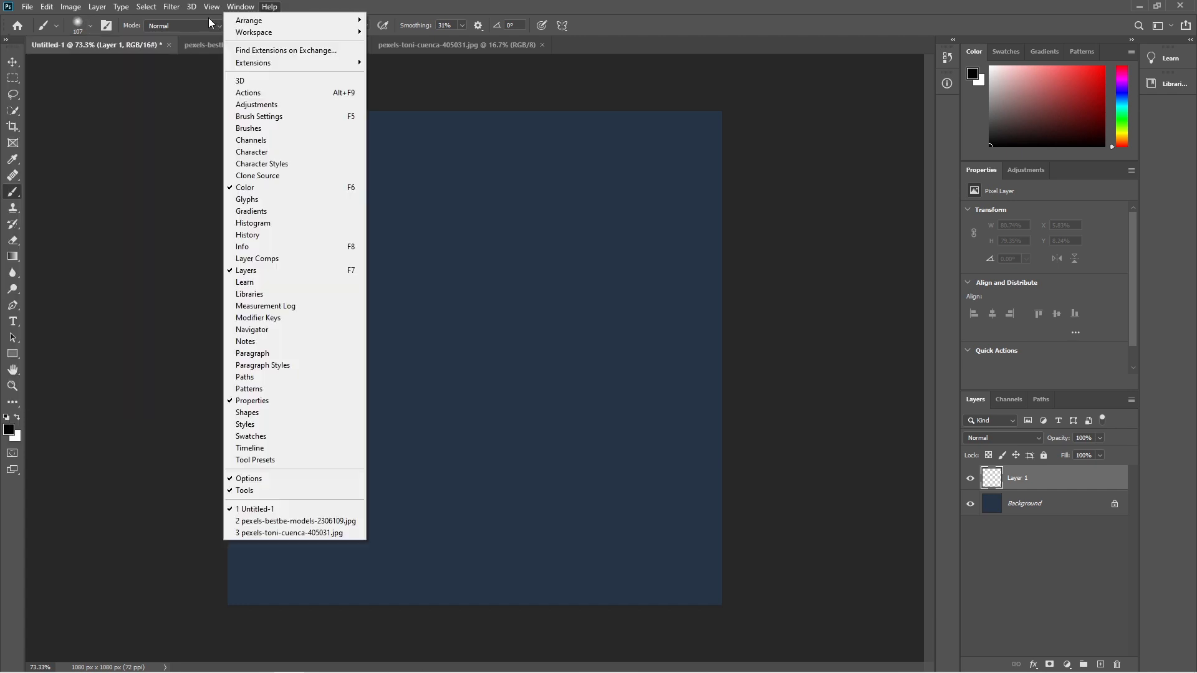
click(181, 25)
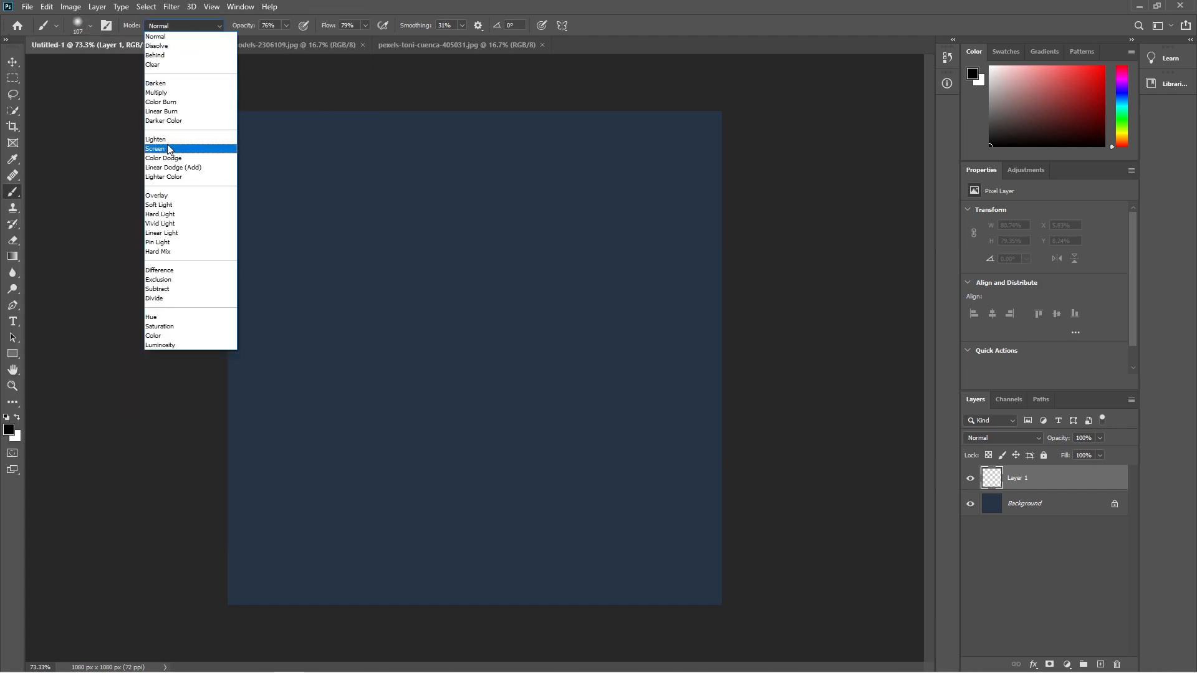
click(164, 196)
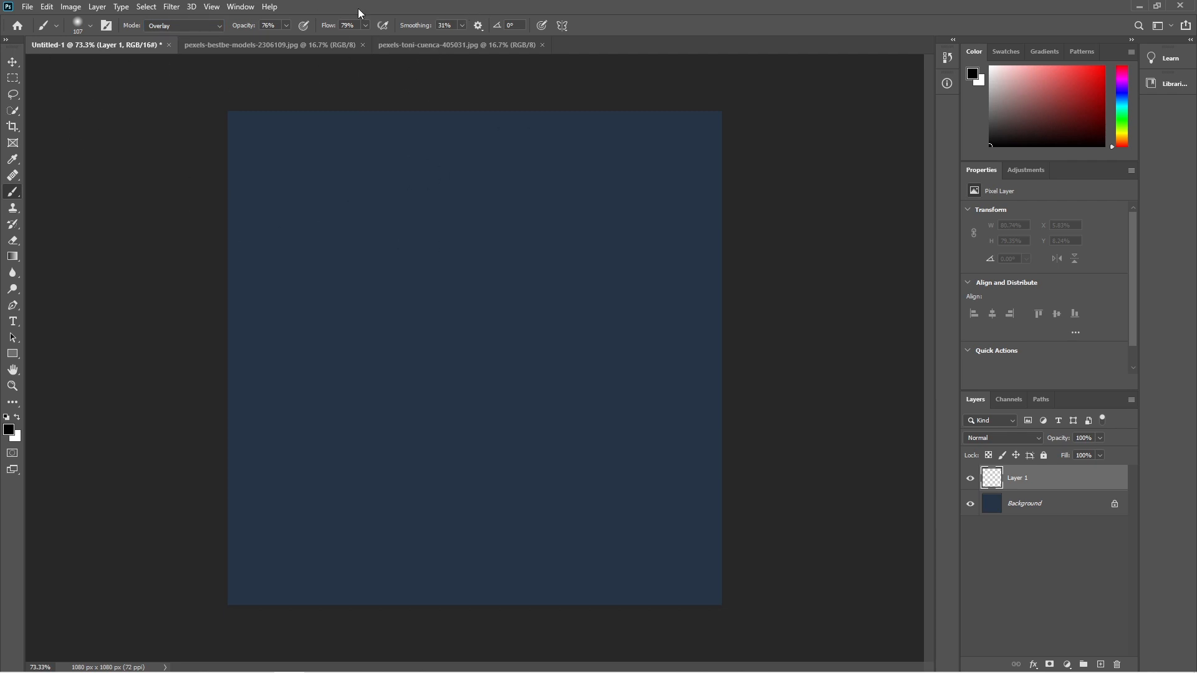
Save the current brush as a new brush preset named My Brush, including the brush size and tool settings
click(58, 28)
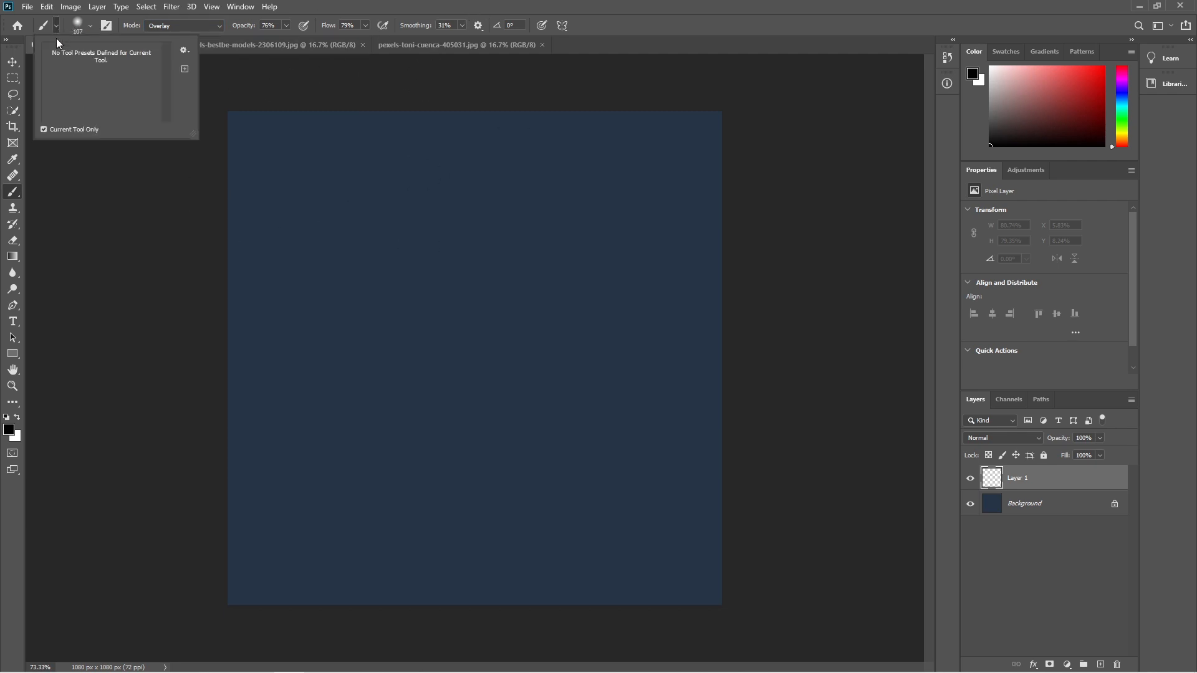
click(185, 69)
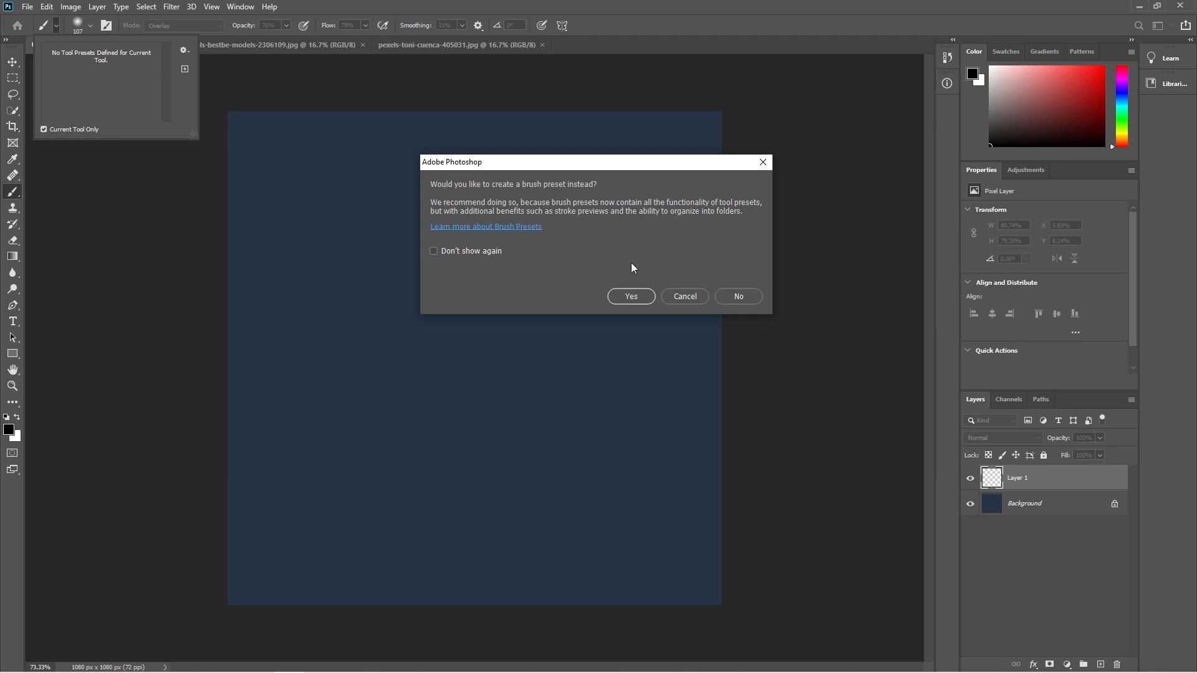
click(631, 296)
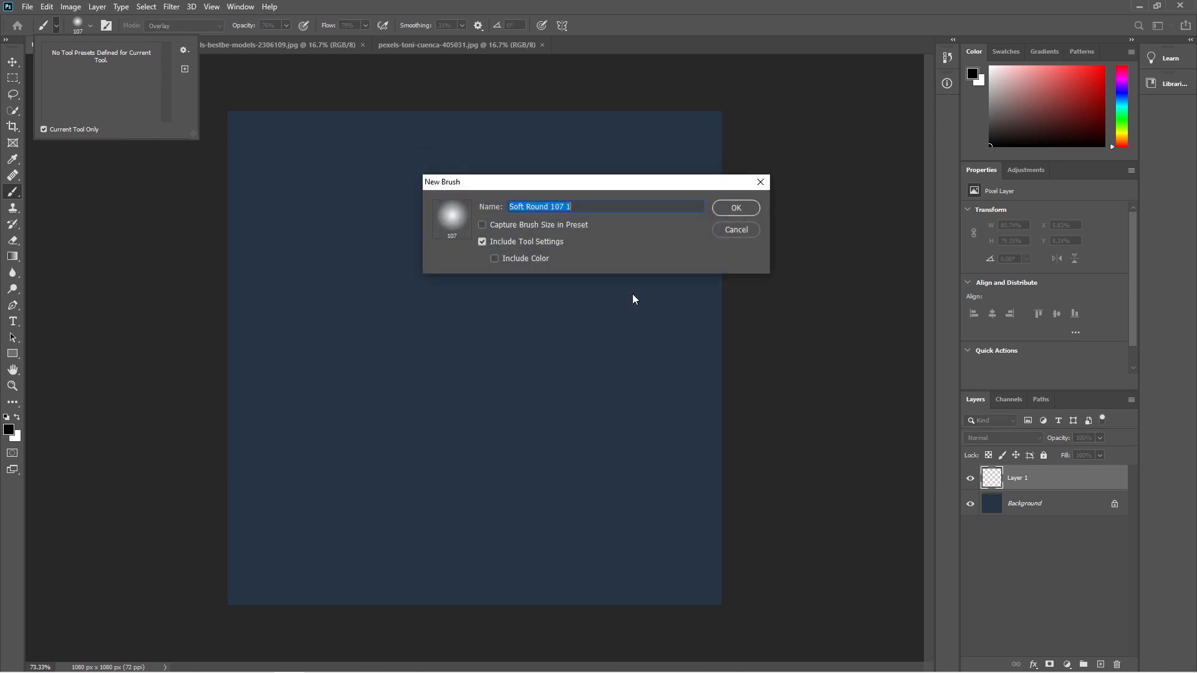
click(562, 226)
text(My B)
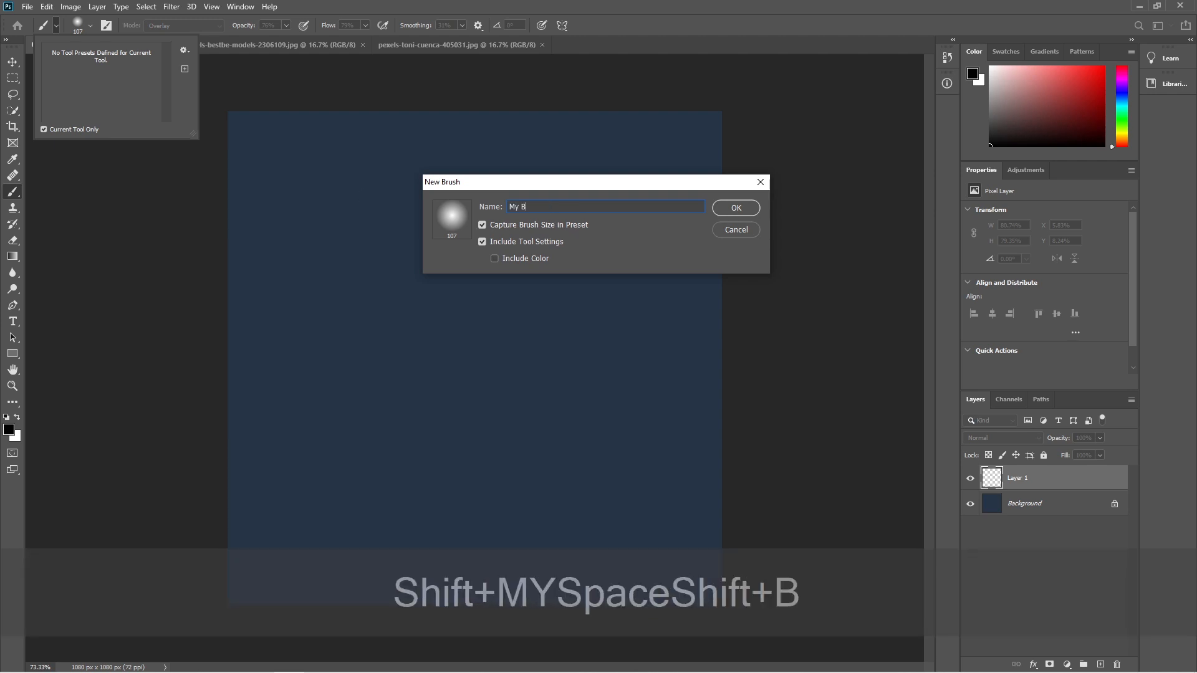
text(rush)
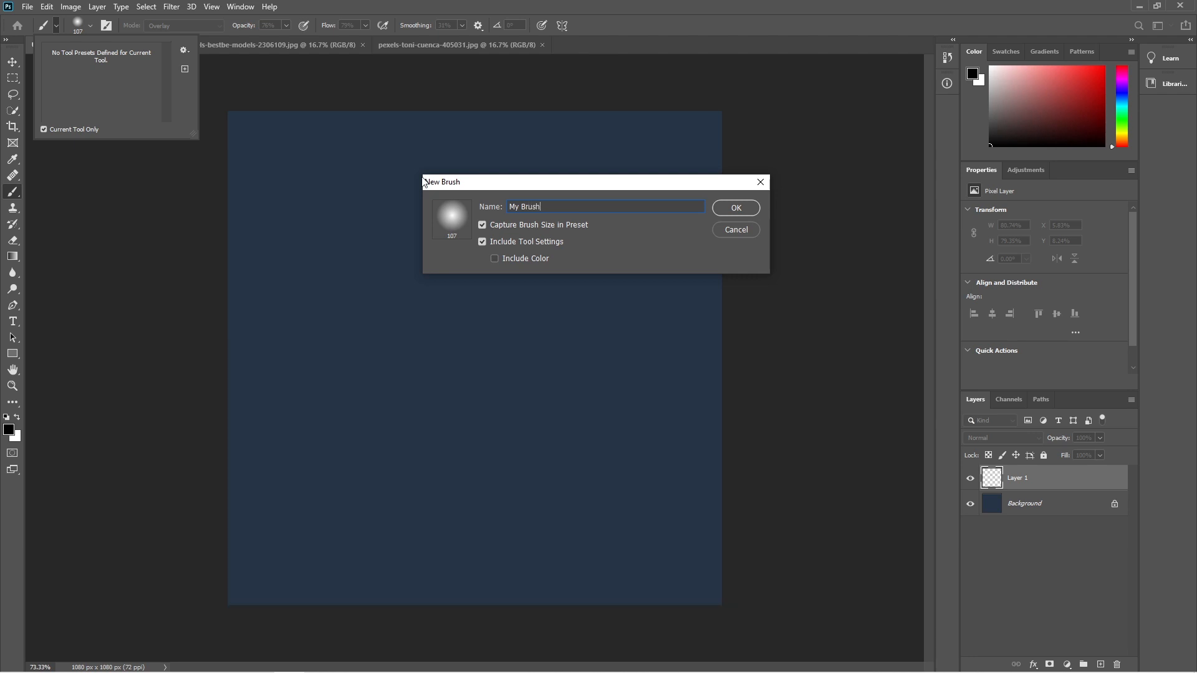
click(726, 208)
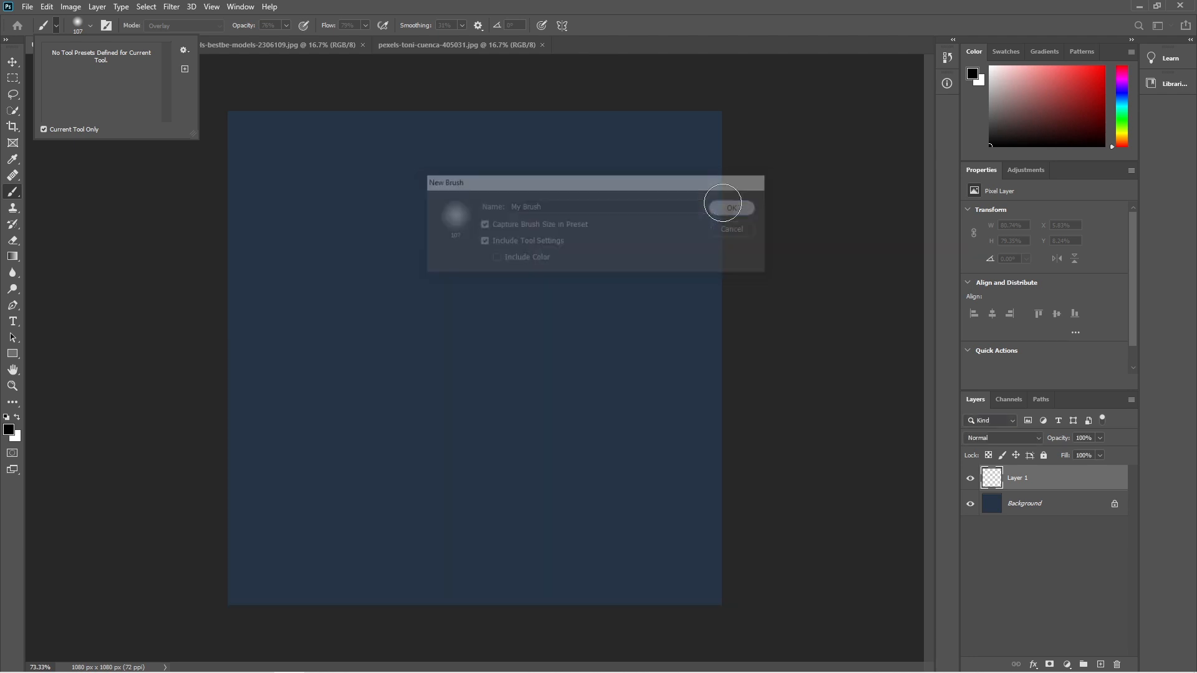
click(56, 26)
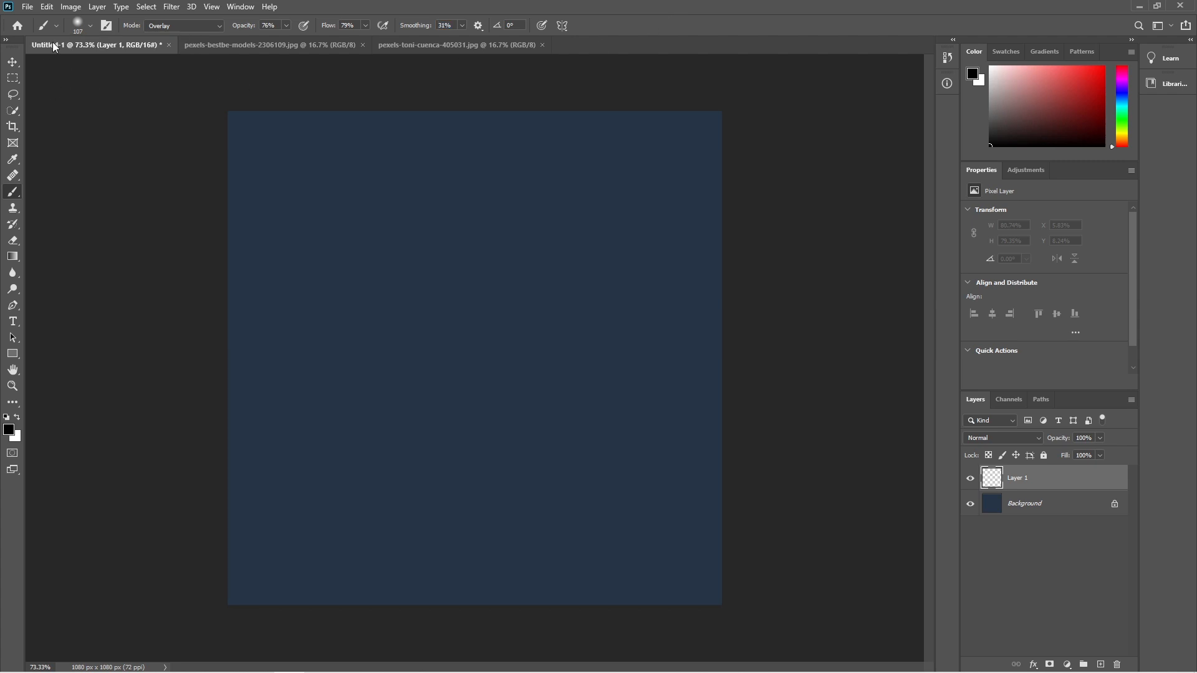
Switch to the recent hard round brush with opacity and flow at 100%, and reapply the My Brush preset
click(91, 26)
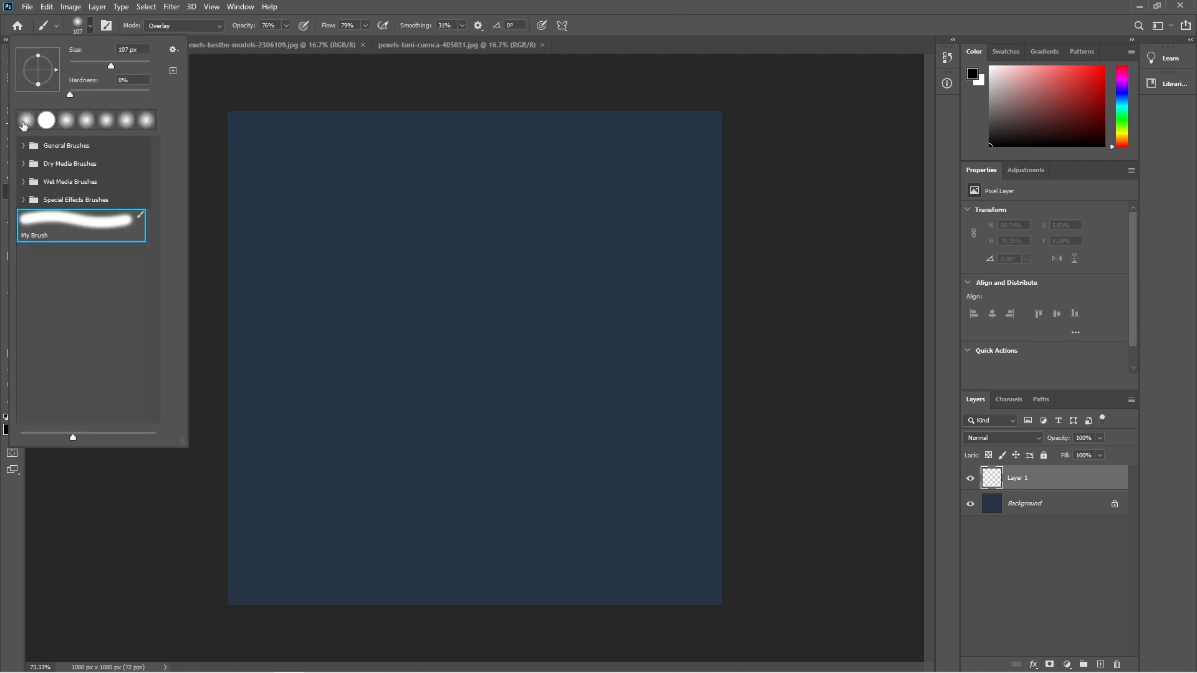
click(46, 122)
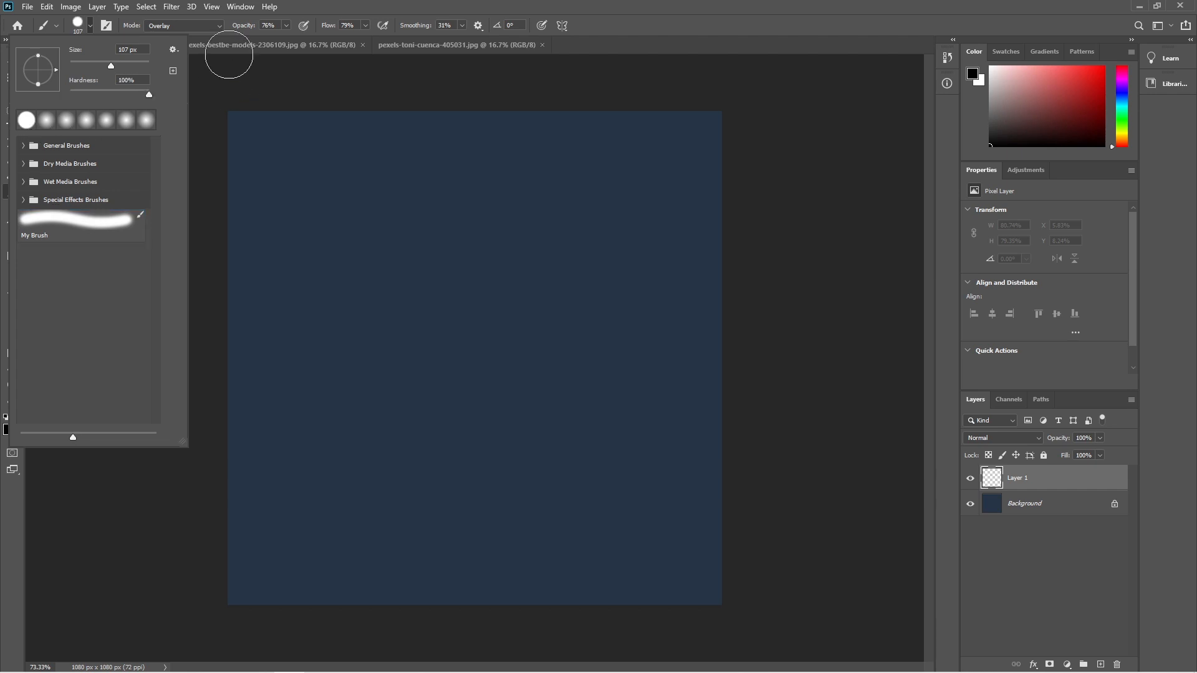
click(254, 29)
drag(254, 29, 499, 43)
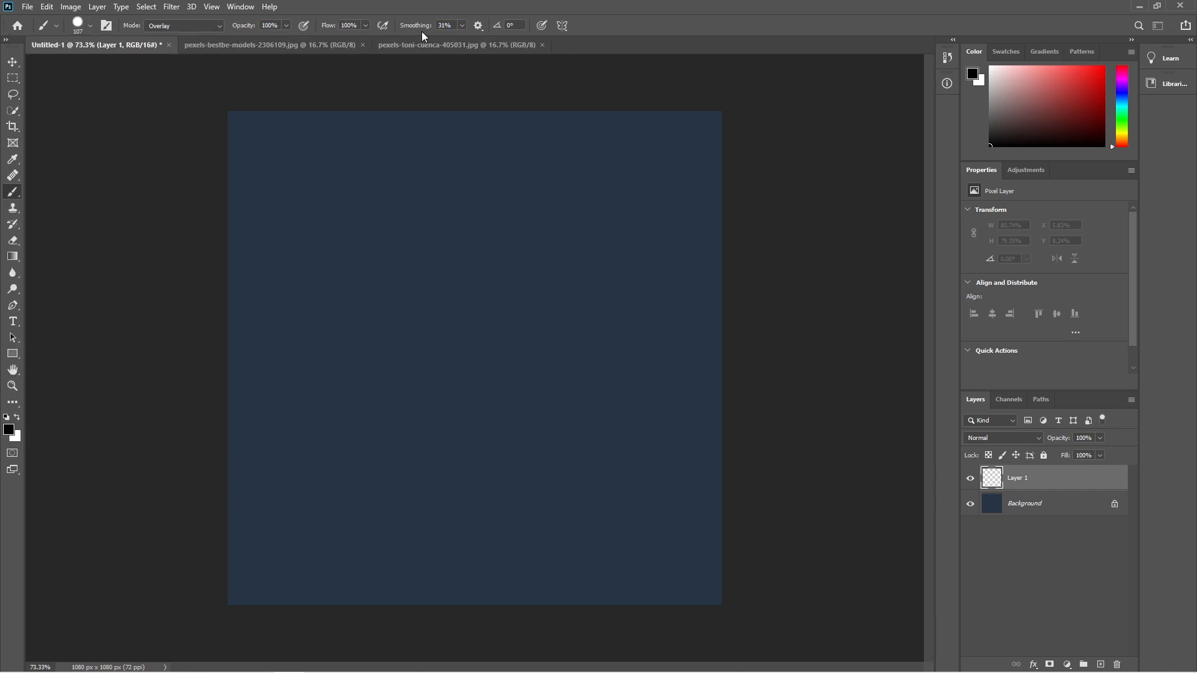
drag(422, 31, 201, 42)
click(86, 27)
click(44, 233)
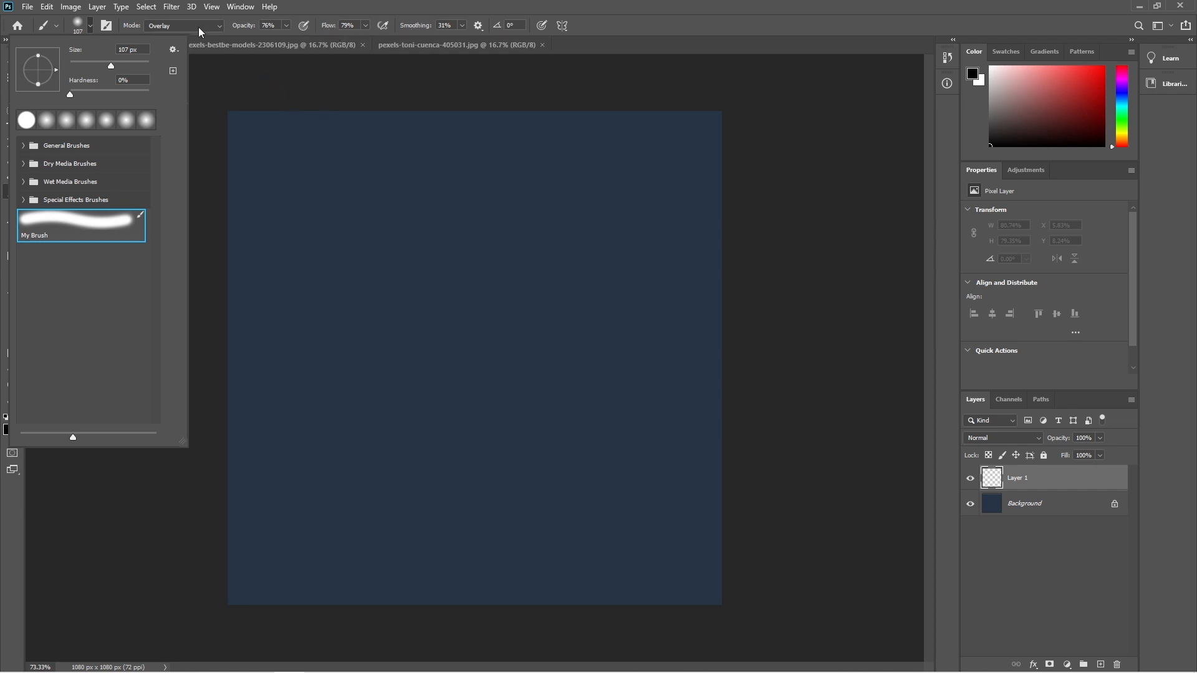
Choose the Hard Round brush from General Brushes and set 100% opacity, 100% flow, 10% smoothing and Normal mode
click(24, 146)
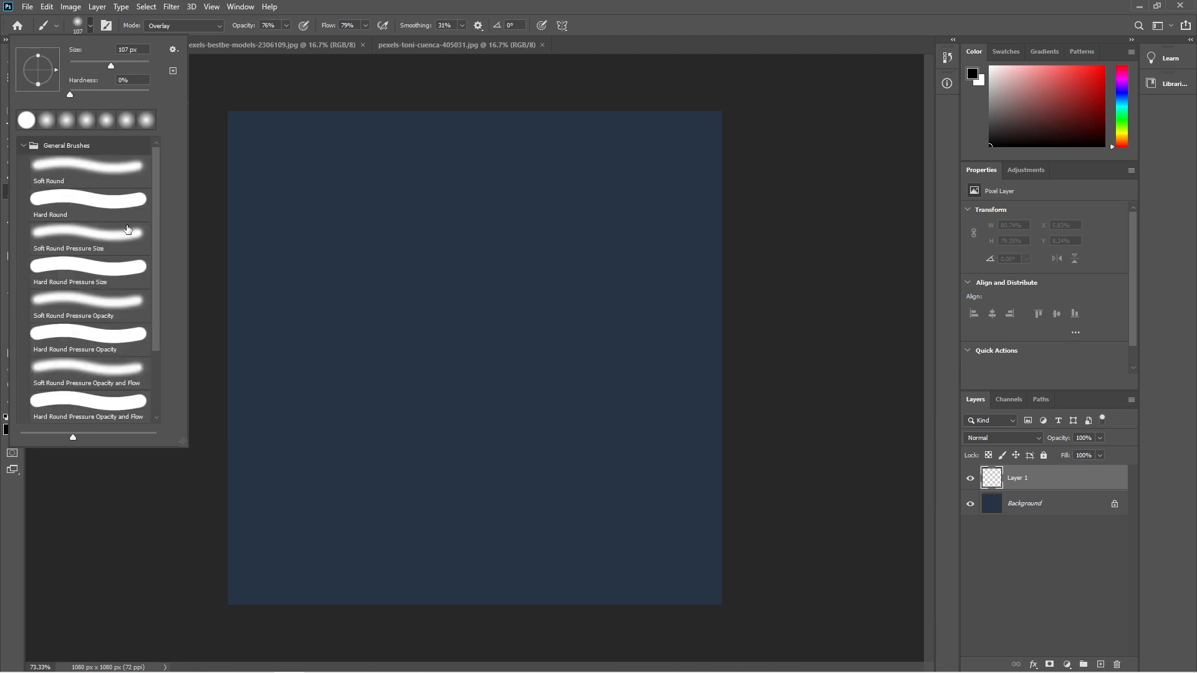
click(74, 205)
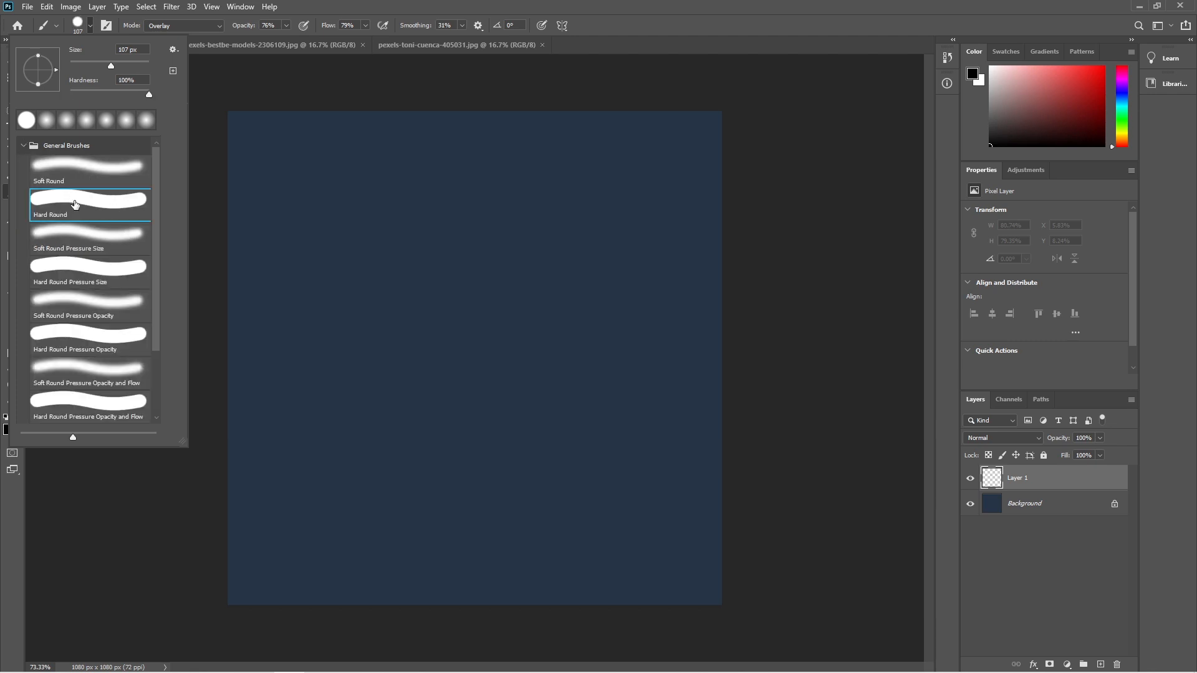
click(313, 32)
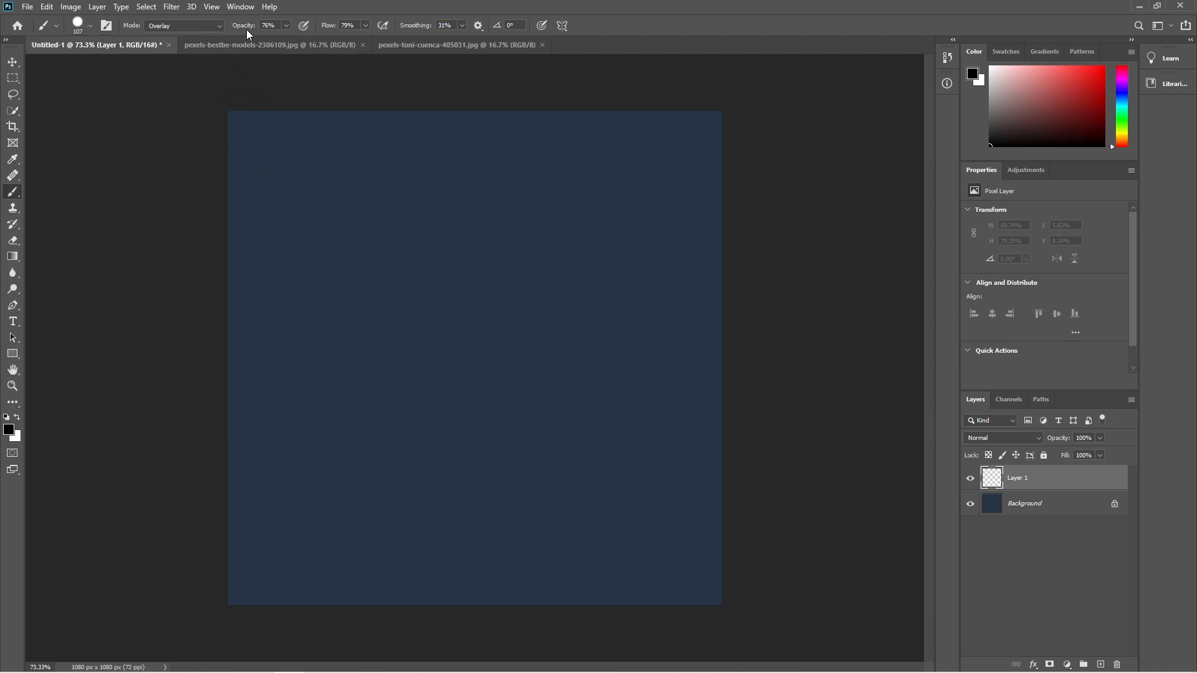
drag(245, 27, 492, 36)
key(alt+1)
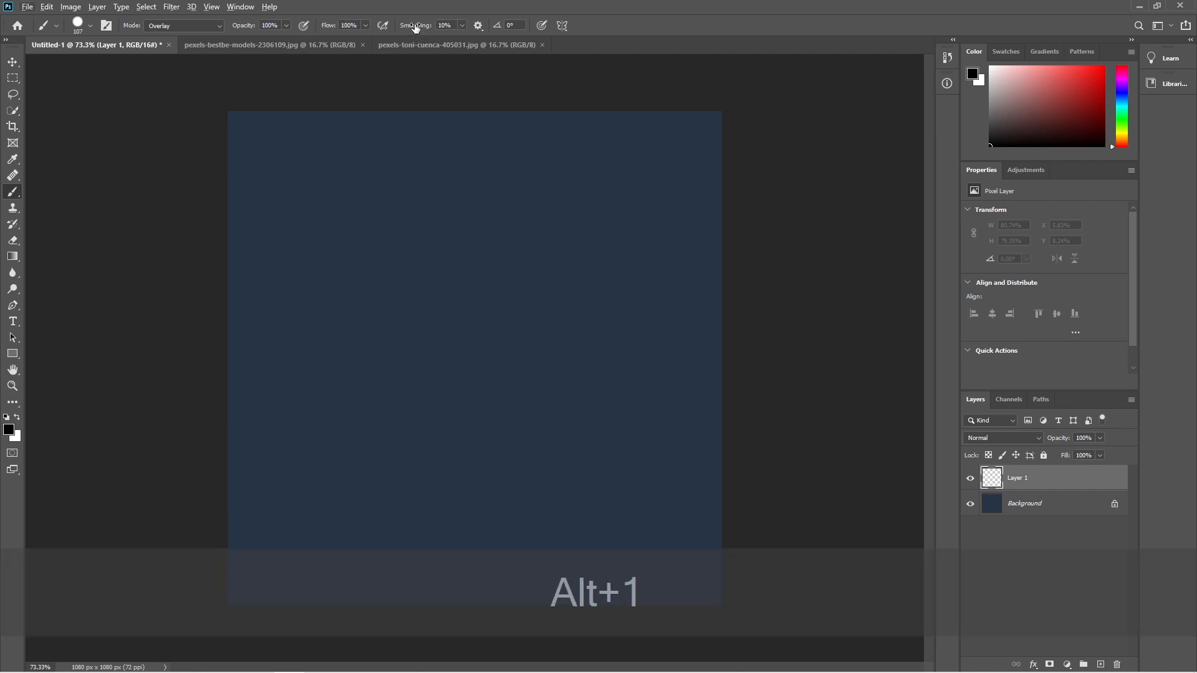
click(184, 26)
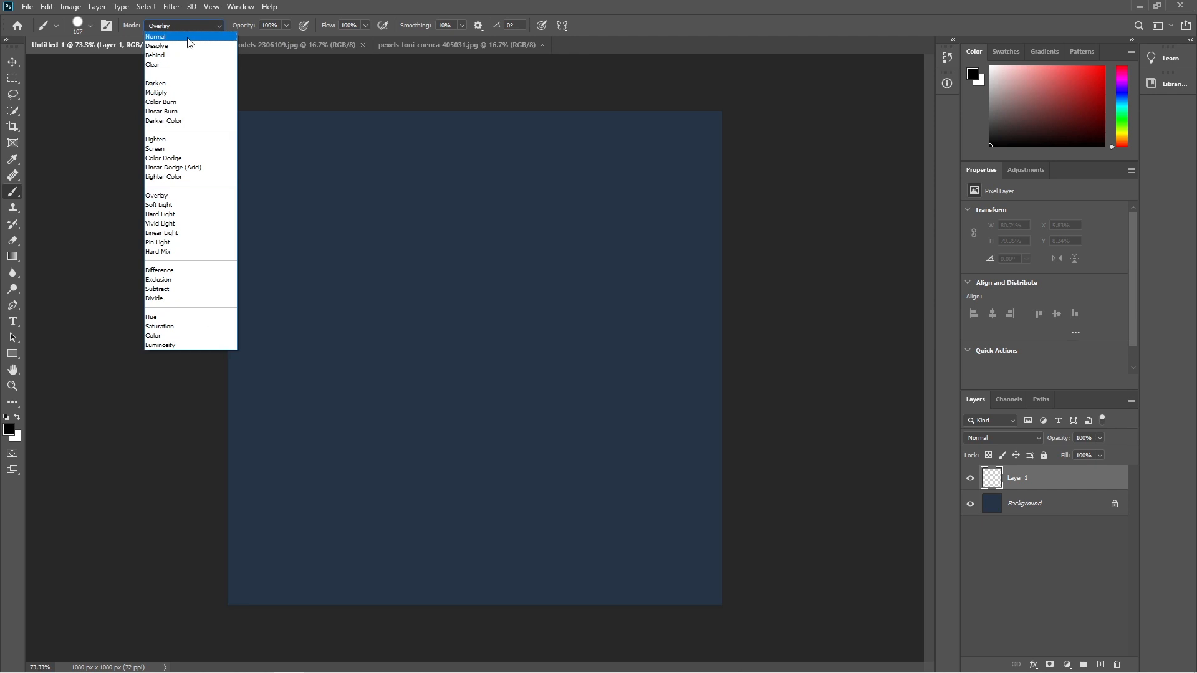
click(181, 25)
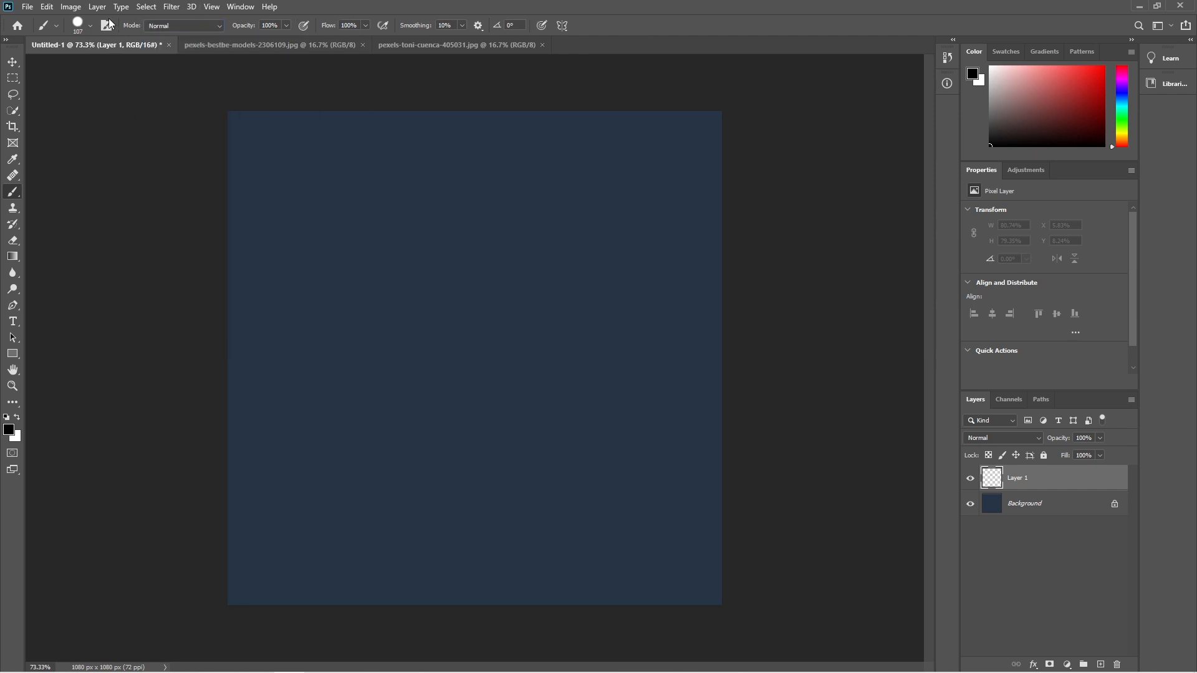
Load the saved My Brush preset to restore its custom brush settings
click(48, 27)
click(111, 28)
click(90, 25)
click(24, 148)
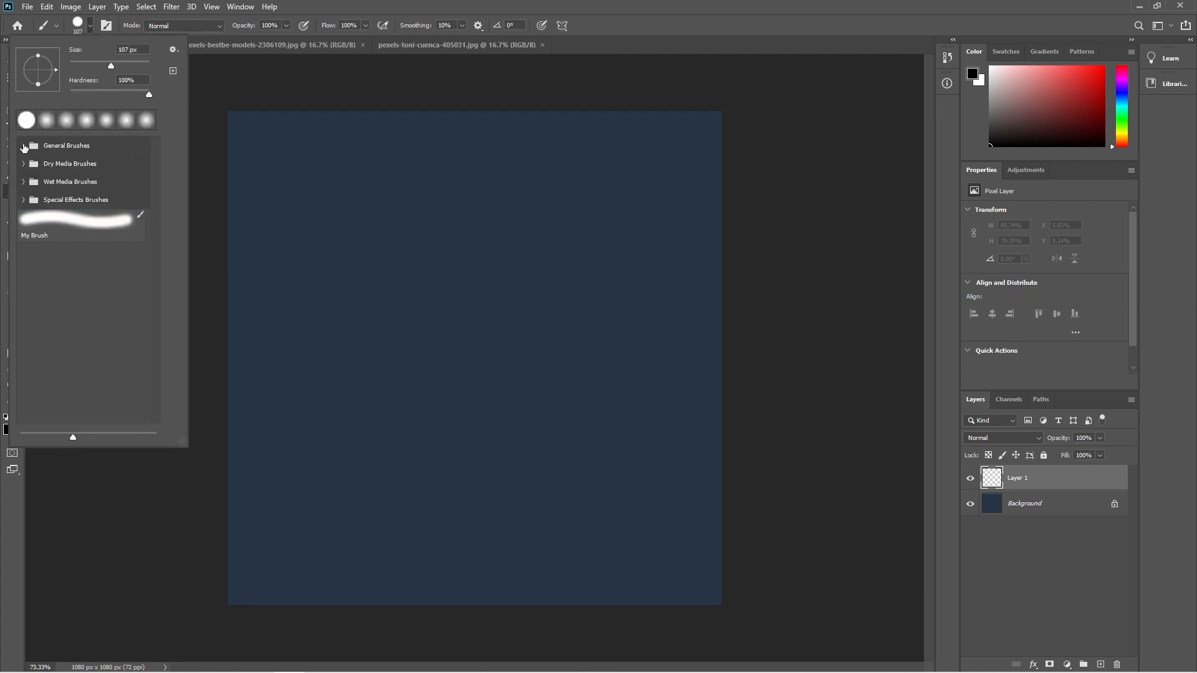
click(65, 232)
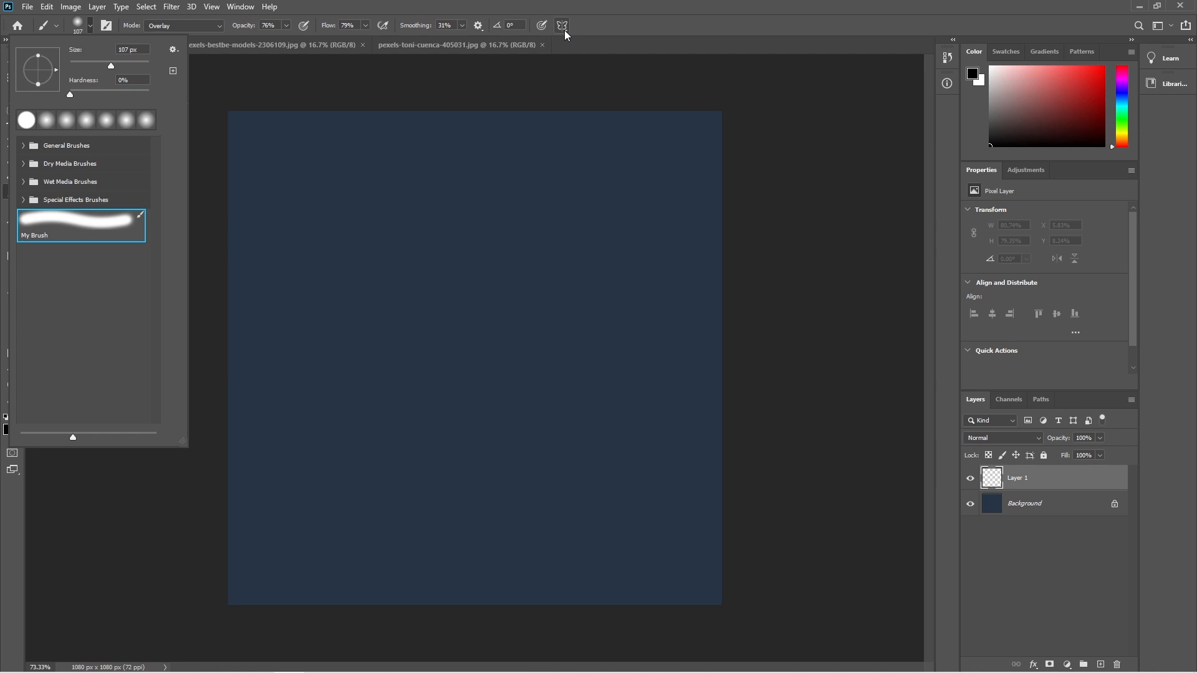
click(609, 30)
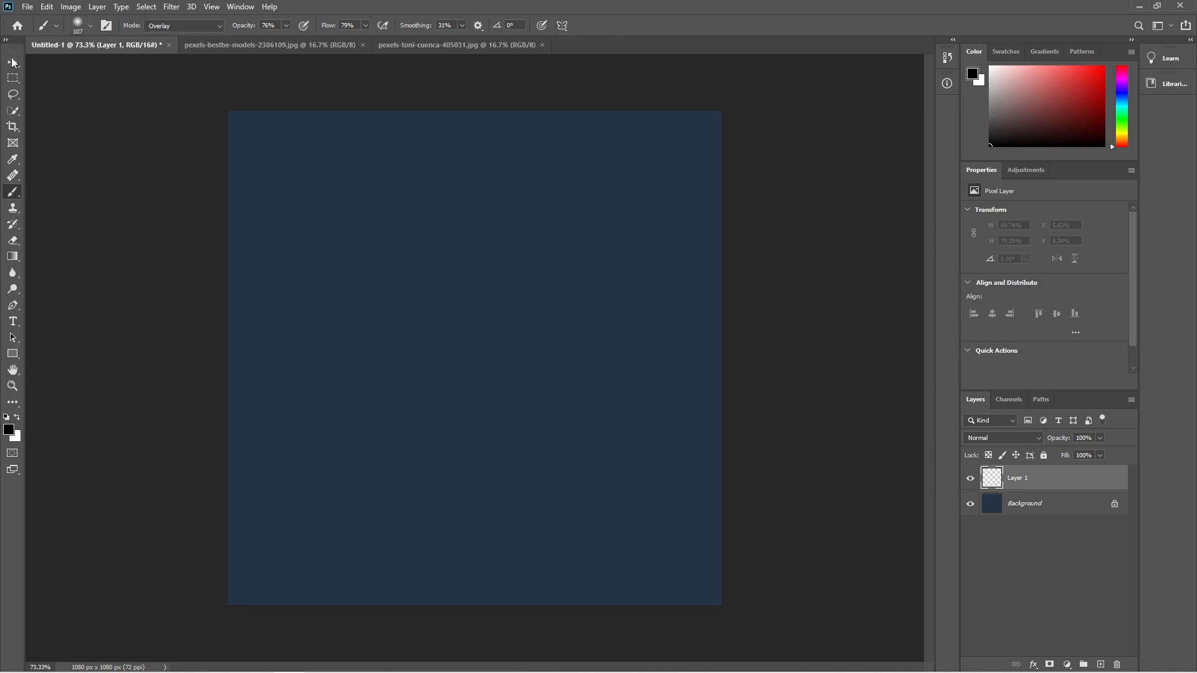
click(57, 27)
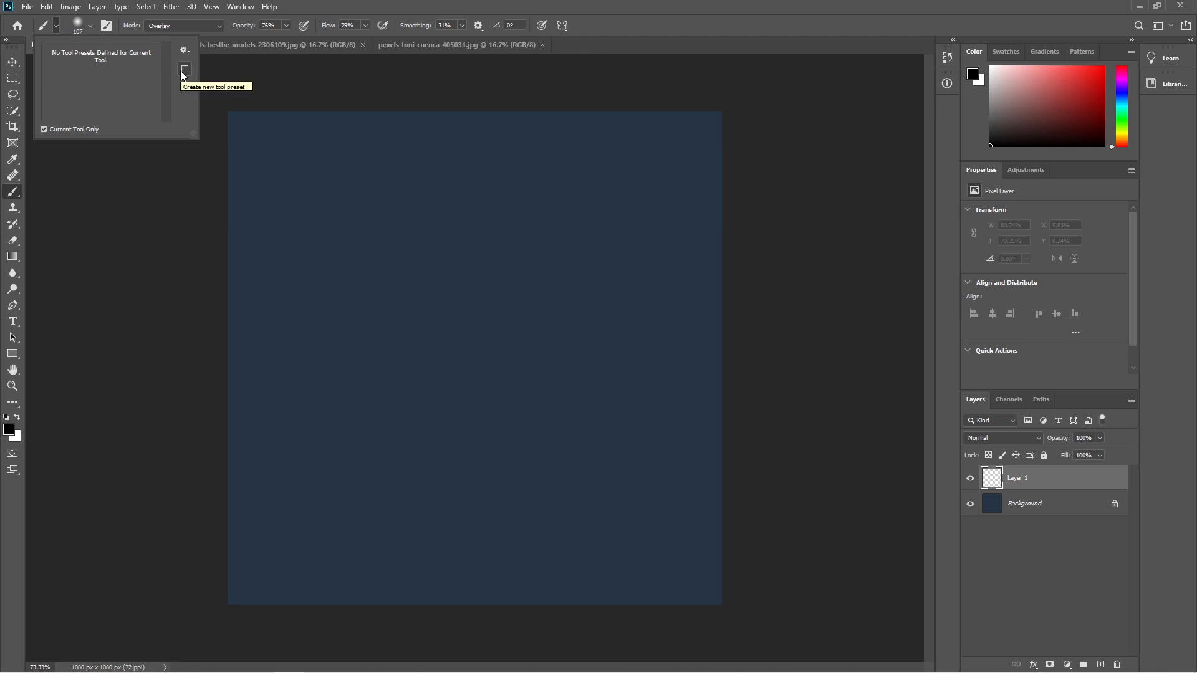
click(370, 10)
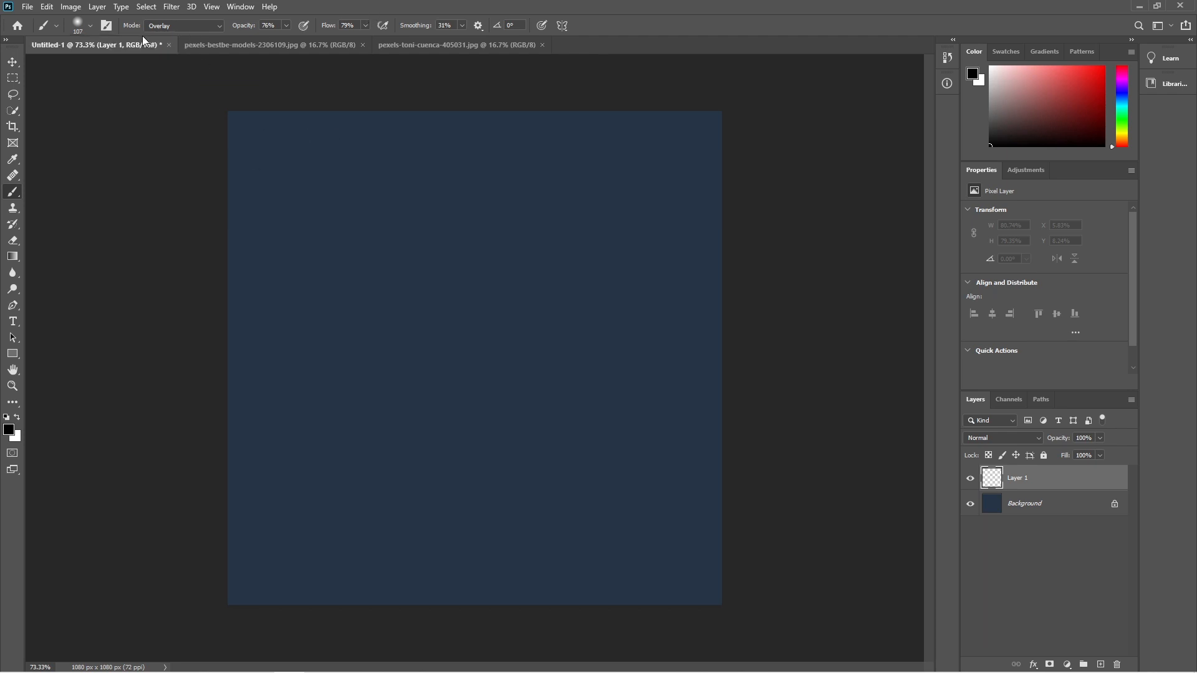
Set the brush tip to 105 px size, 30% hardness and a -42° angle, and flatten its roundness into a narrow ellipse
click(91, 26)
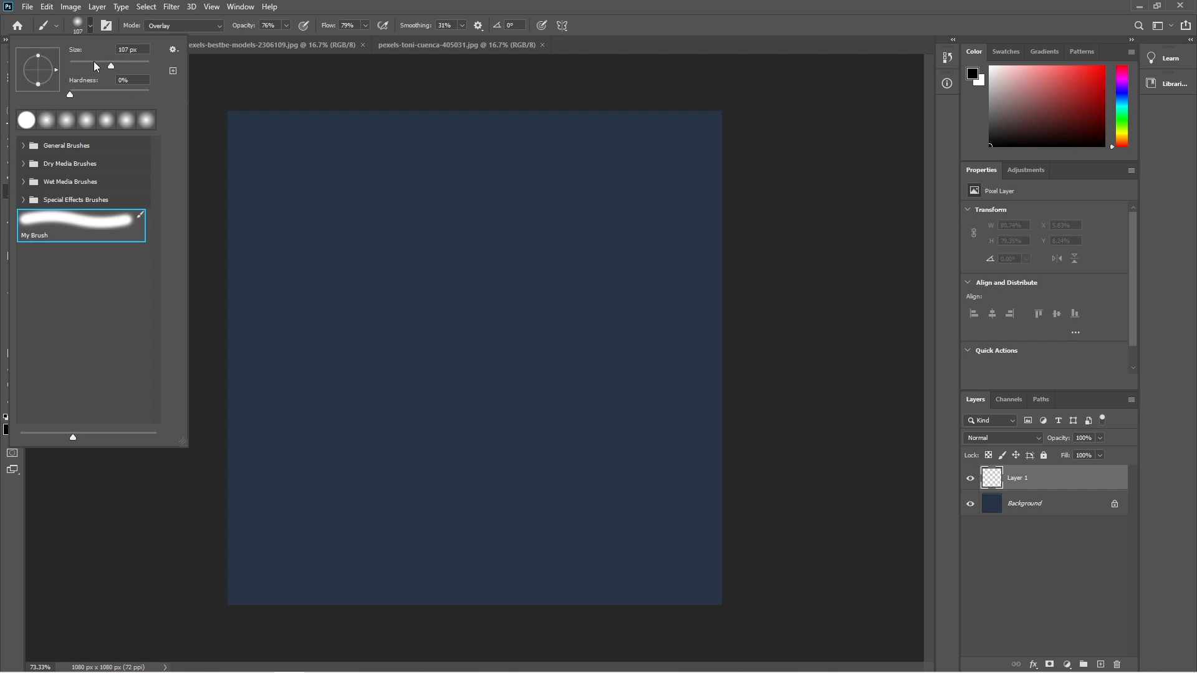
mouse_move(98, 65)
mouse_down()
mouse_move(87, 65)
mouse_move(110, 65)
mouse_move(95, 95)
mouse_move(55, 86)
mouse_move(59, 74)
mouse_move(54, 90)
mouse_move(65, 71)
mouse_move(60, 84)
mouse_up()
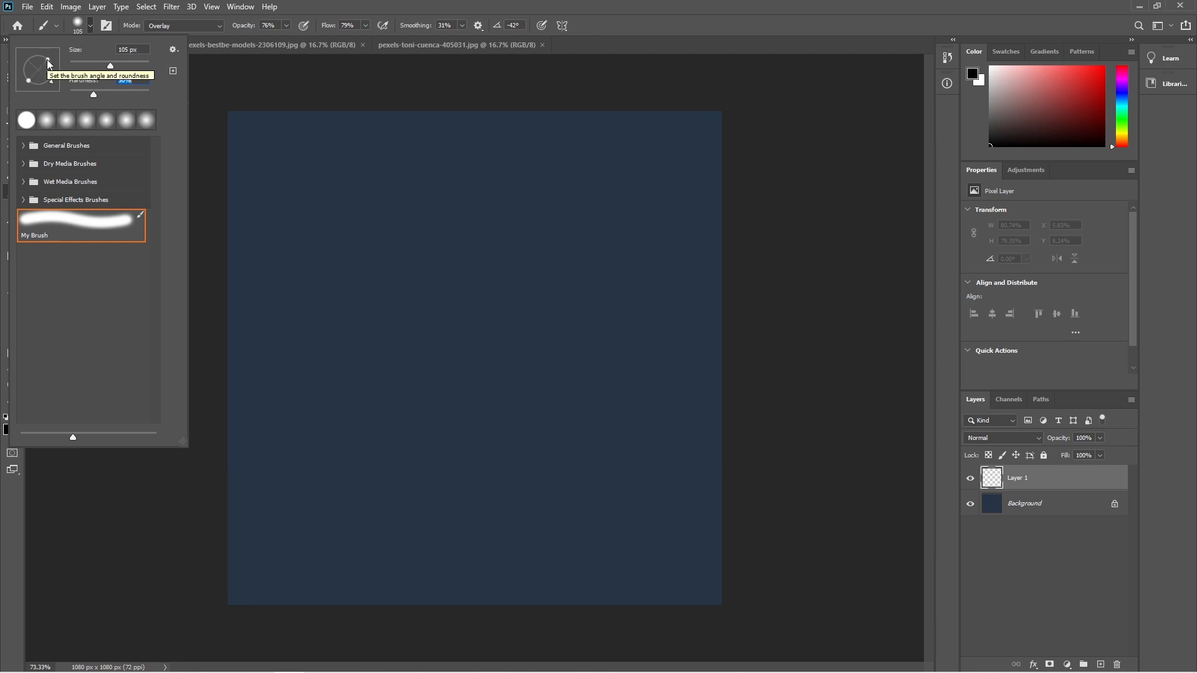
drag(49, 62, 44, 71)
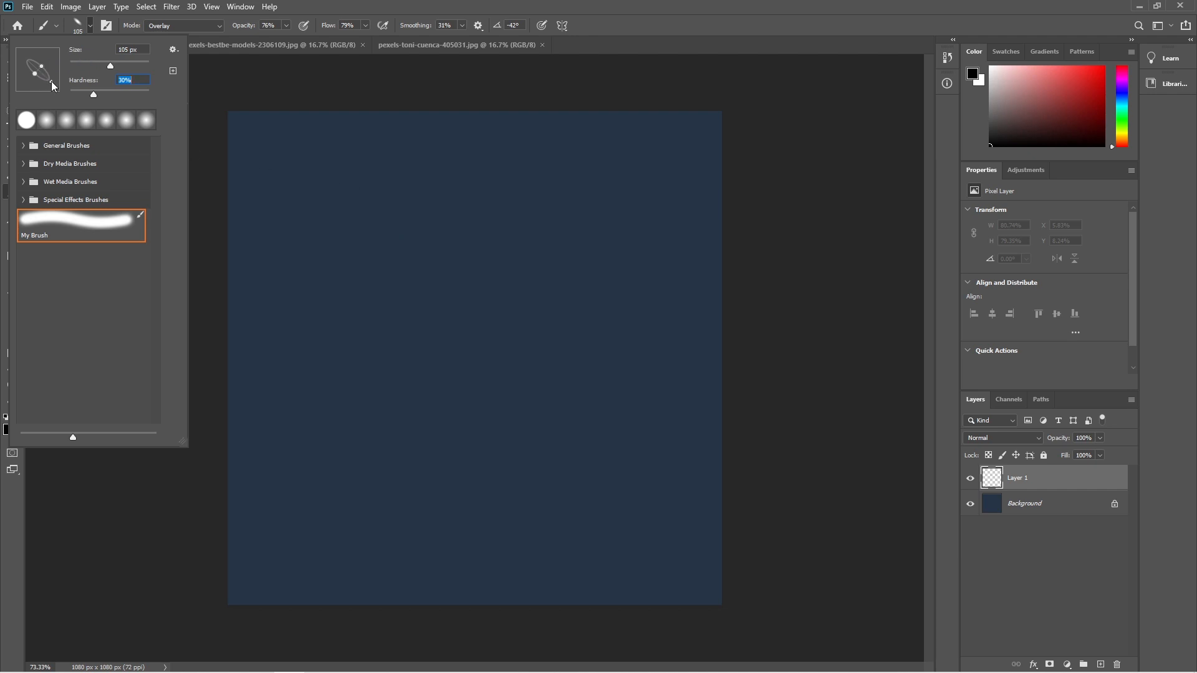
Rotate the brush tip to -22°, squash it into a very thin ellipse, and paint curved black test strokes on Layer 1
mouse_move(52, 82)
mouse_down()
mouse_move(67, 69)
mouse_move(44, 73)
mouse_up()
drag(41, 67, 38, 70)
drag(54, 87, 56, 76)
mouse_move(441, 139)
mouse_down()
mouse_move(390, 206)
mouse_move(365, 326)
mouse_move(412, 299)
mouse_move(465, 399)
mouse_move(402, 308)
mouse_move(412, 403)
mouse_move(345, 463)
mouse_move(590, 494)
mouse_move(349, 461)
mouse_move(528, 396)
mouse_move(542, 304)
mouse_up()
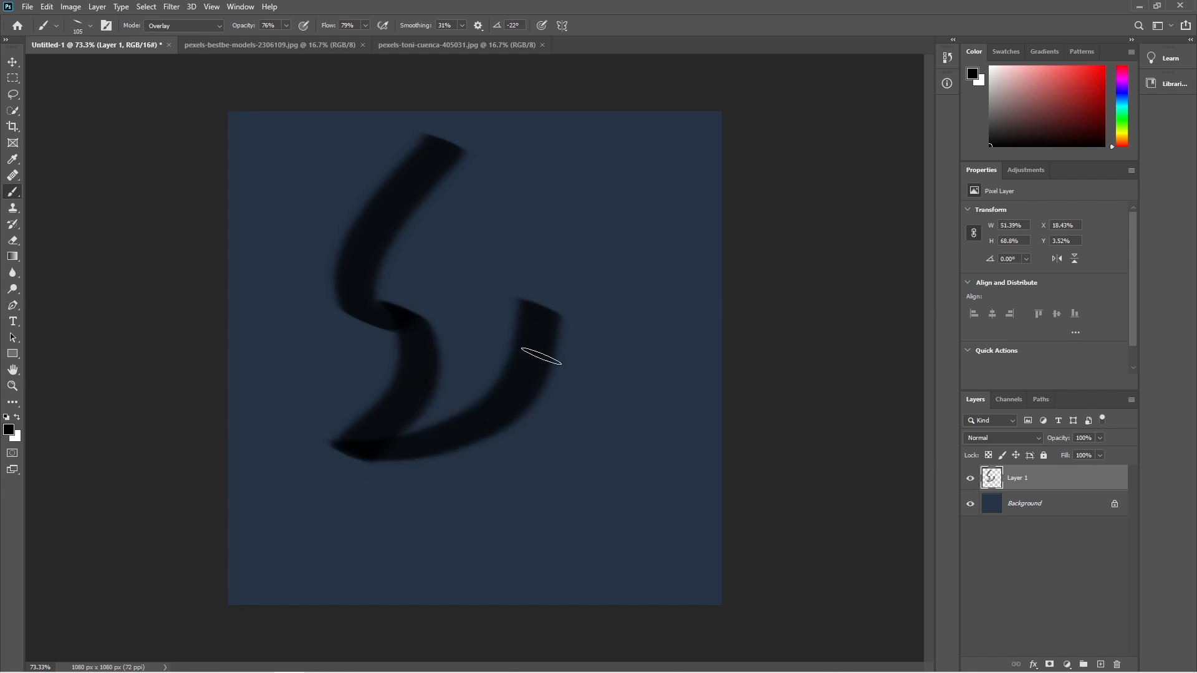
Undo the three curved test strokes on Layer 1
key(ctrl+z)
key(ctrl+z)
key(ctrl+z)
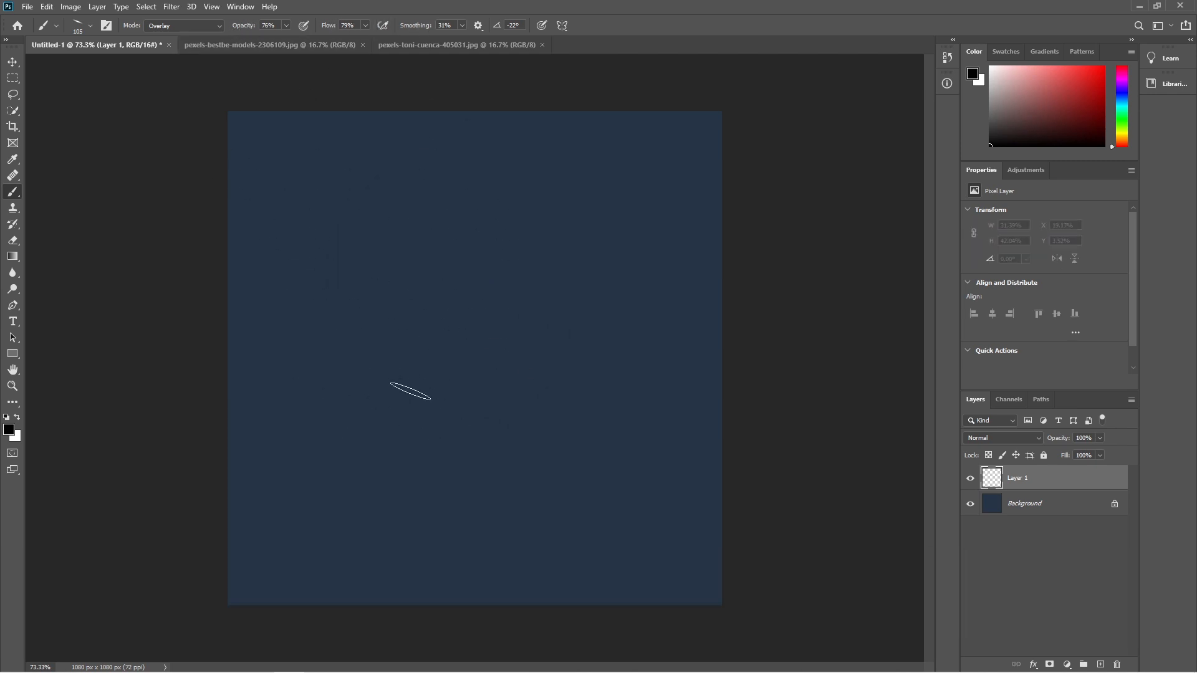
Pick the recent 107 px soft brush, flatten its tip to a thin ellipse at -16°, and paint a black zigzag in the upper canvas
click(89, 28)
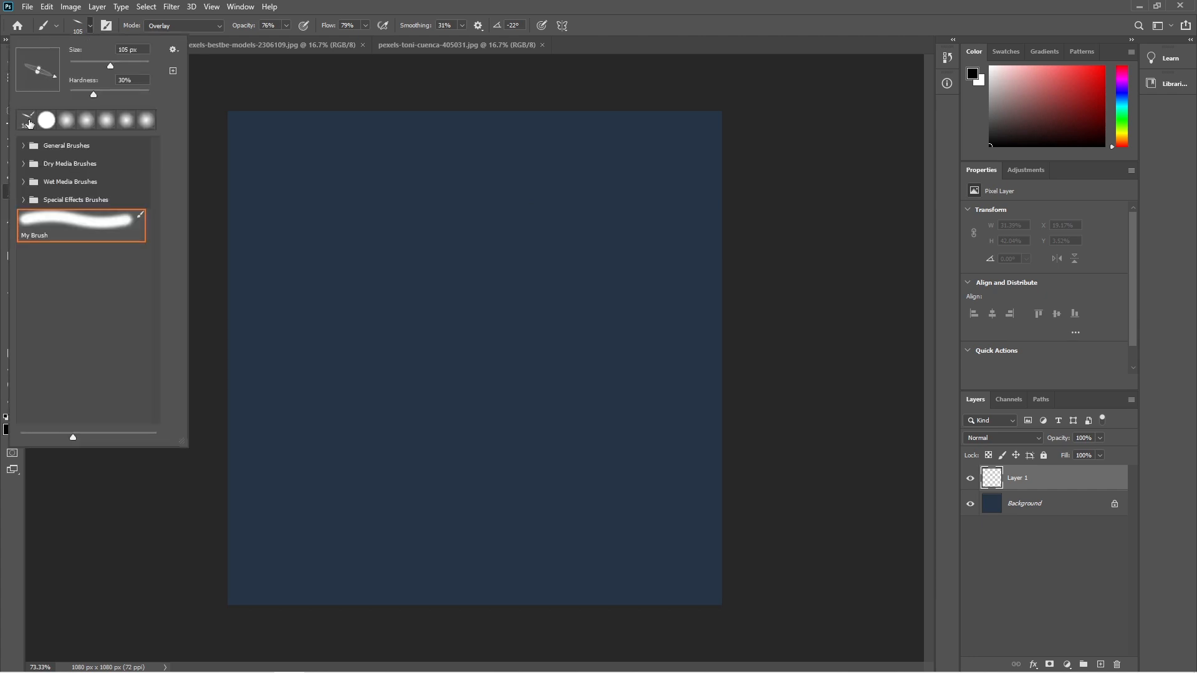
click(45, 122)
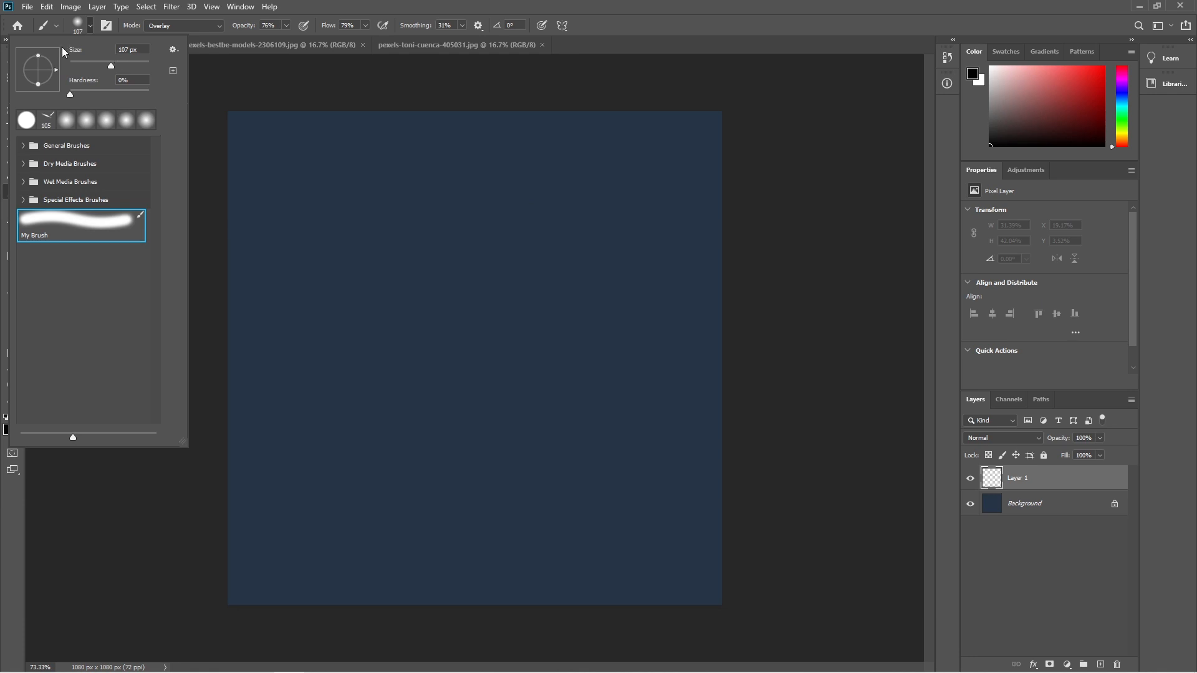
click(35, 57)
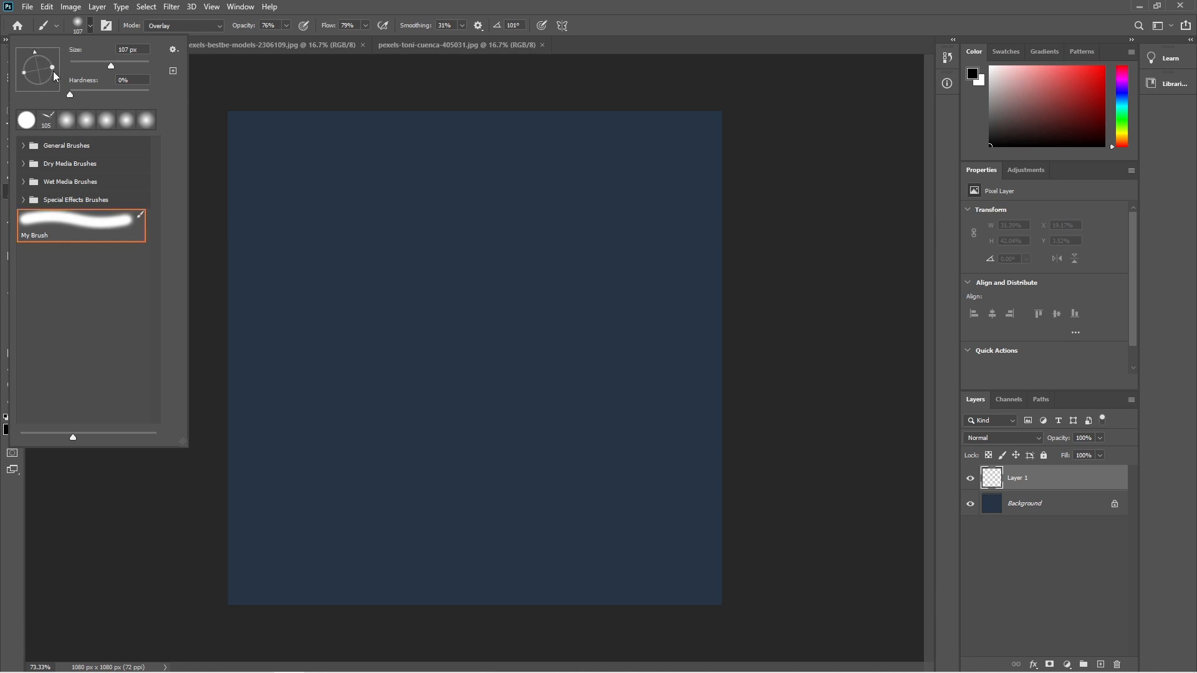
drag(55, 76, 44, 47)
click(428, 200)
drag(416, 167, 481, 325)
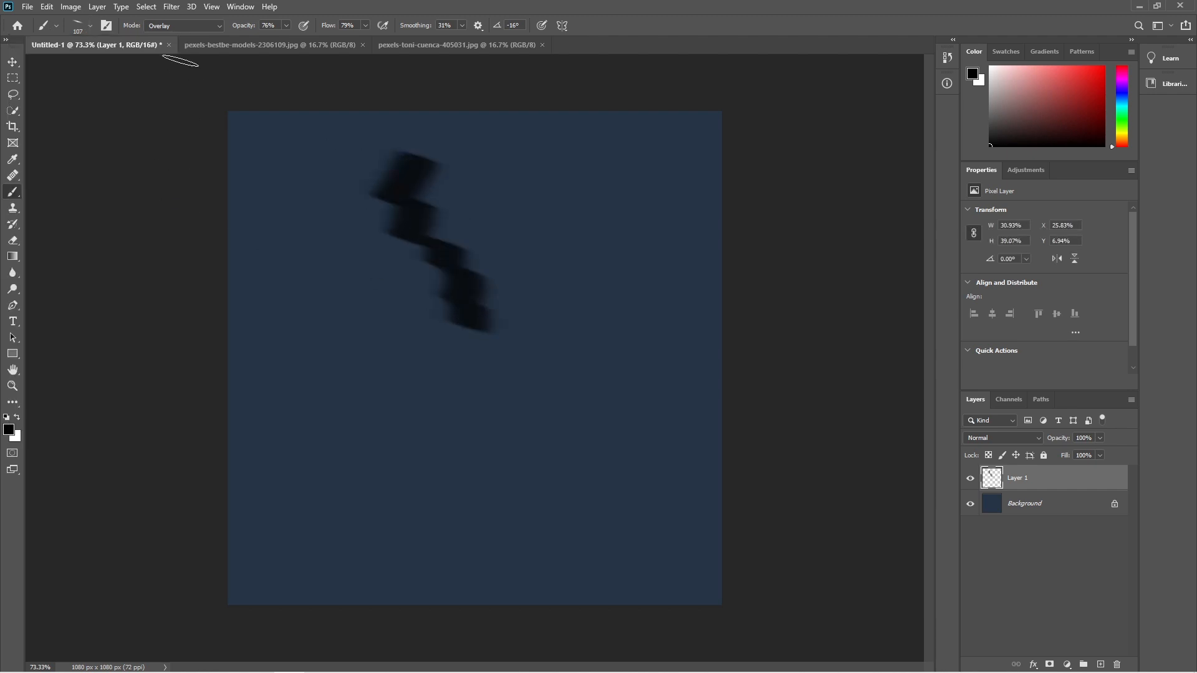
Restore the brush tip to a full circle, with an angle of -80° and a size of 94 px
click(55, 29)
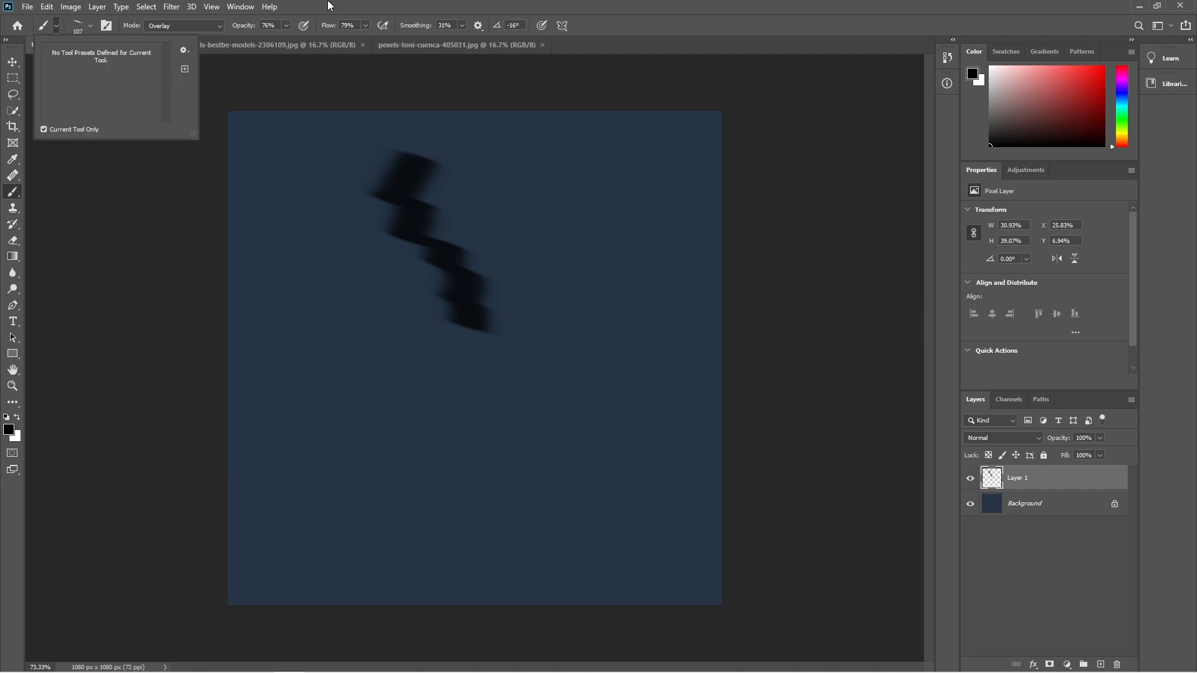
click(328, 5)
click(90, 27)
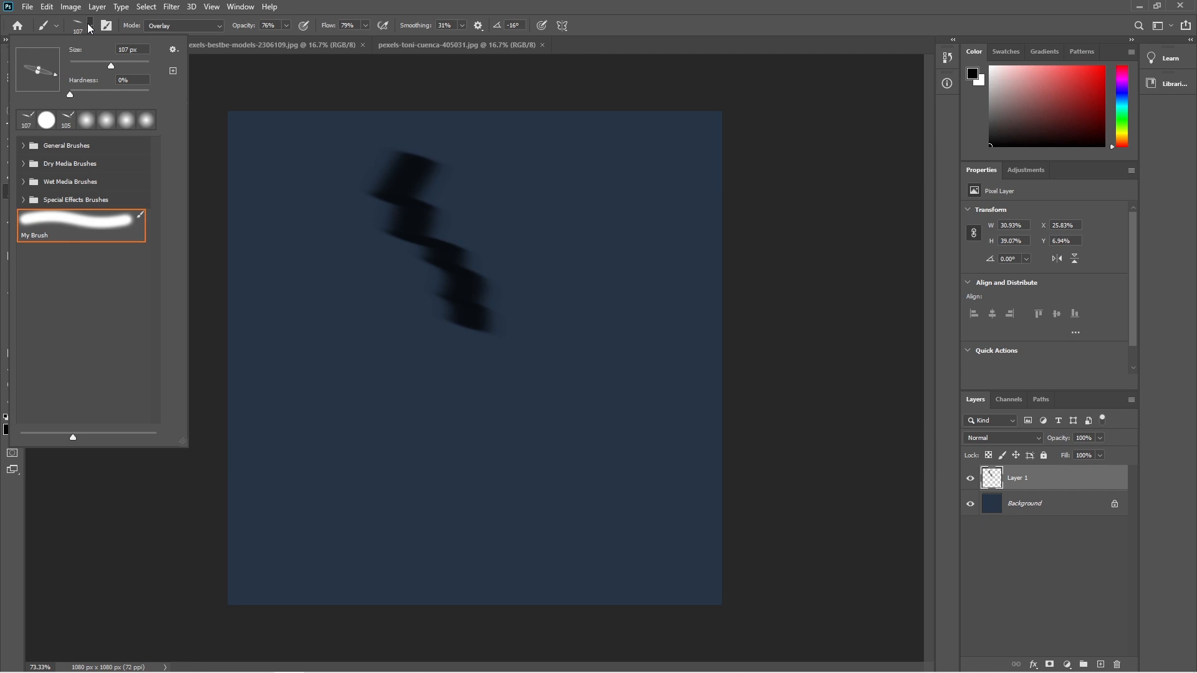
click(40, 72)
drag(111, 66, 109, 93)
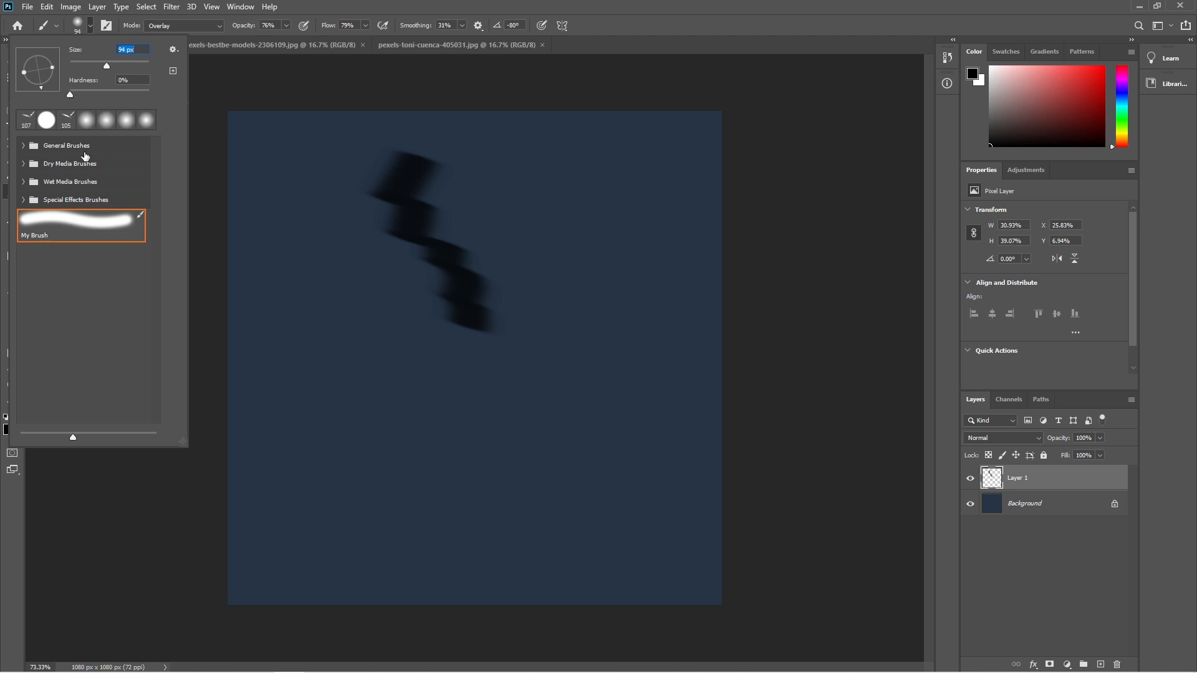
Choose the Soft Round brush from General Brushes and paint a black wavy stroke below the zigzag, with a white one beneath it
click(23, 147)
click(71, 167)
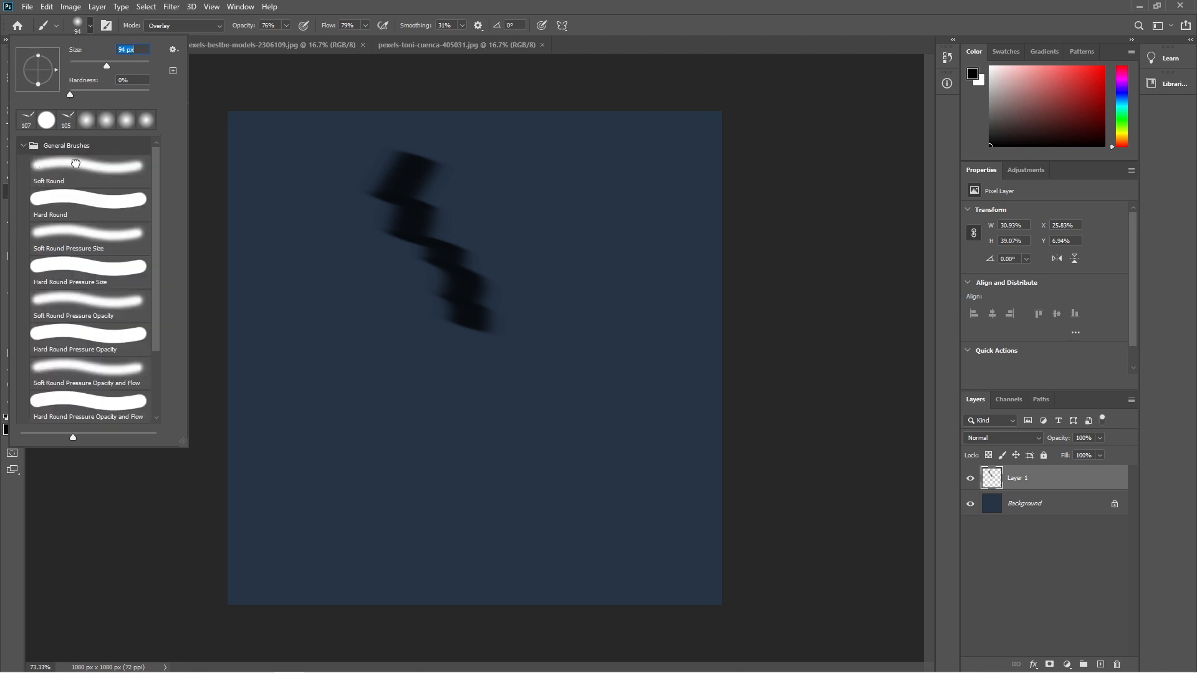
click(93, 208)
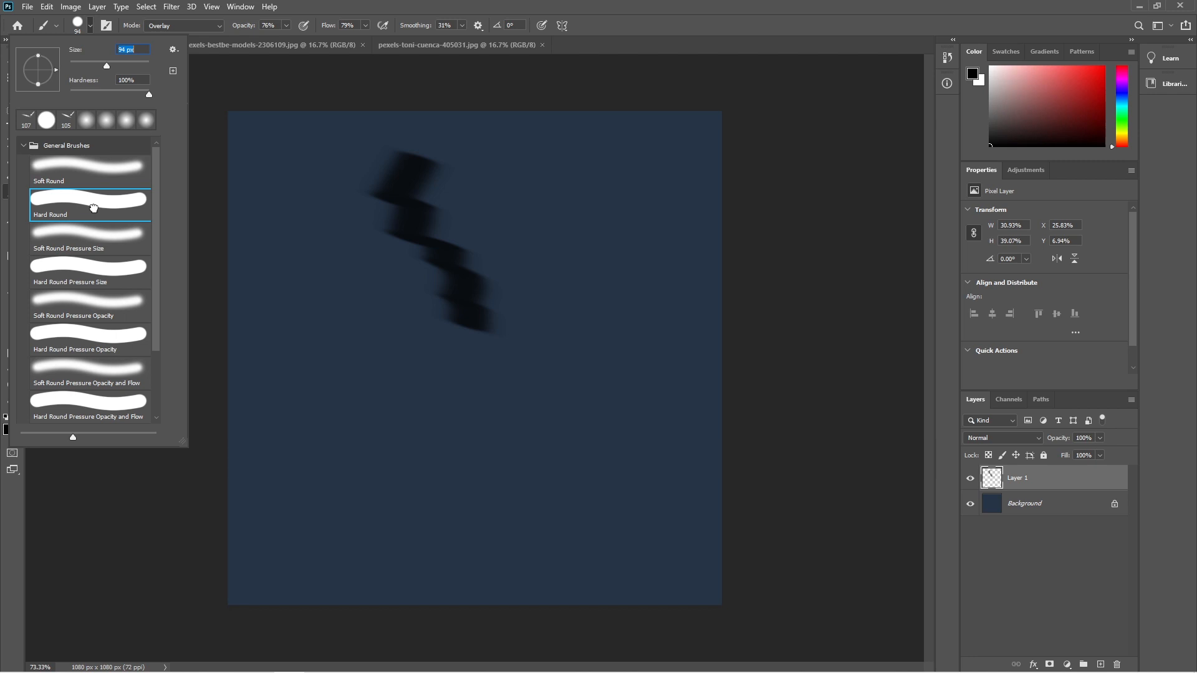
click(85, 176)
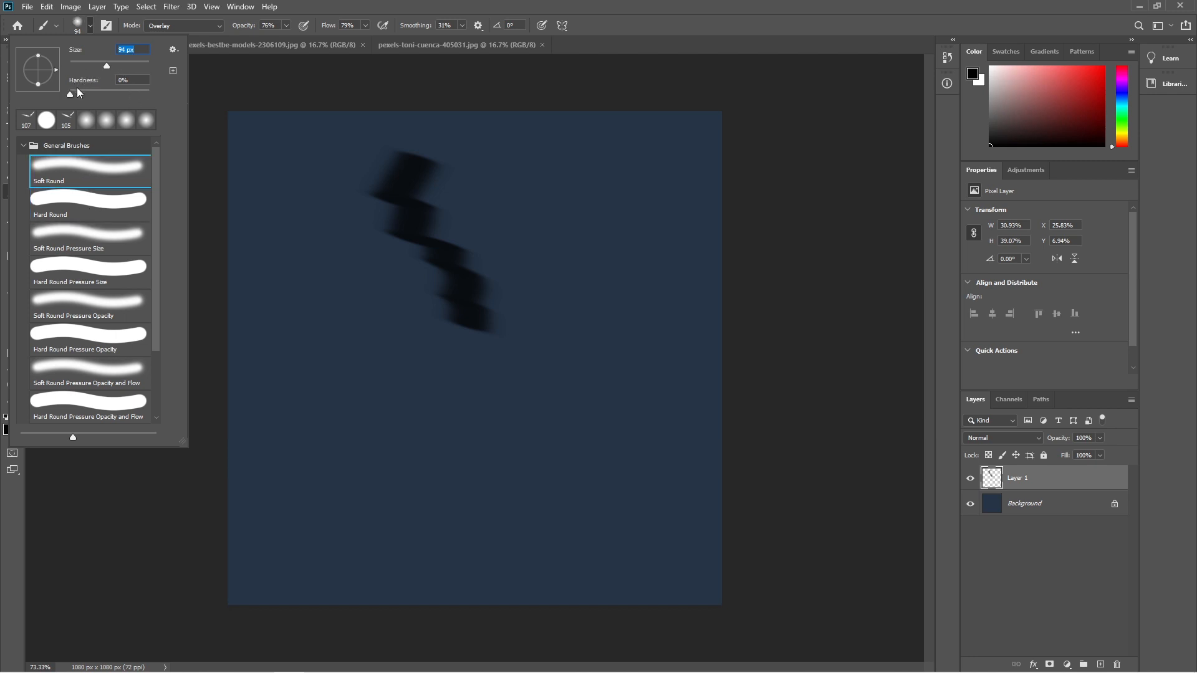
mouse_move(344, 373)
mouse_down()
mouse_move(424, 356)
mouse_move(513, 407)
mouse_move(689, 385)
mouse_up()
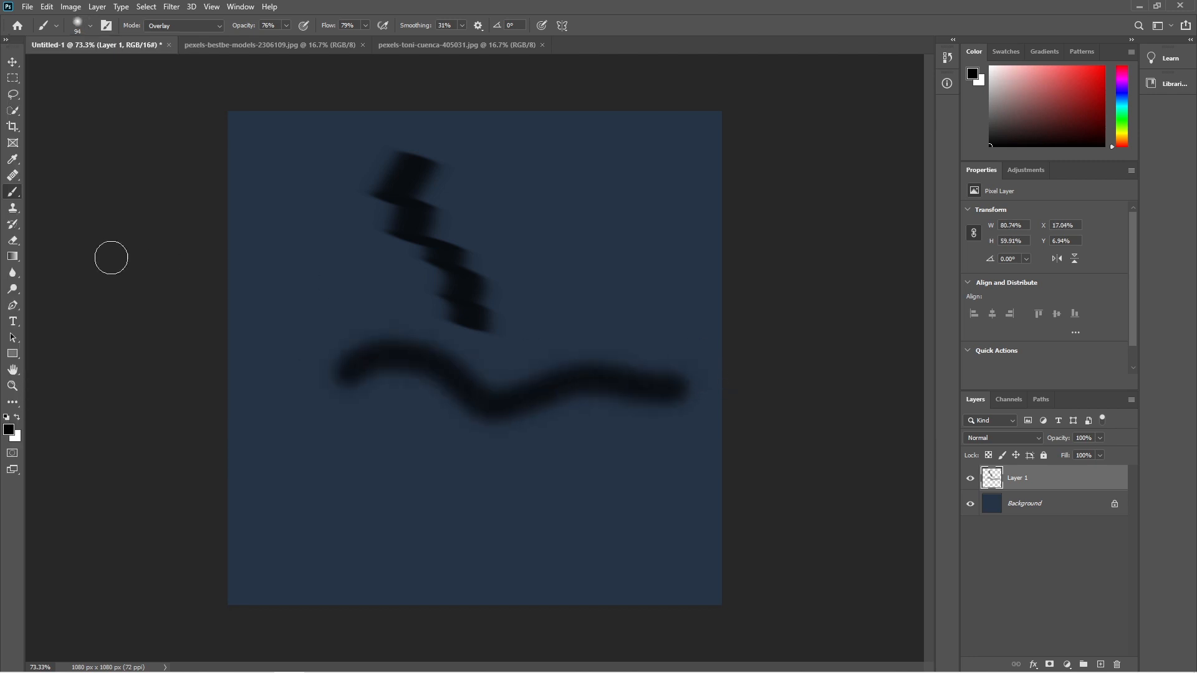
key(x)
mouse_move(309, 471)
mouse_down()
mouse_move(368, 457)
mouse_move(493, 483)
mouse_move(660, 446)
mouse_move(757, 459)
mouse_up()
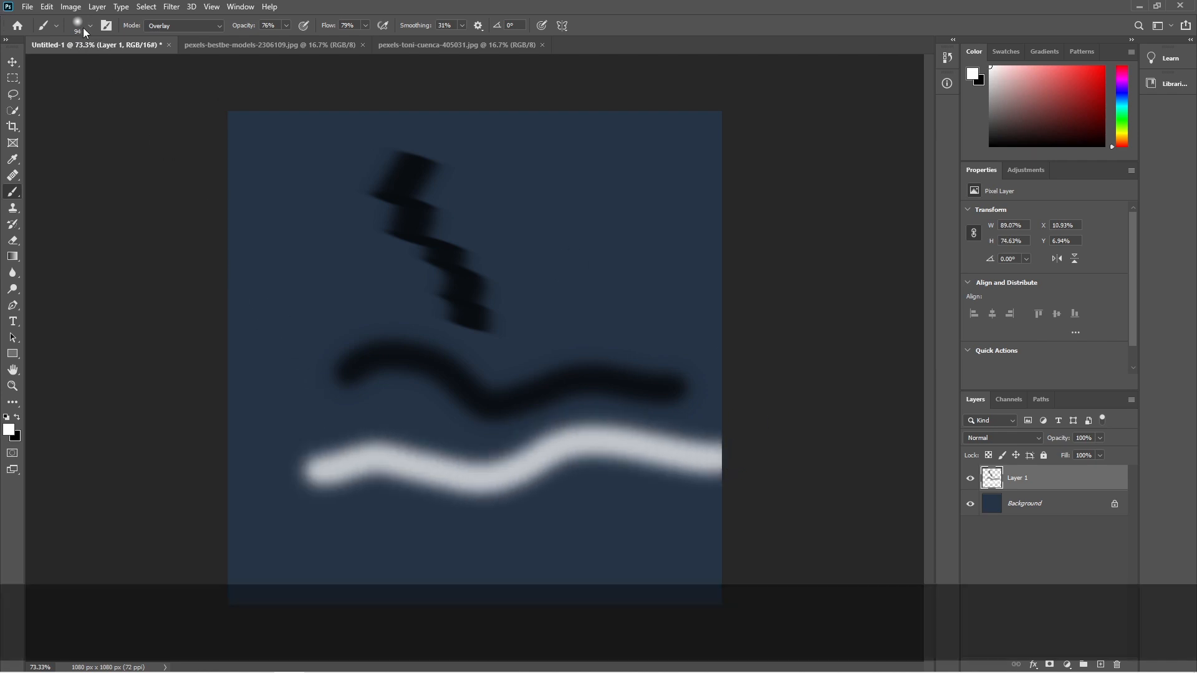
Switch to the Hard Round brush and paint a white wavy stroke across the lower part of the zigzag
click(84, 28)
click(89, 200)
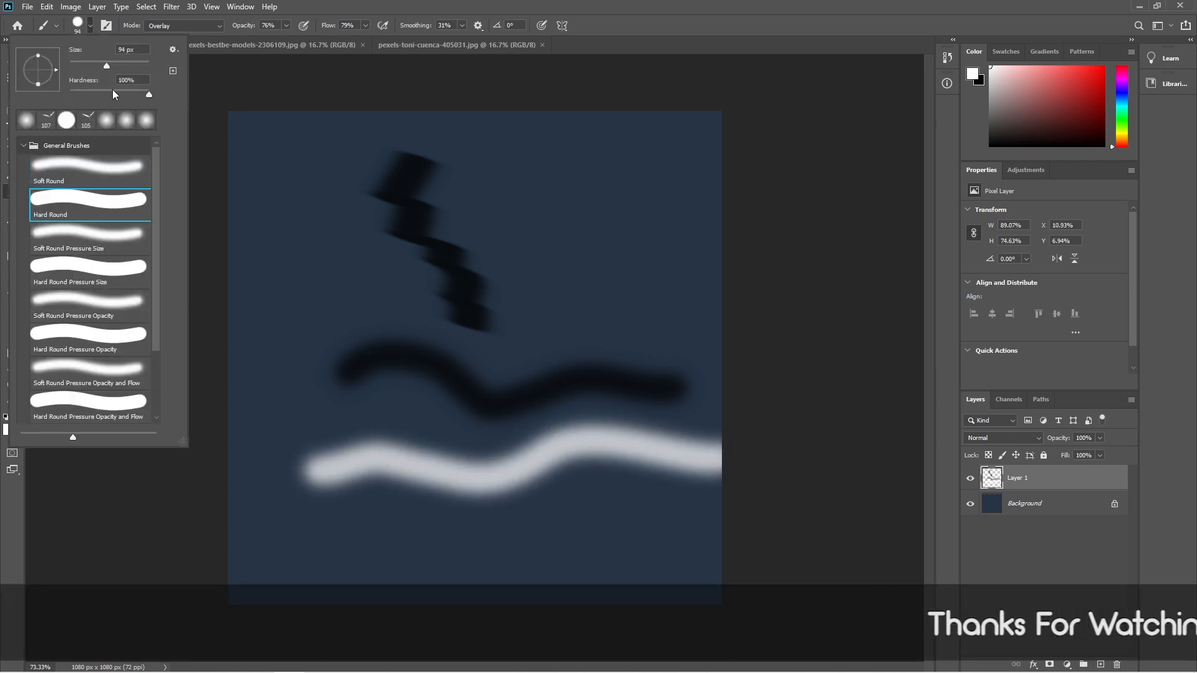
mouse_move(278, 260)
mouse_down()
mouse_move(374, 255)
mouse_move(455, 291)
mouse_move(598, 262)
mouse_move(753, 297)
mouse_up()
Set the brush hardness to 44% and paint white wavy strokes above and below the hard-edged one, comparing their edges up close
click(90, 27)
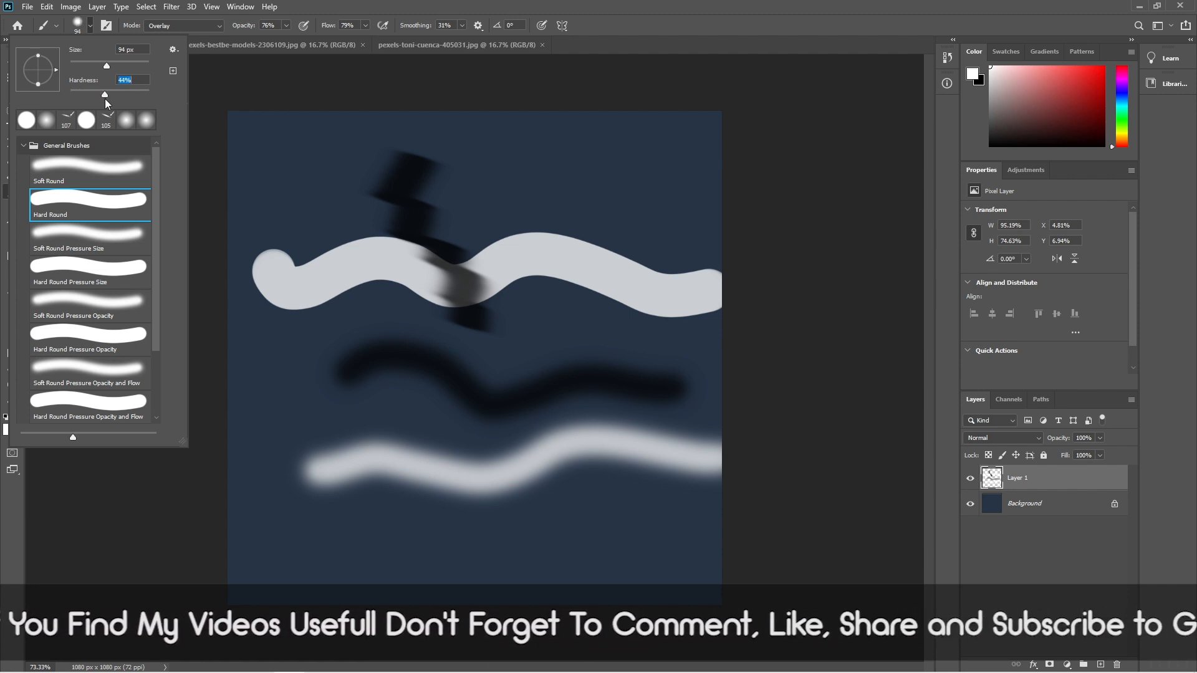
mouse_move(253, 190)
mouse_down()
mouse_move(509, 224)
mouse_move(786, 211)
mouse_up()
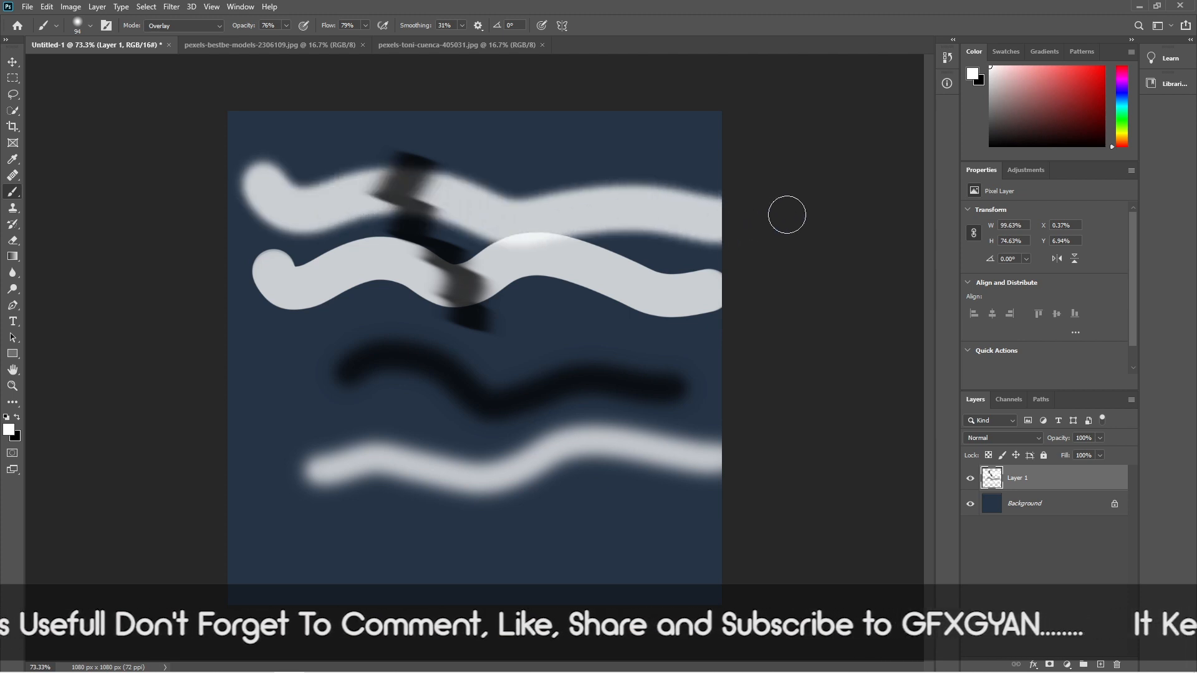
drag(274, 330, 643, 357)
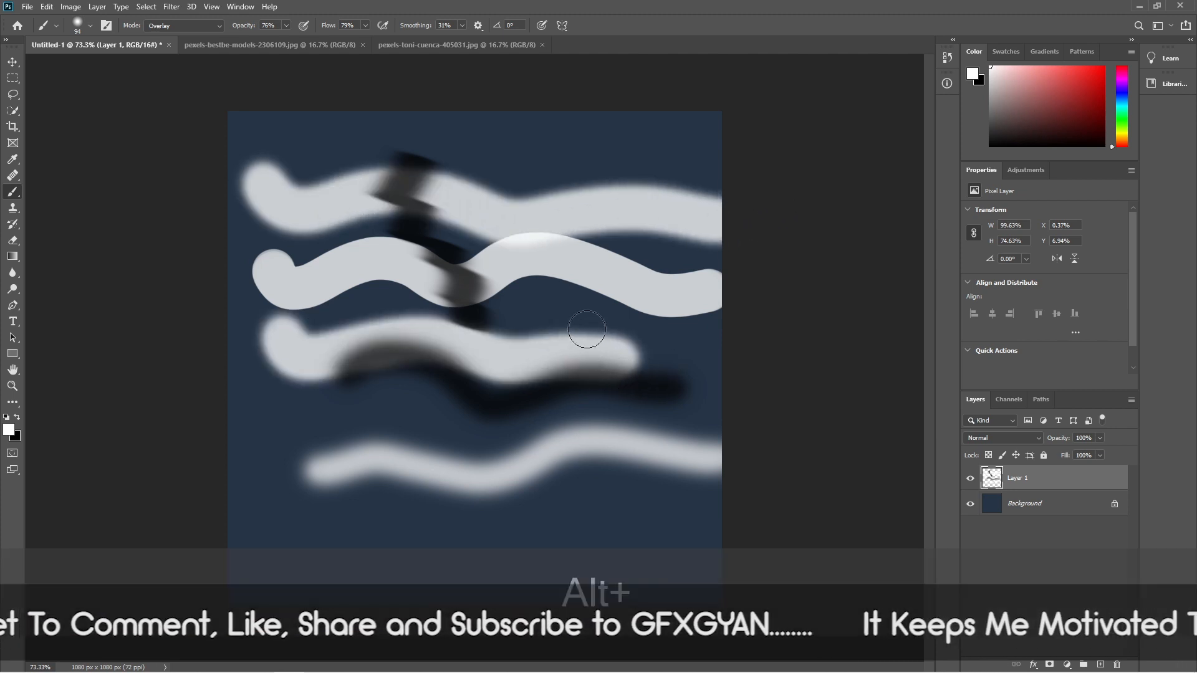
scroll(582, 333, up, 5)
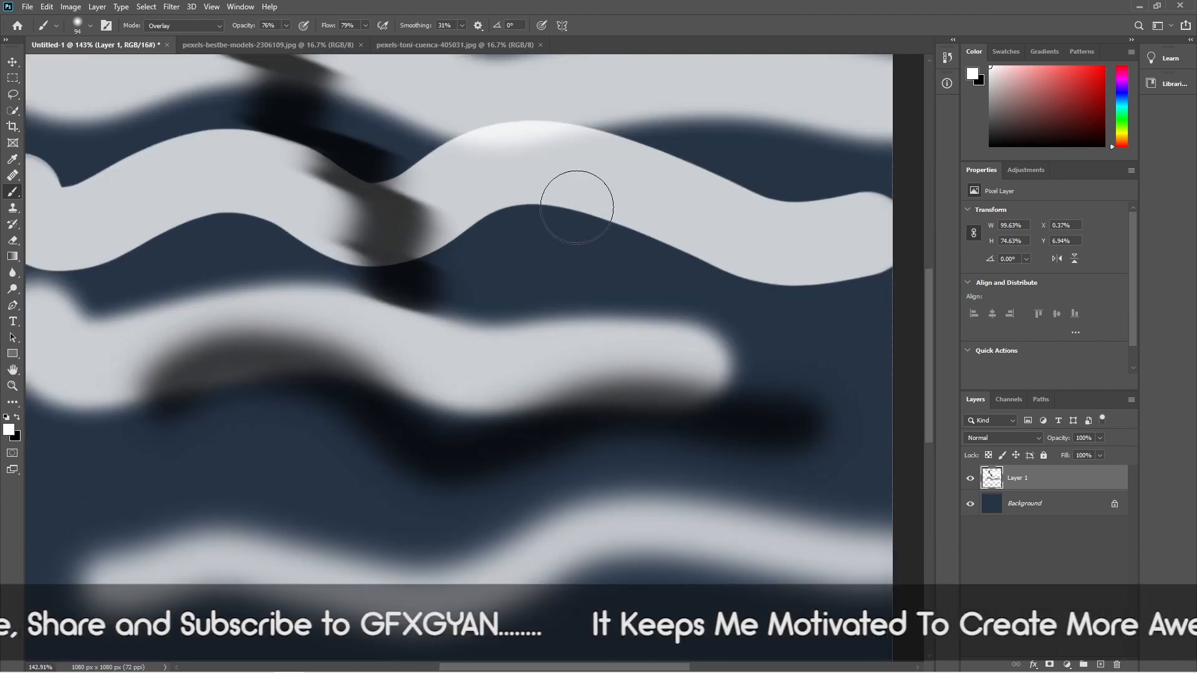
scroll(582, 289, down, 4)
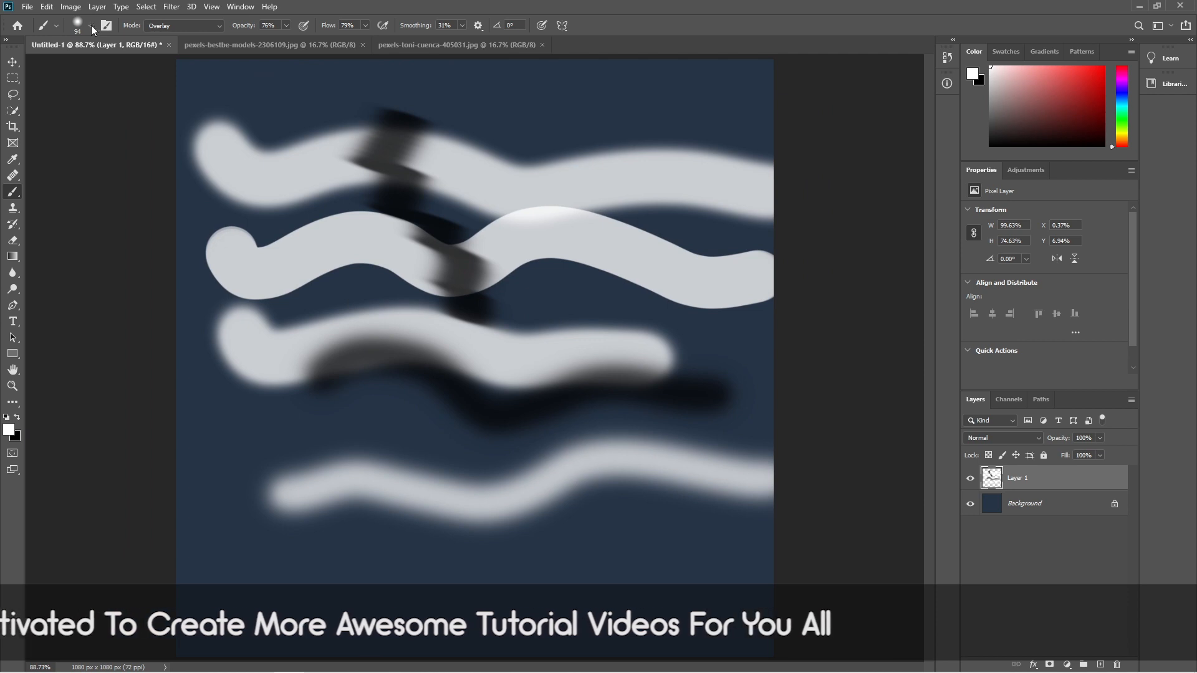
Set the brush to Normal mode with 100% opacity, 100% flow and 10% smoothing
click(208, 27)
click(185, 36)
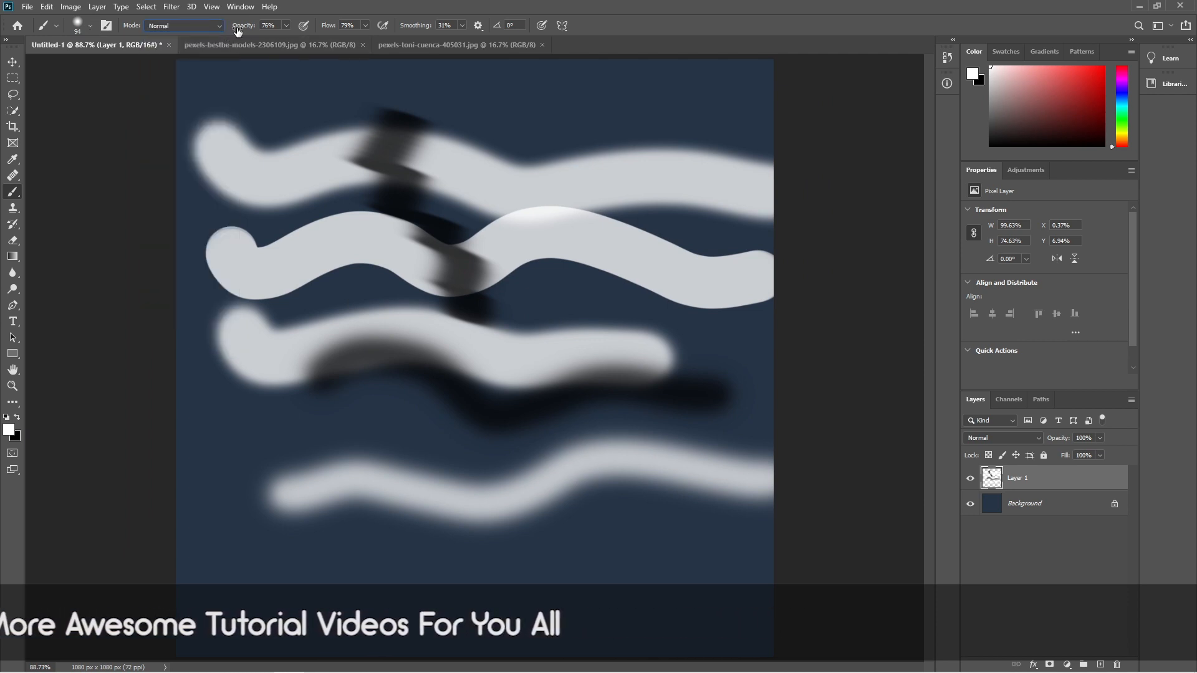
drag(249, 26, 417, 43)
drag(326, 28, 412, 34)
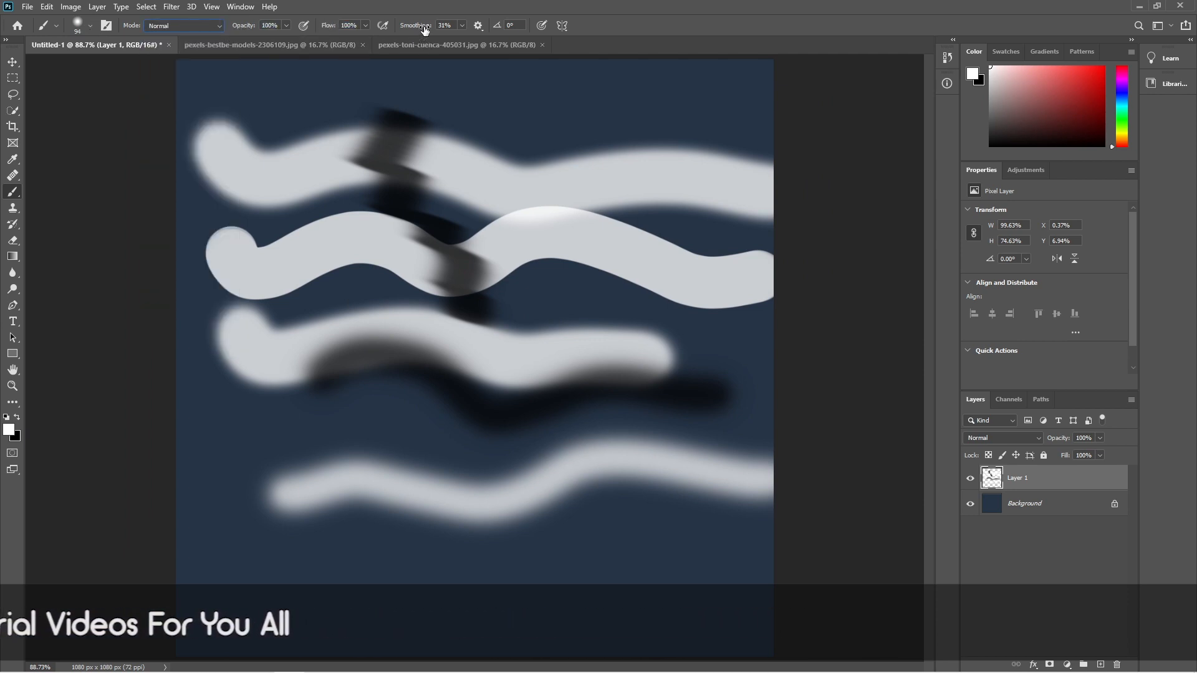
key(alt+1)
Paint a white wavy Hard Round stroke in the lower canvas and a Soft Round one along the upper canvas
click(89, 26)
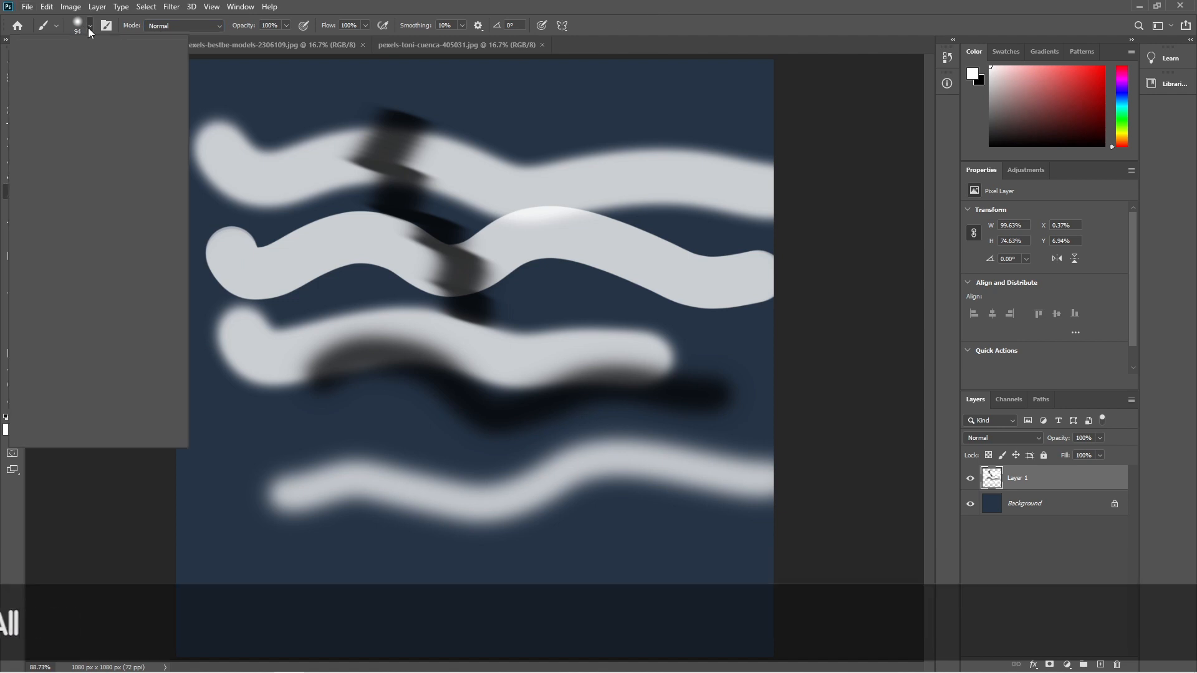
double_click(89, 201)
mouse_move(244, 497)
mouse_down()
mouse_move(257, 548)
mouse_move(636, 516)
mouse_move(745, 523)
mouse_up()
click(89, 26)
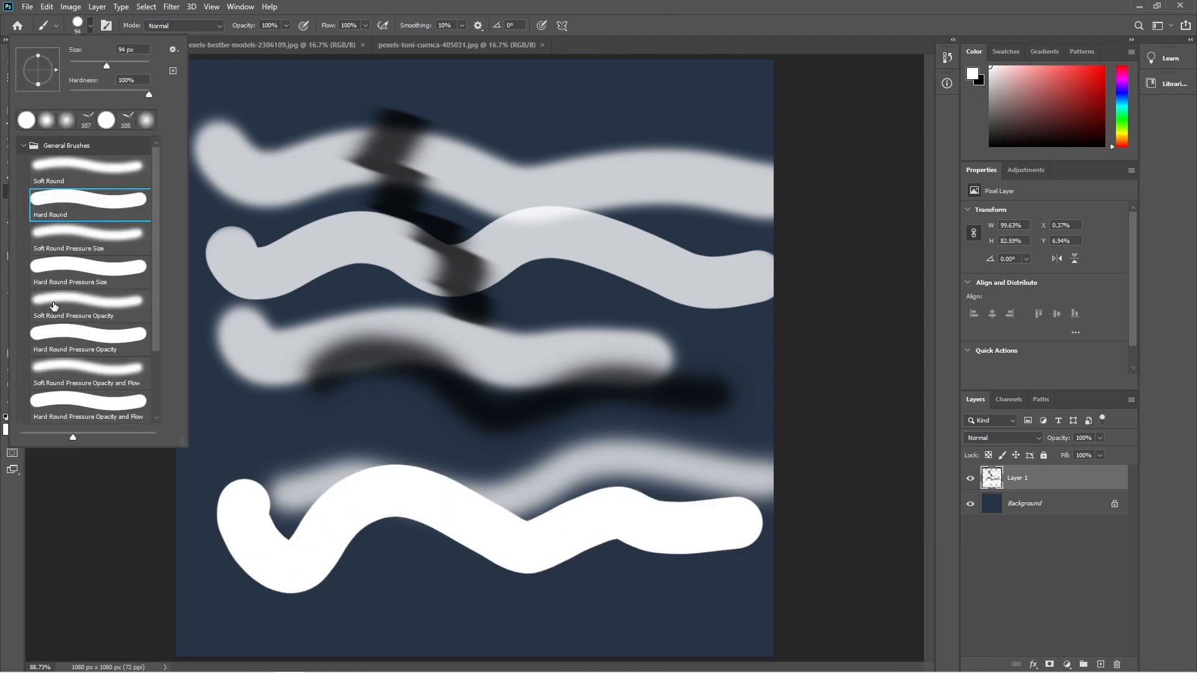
click(71, 167)
mouse_move(281, 116)
mouse_down()
mouse_move(350, 159)
mouse_move(804, 139)
mouse_up()
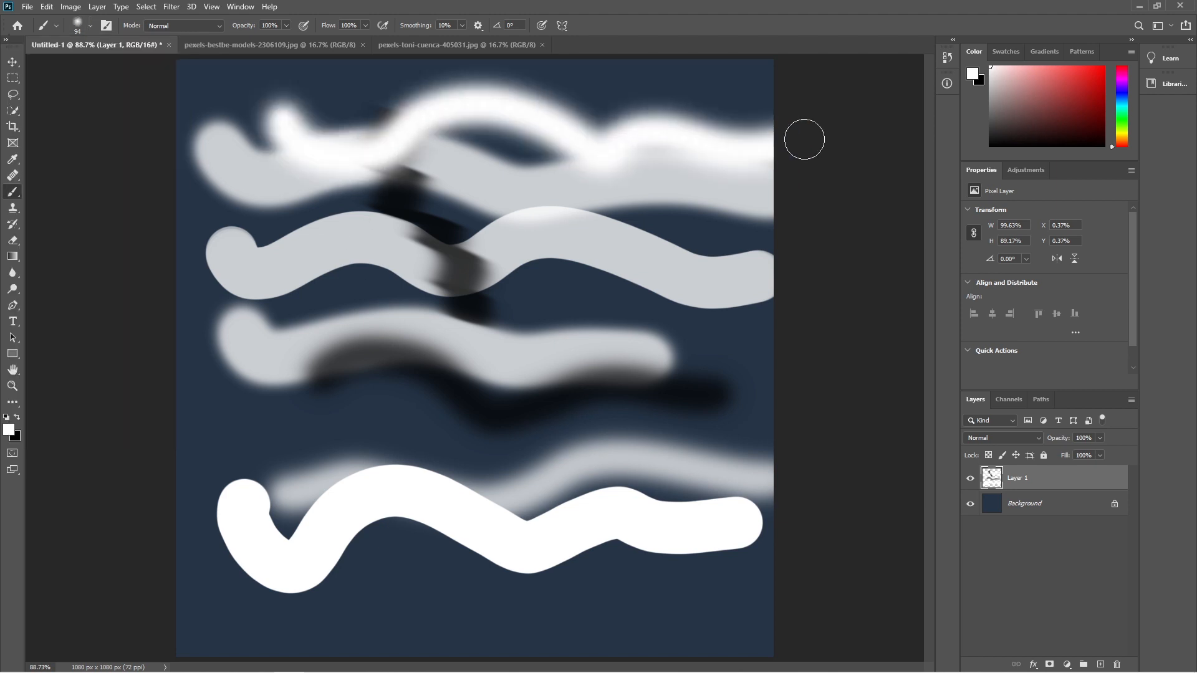
Add a new empty layer above Layer 1 and hide Layer 1
click(90, 26)
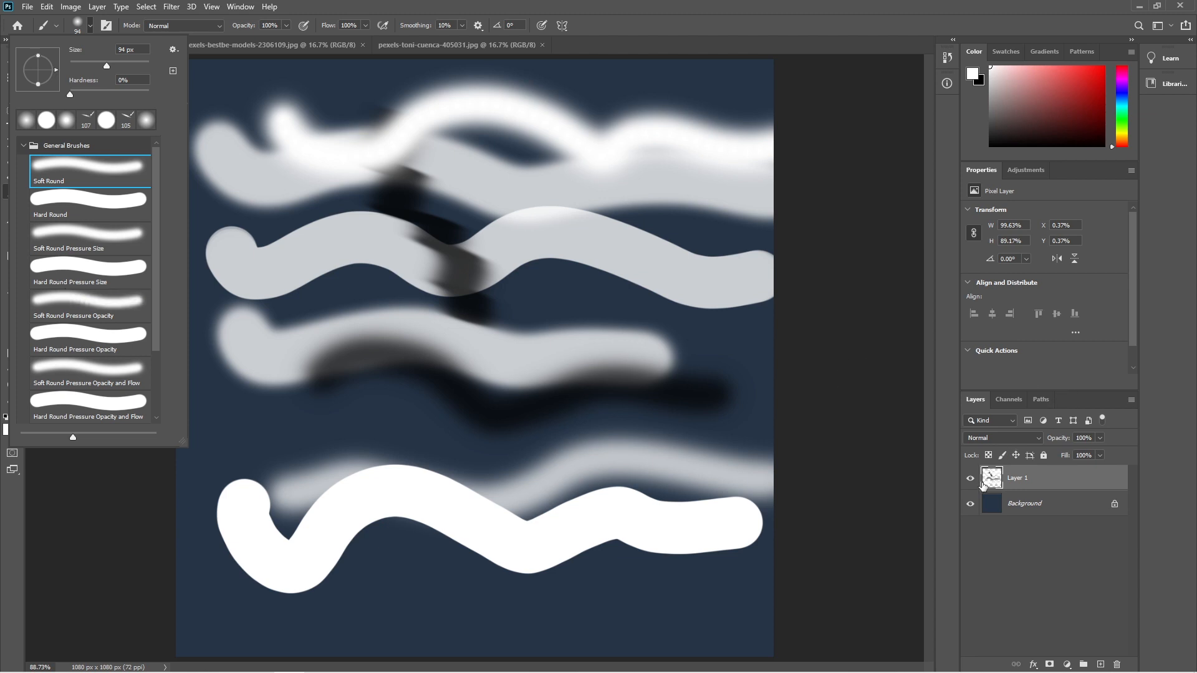
click(1100, 665)
click(1100, 664)
click(971, 503)
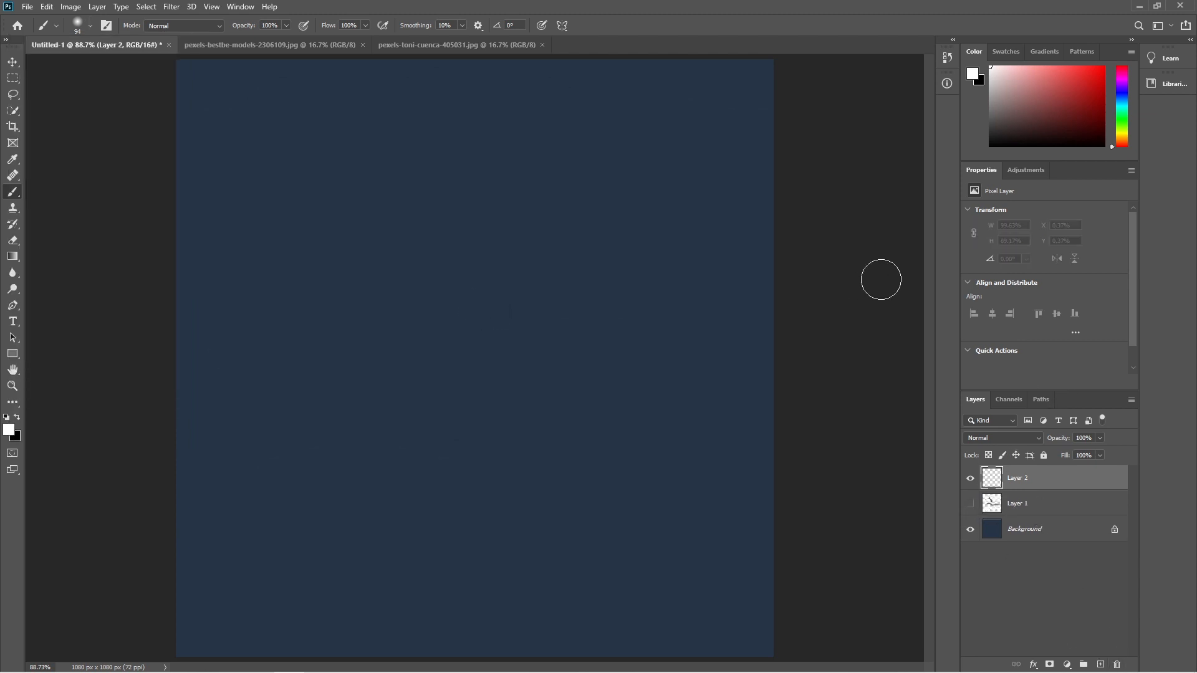
Choose the Soft Round Pressure Size brush and paint white curved strokes of varying pen pressure across Layer 2
click(90, 25)
click(129, 235)
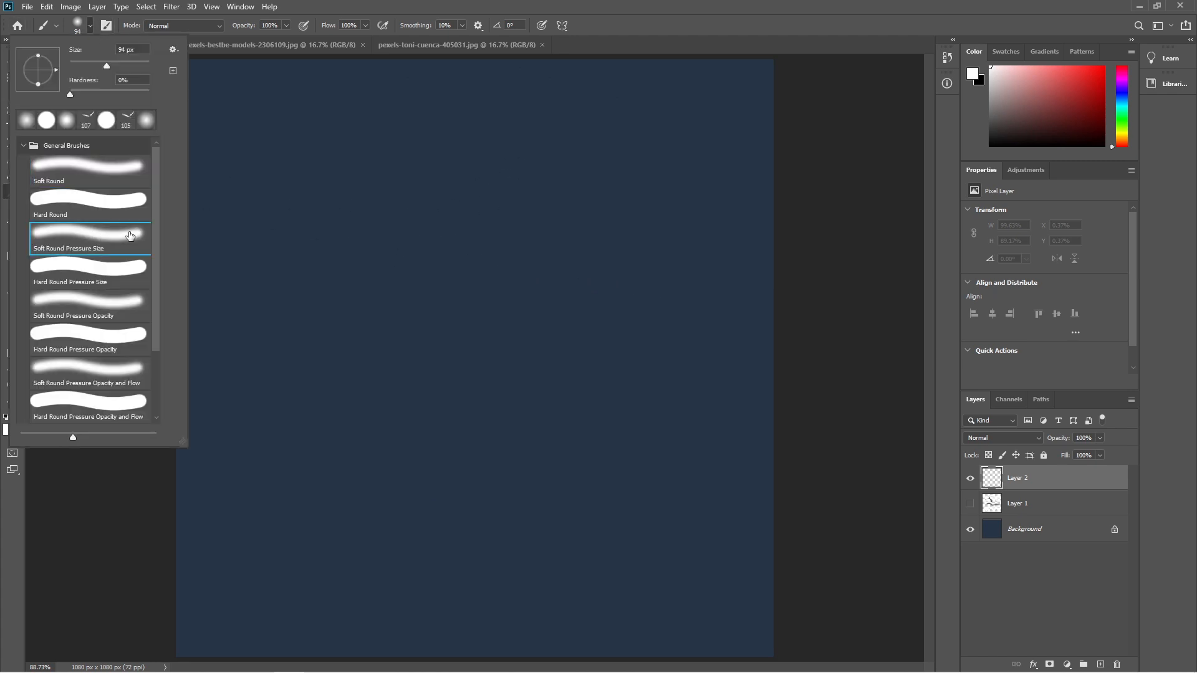
click(715, 5)
mouse_move(219, 272)
mouse_down()
mouse_move(523, 182)
mouse_move(680, 168)
mouse_up()
drag(247, 348, 599, 293)
mouse_move(254, 385)
mouse_down()
mouse_move(626, 340)
mouse_move(675, 350)
mouse_up()
mouse_move(225, 428)
mouse_down()
mouse_move(257, 437)
mouse_move(602, 368)
mouse_move(721, 363)
mouse_up()
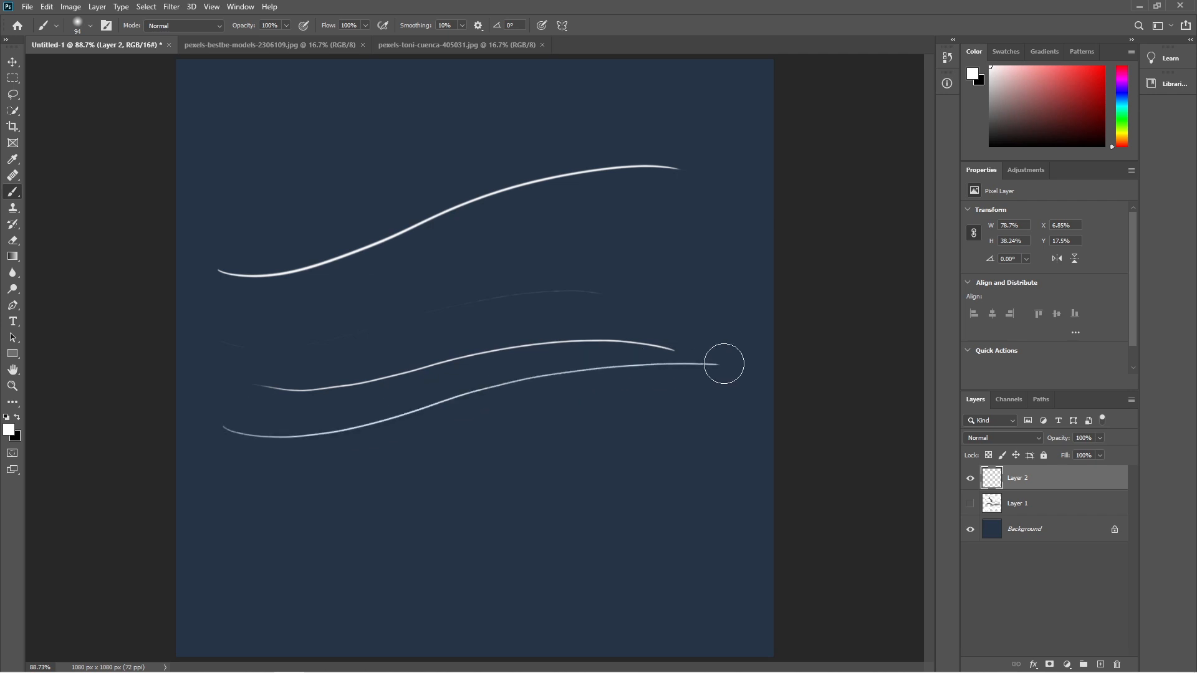
mouse_move(209, 197)
mouse_down()
mouse_move(264, 206)
mouse_move(474, 151)
mouse_move(627, 133)
mouse_move(720, 139)
mouse_up()
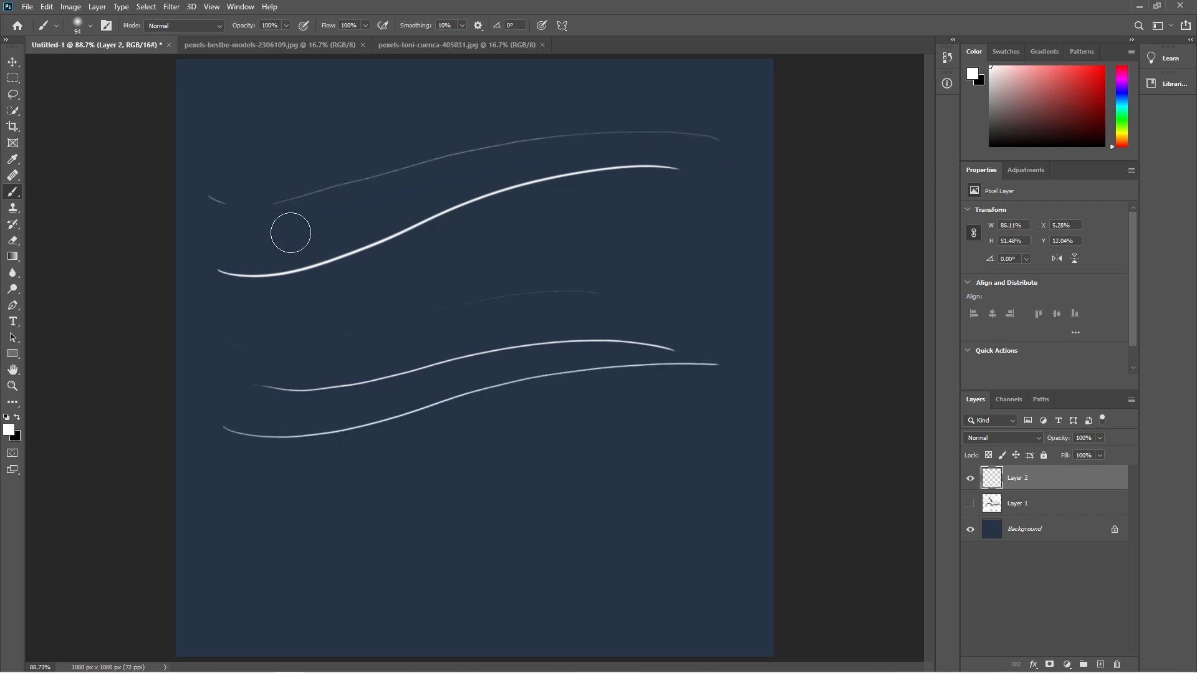
mouse_move(187, 179)
mouse_down()
mouse_move(312, 191)
mouse_move(444, 148)
mouse_move(611, 128)
mouse_move(723, 150)
mouse_up()
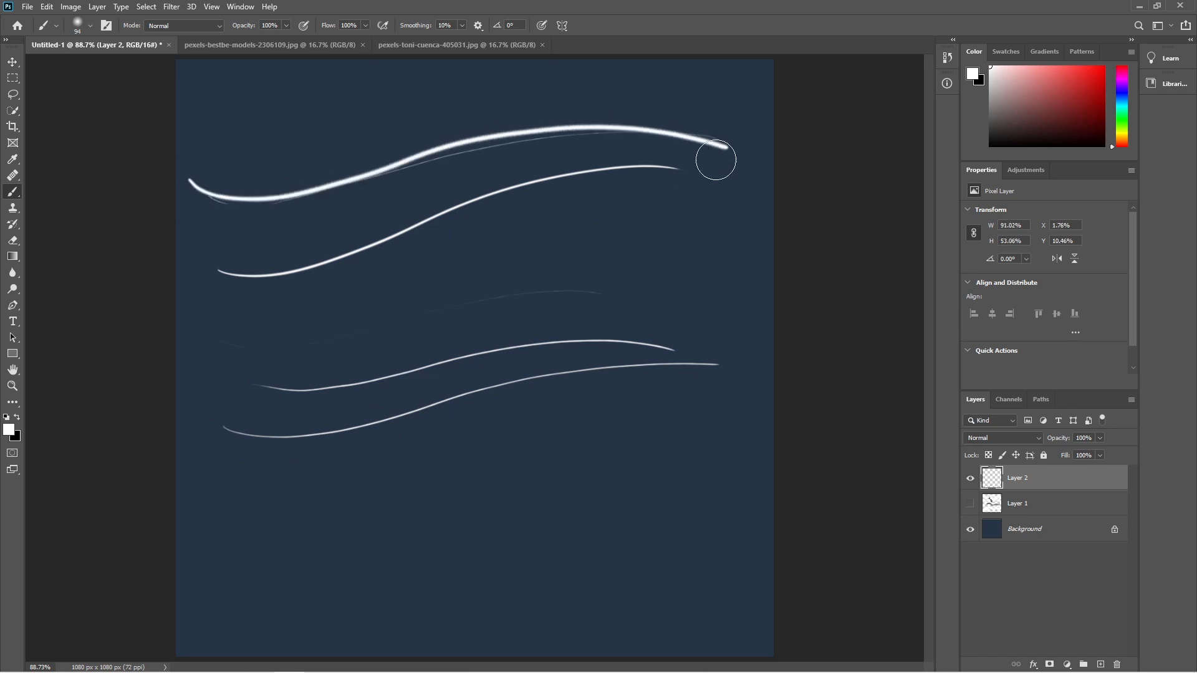
mouse_move(217, 310)
mouse_down()
mouse_move(364, 325)
mouse_move(645, 244)
mouse_move(814, 241)
mouse_up()
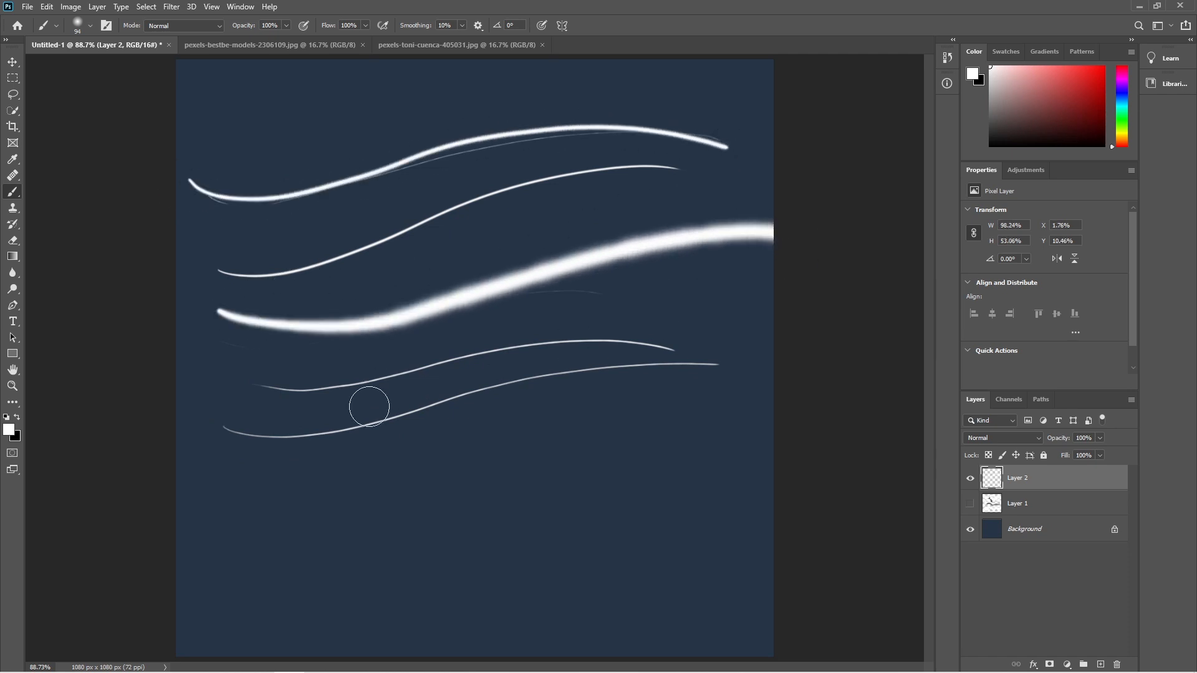
drag(714, 282, 535, 546)
mouse_move(439, 554)
mouse_down()
mouse_move(407, 489)
mouse_move(459, 462)
mouse_move(639, 423)
mouse_up()
drag(270, 479, 492, 408)
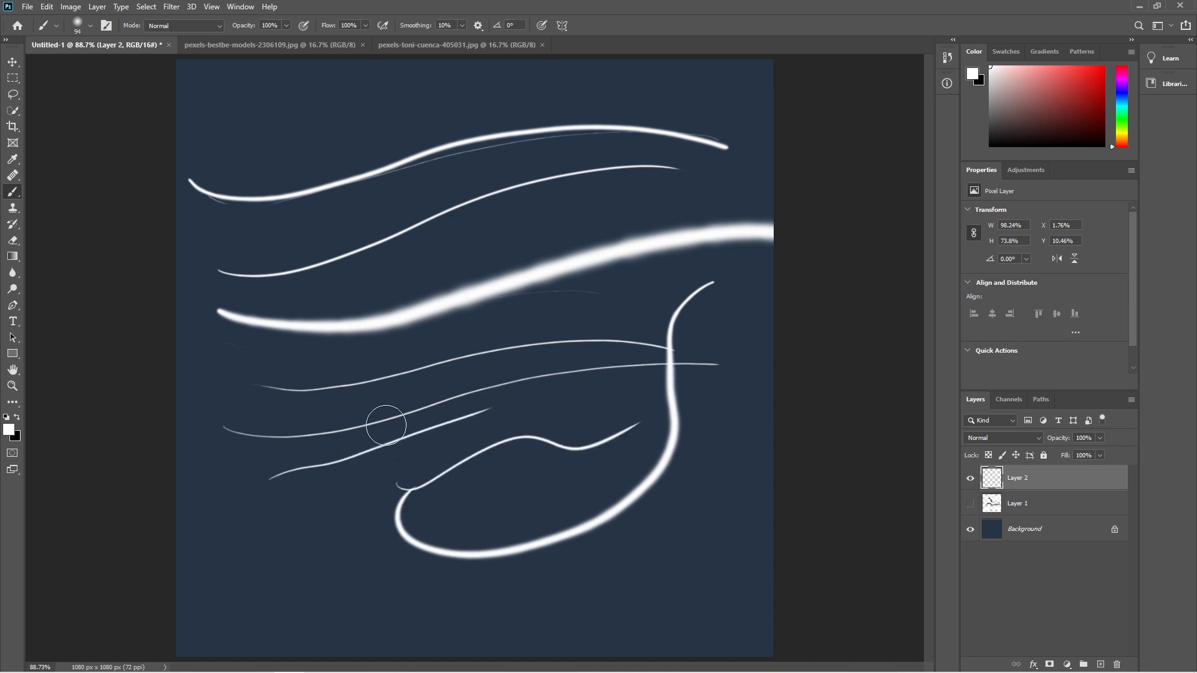
drag(254, 513, 504, 426)
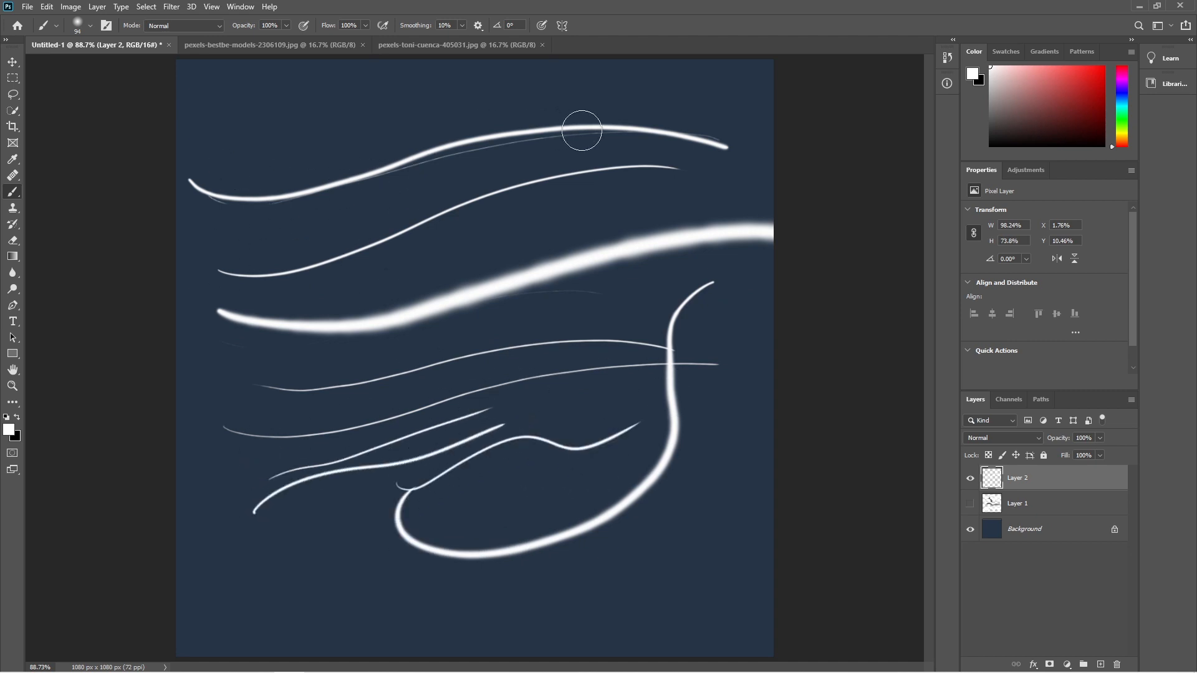
mouse_move(626, 113)
mouse_down()
mouse_move(374, 243)
mouse_move(623, 331)
mouse_move(741, 542)
mouse_up()
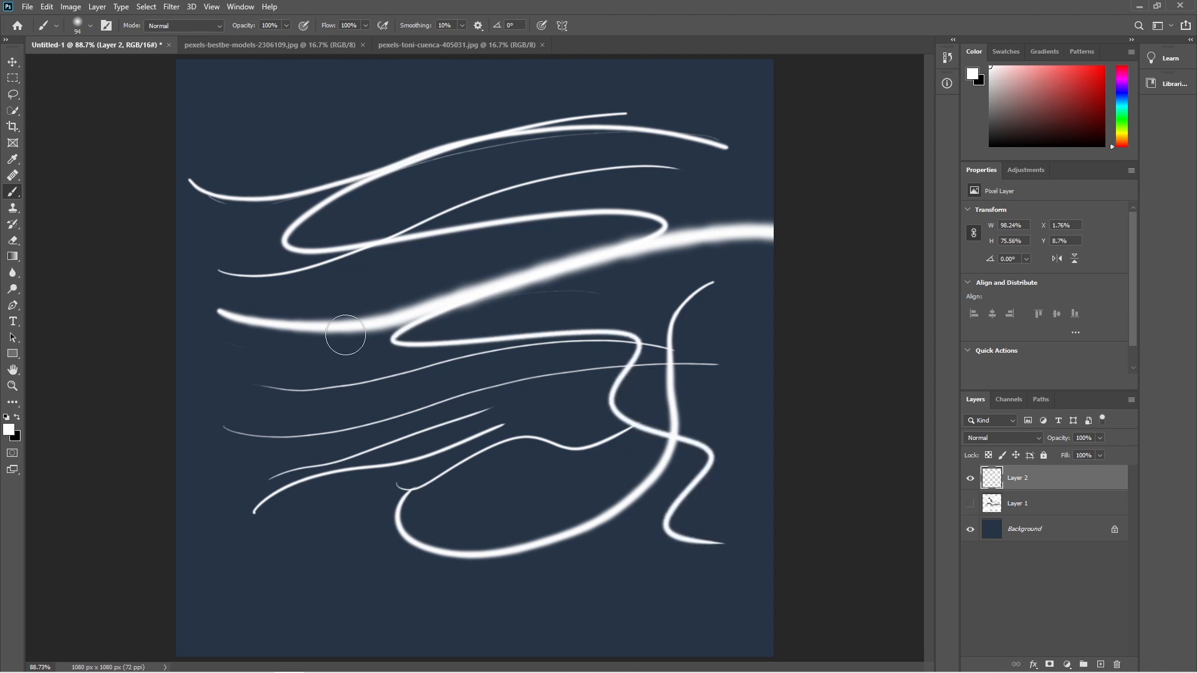
Paint more white wavy and thin tapered strokes of varying pen pressure across Layer 2
mouse_move(307, 232)
mouse_down()
mouse_move(363, 320)
mouse_move(590, 505)
mouse_up()
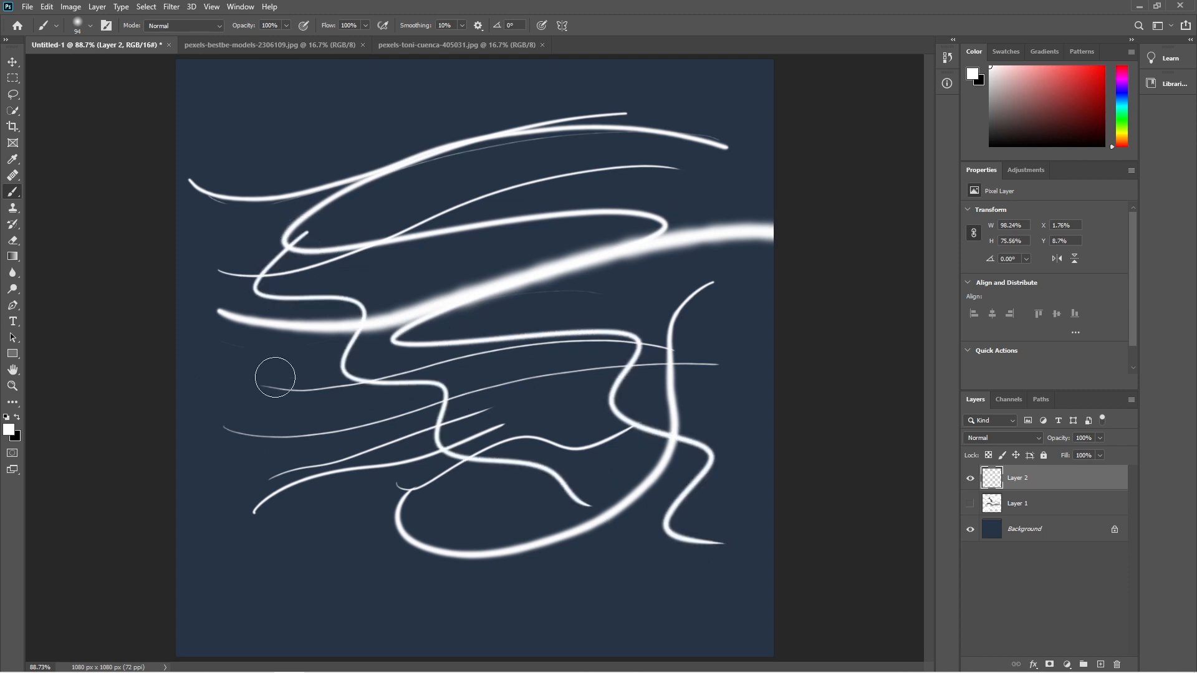
mouse_move(275, 377)
mouse_down()
mouse_move(470, 511)
mouse_move(551, 548)
mouse_up()
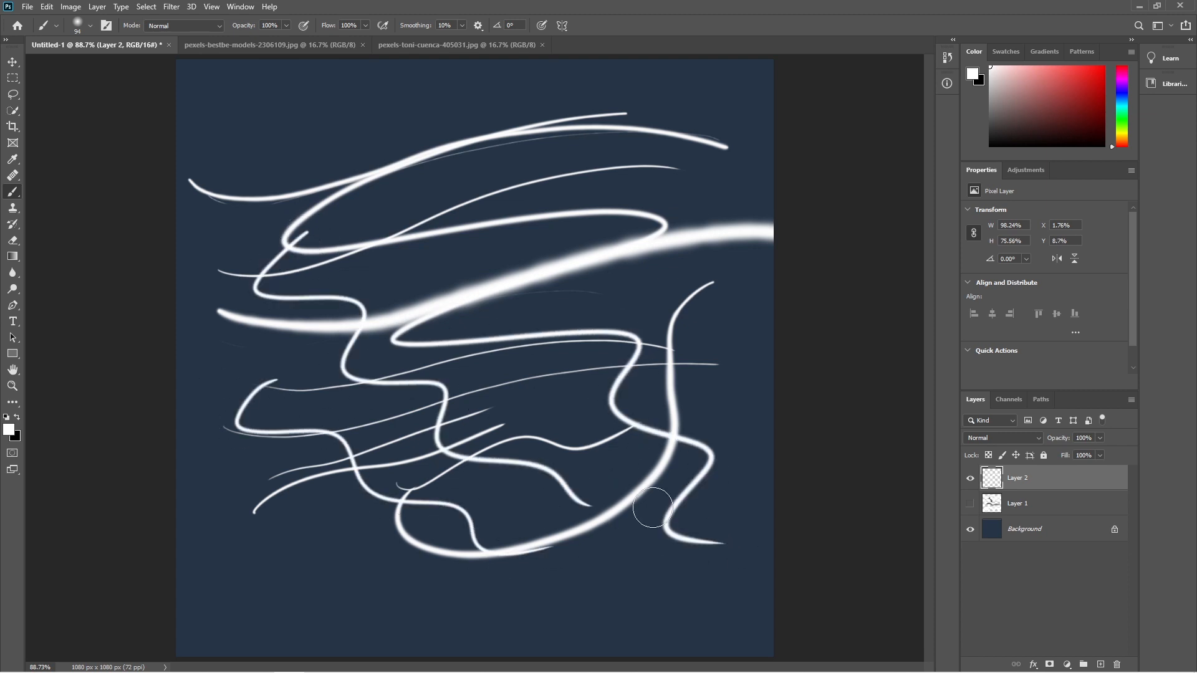
mouse_move(174, 118)
mouse_down()
mouse_move(228, 132)
mouse_move(386, 110)
mouse_up()
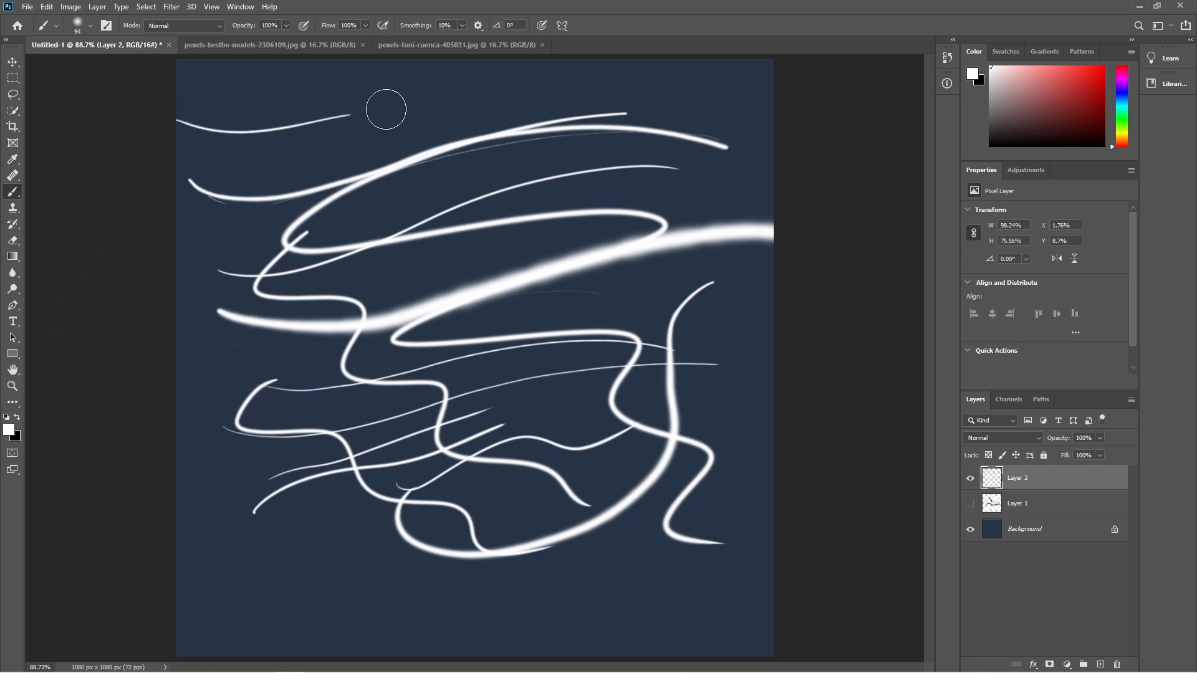
mouse_move(184, 157)
mouse_down()
mouse_move(265, 162)
mouse_move(642, 103)
mouse_up()
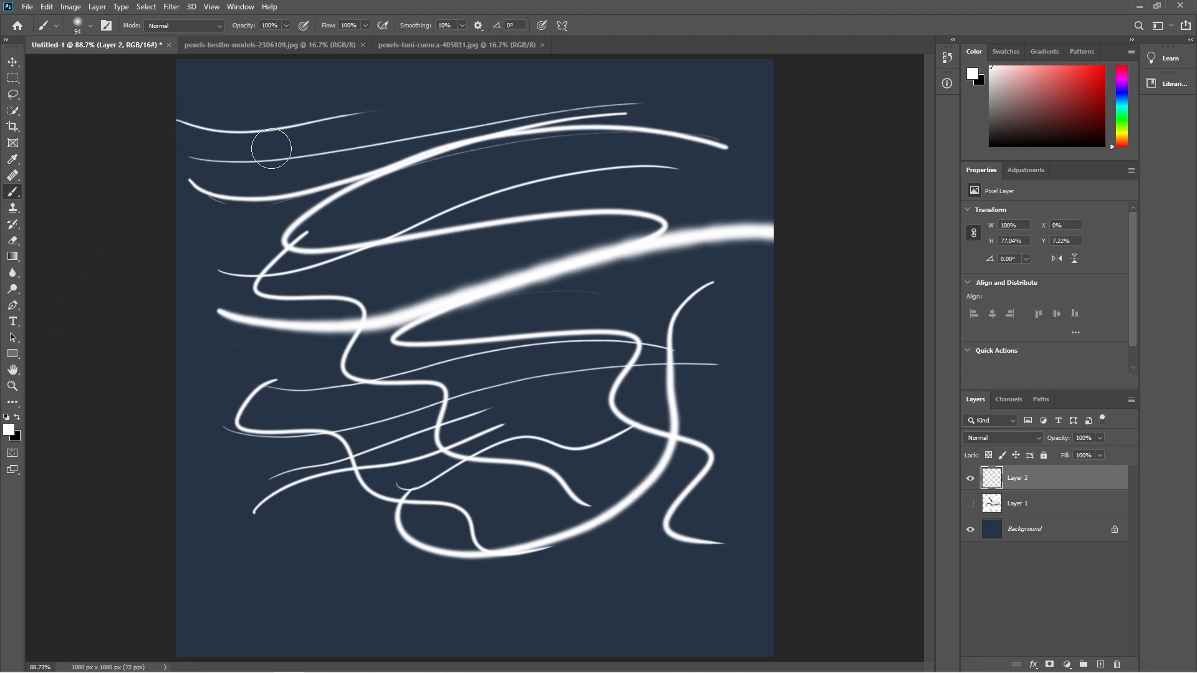
drag(240, 156, 343, 138)
drag(437, 120, 706, 88)
mouse_move(263, 146)
mouse_down()
mouse_move(415, 114)
mouse_move(623, 95)
mouse_up()
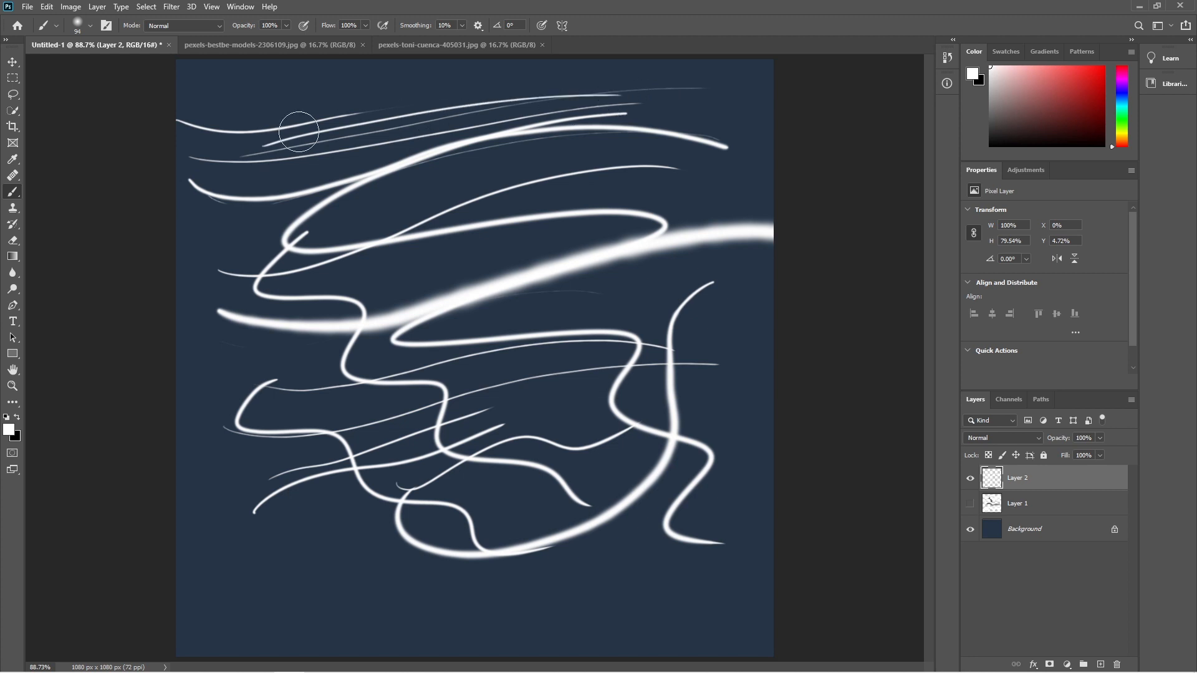
drag(209, 124, 649, 83)
mouse_move(218, 222)
mouse_down()
mouse_move(270, 206)
mouse_move(689, 150)
mouse_move(743, 138)
mouse_up()
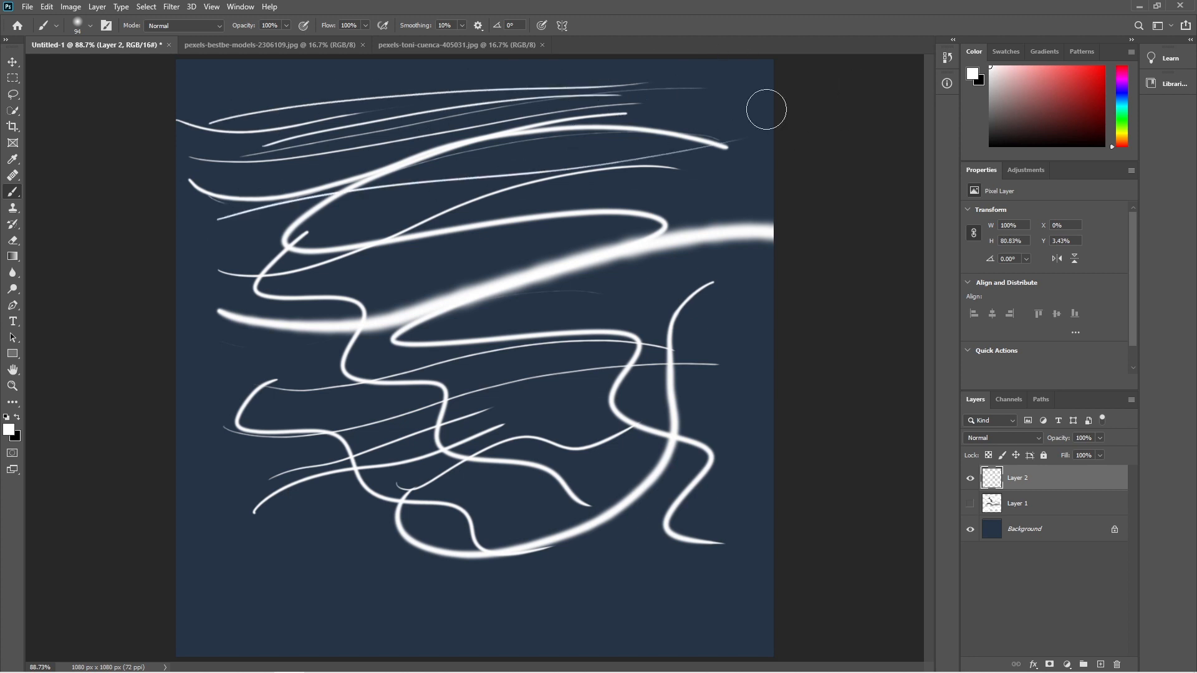
mouse_move(306, 236)
mouse_down()
mouse_move(775, 152)
mouse_move(462, 190)
mouse_move(712, 150)
mouse_move(672, 142)
mouse_up()
drag(384, 210, 678, 132)
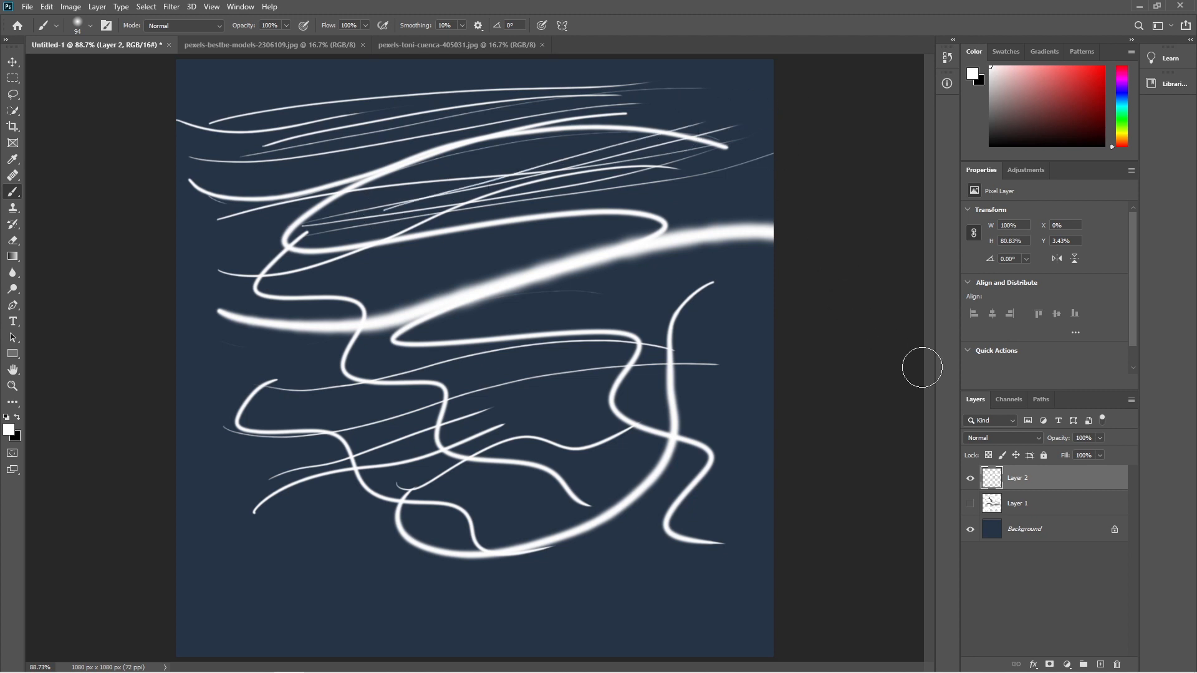
Hide Layer 2 and paint three thick soft white wavy strokes across the canvas on a new empty layer
key(ctrl+comma)
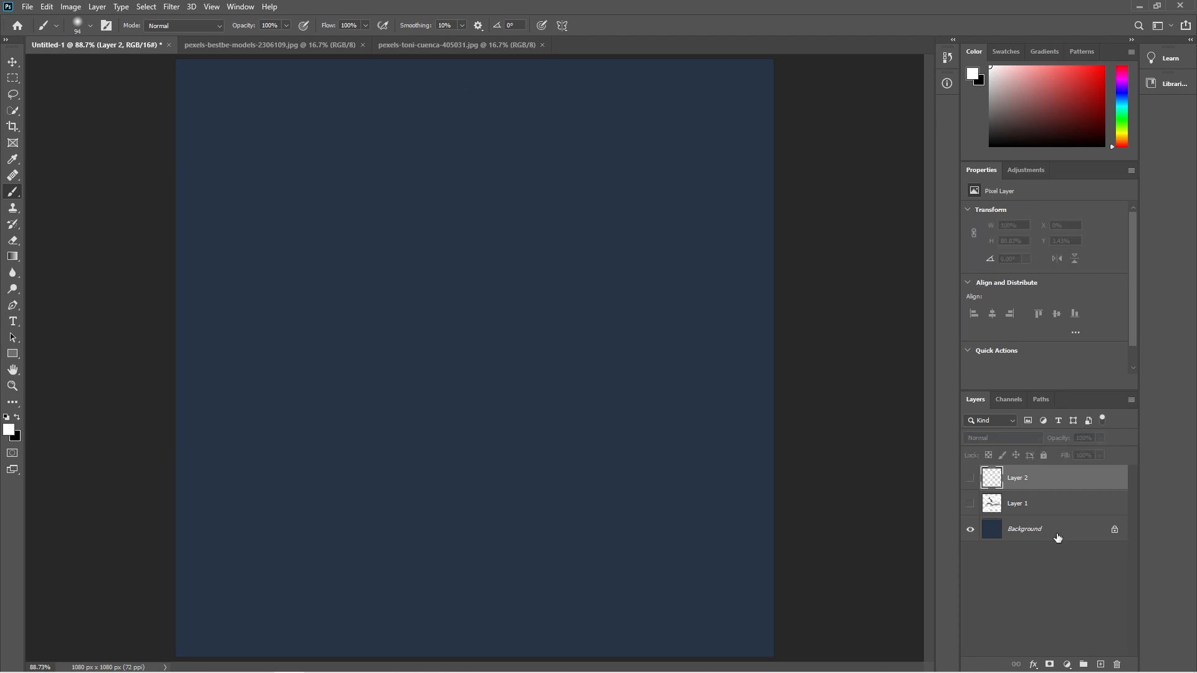
key(ctrl+shift+alt+n)
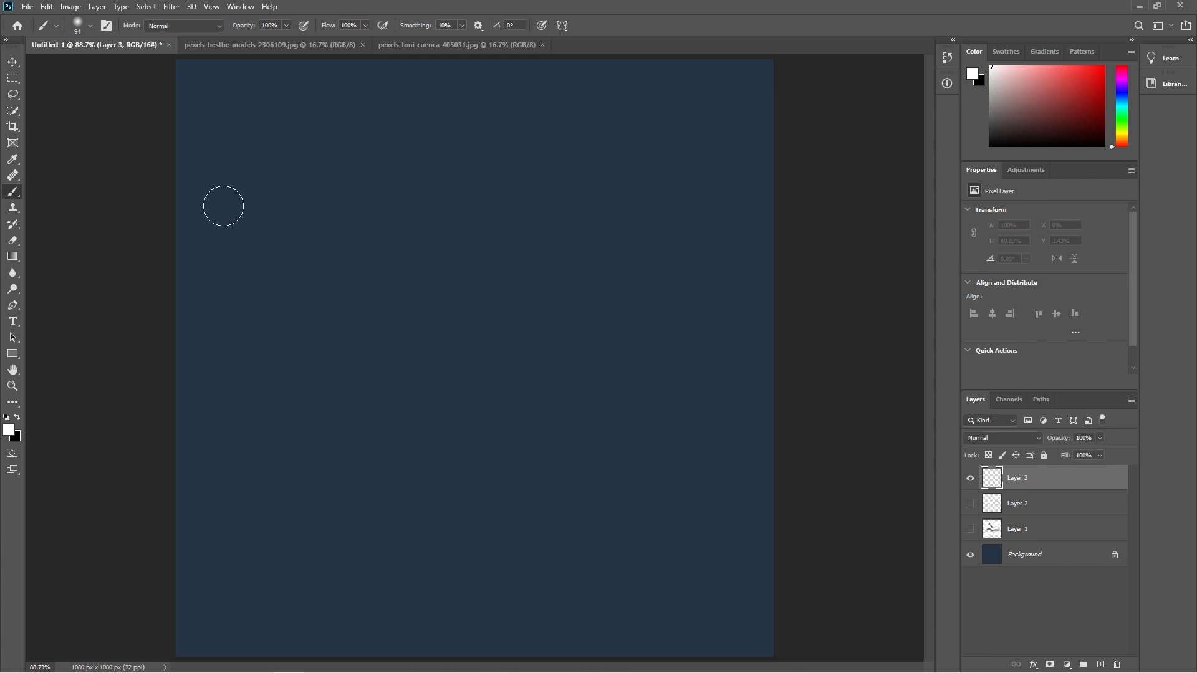
mouse_move(222, 198)
mouse_down()
mouse_move(242, 217)
mouse_move(530, 185)
mouse_move(670, 284)
mouse_up()
drag(219, 267, 248, 343)
drag(377, 356, 711, 384)
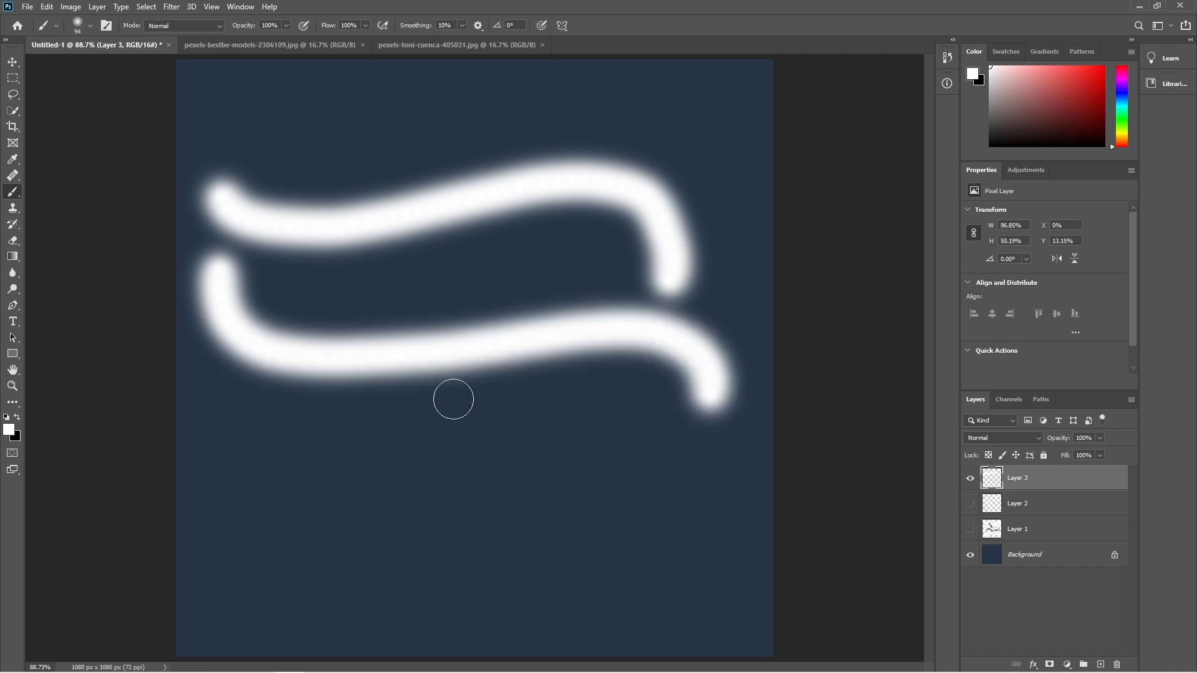
mouse_move(184, 356)
mouse_down()
mouse_move(294, 466)
mouse_move(778, 427)
mouse_move(783, 452)
mouse_up()
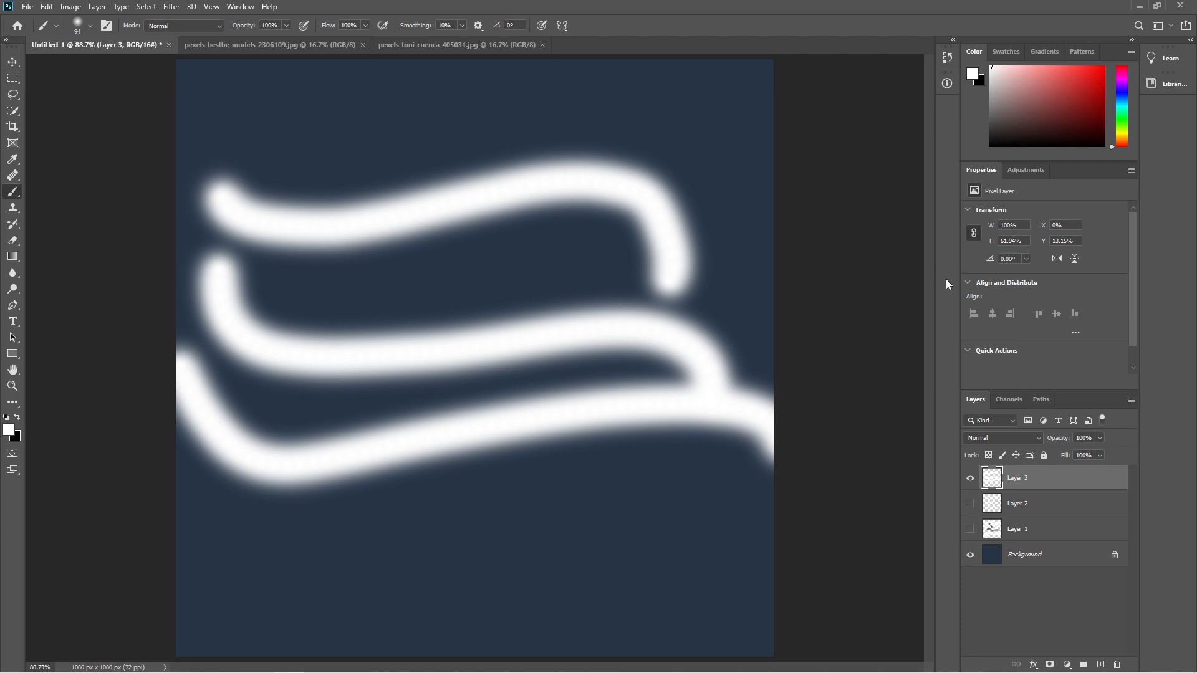
Paint thin tapered white strokes and short hatching with light pen pressure along the upper canvas on Layer 3
drag(235, 96, 372, 131)
drag(474, 121, 771, 95)
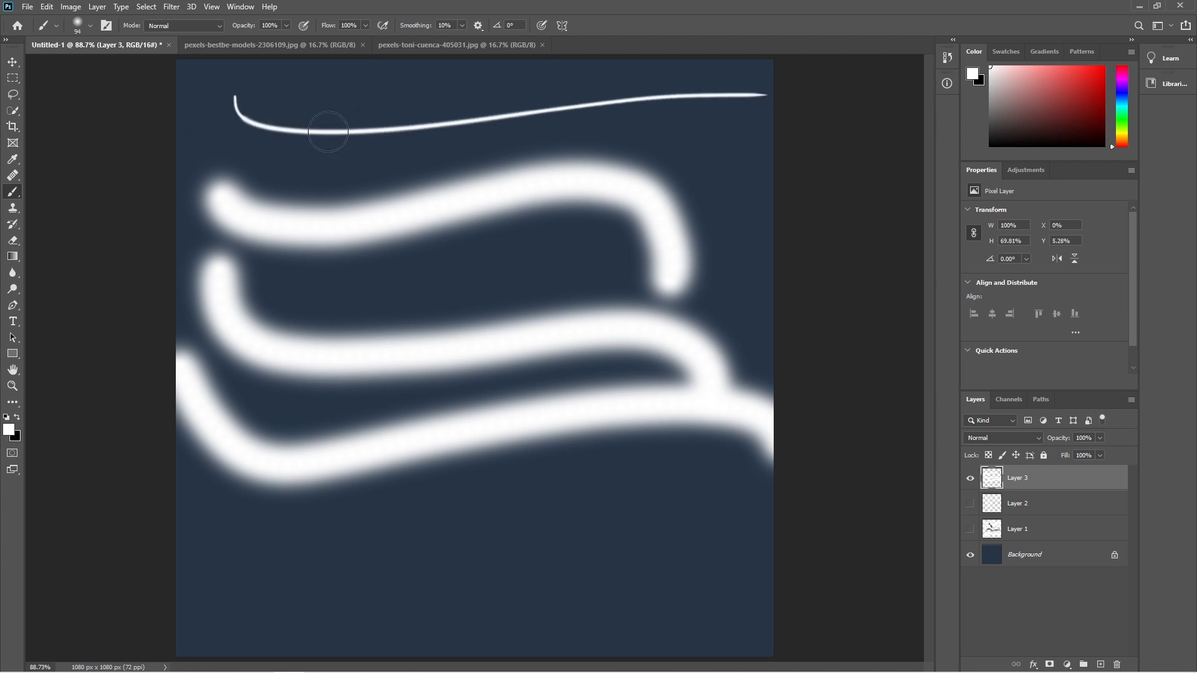
drag(206, 144, 717, 115)
drag(228, 164, 661, 114)
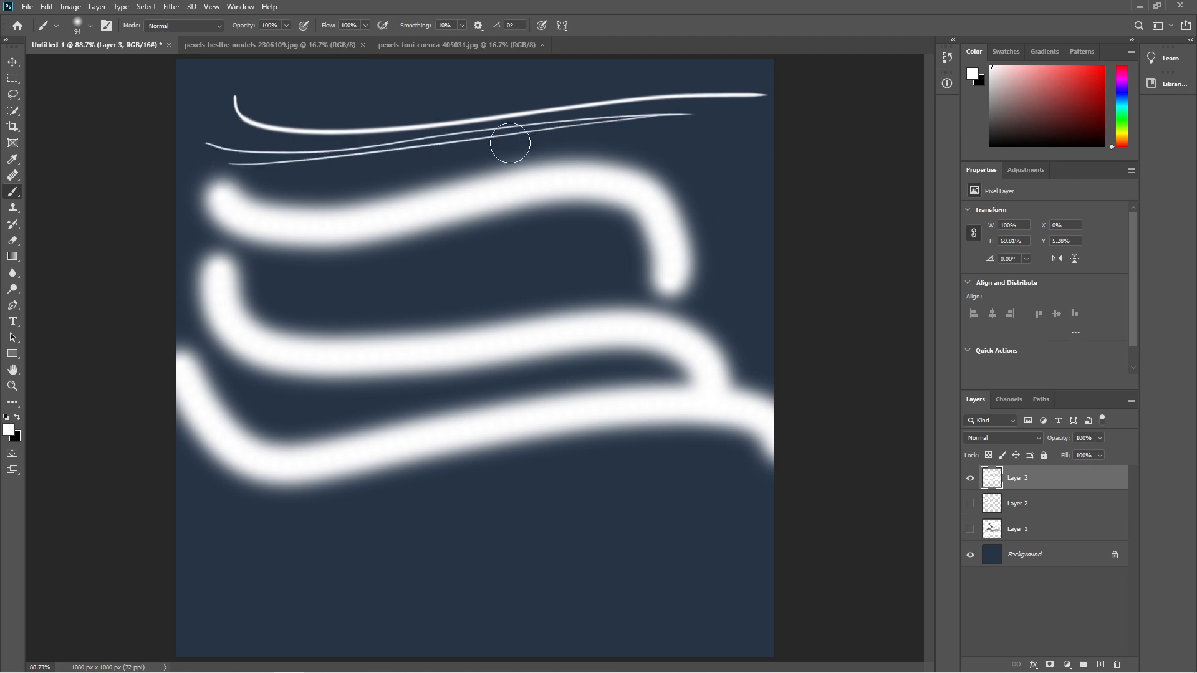
drag(315, 181, 571, 138)
drag(276, 105, 534, 94)
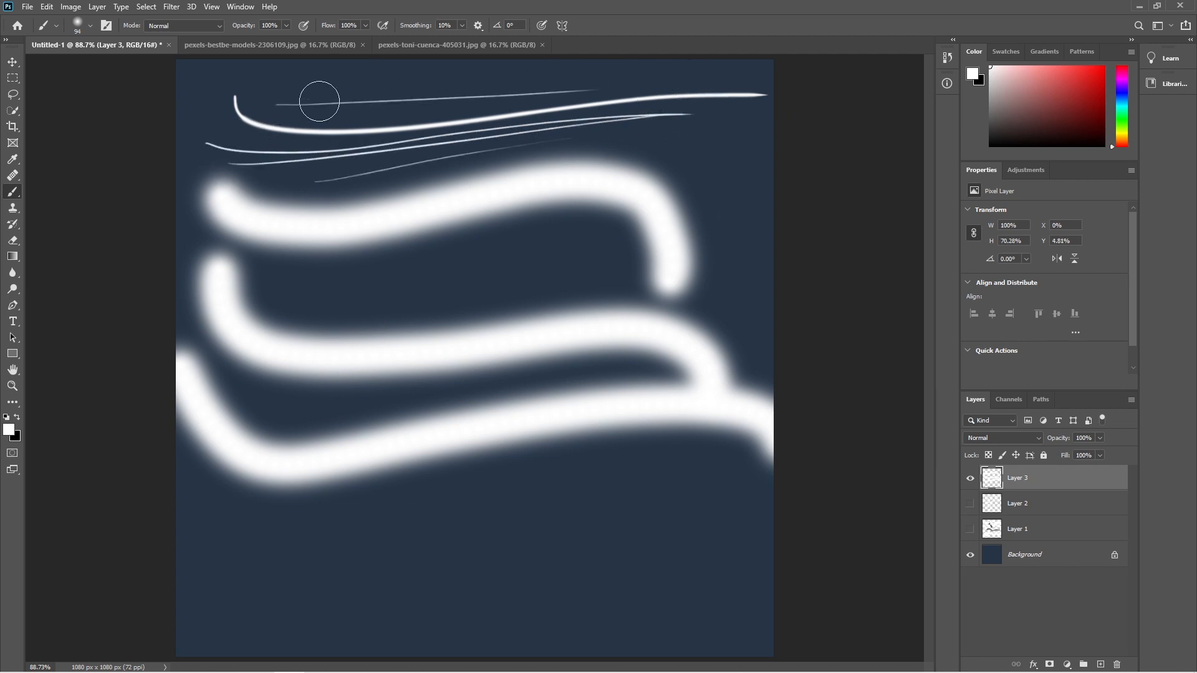
drag(319, 100, 535, 83)
mouse_move(377, 101)
mouse_down()
mouse_move(526, 91)
mouse_move(430, 112)
mouse_move(499, 110)
mouse_move(666, 81)
mouse_move(611, 78)
mouse_move(724, 69)
mouse_move(649, 80)
mouse_move(710, 78)
mouse_up()
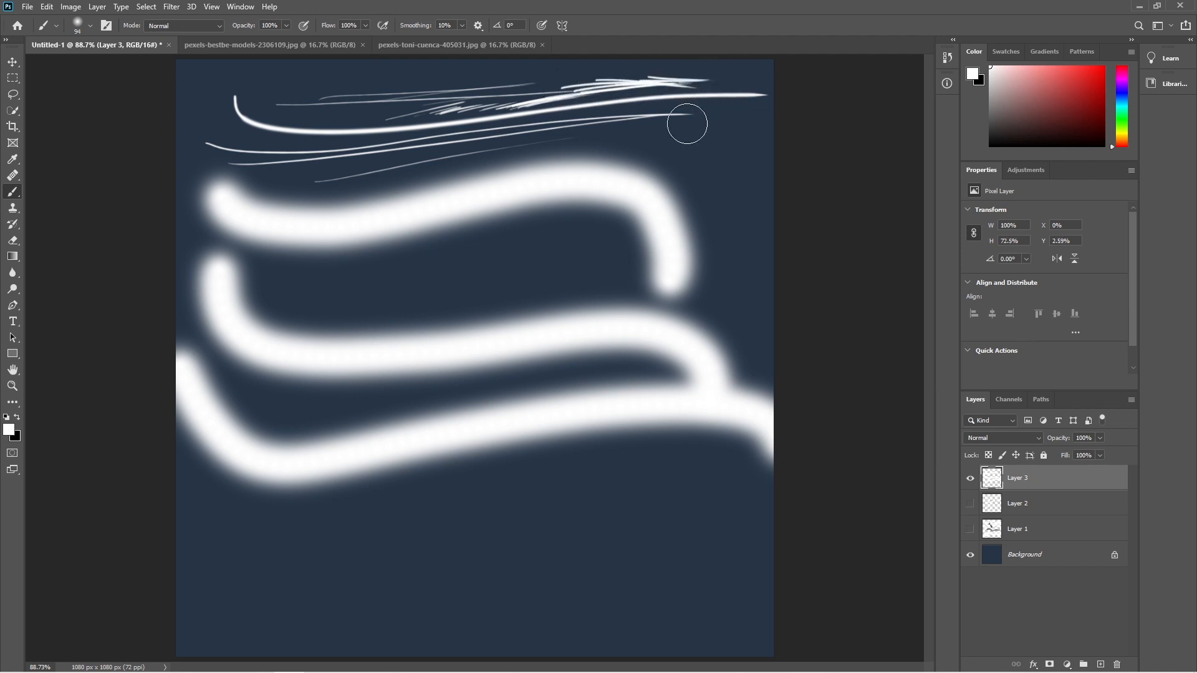
Browse the General Brushes, then select the KYLE Ultimate Pencil Hard preset from the Dry Media Brushes
click(91, 25)
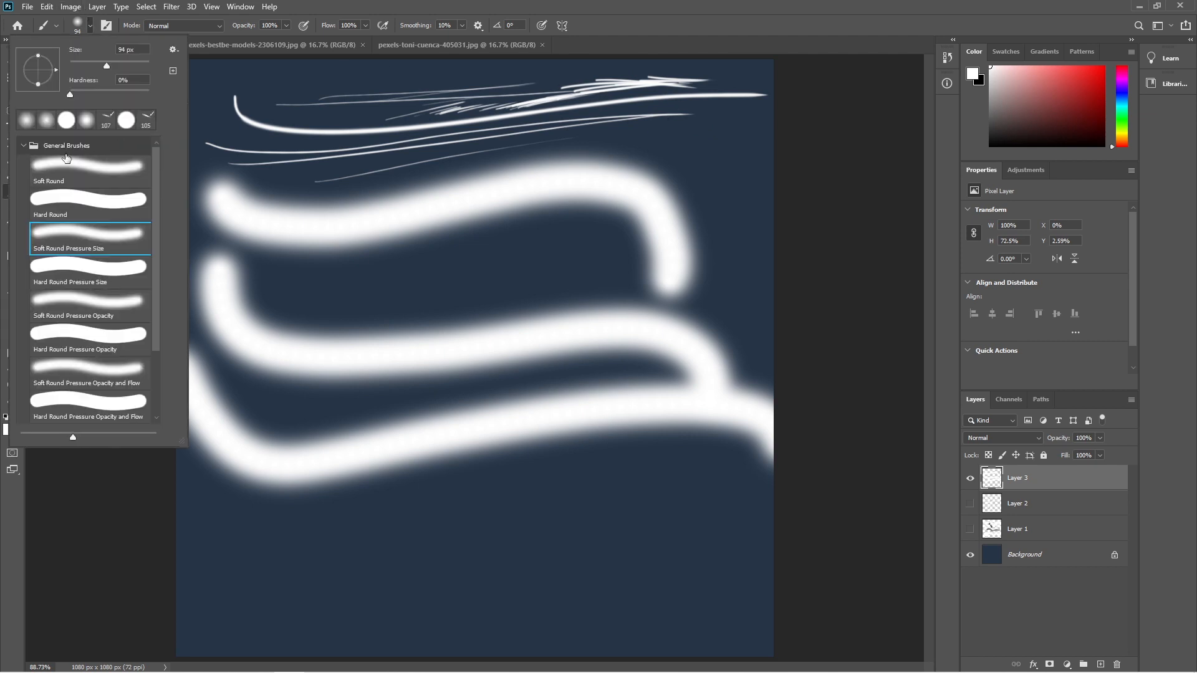
scroll(75, 312, down, 3)
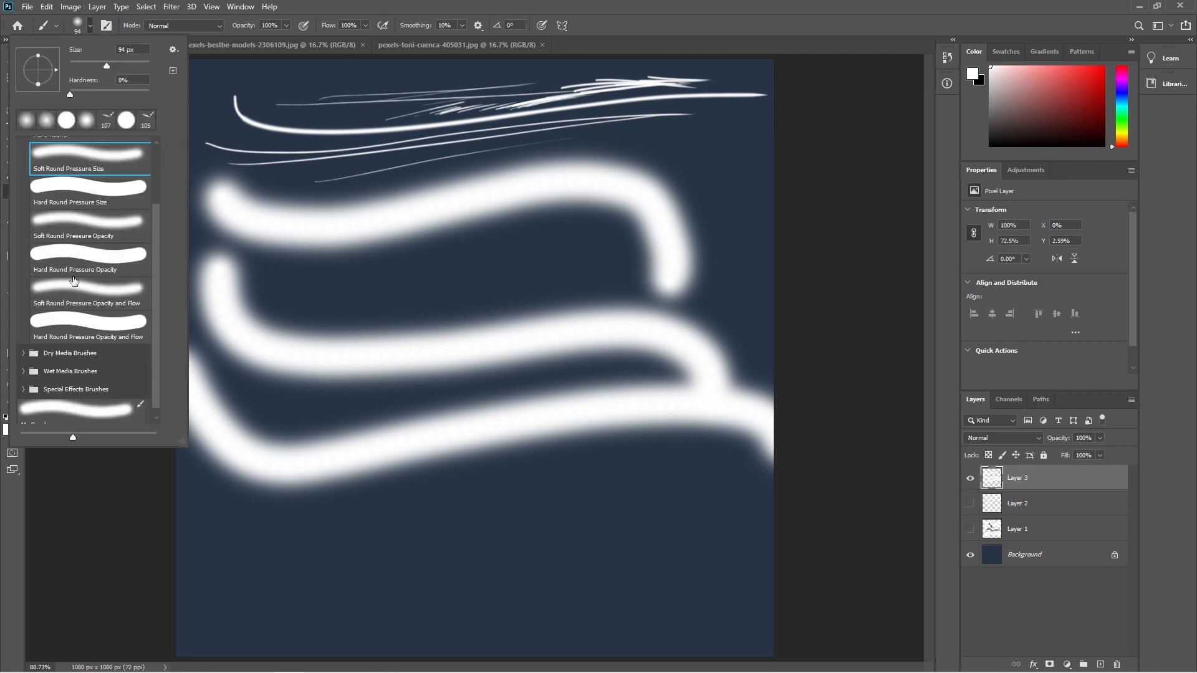
scroll(74, 282, up, 3)
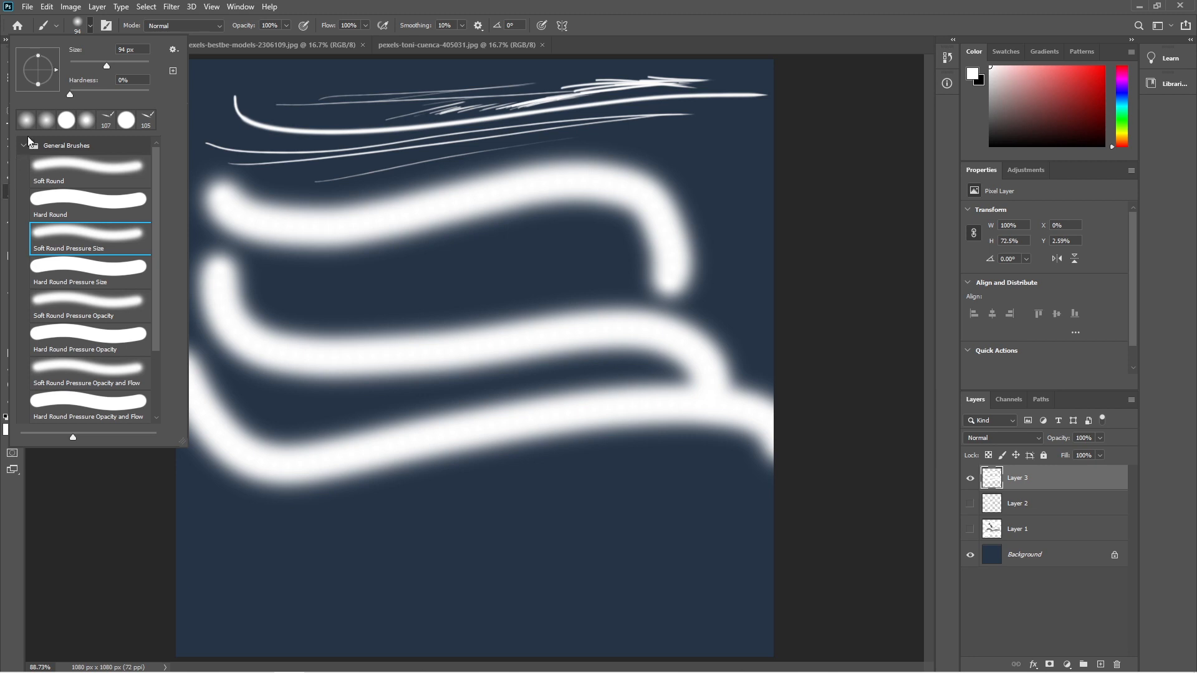
click(23, 146)
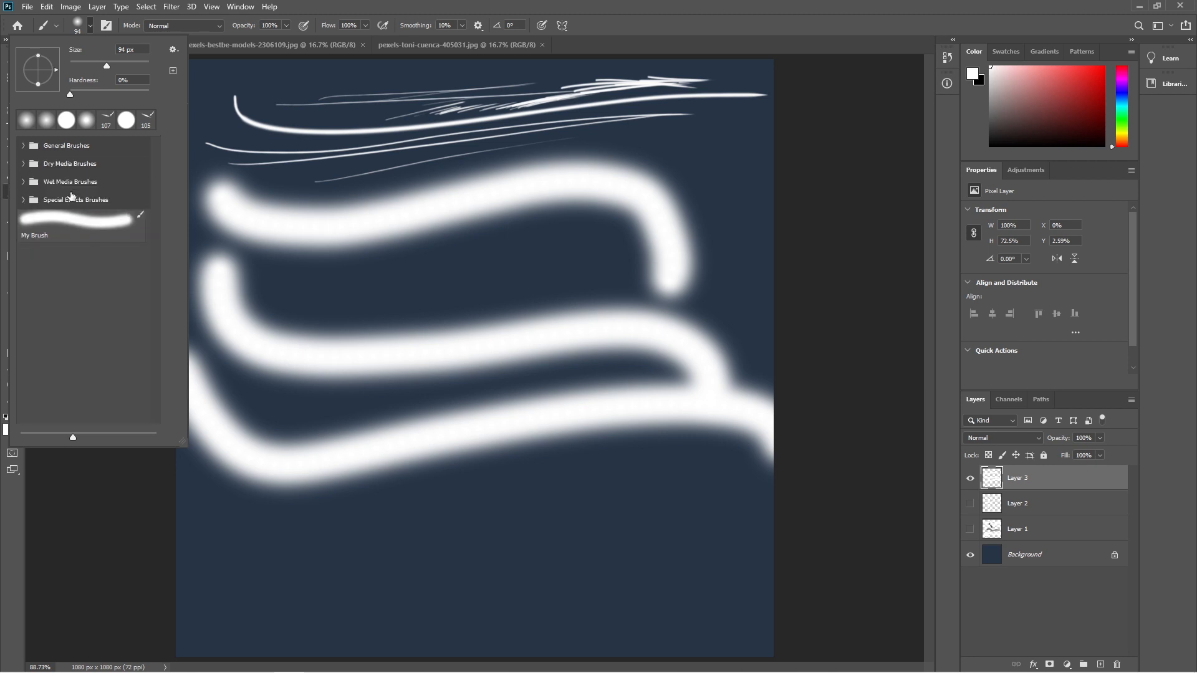
click(23, 164)
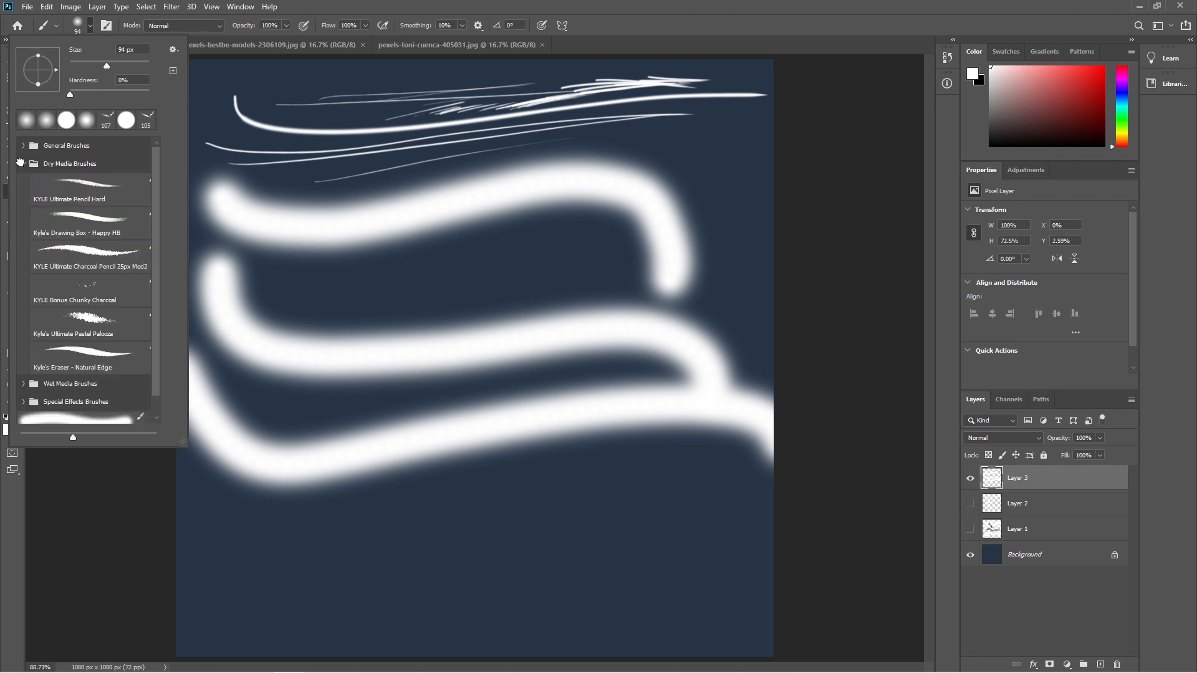
click(91, 186)
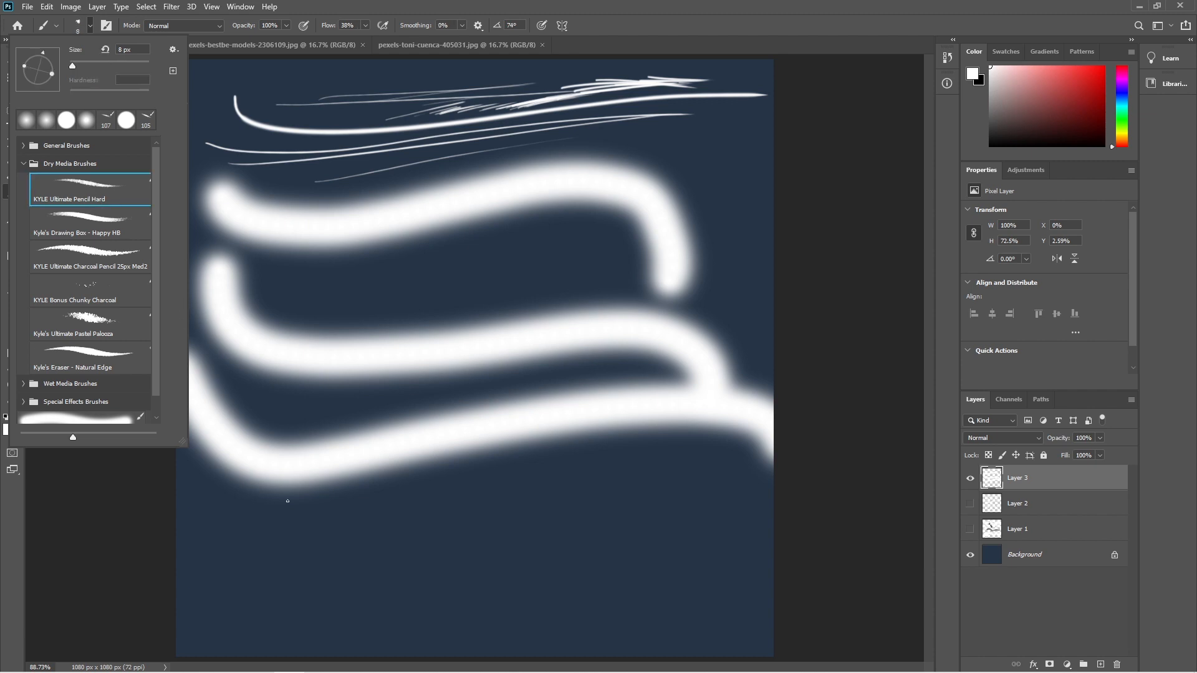
click(419, 490)
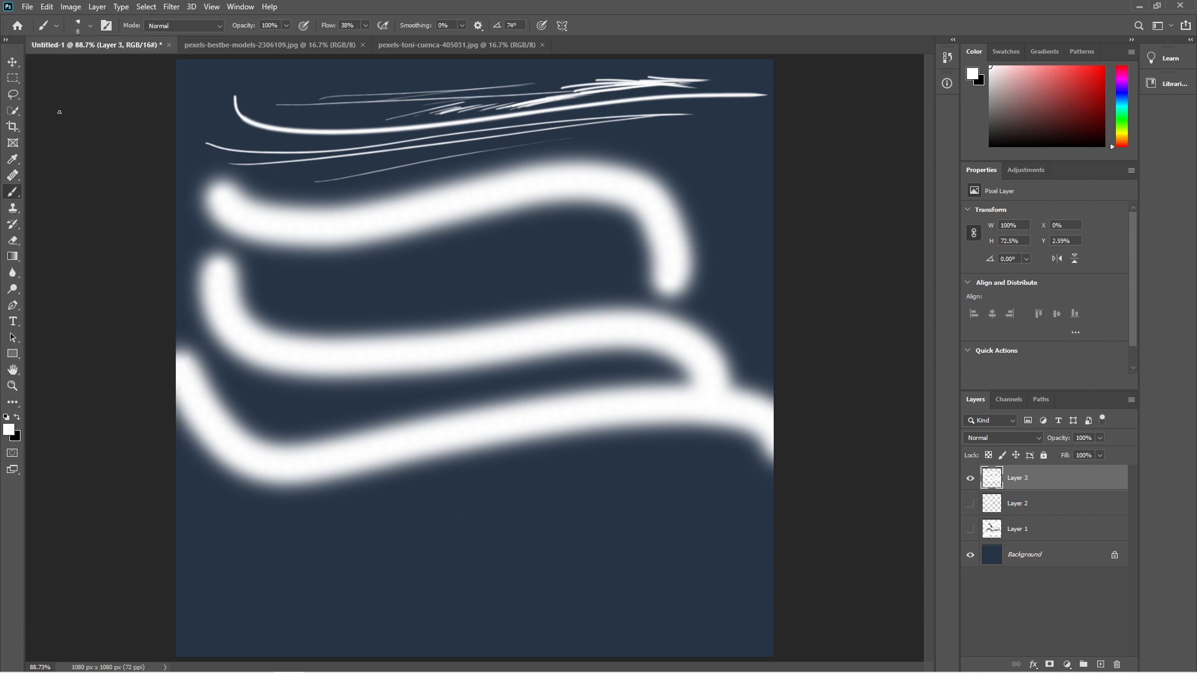
Choose the KYLE Ultimate Charcoal Pencil 25px Med2 brush and scribble two white hatched patches on the lower canvas
click(91, 26)
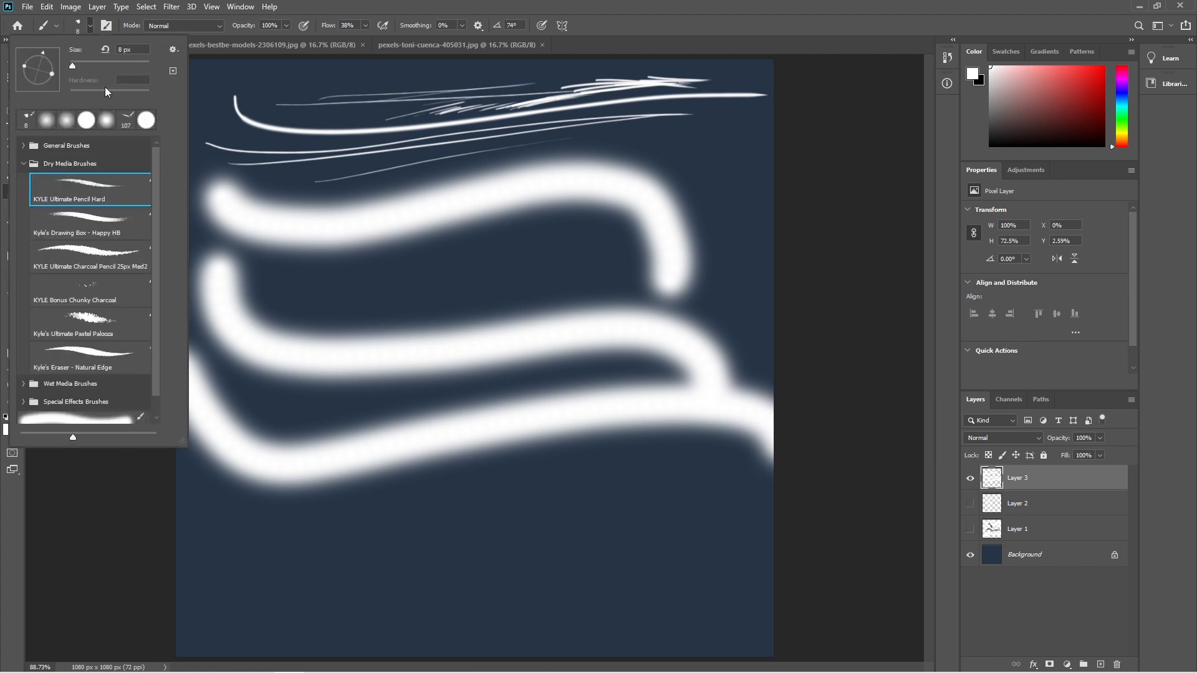
click(93, 265)
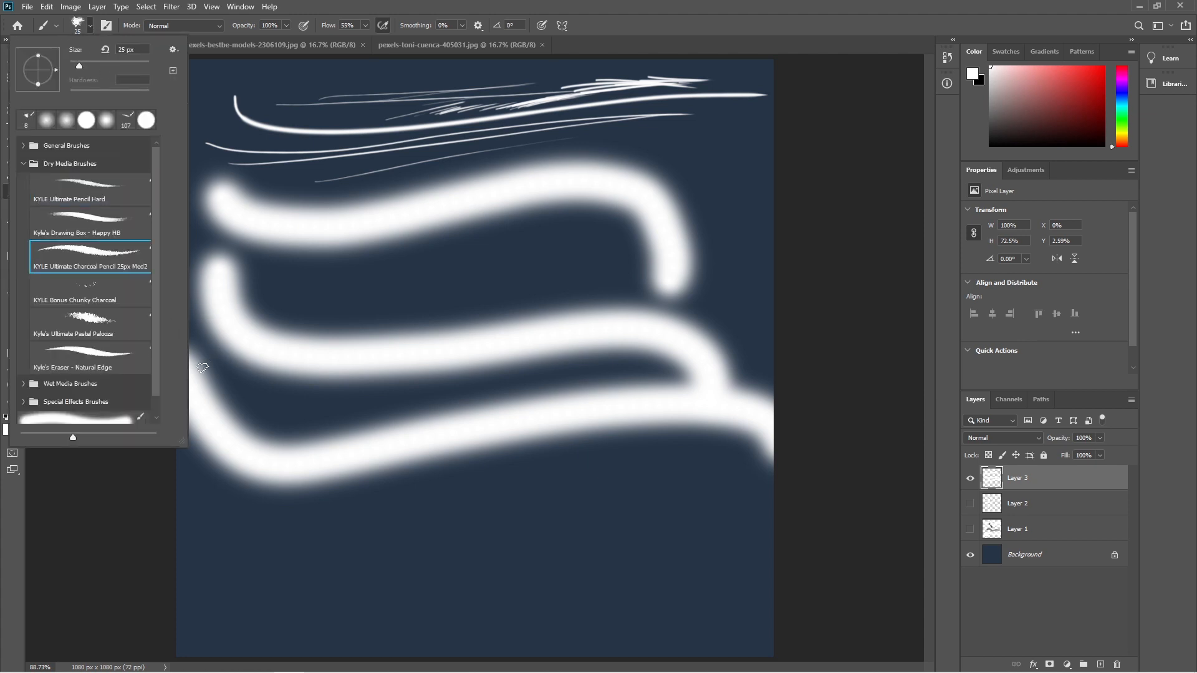
click(390, 513)
mouse_move(370, 519)
mouse_down()
mouse_move(505, 512)
mouse_move(514, 532)
mouse_move(448, 516)
mouse_move(534, 507)
mouse_move(472, 529)
mouse_move(484, 507)
mouse_move(452, 500)
mouse_move(415, 520)
mouse_move(467, 505)
mouse_move(426, 533)
mouse_move(482, 505)
mouse_move(427, 535)
mouse_move(483, 509)
mouse_move(431, 545)
mouse_move(467, 520)
mouse_move(425, 540)
mouse_move(432, 529)
mouse_move(505, 495)
mouse_move(458, 527)
mouse_up()
mouse_move(580, 513)
mouse_down()
mouse_move(661, 483)
mouse_move(570, 523)
mouse_up()
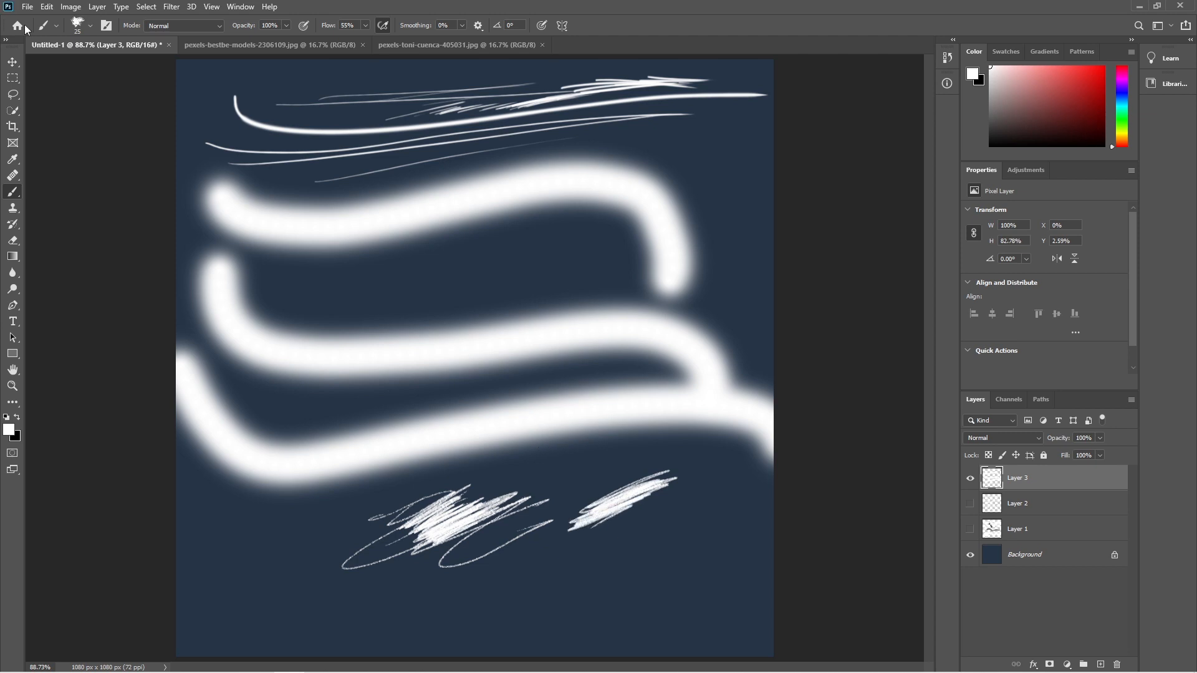
Choose Kyle's Spatter Brushes - Spatter Bot Tilt from the Special Effects Brushes and paint white spatter across the lower canvas
click(90, 27)
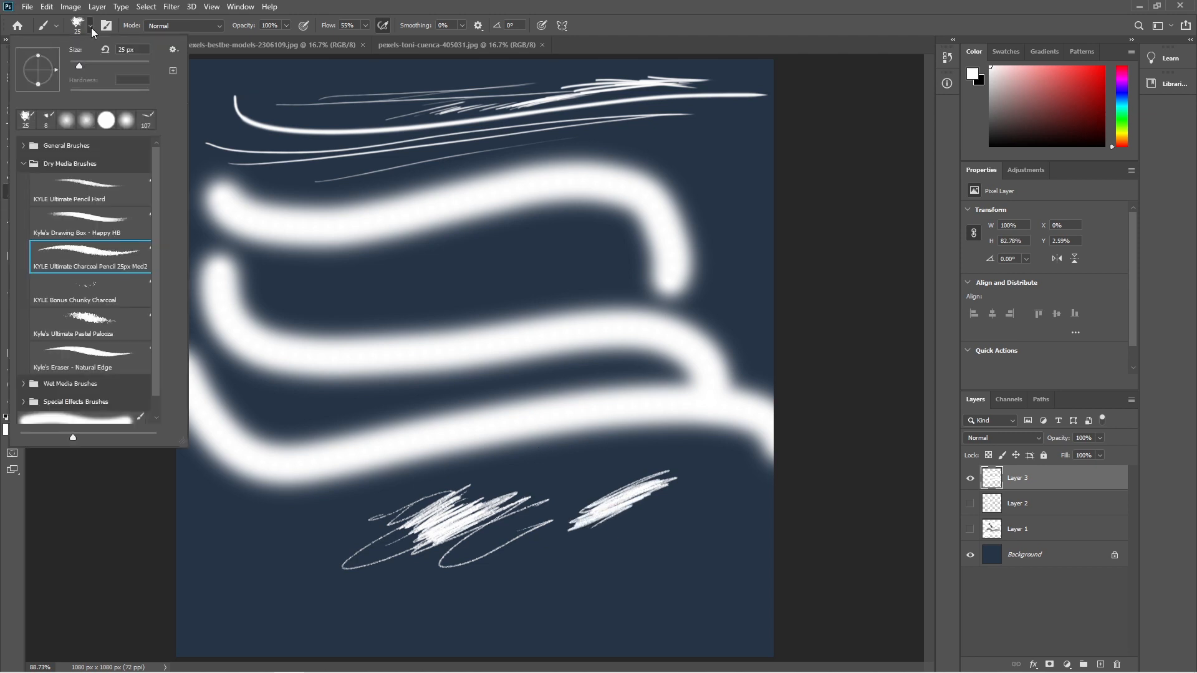
click(24, 163)
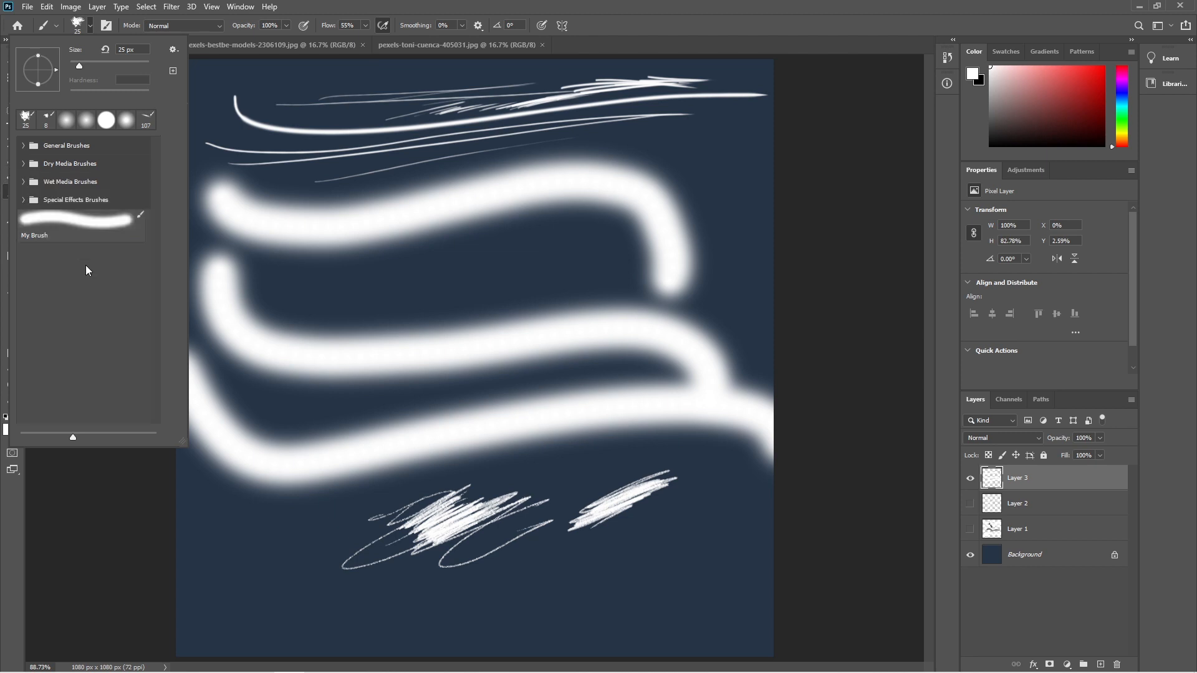
click(23, 181)
click(23, 182)
click(20, 200)
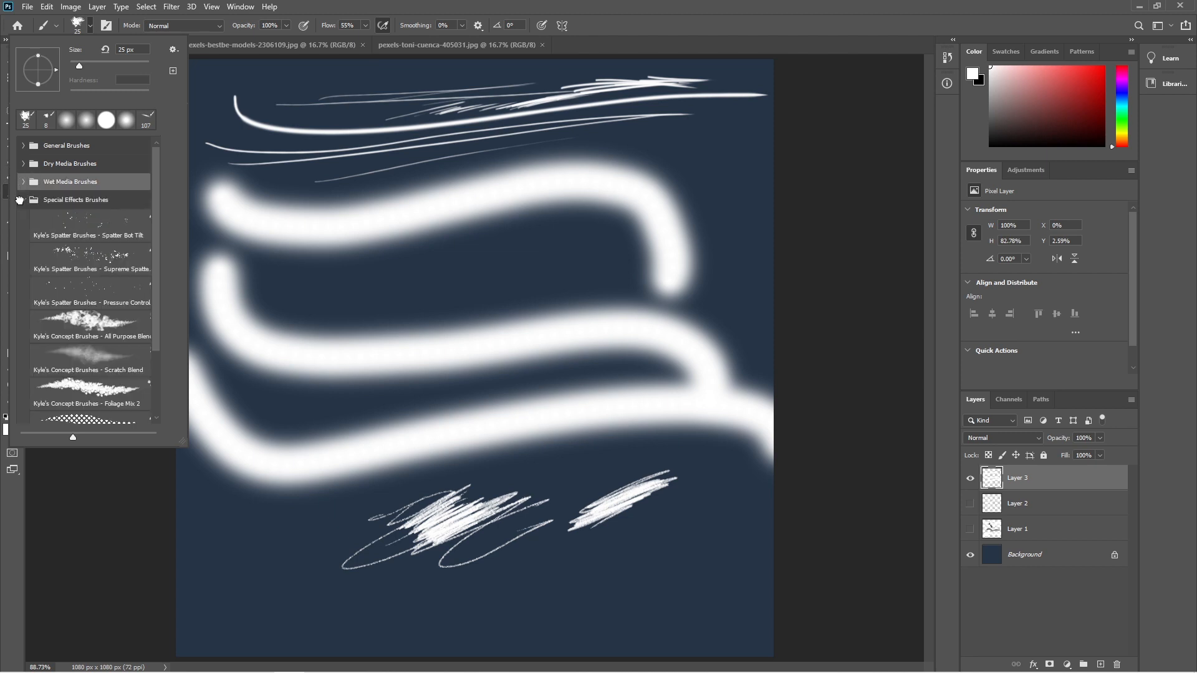
click(91, 226)
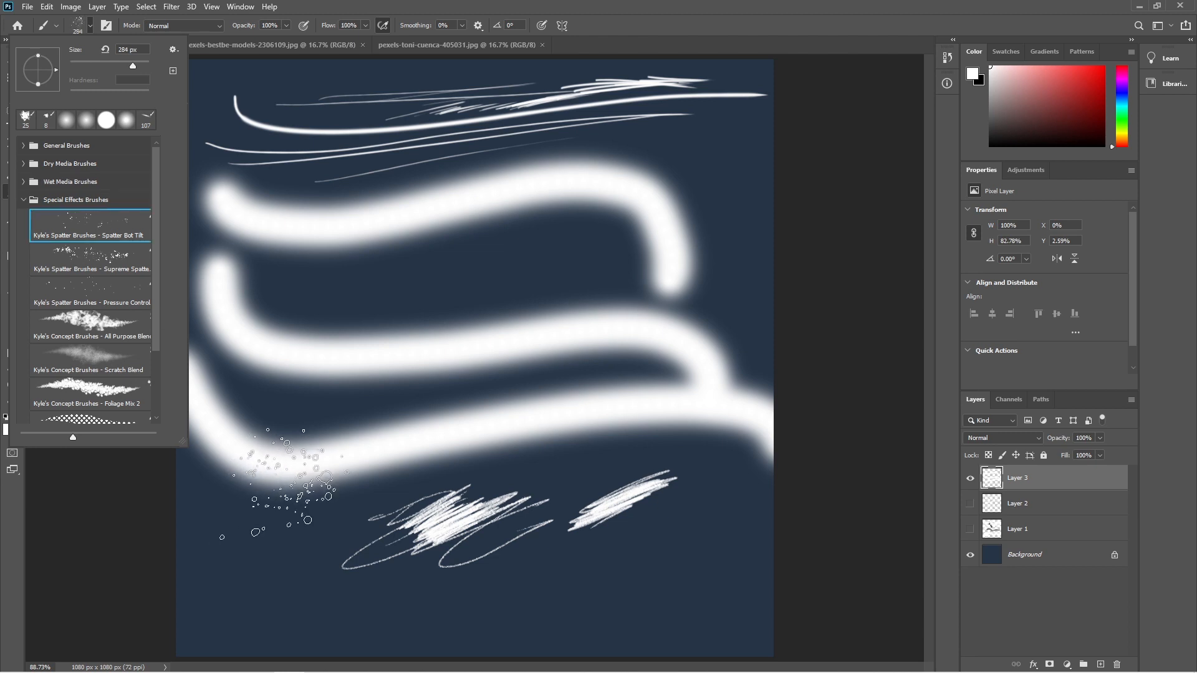
click(764, 431)
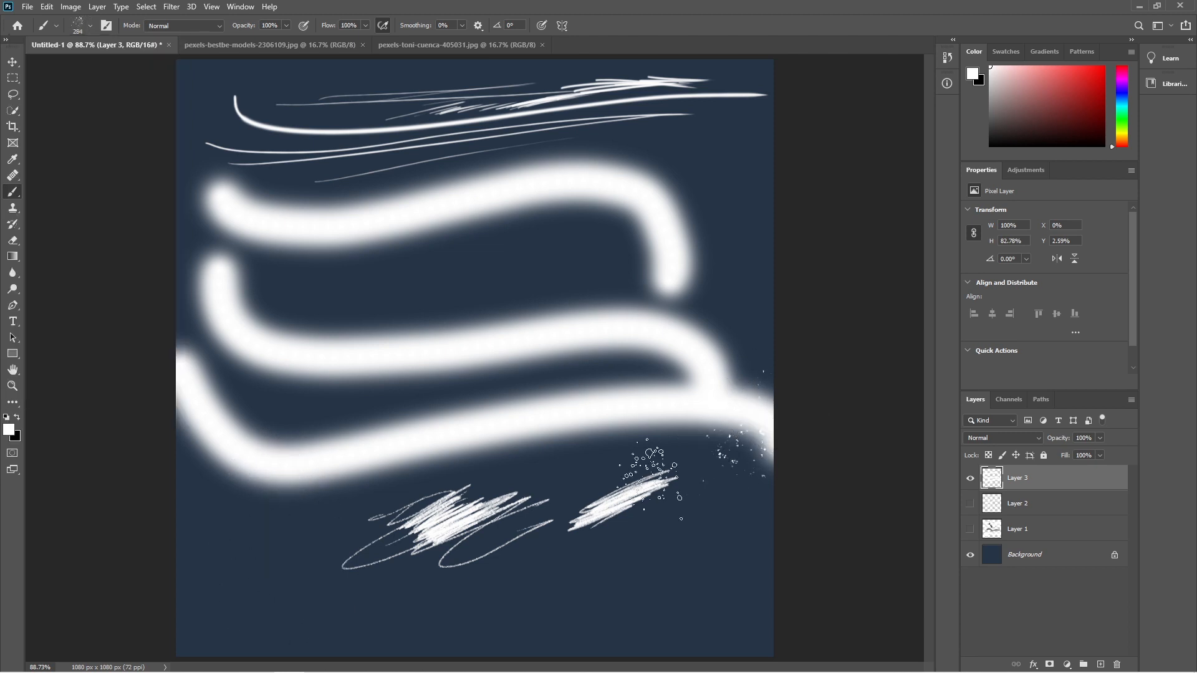
drag(280, 575, 346, 595)
mouse_move(538, 465)
mouse_down()
mouse_move(655, 521)
mouse_move(333, 605)
mouse_move(832, 603)
mouse_move(555, 580)
mouse_up()
drag(351, 518, 554, 521)
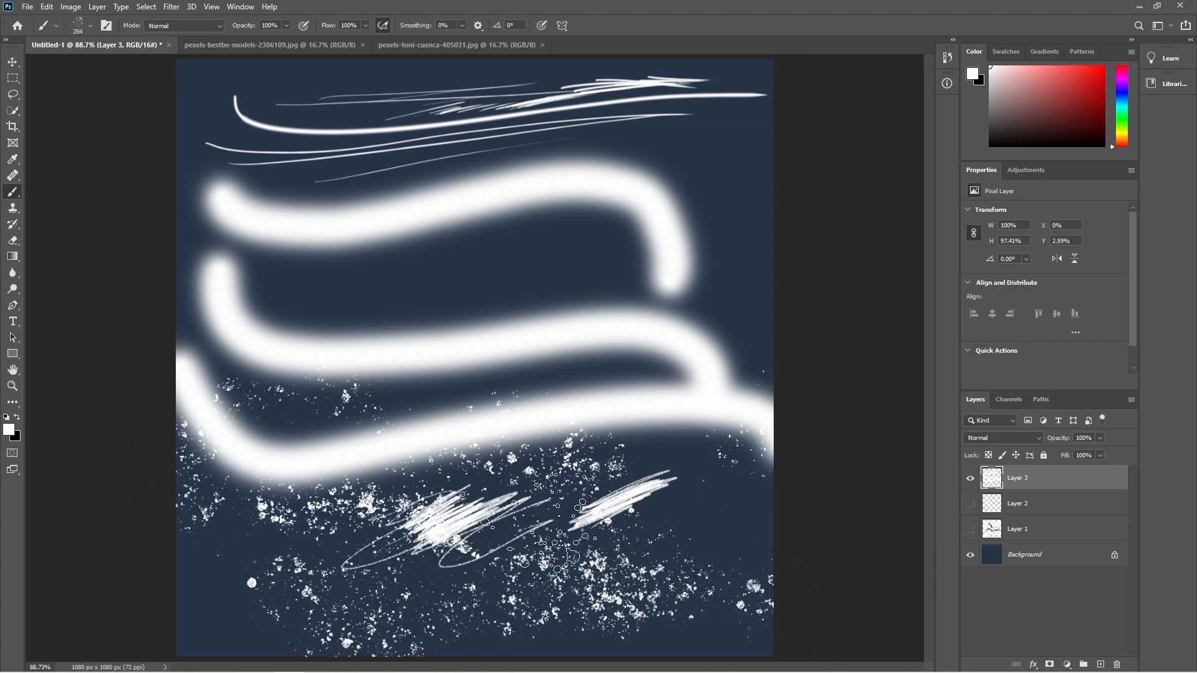
Collapse the Special Effects Brushes group and open the Brush Settings for the spatter brush
click(91, 25)
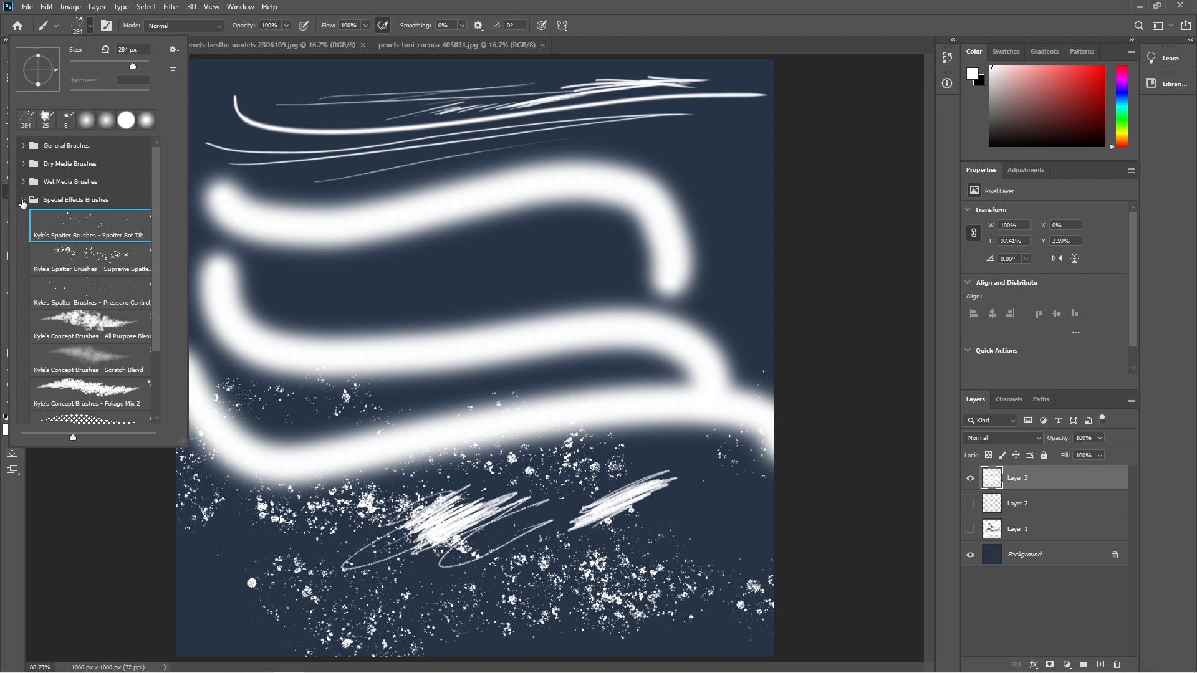
click(23, 200)
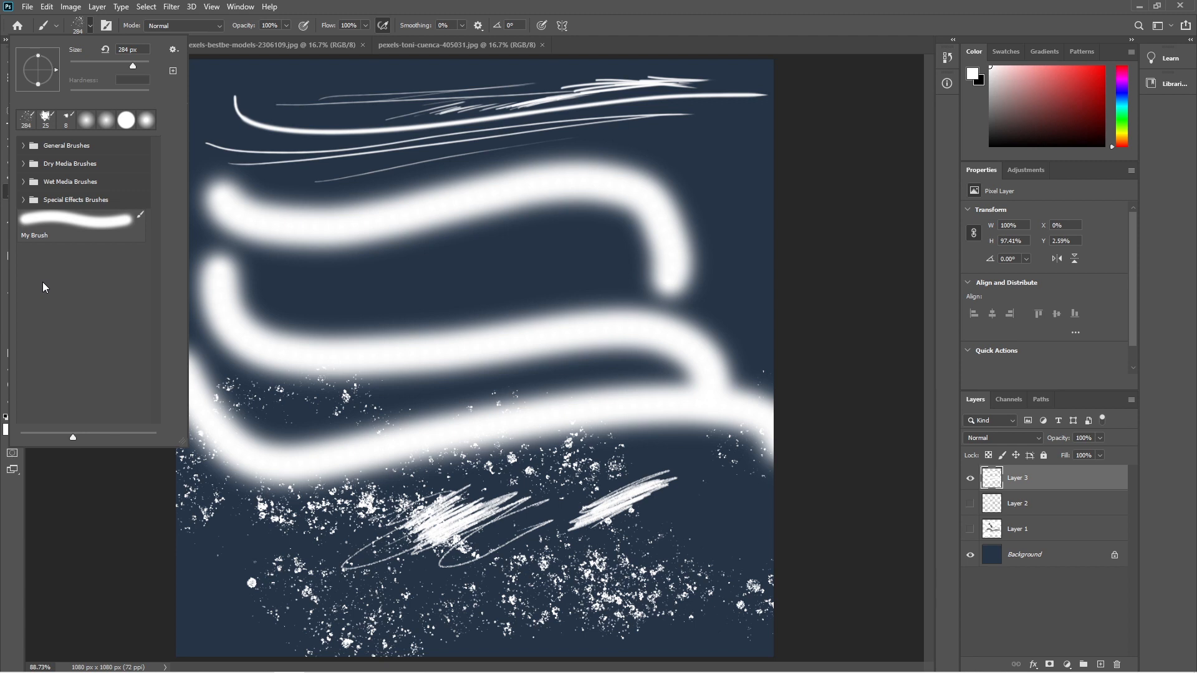
click(338, 11)
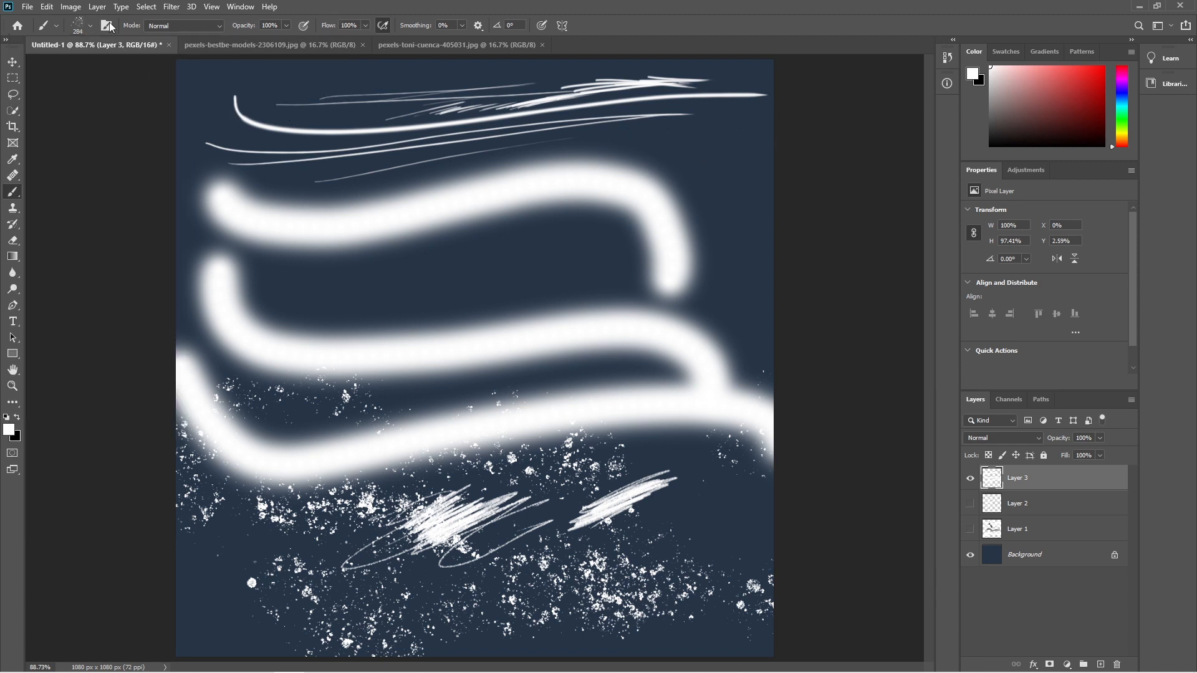
key(F5)
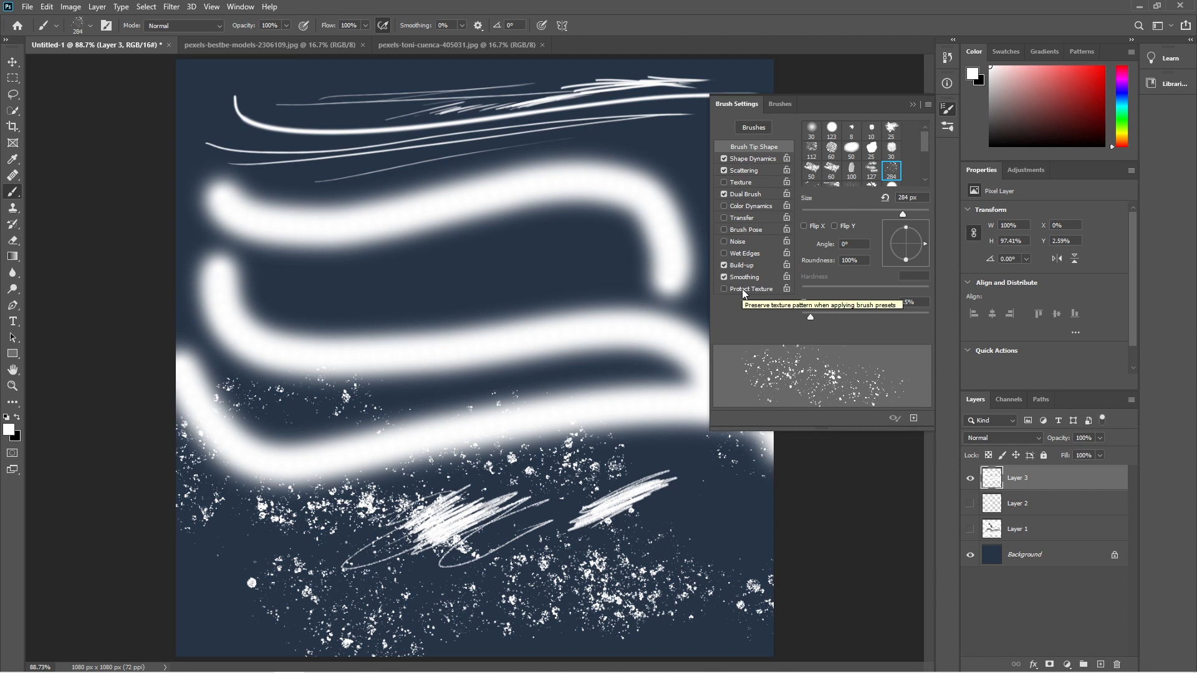
Collapse the Brush Settings and choose the soft round brush at 284 px from the recently used brushes
click(912, 105)
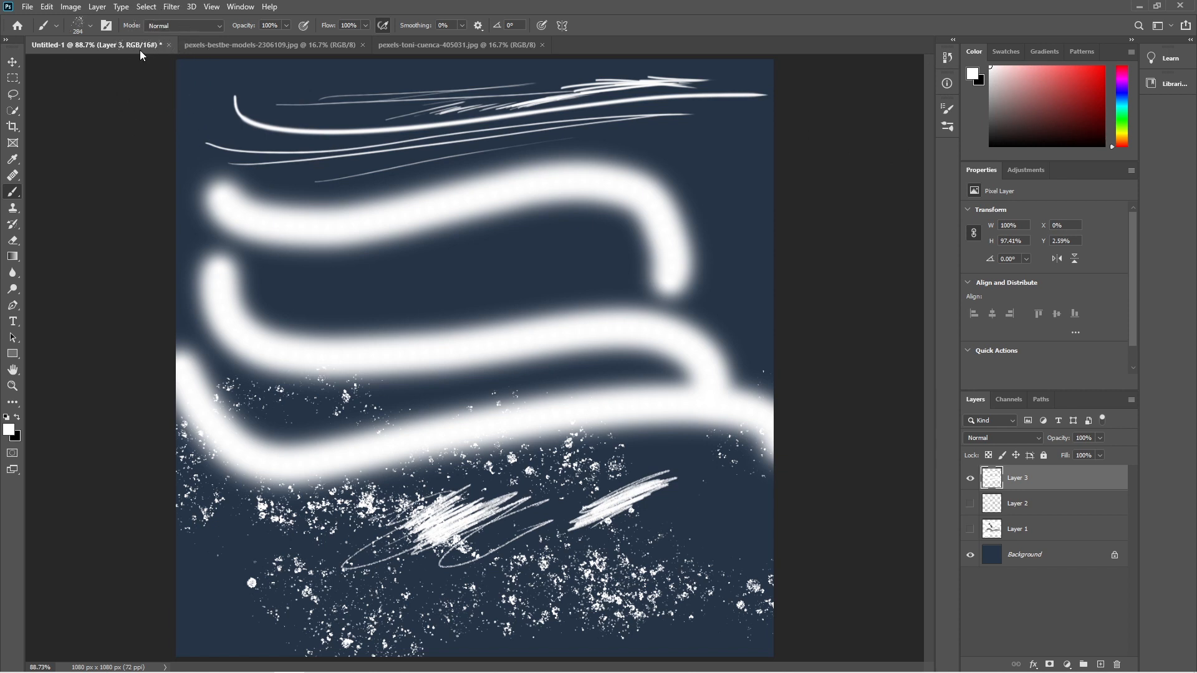
click(218, 27)
click(90, 26)
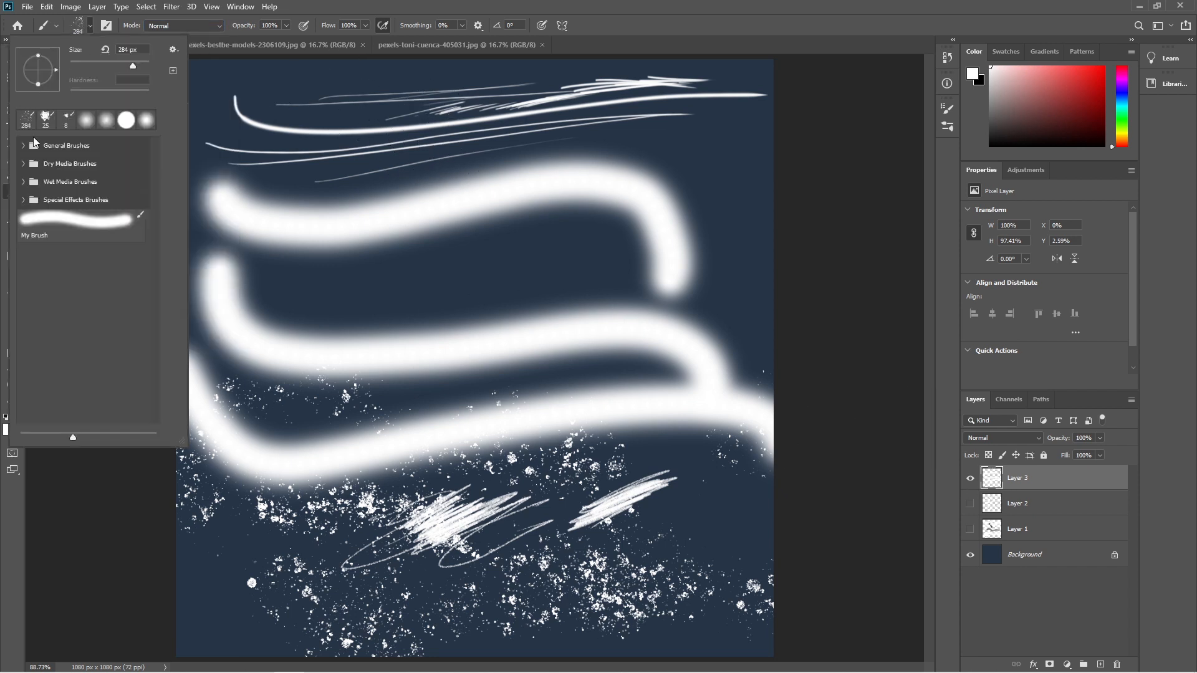
click(82, 122)
click(612, 6)
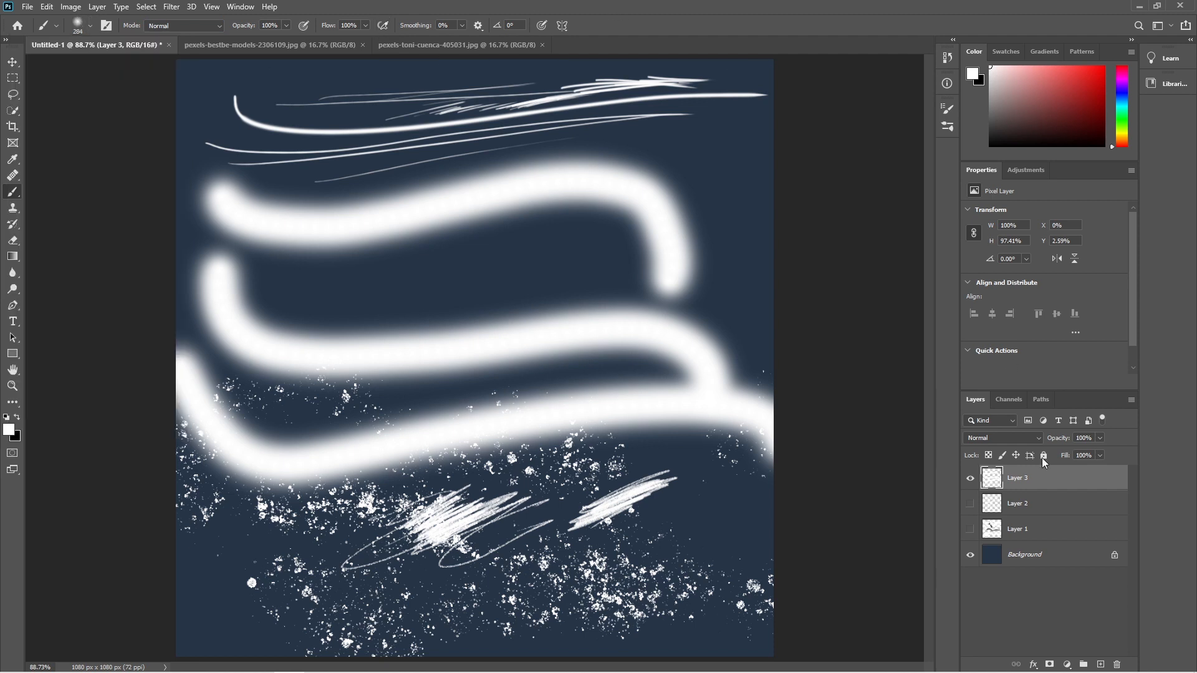
Hide Layer 3, add a new layer, and paint a soft white vertical stroke down the canvas's left side in Normal mode
click(970, 478)
click(1102, 666)
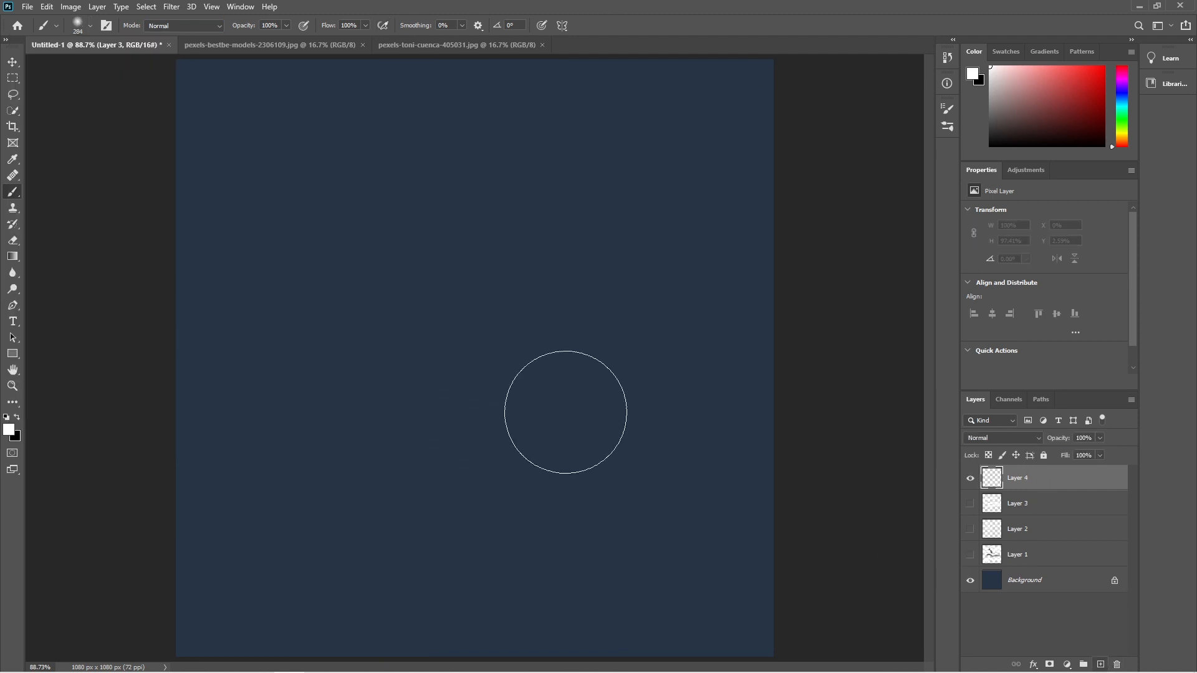
drag(270, 173, 268, 517)
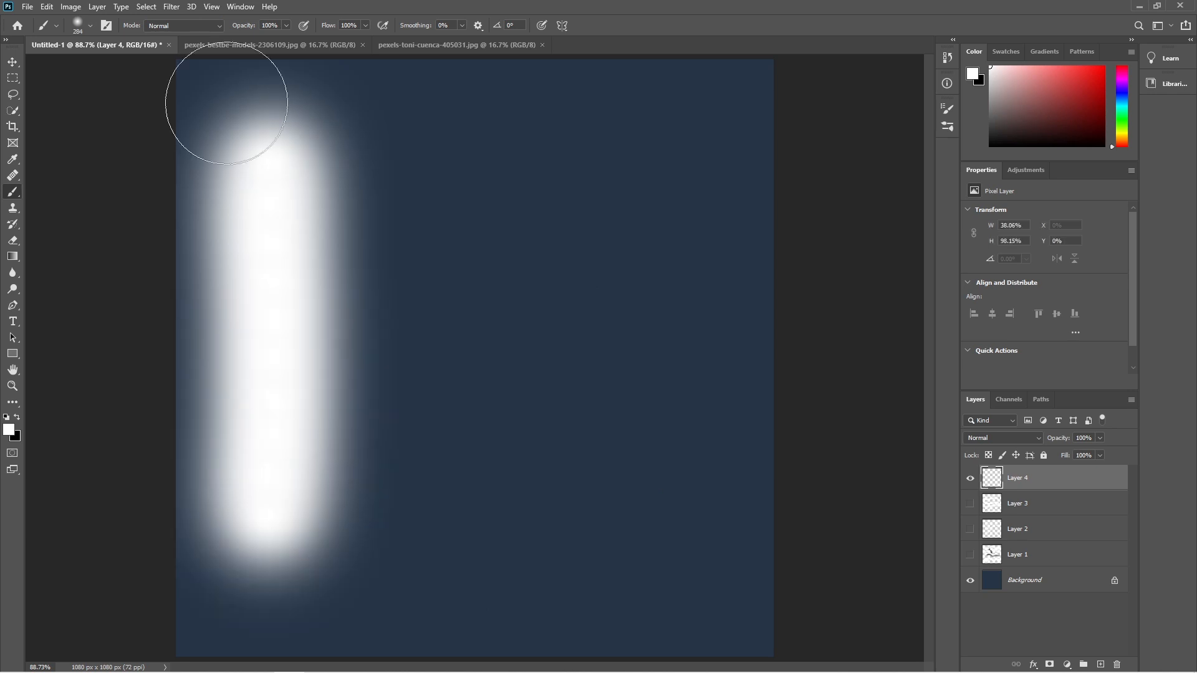
Set the brush mode to Dissolve and paint a white vertical stroke down the middle of the canvas
click(177, 25)
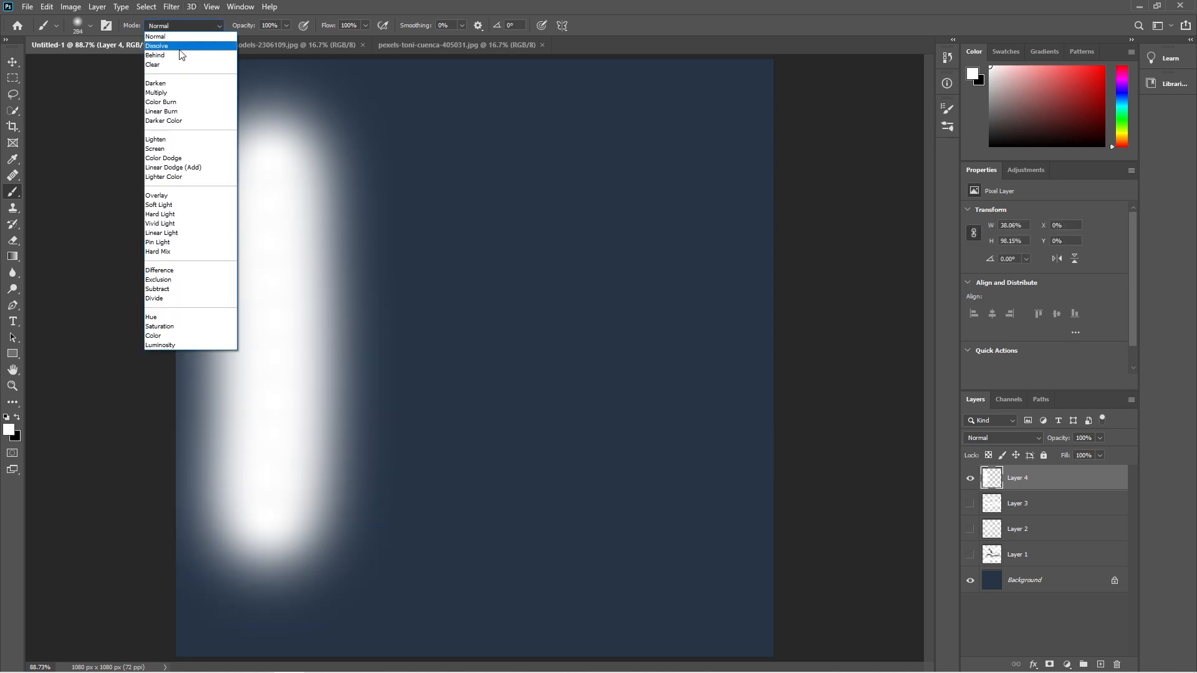
click(180, 48)
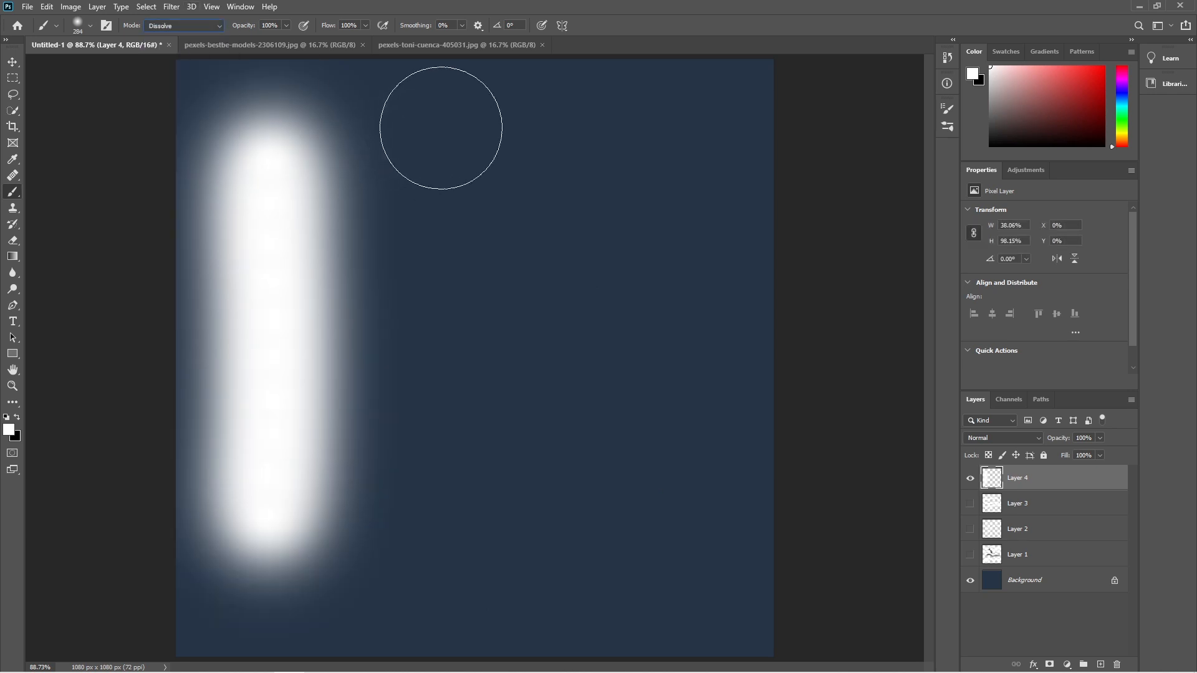
mouse_move(441, 128)
mouse_down()
mouse_move(477, 320)
mouse_move(475, 529)
mouse_up()
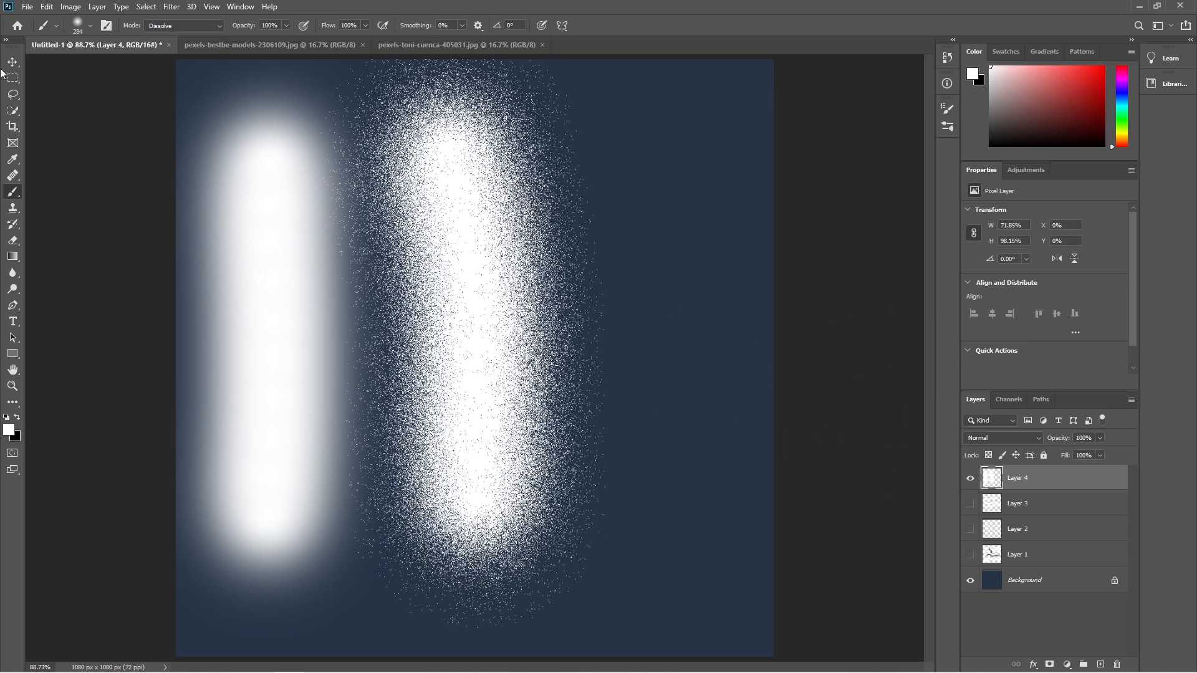
Set the brush mode to Behind, switch the foreground colour to black, and paint three horizontal strokes across the white strokes
click(183, 26)
click(179, 55)
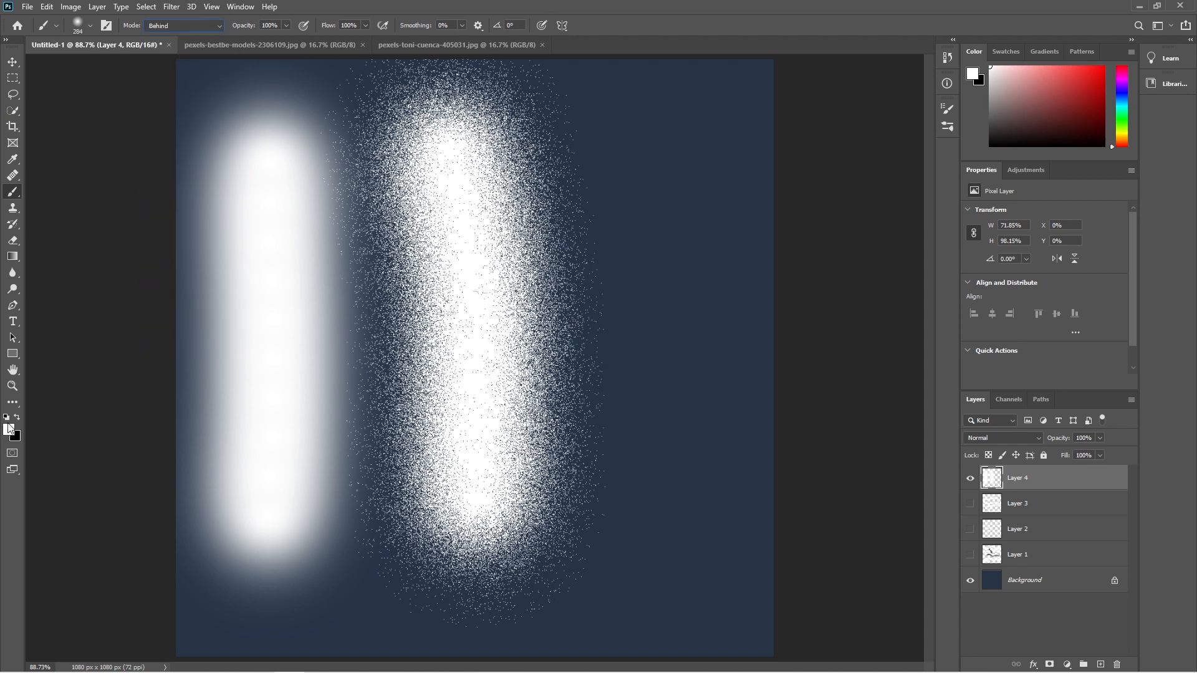
key(x)
drag(155, 337, 690, 326)
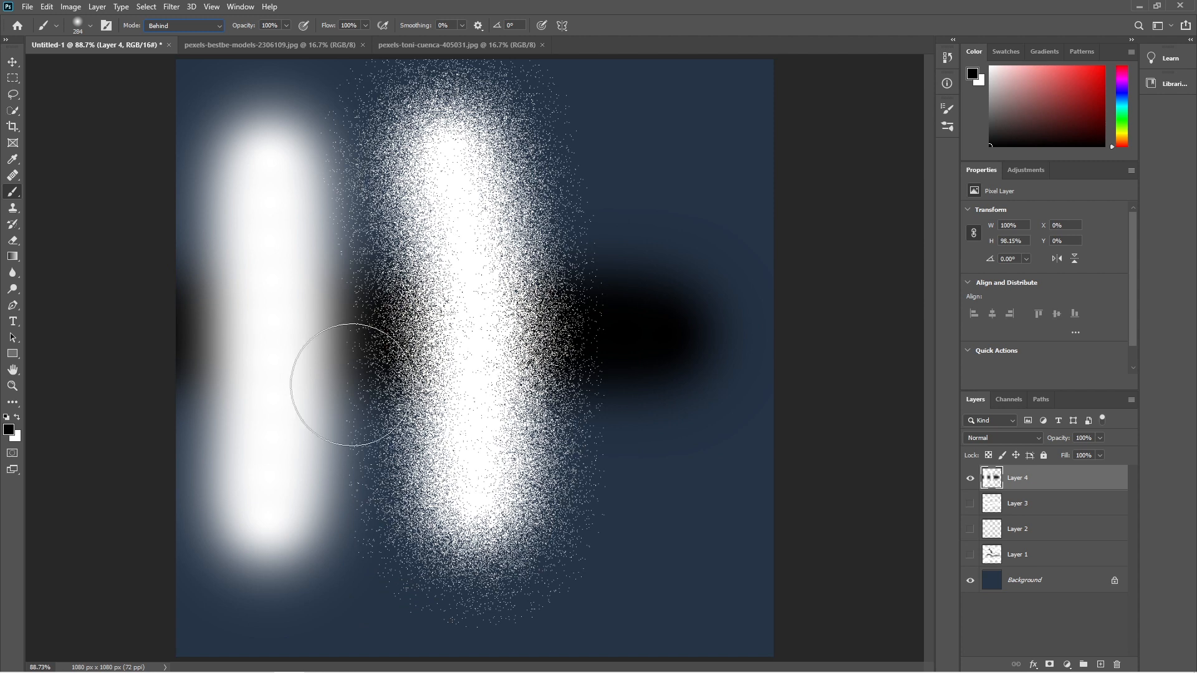
drag(148, 181, 692, 155)
mouse_move(91, 587)
mouse_down()
mouse_move(735, 534)
mouse_move(663, 555)
mouse_up()
Set the brush mode to Clear and brush over the whole canvas to erase the black and white strokes on Layer 4
click(152, 25)
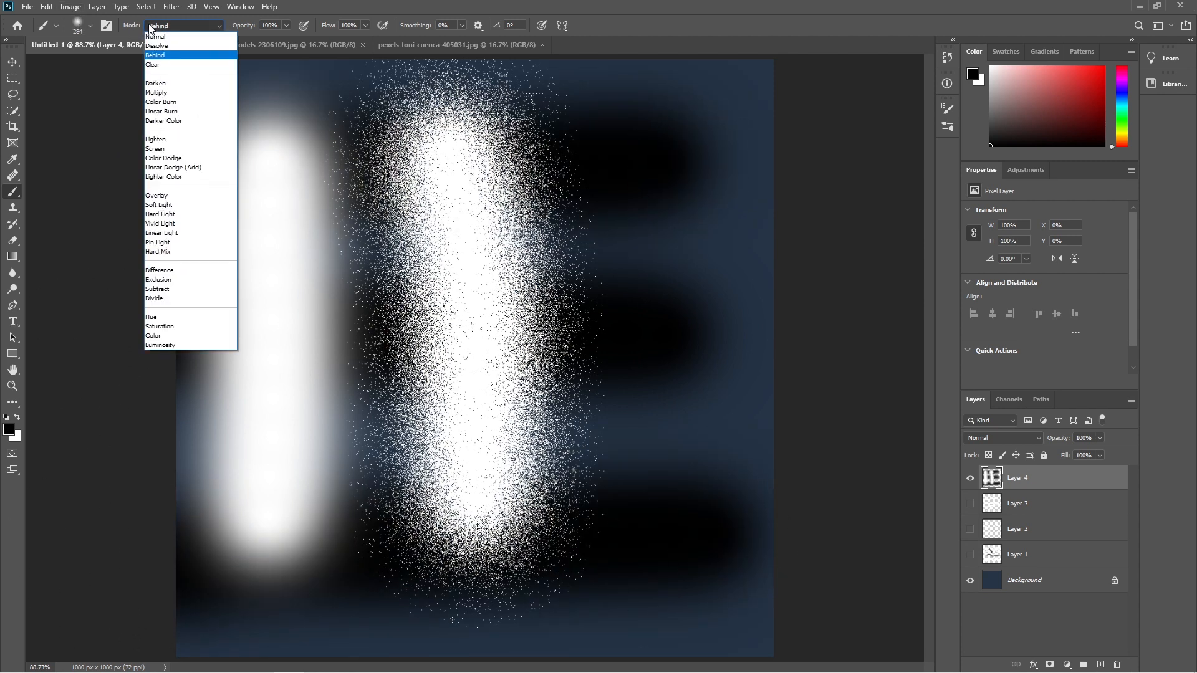
click(157, 53)
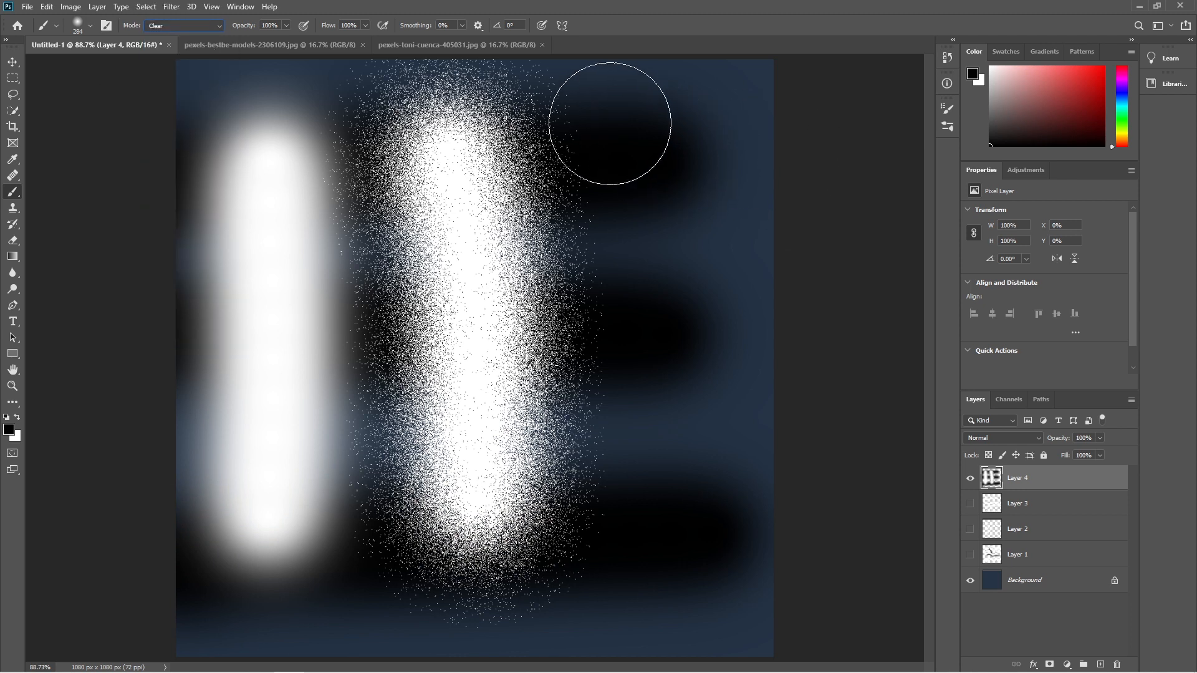
mouse_move(610, 126)
mouse_down()
mouse_move(690, 140)
mouse_move(668, 139)
mouse_move(654, 261)
mouse_move(667, 475)
mouse_move(746, 507)
mouse_move(664, 507)
mouse_move(623, 536)
mouse_move(616, 573)
mouse_move(592, 526)
mouse_move(469, 580)
mouse_move(326, 576)
mouse_move(408, 567)
mouse_move(534, 522)
mouse_move(336, 492)
mouse_move(665, 459)
mouse_move(98, 417)
mouse_move(372, 310)
mouse_move(546, 299)
mouse_move(482, 288)
mouse_move(308, 209)
mouse_move(578, 122)
mouse_move(106, 141)
mouse_move(151, 433)
mouse_move(168, 406)
mouse_move(214, 544)
mouse_move(303, 516)
mouse_move(593, 184)
mouse_move(509, 42)
mouse_move(415, 467)
mouse_move(264, 546)
mouse_move(766, 647)
mouse_move(651, 581)
mouse_move(210, 63)
mouse_move(203, 272)
mouse_move(449, 471)
mouse_move(614, 386)
mouse_up()
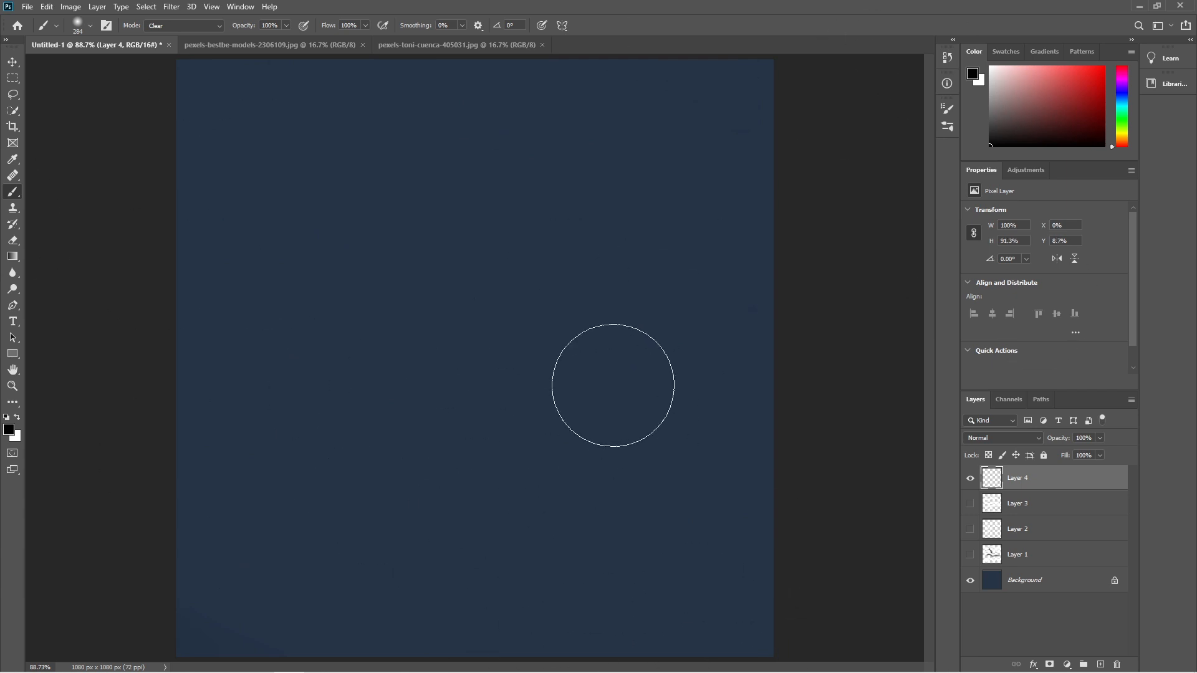
Review the brush and layer blending modes, and set the brush mode back to Normal
click(175, 26)
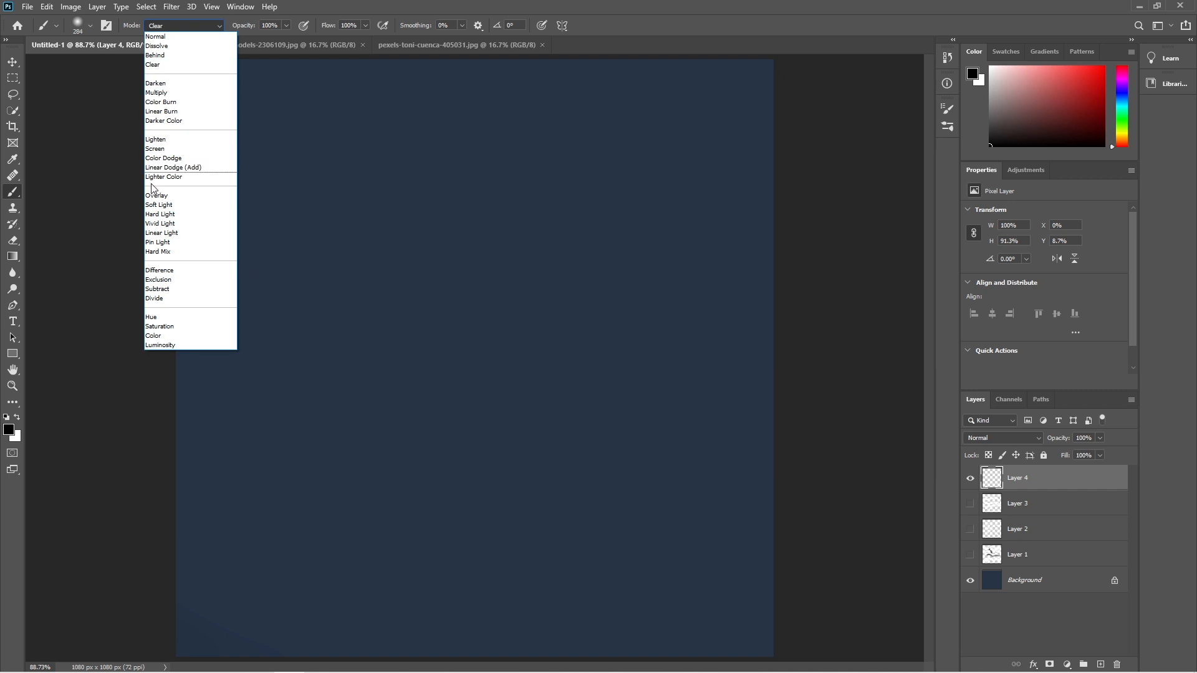
click(152, 64)
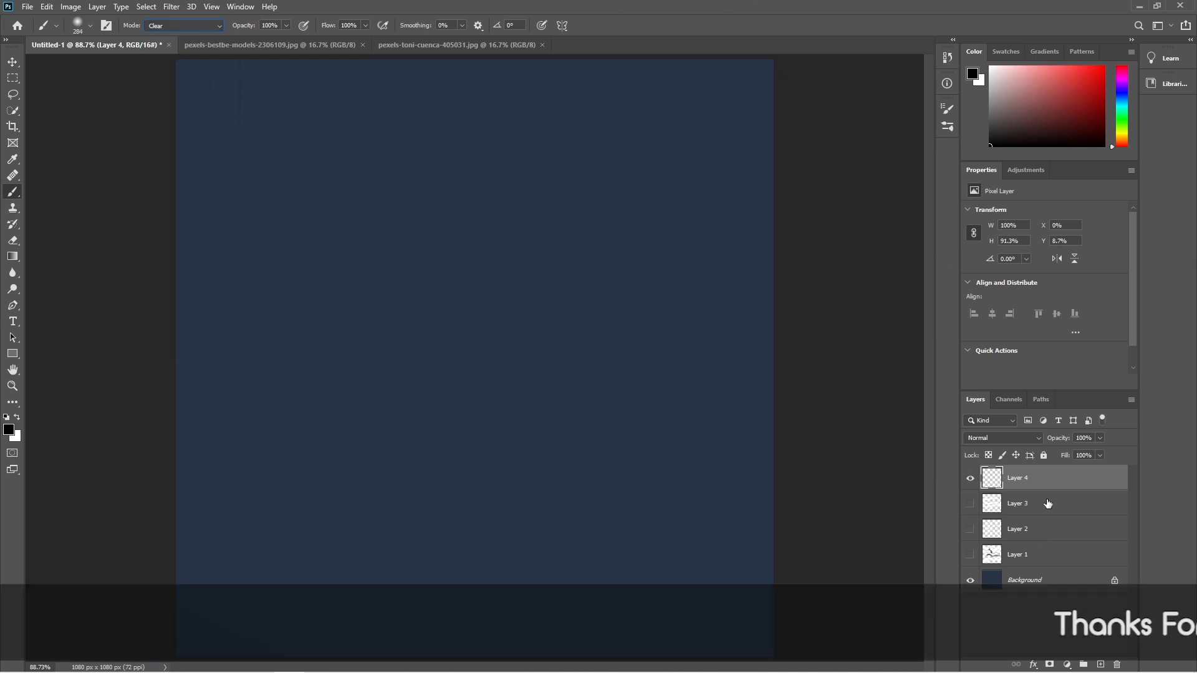
click(1004, 437)
key(Escape)
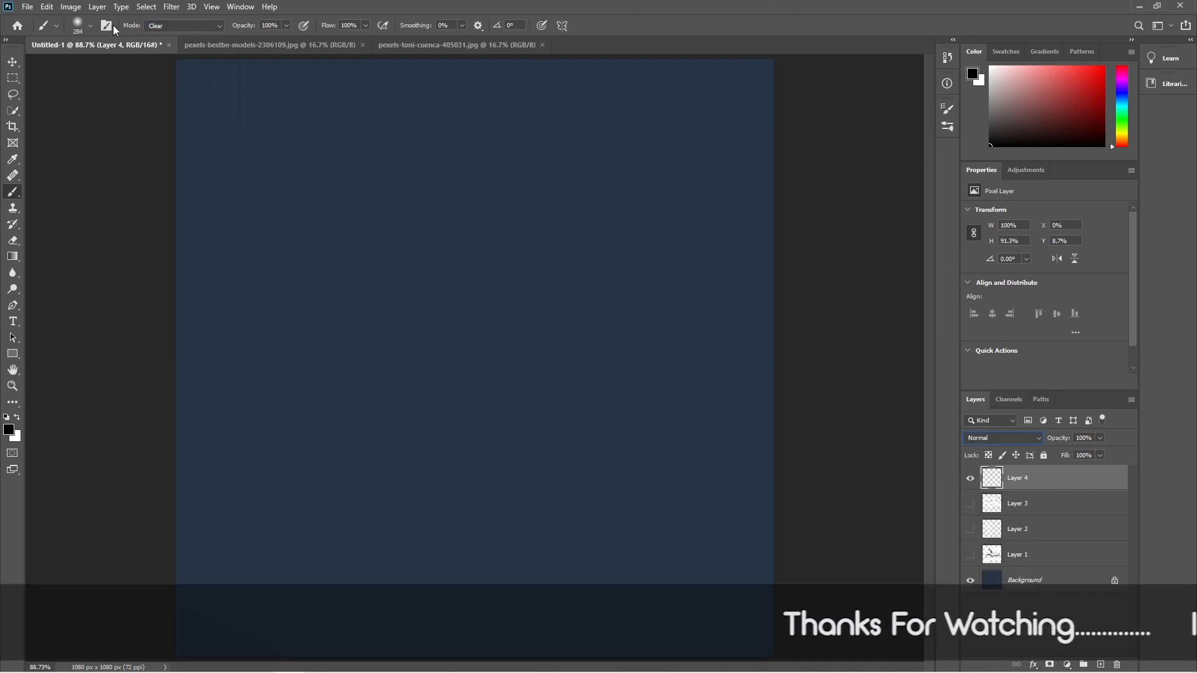
click(159, 25)
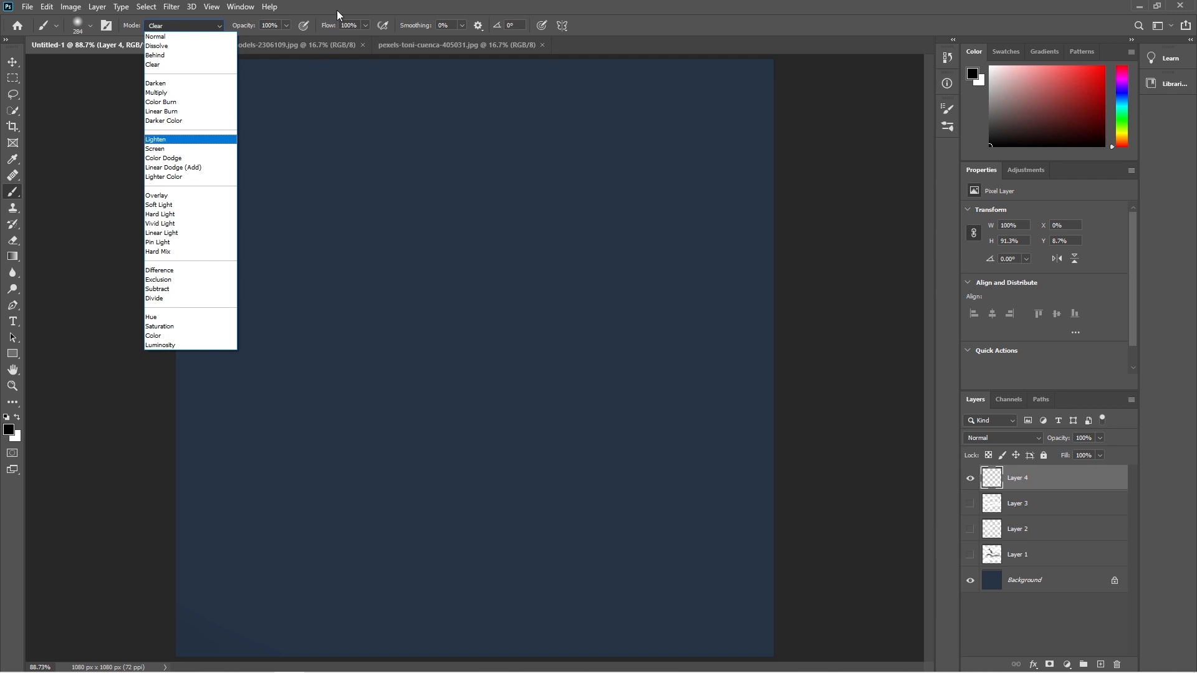
click(201, 36)
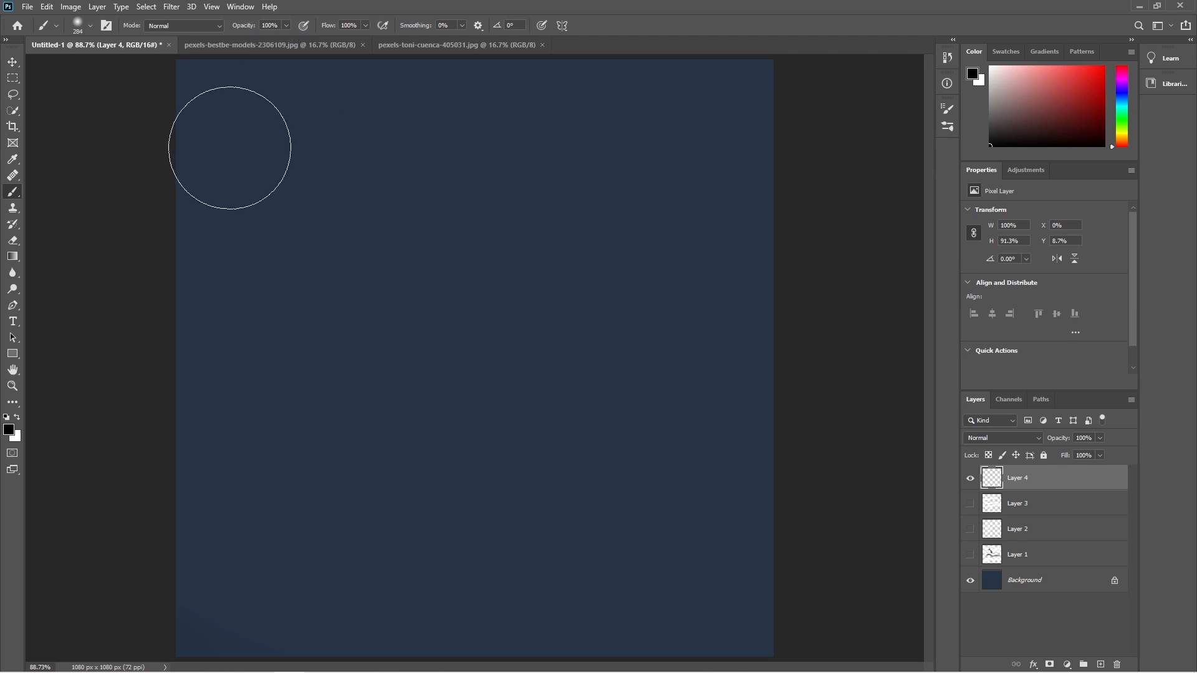
Undo a black test stroke, switch the foreground to white, and paint a horizontal stroke across the upper canvas at 100% opacity
drag(230, 147, 727, 141)
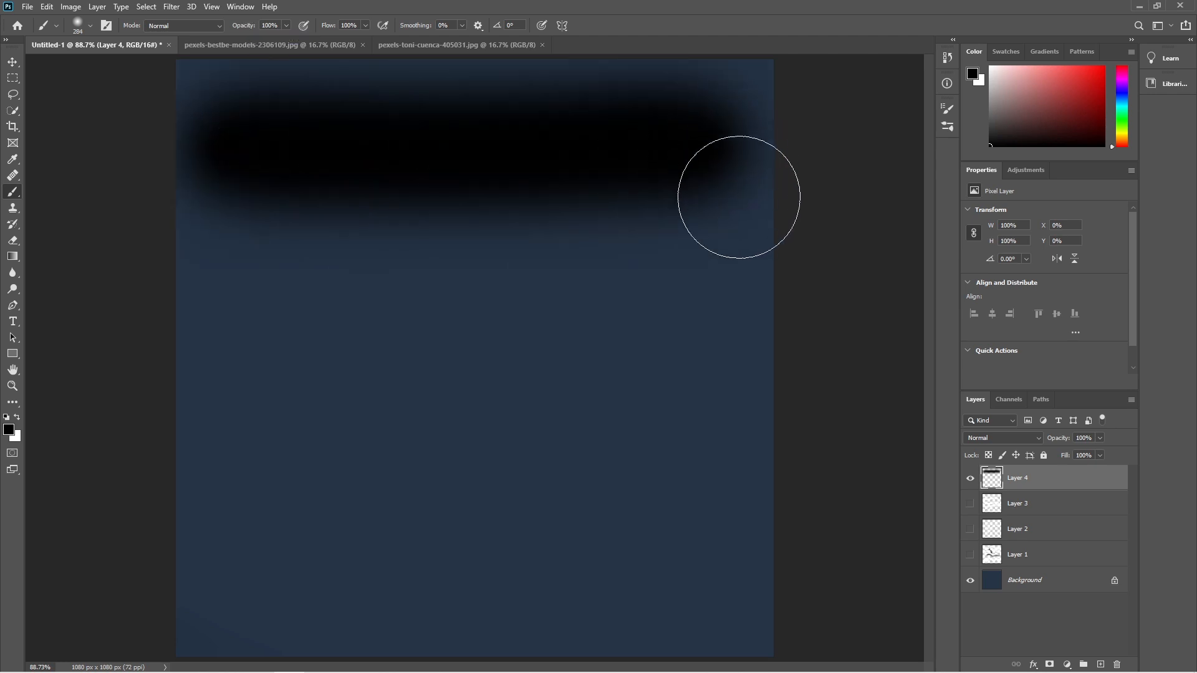
key(ctrl+z)
key(x)
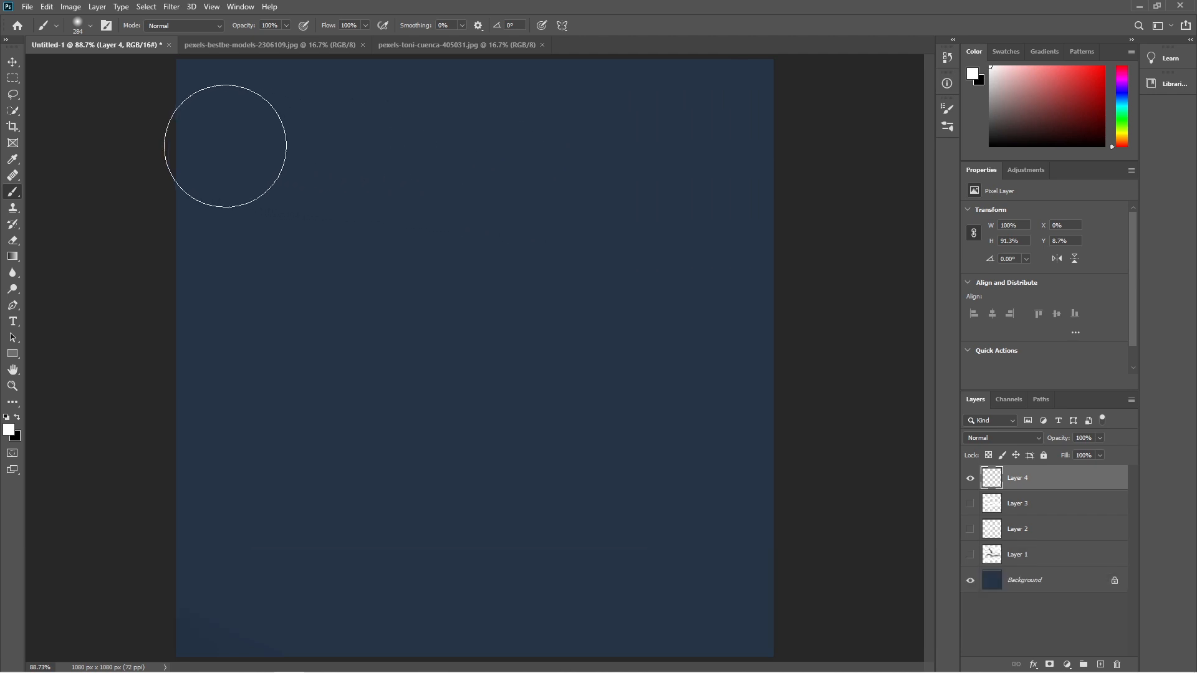
drag(224, 144, 724, 147)
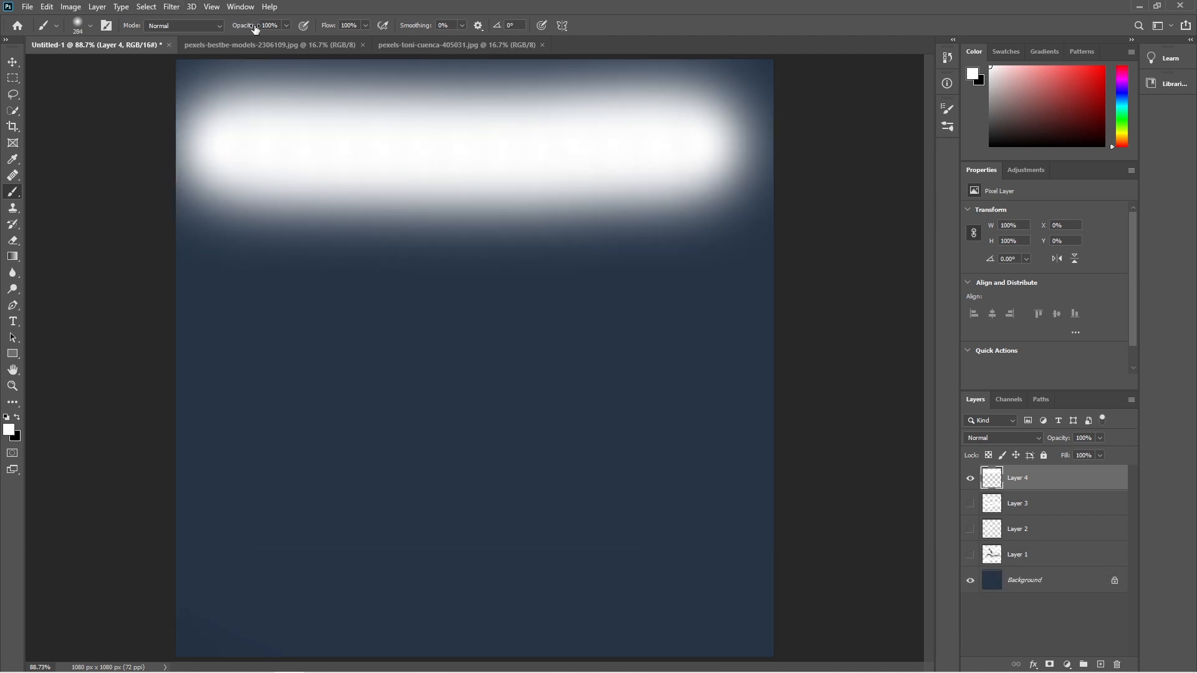
Lower the brush opacity, paint two faint overlapping white strokes across the middle of the canvas, and restore the opacity to 100%
text(15)
text(1)
key(Return)
drag(241, 28, 246, 30)
drag(187, 345, 804, 340)
mouse_move(346, 345)
mouse_down()
mouse_move(117, 332)
mouse_move(810, 319)
mouse_up()
drag(245, 31, 399, 34)
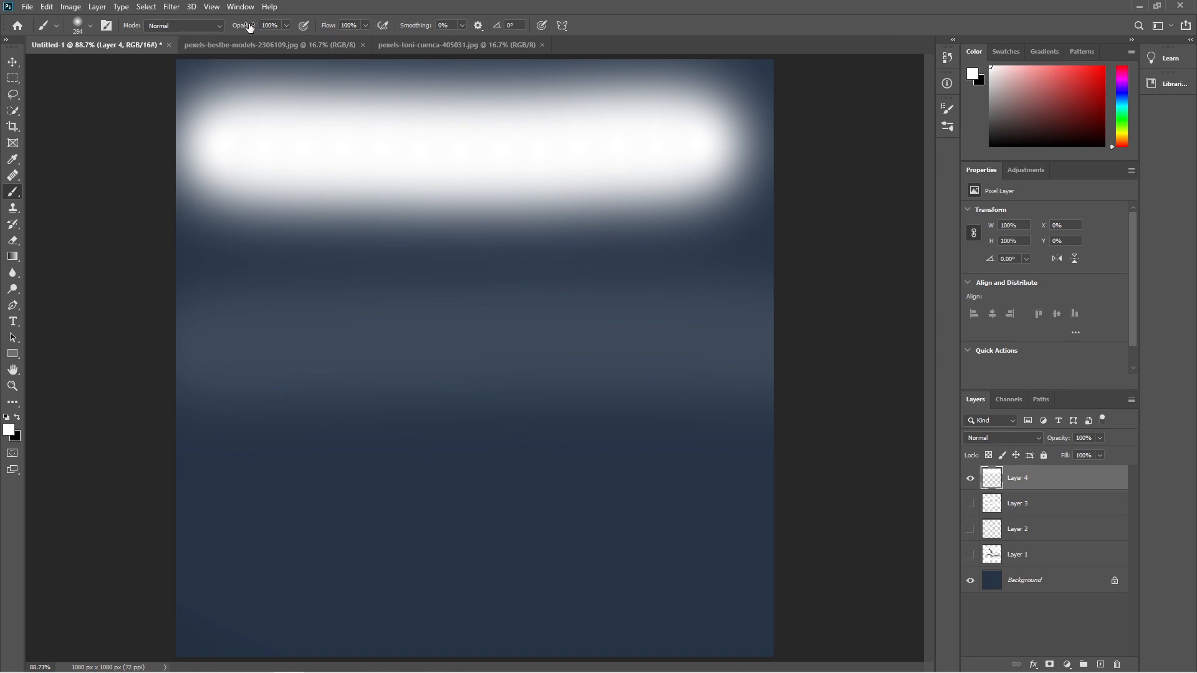
Set the brush opacity to 75% and paint overlapping white strokes across the middle of the canvas
drag(250, 27, 235, 27)
drag(249, 398, 651, 391)
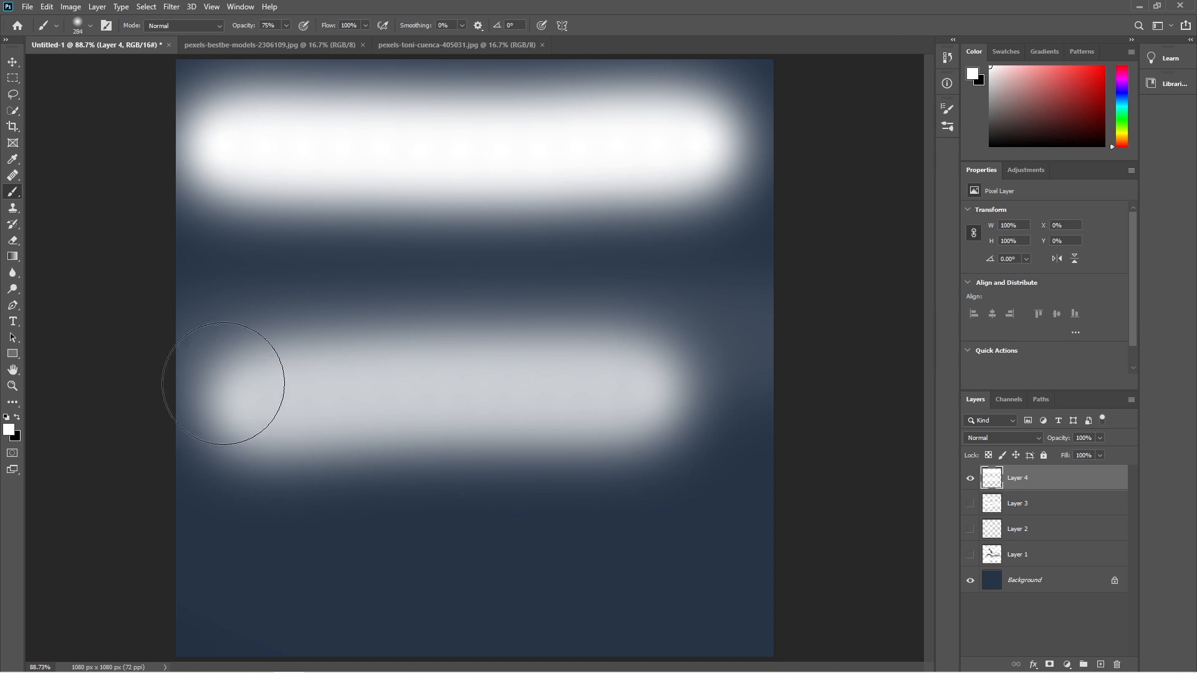
mouse_move(229, 387)
mouse_down()
mouse_move(517, 369)
mouse_move(473, 347)
mouse_move(582, 366)
mouse_move(511, 412)
mouse_move(748, 382)
mouse_move(323, 398)
mouse_move(556, 400)
mouse_move(850, 455)
mouse_up()
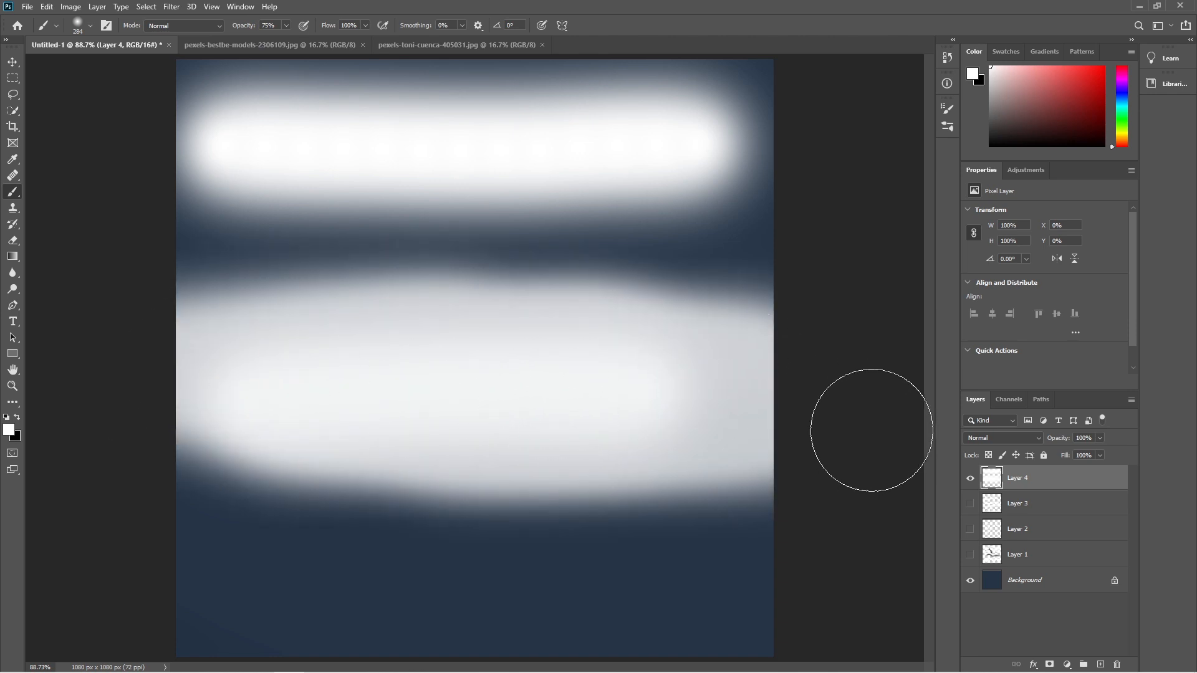
Hide Layer 4, add a new layer, and prepare a black brush with a size of 158 px and 100% opacity
click(970, 479)
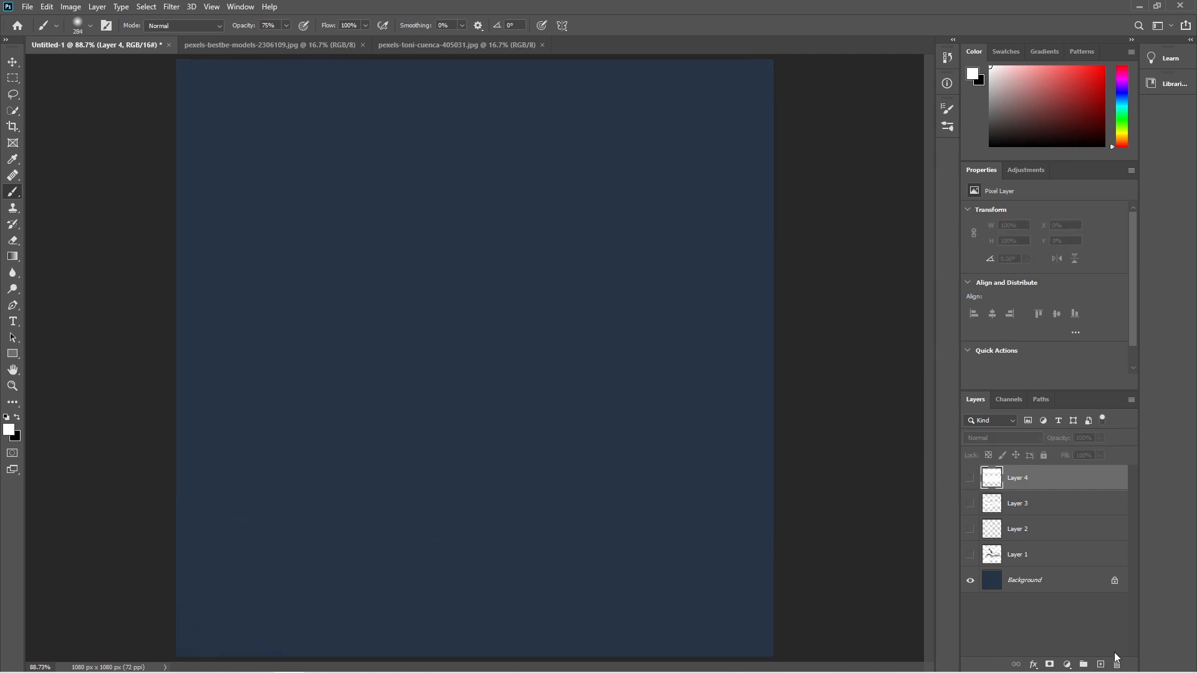
click(1101, 665)
key(x)
drag(523, 262, 476, 281)
drag(236, 28, 265, 28)
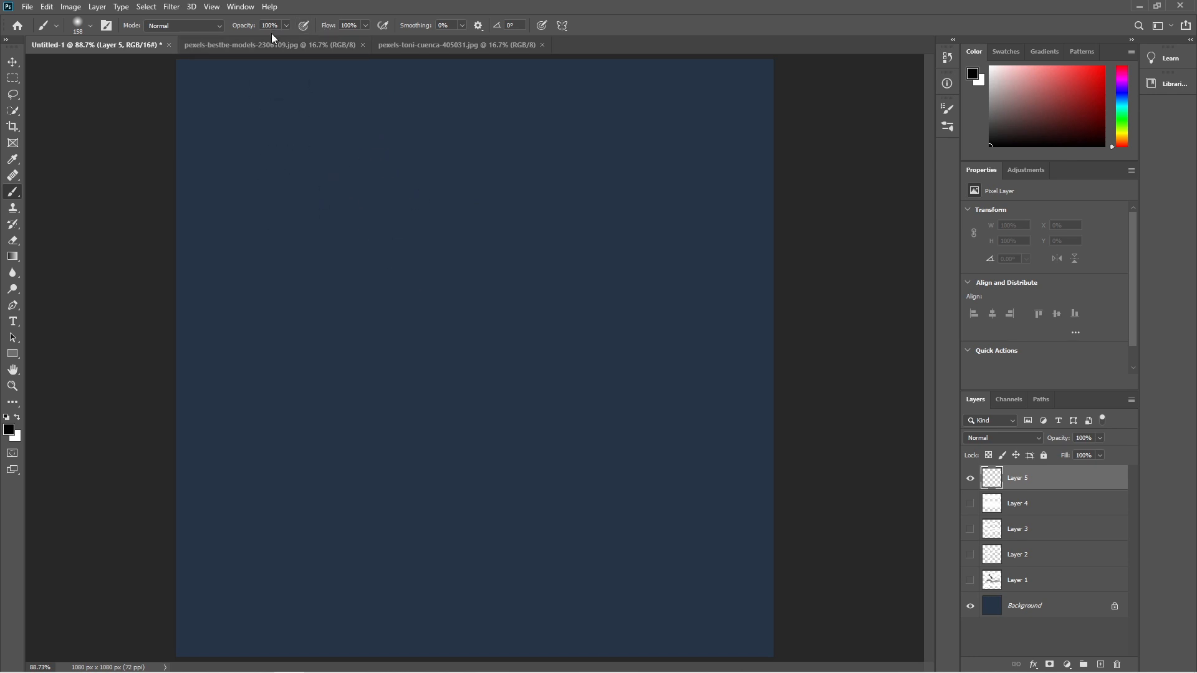
Set the brush opacity to 51% and paint several overlapping black strokes over the upper and middle canvas to build up darkness
drag(247, 28, 218, 30)
mouse_move(345, 181)
mouse_down()
mouse_move(504, 166)
mouse_move(455, 158)
mouse_move(399, 178)
mouse_move(585, 185)
mouse_move(514, 187)
mouse_move(352, 235)
mouse_move(527, 239)
mouse_move(395, 292)
mouse_move(587, 288)
mouse_move(489, 287)
mouse_move(410, 316)
mouse_move(522, 302)
mouse_move(572, 330)
mouse_move(351, 345)
mouse_move(601, 343)
mouse_move(628, 364)
mouse_move(475, 383)
mouse_move(602, 415)
mouse_move(494, 412)
mouse_move(599, 415)
mouse_move(613, 429)
mouse_move(399, 439)
mouse_move(578, 416)
mouse_move(659, 374)
mouse_move(374, 363)
mouse_move(565, 319)
mouse_move(679, 309)
mouse_move(360, 295)
mouse_move(639, 280)
mouse_move(353, 280)
mouse_move(416, 245)
mouse_move(431, 256)
mouse_move(546, 240)
mouse_move(616, 250)
mouse_move(404, 274)
mouse_move(621, 265)
mouse_move(685, 244)
mouse_move(519, 293)
mouse_move(699, 287)
mouse_move(599, 292)
mouse_up()
mouse_move(444, 300)
mouse_down()
mouse_move(463, 286)
mouse_move(494, 292)
mouse_move(444, 289)
mouse_move(485, 287)
mouse_up()
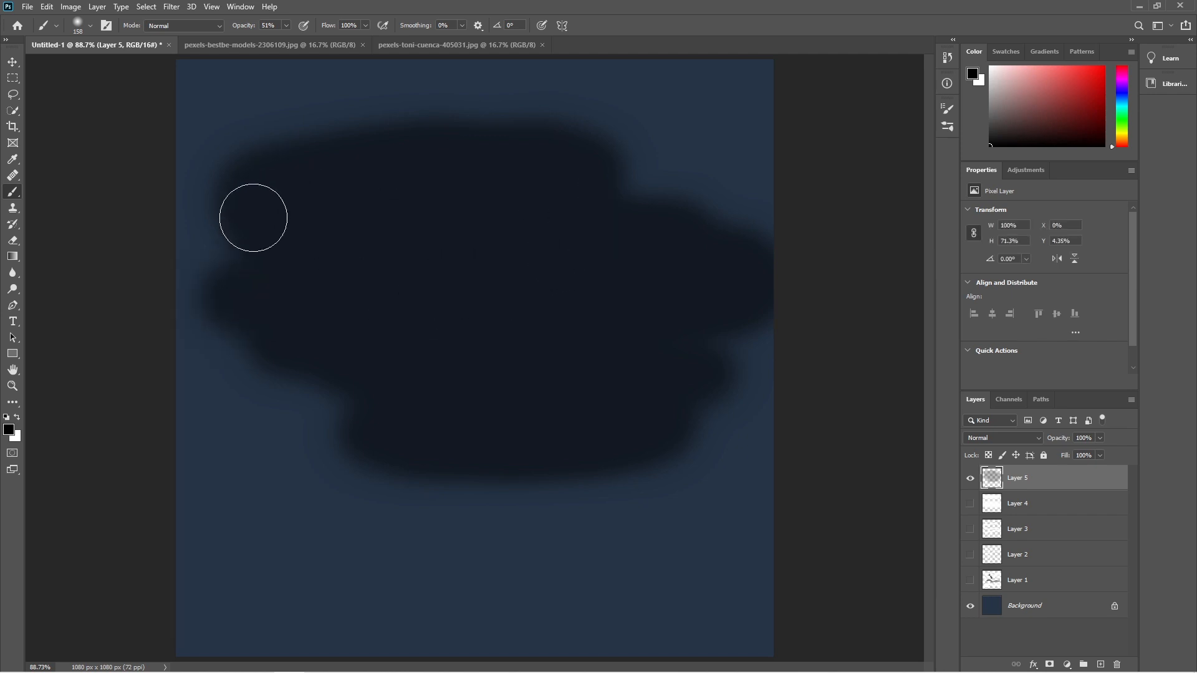
mouse_move(203, 246)
mouse_down()
mouse_move(456, 217)
mouse_move(289, 268)
mouse_move(608, 280)
mouse_move(463, 346)
mouse_move(600, 358)
mouse_move(525, 364)
mouse_move(511, 346)
mouse_move(438, 340)
mouse_move(456, 369)
mouse_up()
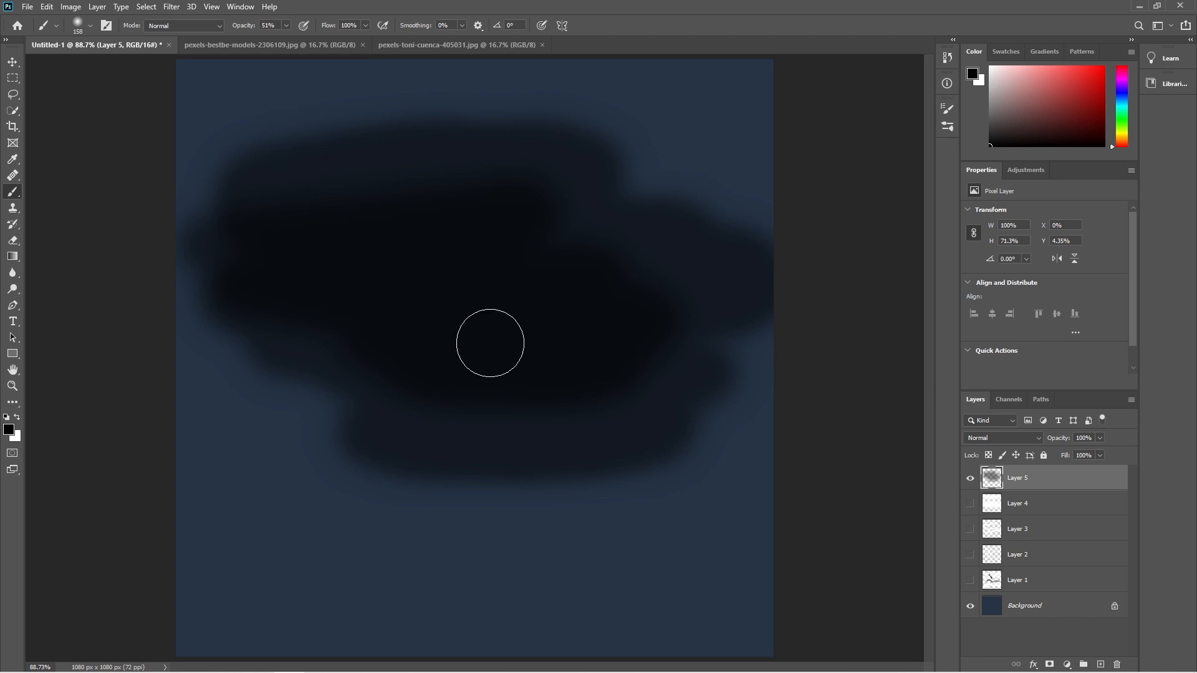
mouse_move(489, 342)
mouse_down()
mouse_move(331, 262)
mouse_move(541, 228)
mouse_move(387, 361)
mouse_move(550, 376)
mouse_up()
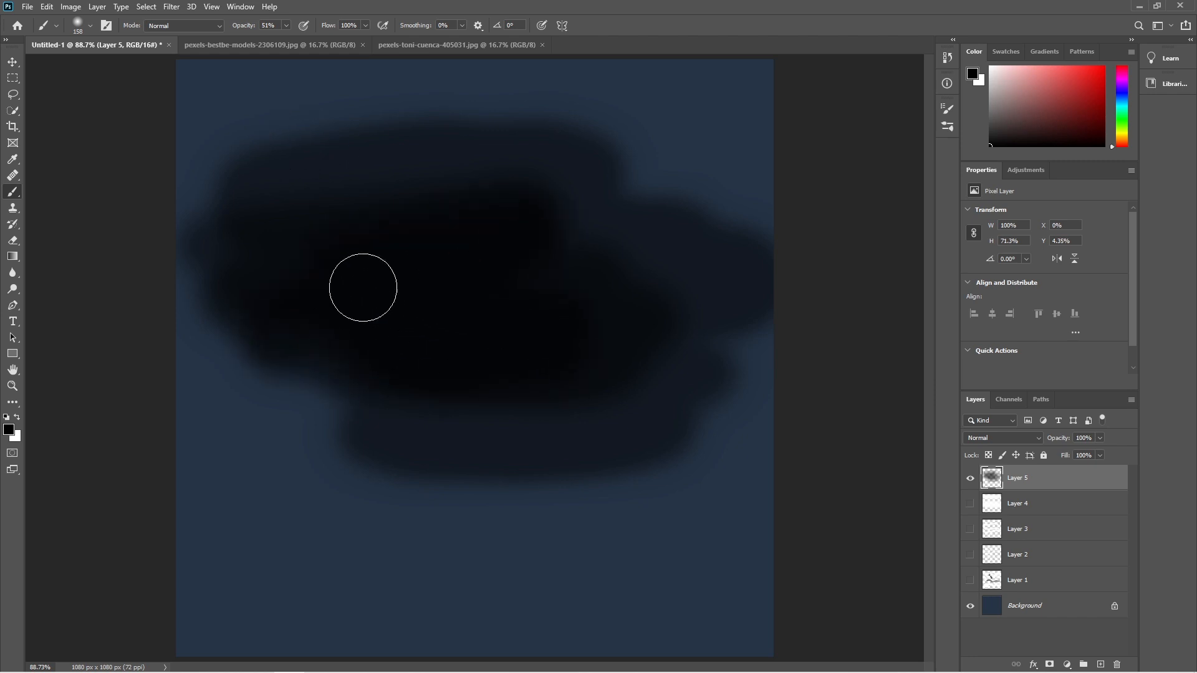
drag(361, 287, 596, 339)
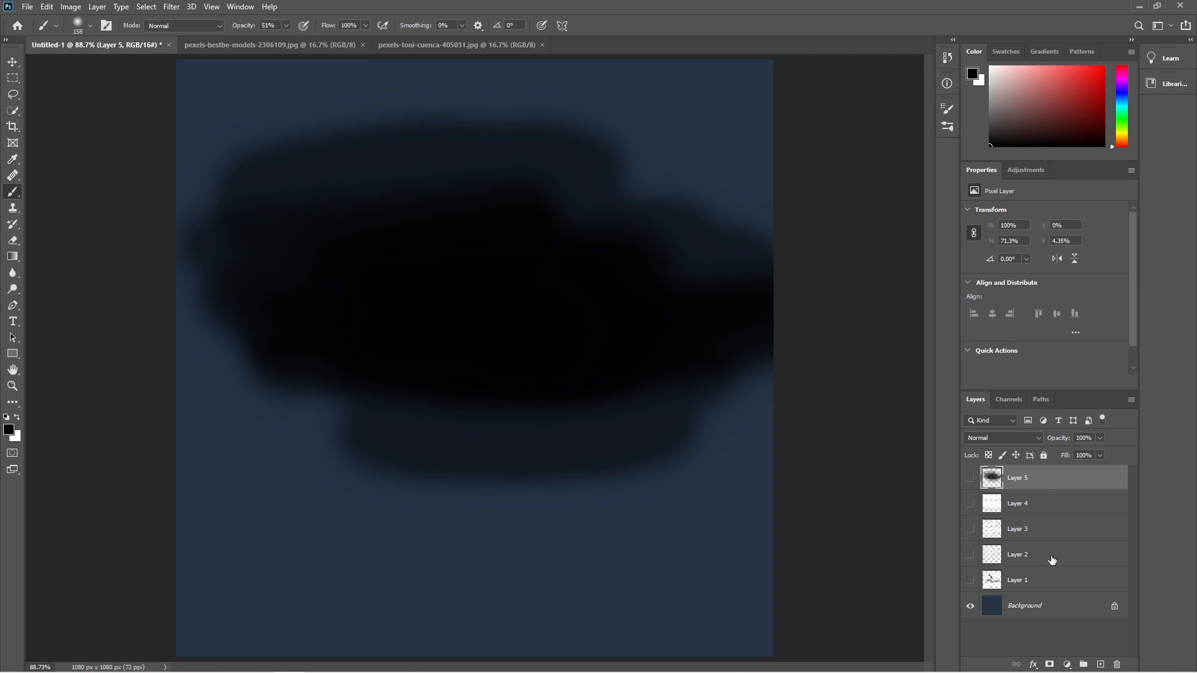
Add a new layer above the hidden Layer 5 and scribble black over most of the canvas at 100% opacity and 49% flow
click(1101, 665)
mouse_move(237, 29)
mouse_down()
mouse_move(322, 34)
mouse_move(297, 38)
mouse_up()
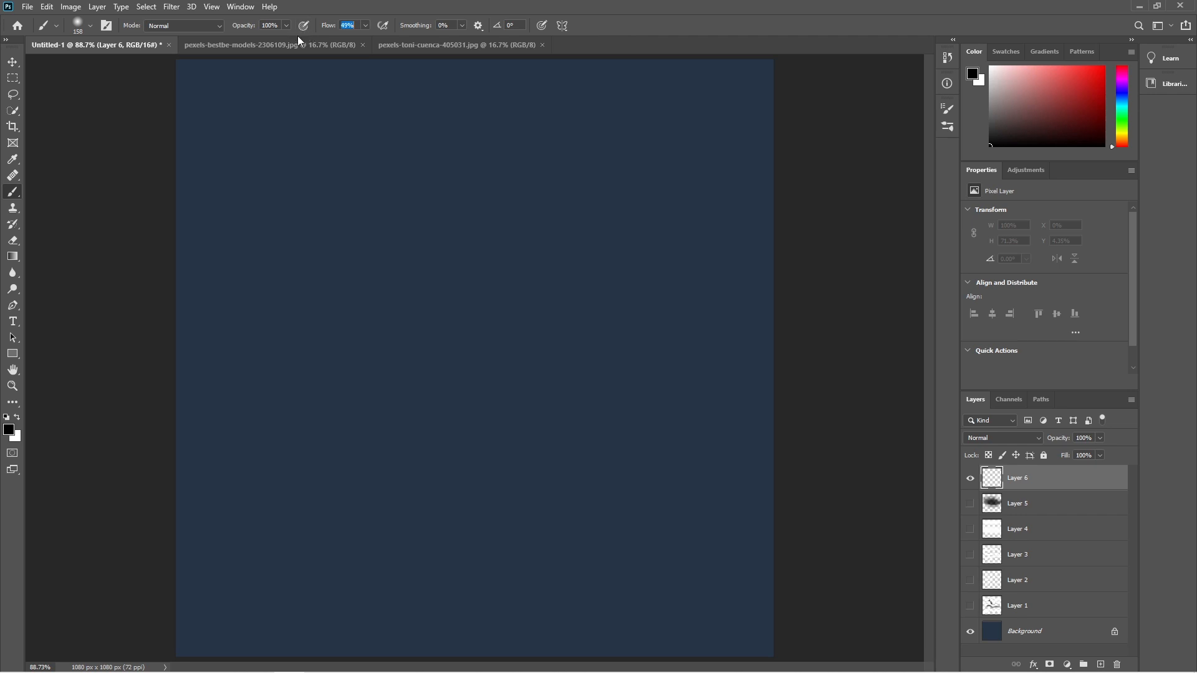
mouse_move(350, 179)
mouse_down()
mouse_move(546, 159)
mouse_move(460, 203)
mouse_move(235, 269)
mouse_move(441, 271)
mouse_move(678, 358)
mouse_move(541, 460)
mouse_move(501, 522)
mouse_move(501, 573)
mouse_move(717, 601)
mouse_move(705, 552)
mouse_move(796, 440)
mouse_move(806, 348)
mouse_move(764, 219)
mouse_move(714, 145)
mouse_move(574, 102)
mouse_move(390, 118)
mouse_move(388, 161)
mouse_move(562, 141)
mouse_move(658, 154)
mouse_move(663, 215)
mouse_move(378, 322)
mouse_move(422, 346)
mouse_move(750, 279)
mouse_move(719, 316)
mouse_move(467, 403)
mouse_move(723, 359)
mouse_move(681, 411)
mouse_move(603, 459)
mouse_move(706, 452)
mouse_move(724, 482)
mouse_move(476, 529)
mouse_move(649, 484)
mouse_up()
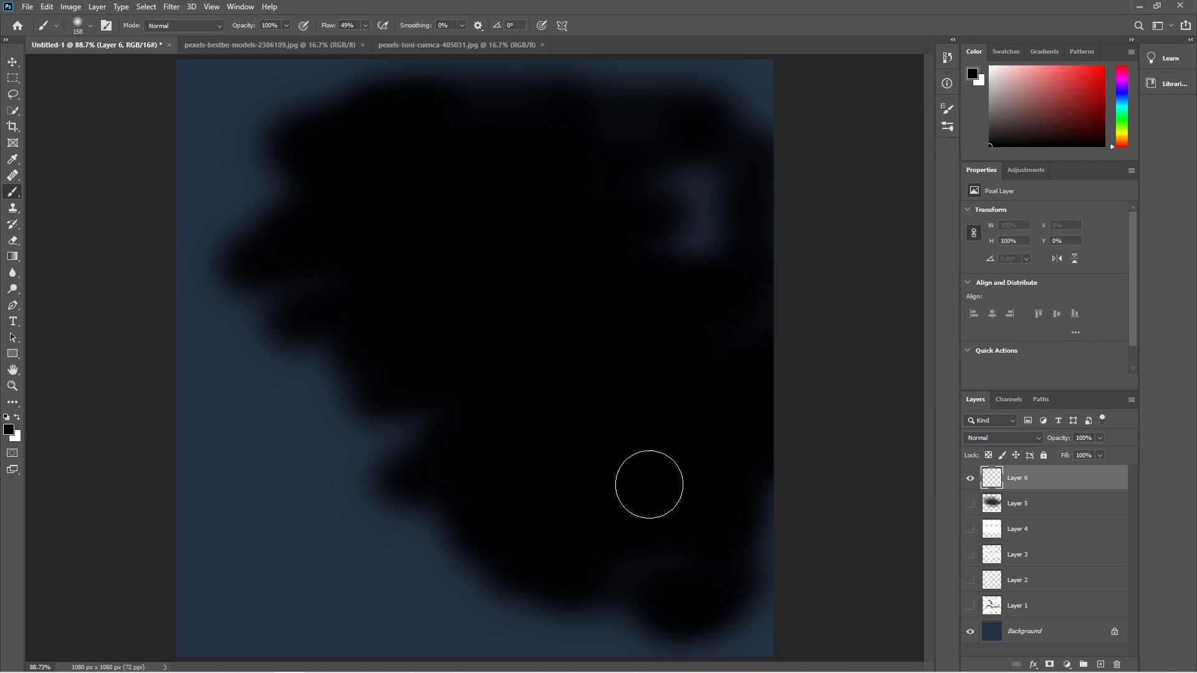
Hide Layer 6, add a new layer, and build up black patches across the canvas with the brush flow at 9%
click(969, 478)
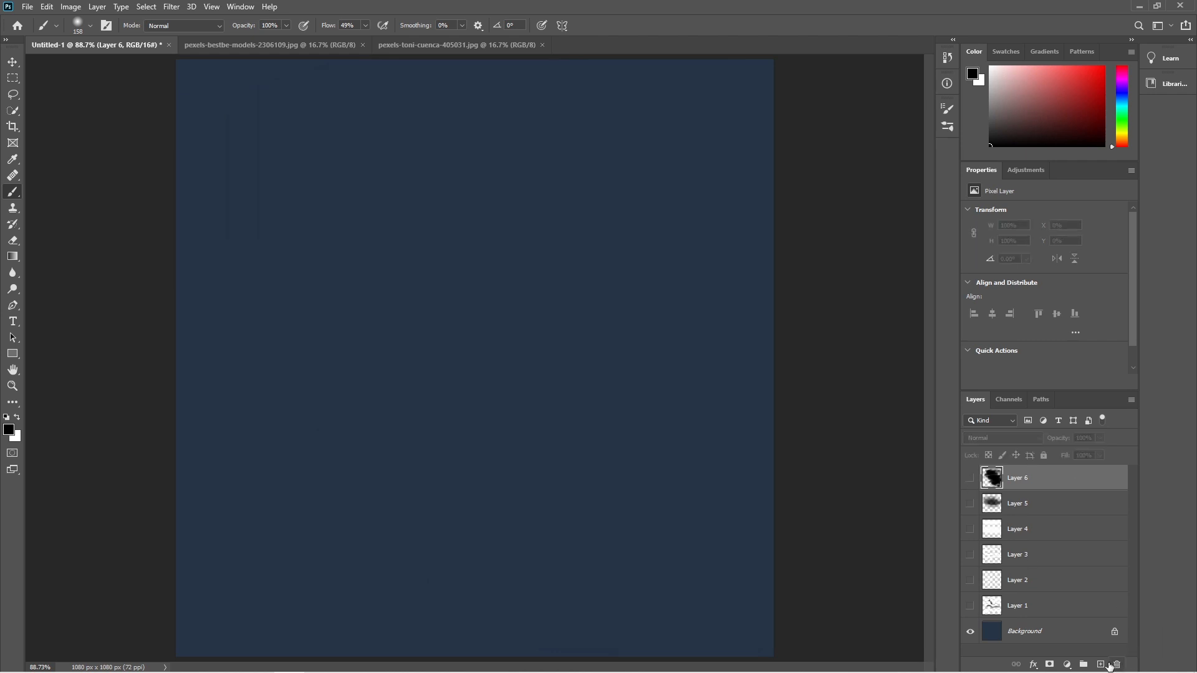
click(1100, 664)
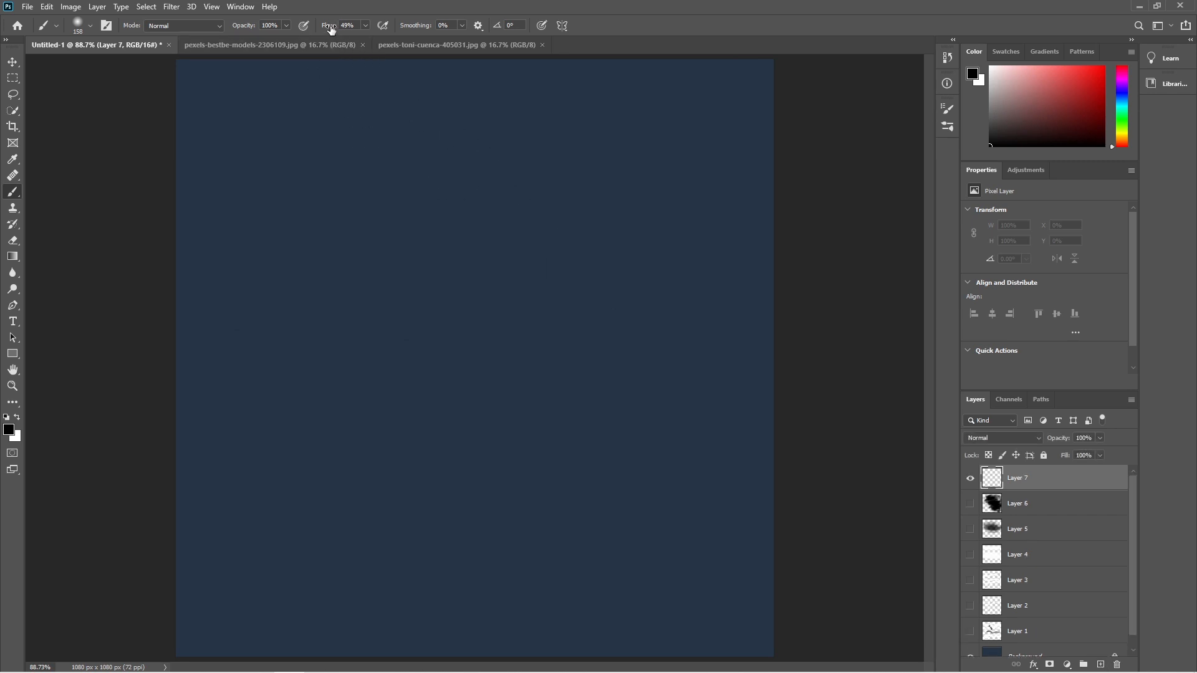
drag(330, 30, 324, 31)
mouse_move(324, 130)
mouse_down()
mouse_move(329, 154)
mouse_move(479, 133)
mouse_move(513, 144)
mouse_move(294, 205)
mouse_move(204, 191)
mouse_move(283, 192)
mouse_move(275, 197)
mouse_move(474, 163)
mouse_move(435, 151)
mouse_move(453, 151)
mouse_move(379, 176)
mouse_move(297, 183)
mouse_move(394, 179)
mouse_move(352, 229)
mouse_move(410, 274)
mouse_move(437, 344)
mouse_move(602, 383)
mouse_move(437, 383)
mouse_move(581, 344)
mouse_move(474, 346)
mouse_move(585, 321)
mouse_move(508, 355)
mouse_move(515, 396)
mouse_move(621, 410)
mouse_move(587, 504)
mouse_move(778, 492)
mouse_move(648, 479)
mouse_move(734, 442)
mouse_move(748, 466)
mouse_move(603, 514)
mouse_move(765, 466)
mouse_move(640, 435)
mouse_move(611, 418)
mouse_move(623, 407)
mouse_move(590, 410)
mouse_move(760, 446)
mouse_move(645, 479)
mouse_move(584, 447)
mouse_move(460, 424)
mouse_move(376, 471)
mouse_move(462, 500)
mouse_move(405, 529)
mouse_move(533, 487)
mouse_move(332, 526)
mouse_move(528, 404)
mouse_move(360, 502)
mouse_move(544, 492)
mouse_move(538, 450)
mouse_move(499, 505)
mouse_move(456, 495)
mouse_move(466, 448)
mouse_move(665, 461)
mouse_move(514, 426)
mouse_move(498, 405)
mouse_up()
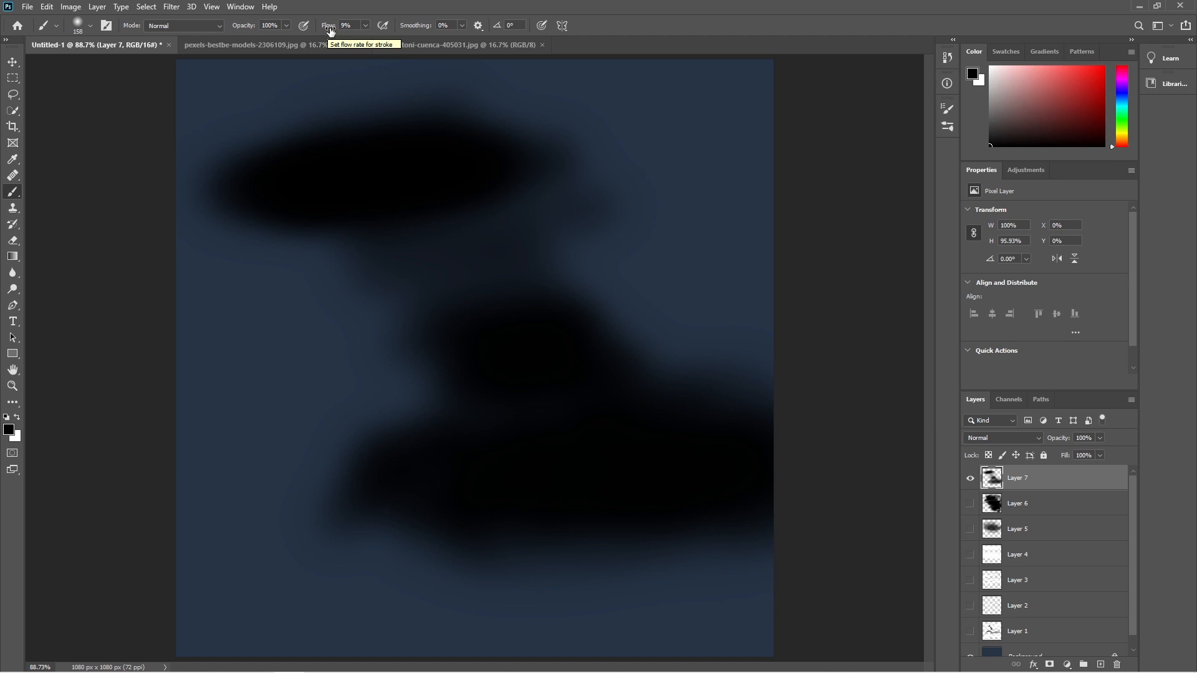
Set the foreground colour to red and paint a large soft patch on the lower-left side of the canvas
click(1104, 66)
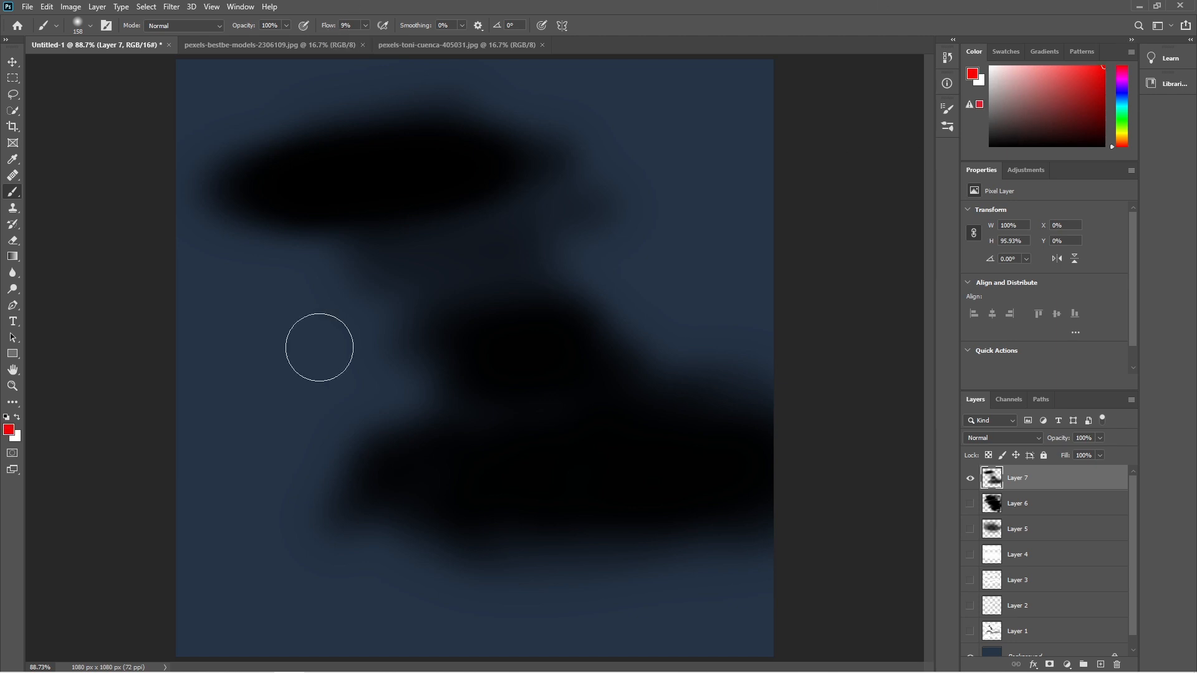
mouse_move(320, 347)
mouse_down()
mouse_move(230, 369)
mouse_move(261, 353)
mouse_move(219, 401)
mouse_move(341, 330)
mouse_up()
mouse_move(298, 399)
mouse_down()
mouse_move(230, 405)
mouse_move(263, 421)
mouse_move(330, 391)
mouse_move(336, 365)
mouse_move(327, 376)
mouse_move(308, 366)
mouse_move(265, 413)
mouse_move(184, 460)
mouse_move(360, 370)
mouse_move(173, 465)
mouse_move(358, 361)
mouse_up()
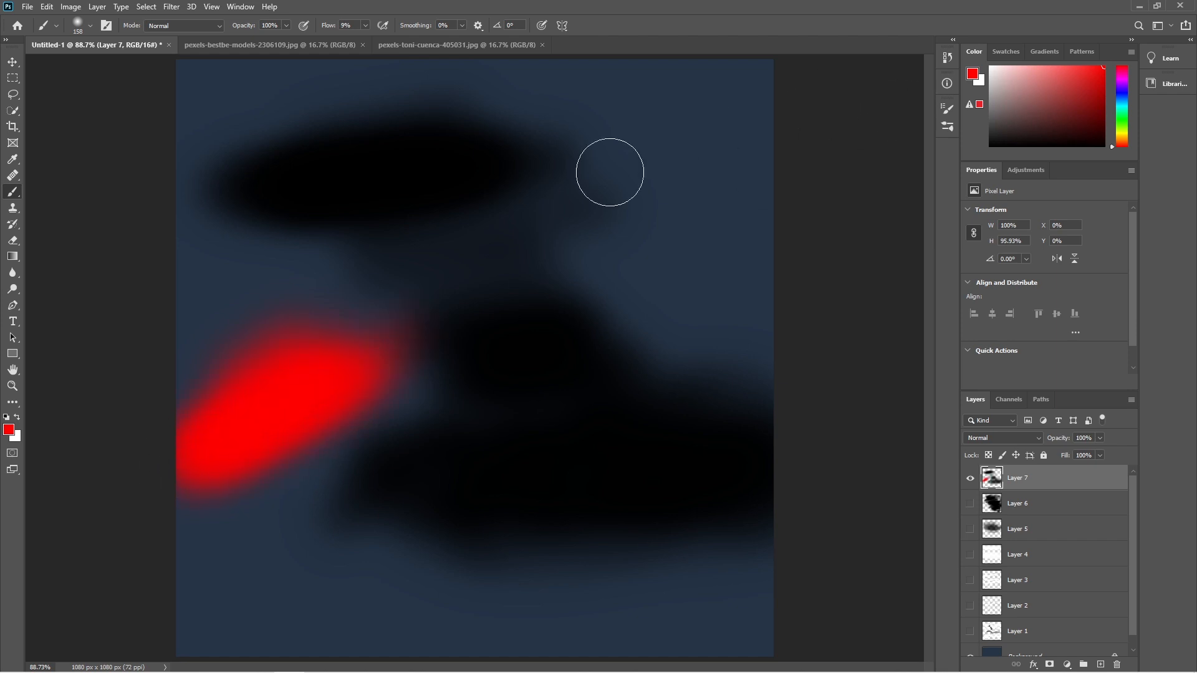
Reduce the brush size to 38 px and paint several red strokes in the upper-right area of the canvas
alt+right_click(676, 153)
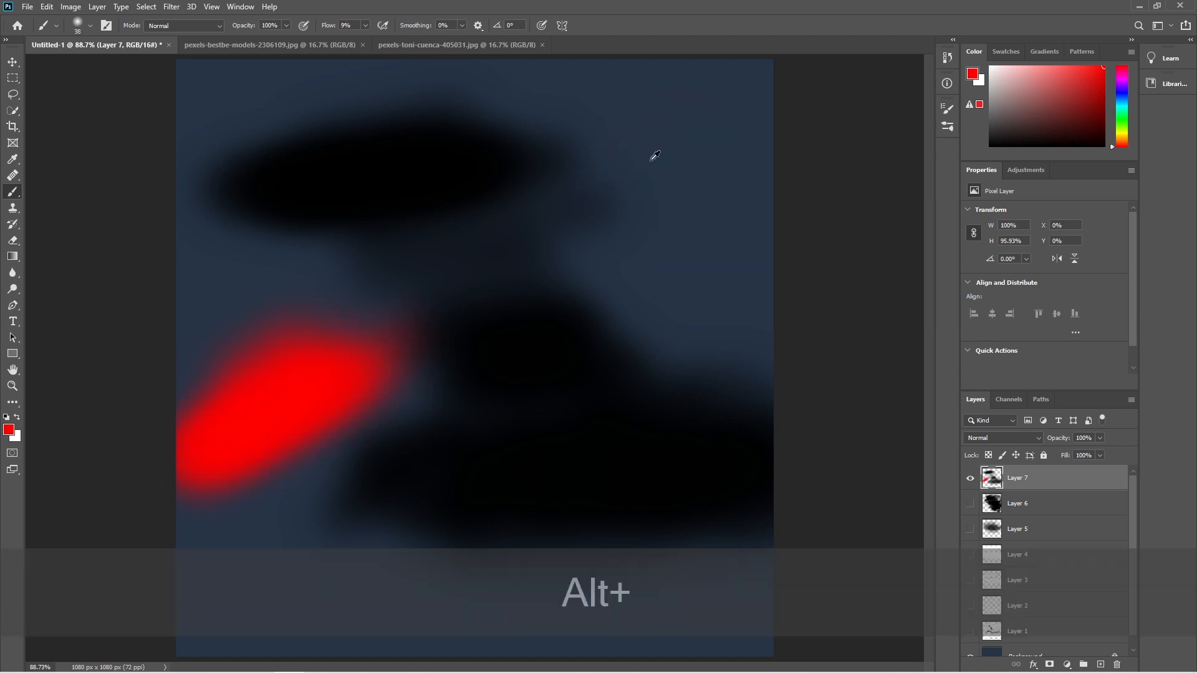
mouse_move(654, 156)
mouse_down()
mouse_move(599, 174)
mouse_move(675, 135)
mouse_move(582, 181)
mouse_move(676, 133)
mouse_up()
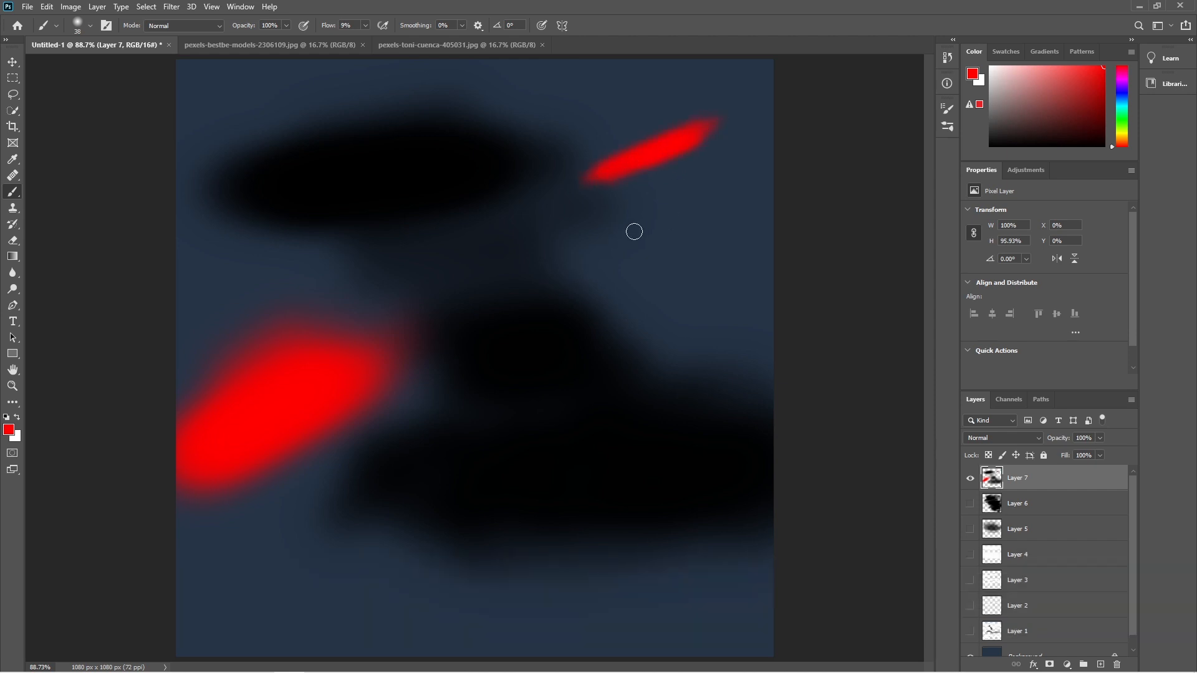
mouse_move(634, 232)
mouse_down()
mouse_move(735, 178)
mouse_move(761, 199)
mouse_move(688, 230)
mouse_up()
mouse_move(578, 292)
mouse_down()
mouse_move(658, 249)
mouse_move(739, 234)
mouse_move(658, 280)
mouse_move(759, 253)
mouse_move(688, 281)
mouse_move(708, 277)
mouse_move(758, 245)
mouse_move(666, 269)
mouse_move(764, 231)
mouse_move(614, 287)
mouse_move(736, 233)
mouse_move(709, 237)
mouse_up()
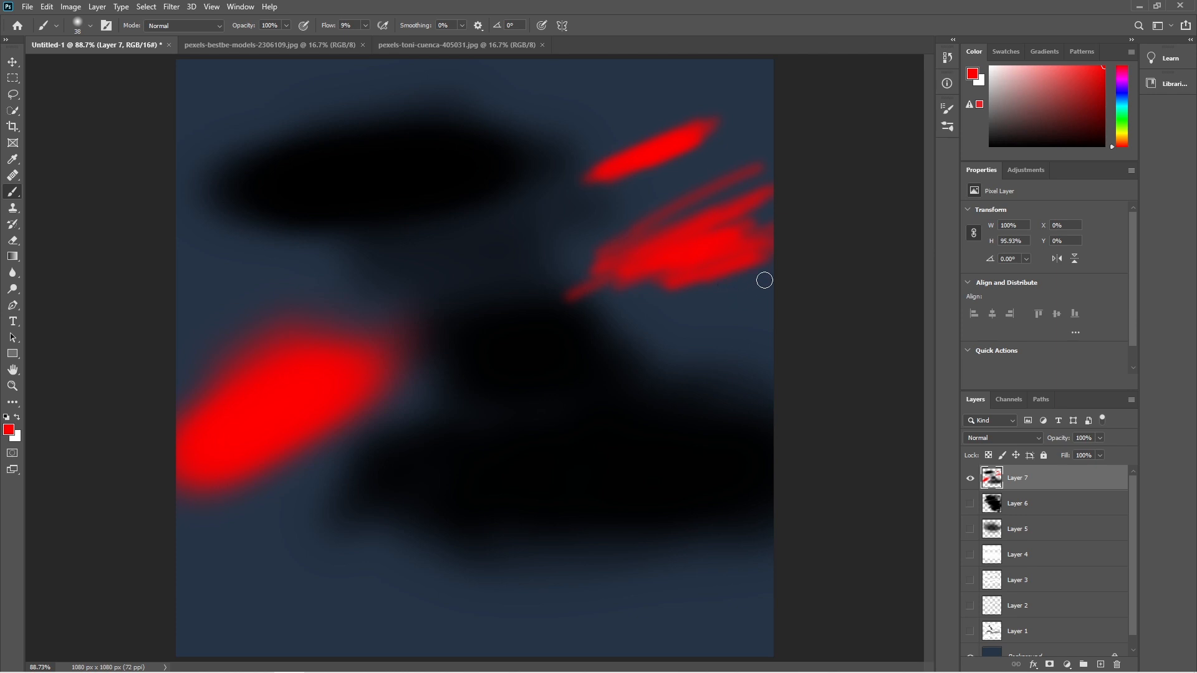
Change the brush painting mode to Color Dodge and paint thin red streaks in the canvas's upper-left corner
click(187, 27)
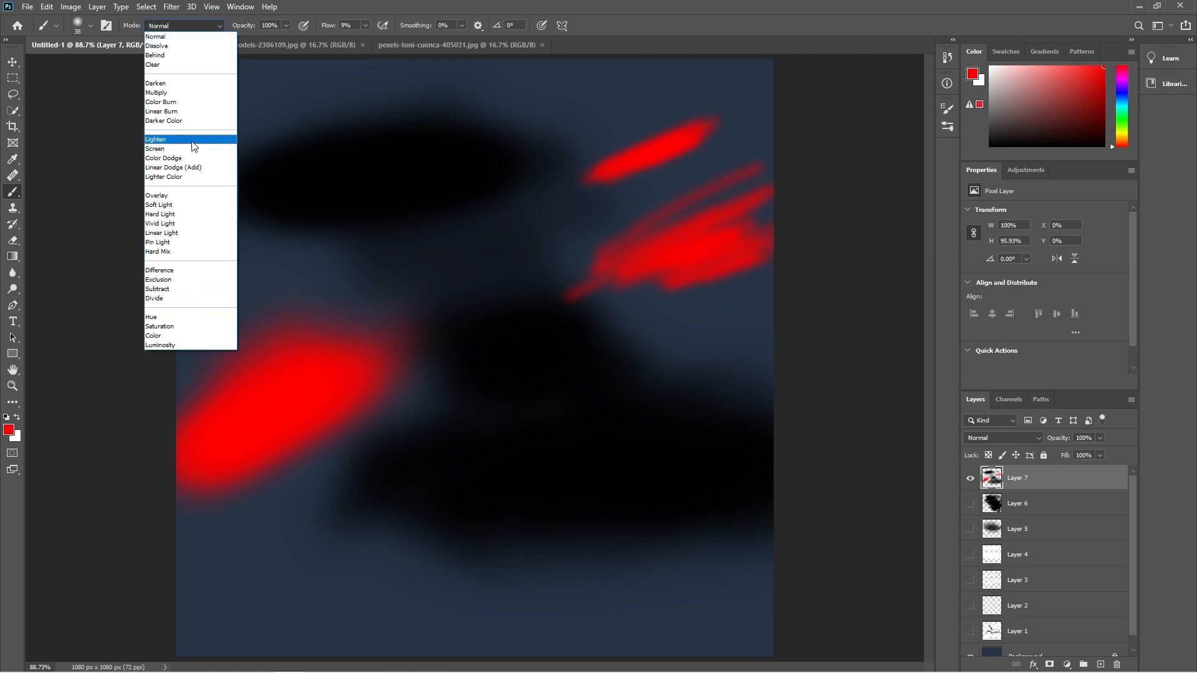
click(186, 158)
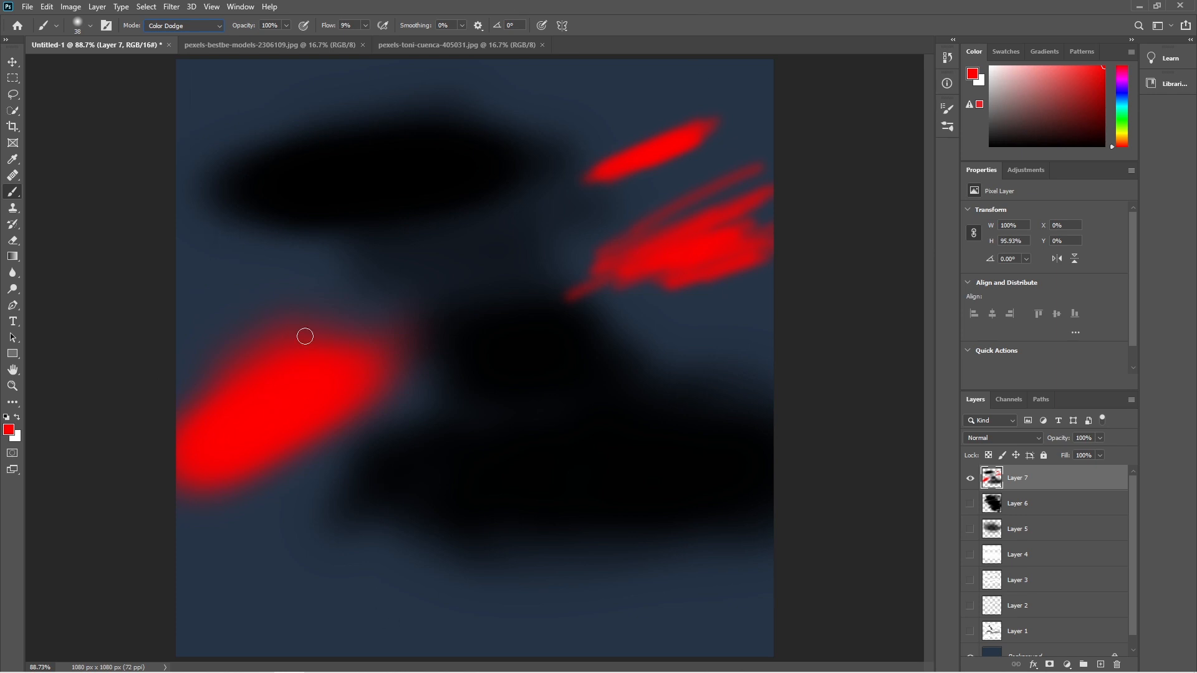
mouse_move(208, 123)
mouse_down()
mouse_move(262, 91)
mouse_move(219, 131)
mouse_move(281, 94)
mouse_move(197, 143)
mouse_move(270, 66)
mouse_move(212, 119)
mouse_up()
mouse_move(273, 80)
mouse_down()
mouse_move(212, 136)
mouse_move(325, 66)
mouse_move(208, 130)
mouse_move(346, 52)
mouse_move(248, 114)
mouse_up()
mouse_move(302, 72)
mouse_down()
mouse_move(206, 133)
mouse_move(316, 68)
mouse_move(320, 50)
mouse_up()
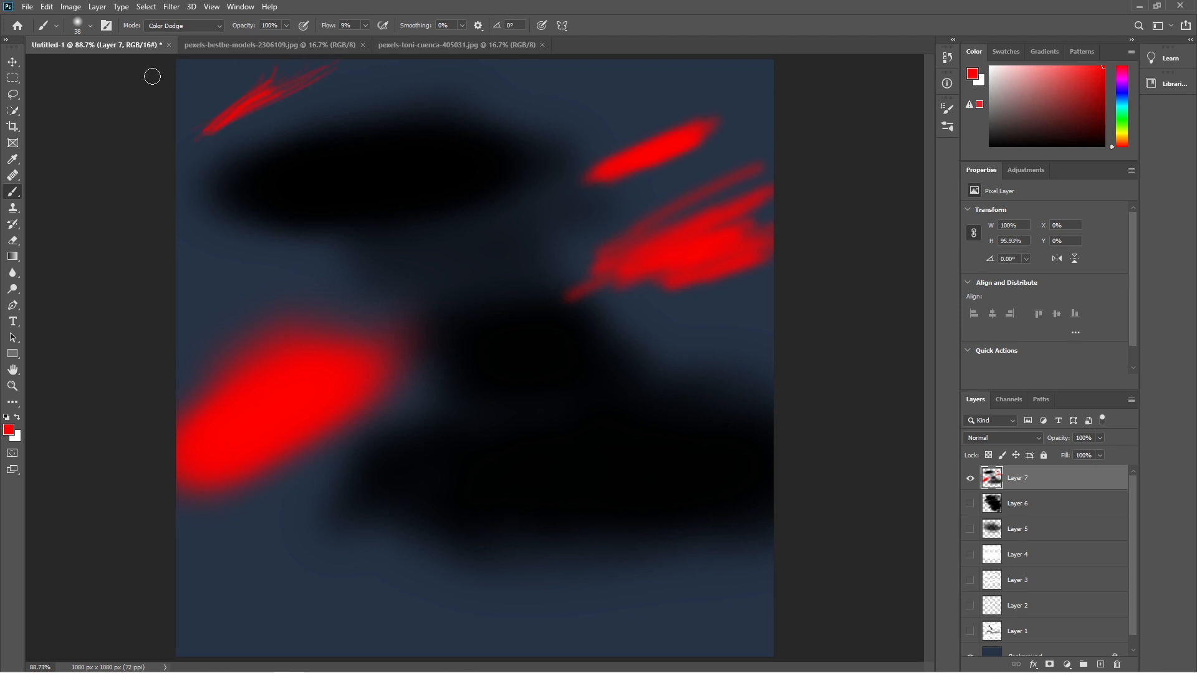
Change the painting mode to Screen and layer more red streaks, plus orange ones, over the upper-left corner streaks
click(218, 25)
click(173, 150)
mouse_move(261, 95)
mouse_down()
mouse_move(207, 130)
mouse_move(275, 84)
mouse_move(211, 116)
mouse_move(274, 60)
mouse_move(202, 131)
mouse_move(270, 54)
mouse_move(236, 100)
mouse_up()
mouse_move(244, 50)
mouse_down()
mouse_move(249, 86)
mouse_move(213, 123)
mouse_move(230, 76)
mouse_move(263, 78)
mouse_up()
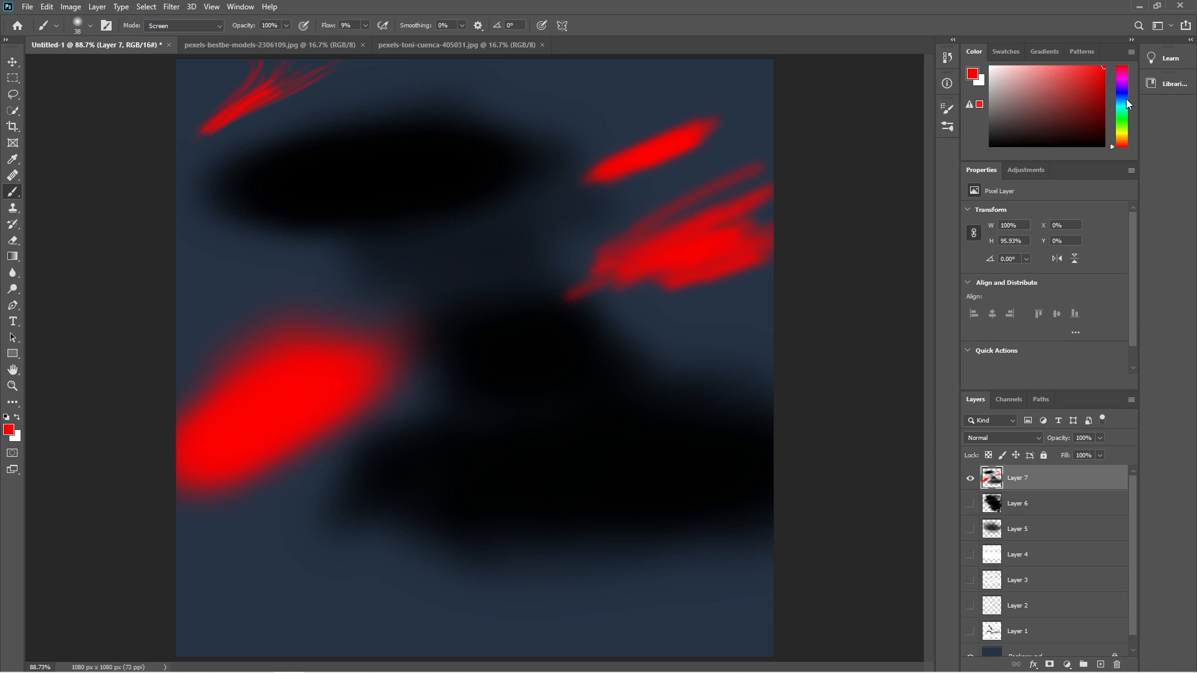
drag(1121, 148, 1120, 138)
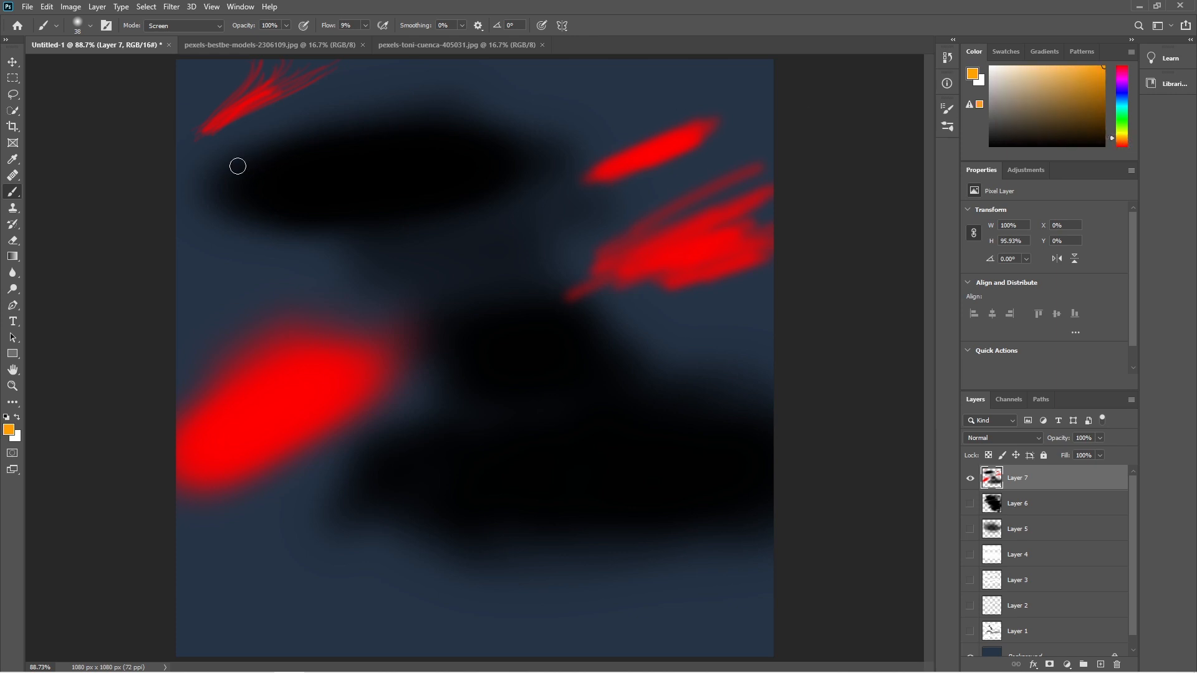
mouse_move(207, 131)
mouse_down()
mouse_move(261, 88)
mouse_move(198, 125)
mouse_move(246, 88)
mouse_move(204, 123)
mouse_move(236, 98)
mouse_move(206, 122)
mouse_move(214, 102)
mouse_move(249, 88)
mouse_move(199, 137)
mouse_move(267, 99)
mouse_move(195, 131)
mouse_move(218, 115)
mouse_up()
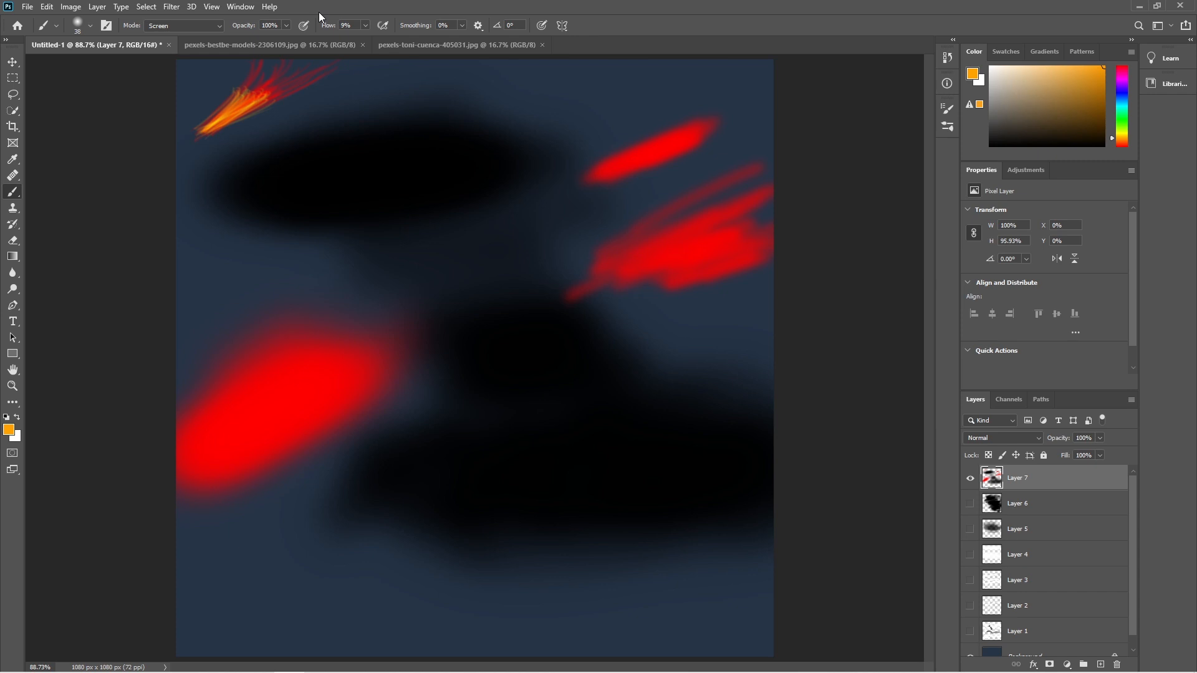
Set the flow to 100%, enable pen pressure for opacity, and paint orange strokes of varying pressure above the upper-right red marks
drag(334, 30, 554, 28)
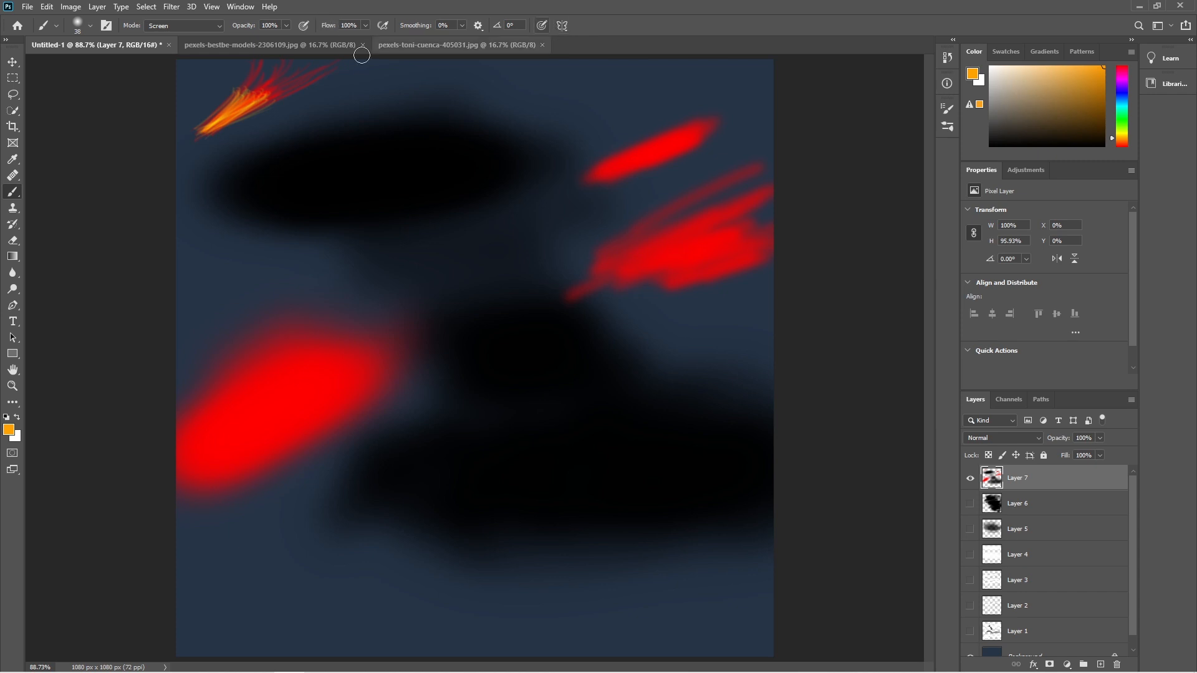
click(304, 25)
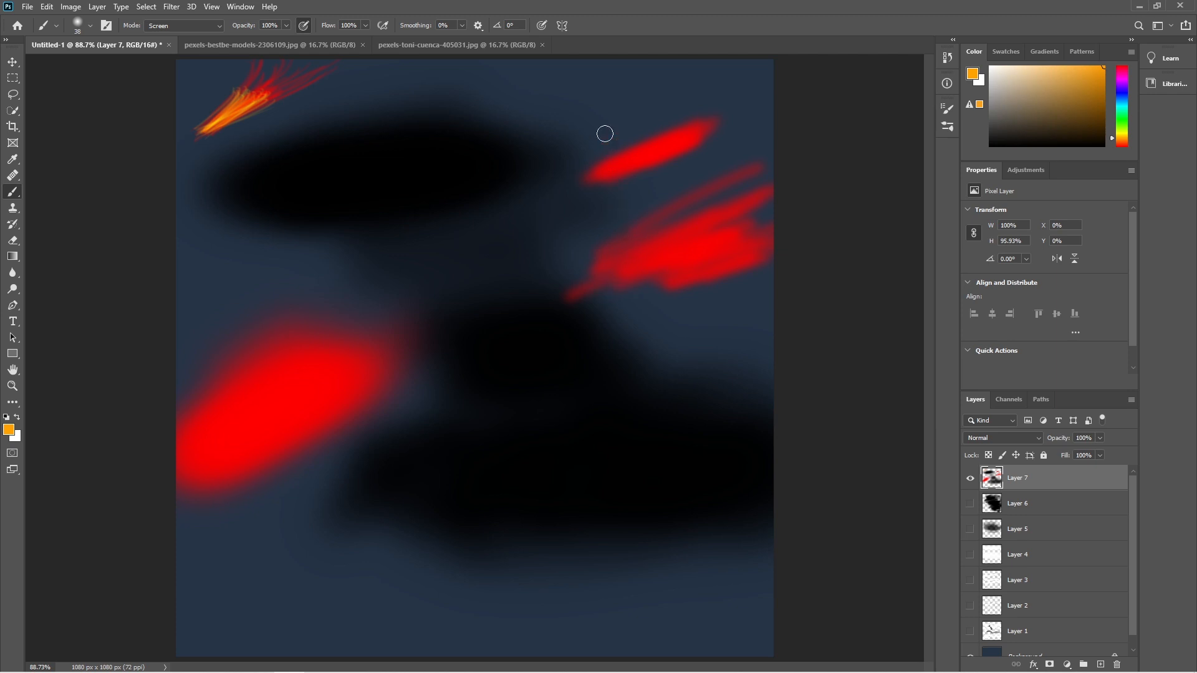
mouse_move(598, 122)
mouse_down()
mouse_move(607, 110)
mouse_move(717, 95)
mouse_move(624, 118)
mouse_move(702, 112)
mouse_up()
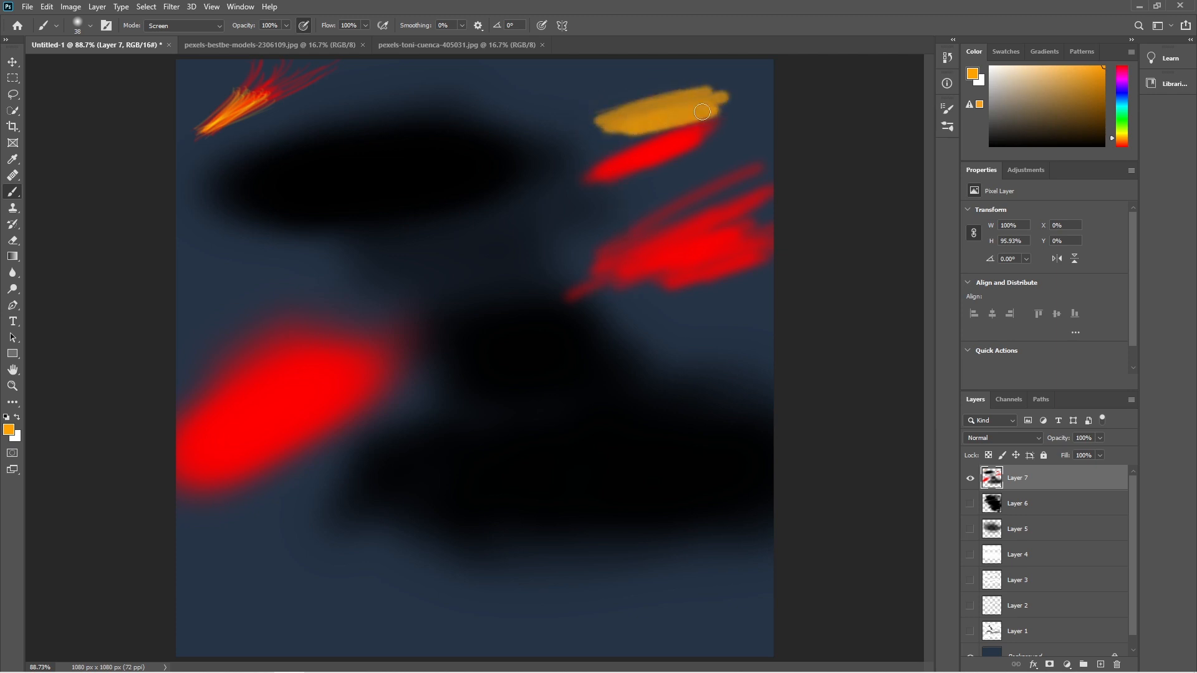
mouse_move(628, 118)
mouse_down()
mouse_move(680, 111)
mouse_move(699, 135)
mouse_move(628, 118)
mouse_move(695, 95)
mouse_move(634, 111)
mouse_up()
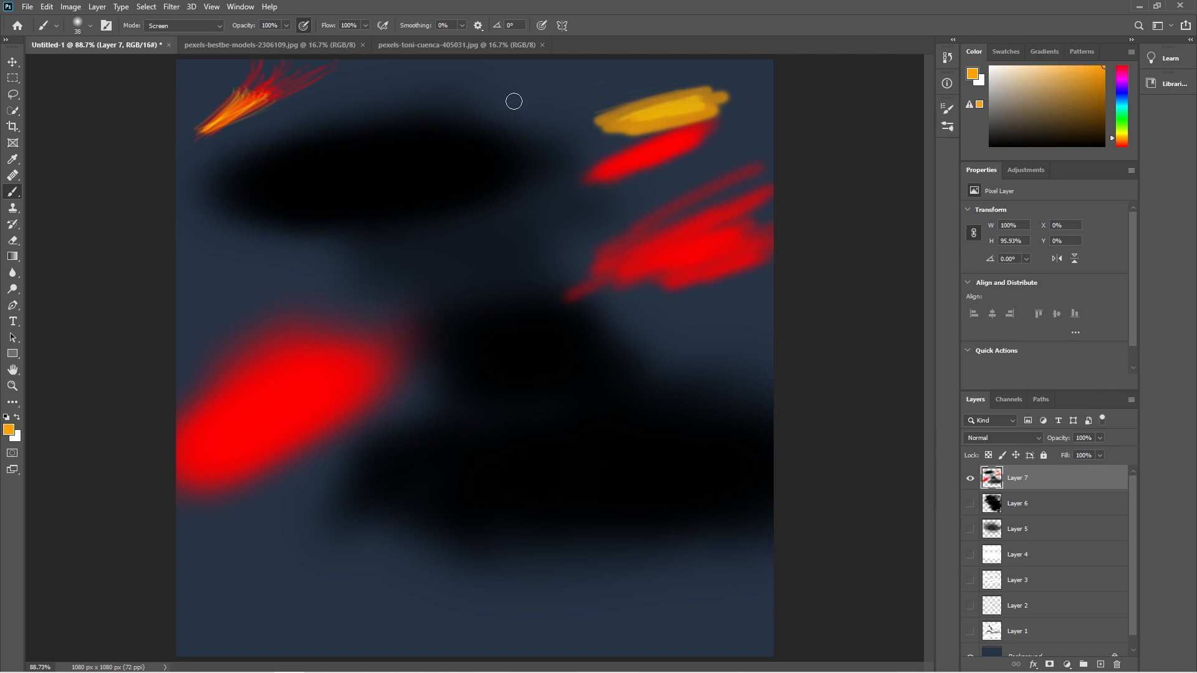
mouse_move(633, 79)
mouse_down()
mouse_move(546, 105)
mouse_move(626, 107)
mouse_move(577, 139)
mouse_move(612, 134)
mouse_move(557, 157)
mouse_move(621, 143)
mouse_move(537, 180)
mouse_move(564, 178)
mouse_up()
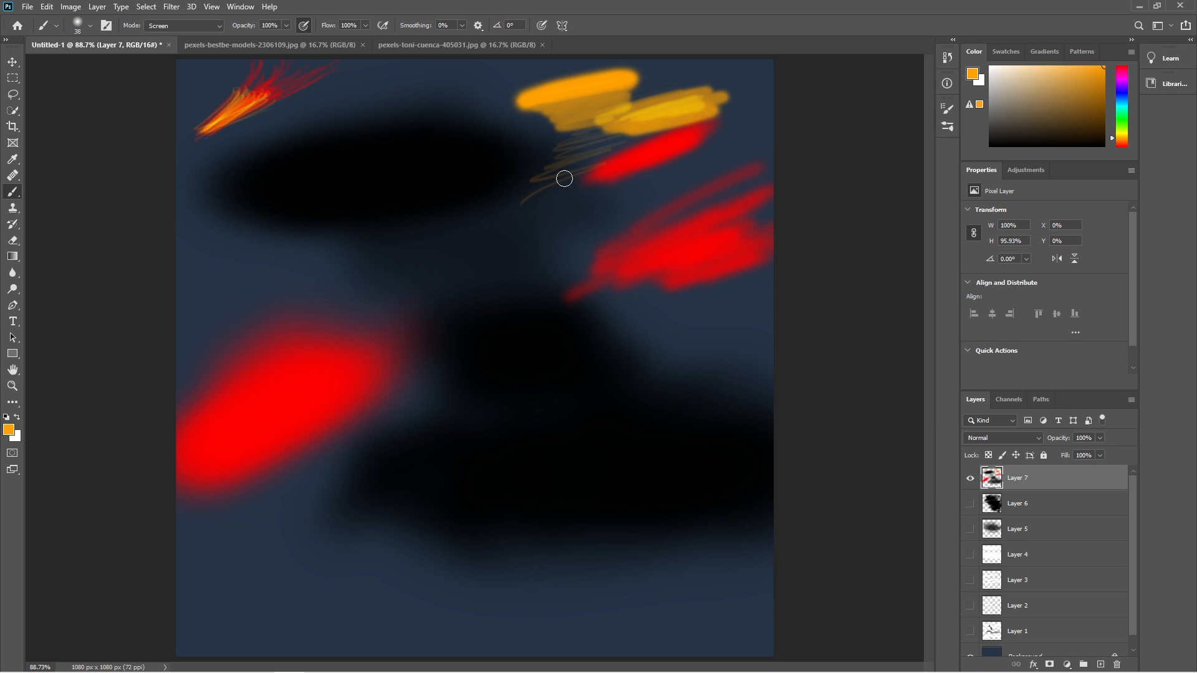
Paint a heavy orange band above the large red patch and lighter orange strokes near the canvas centre
mouse_move(227, 282)
mouse_down()
mouse_move(395, 225)
mouse_move(331, 272)
mouse_move(193, 302)
mouse_move(311, 258)
mouse_move(374, 268)
mouse_move(333, 278)
mouse_up()
drag(402, 227, 444, 232)
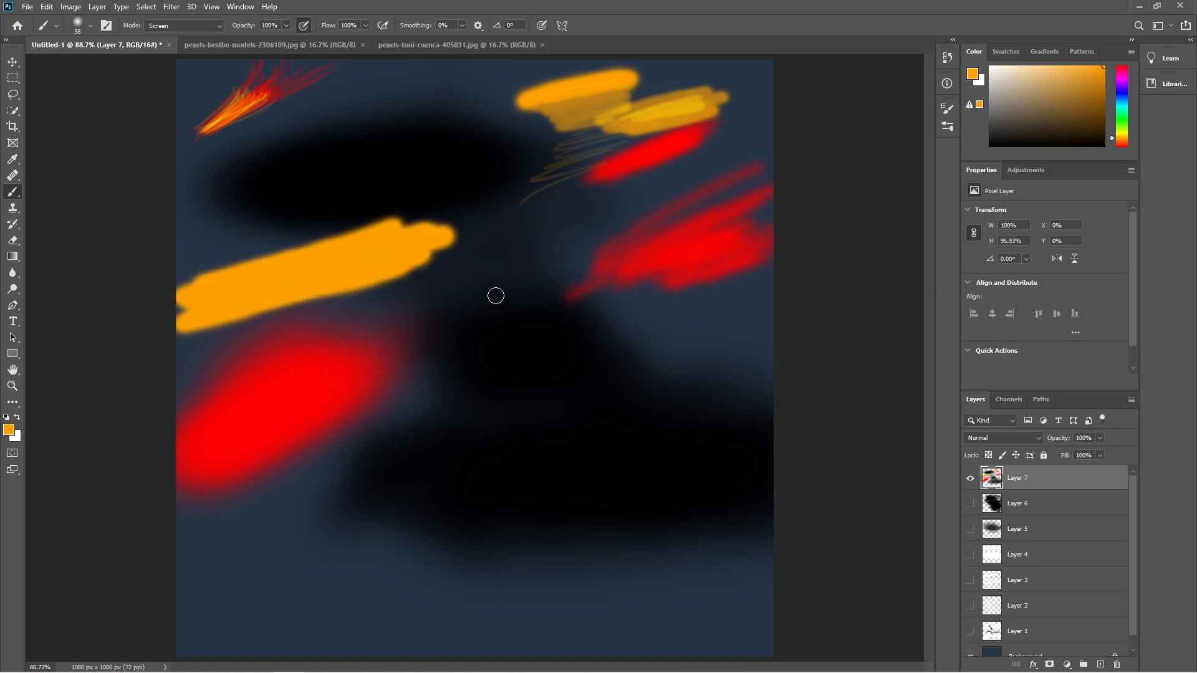
mouse_move(399, 326)
mouse_down()
mouse_move(493, 295)
mouse_move(406, 339)
mouse_move(532, 296)
mouse_move(395, 339)
mouse_move(502, 289)
mouse_move(455, 281)
mouse_up()
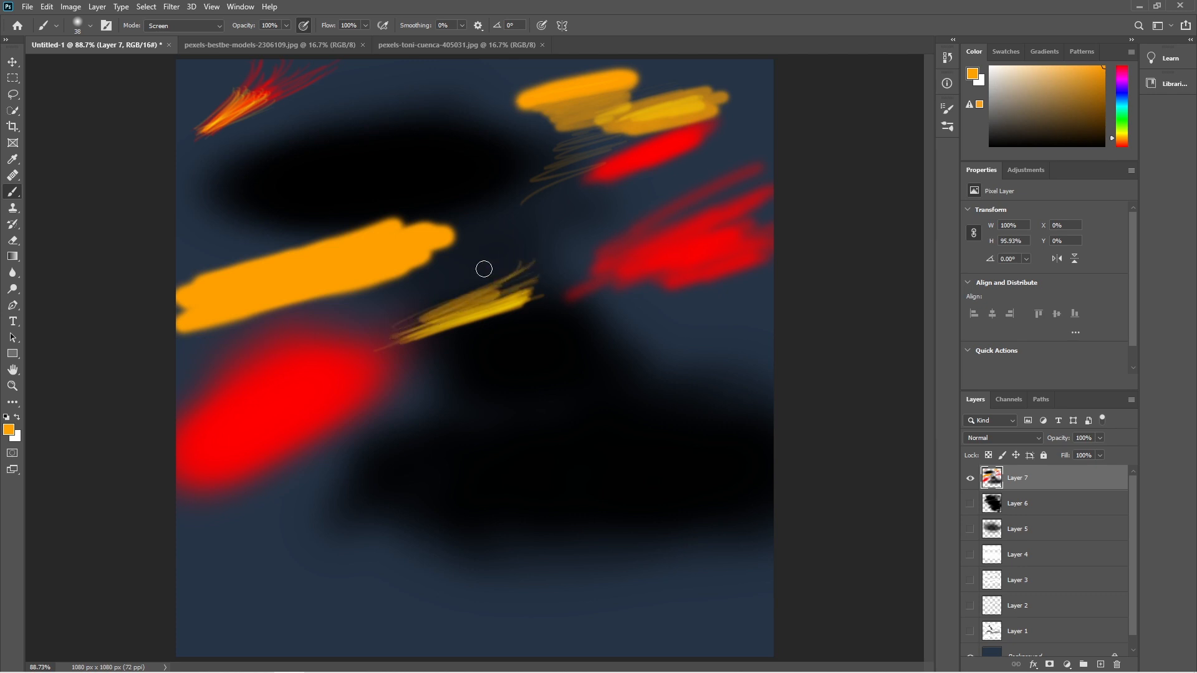
Enable airbrush-style build-up and paint thin strokes over the orange band and below the large red patch
click(383, 26)
drag(293, 302, 321, 288)
mouse_move(268, 506)
mouse_down()
mouse_move(310, 474)
mouse_move(261, 515)
mouse_move(335, 470)
mouse_up()
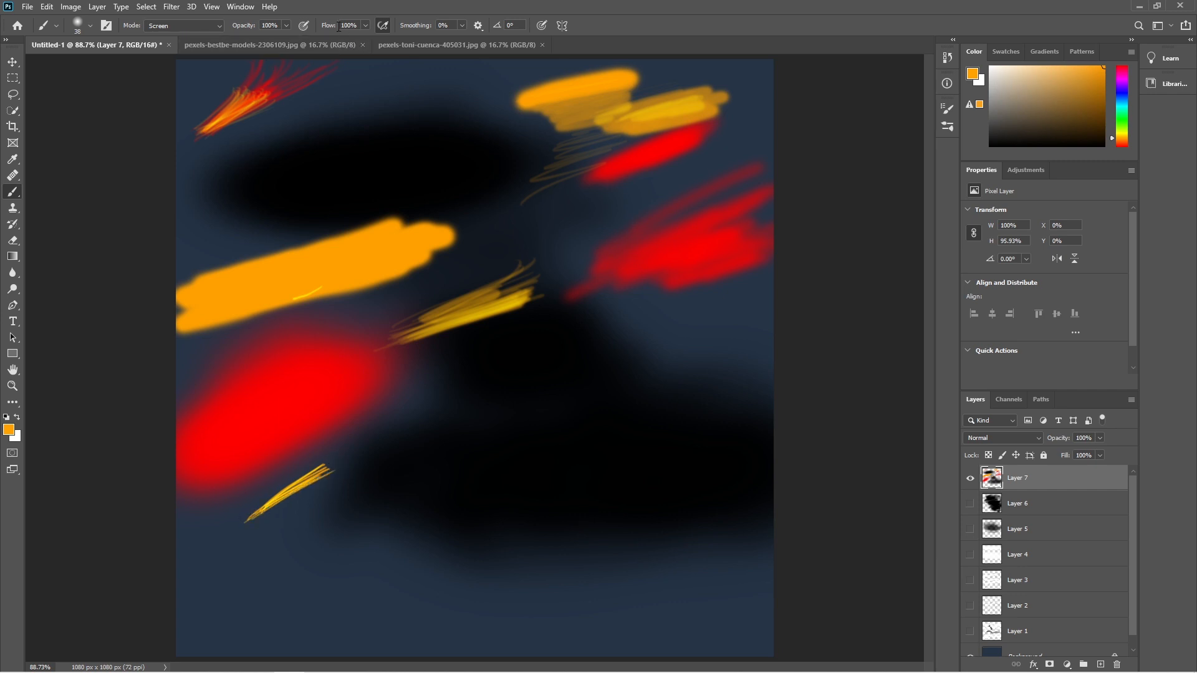
Lower the flow to 20% and hatch a small orange patch below the red strokes on the right side
drag(328, 29, 279, 41)
right_click(265, 555)
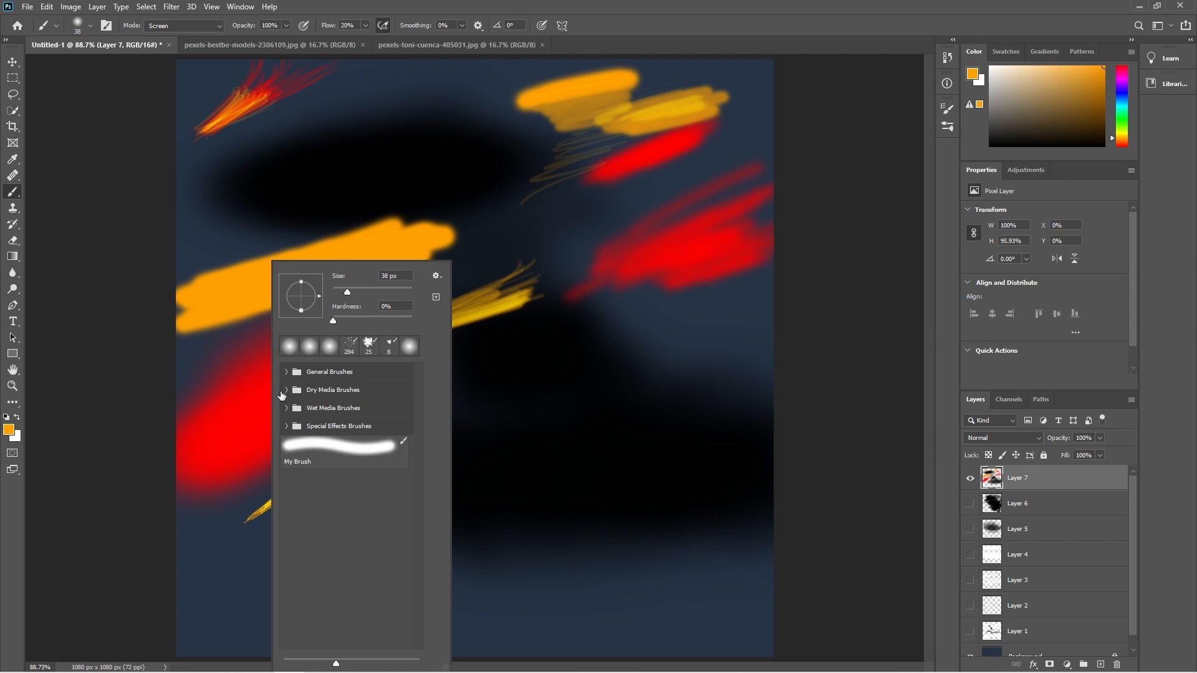
click(618, 327)
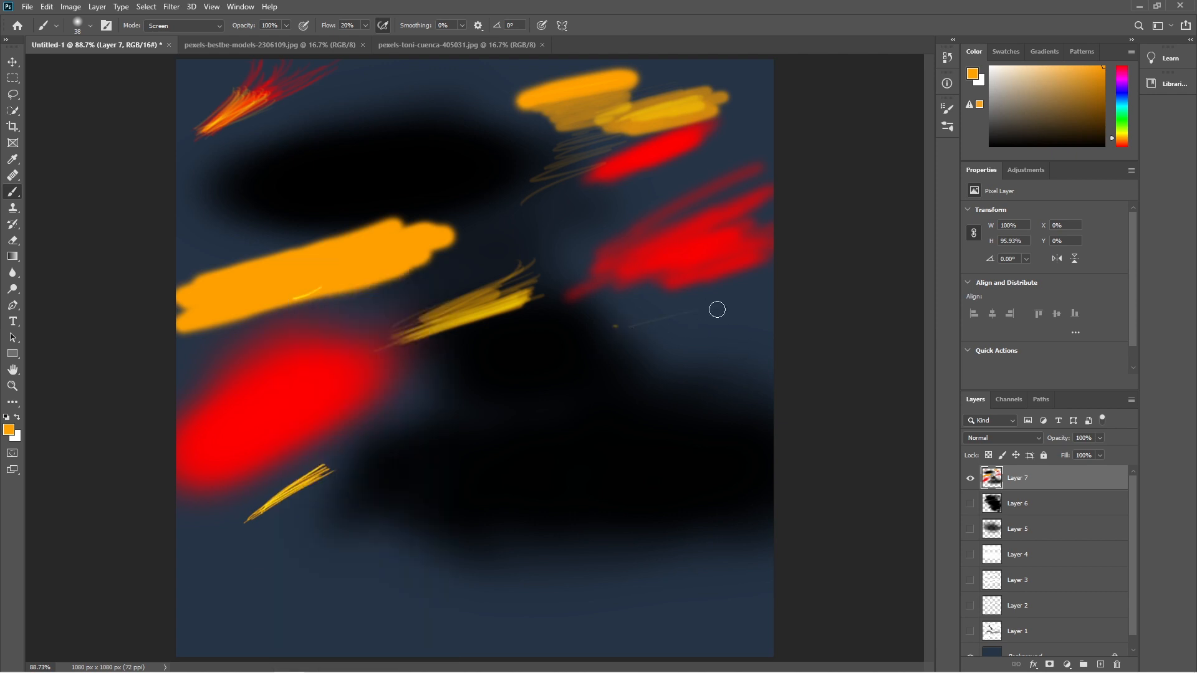
mouse_move(718, 309)
mouse_down()
mouse_move(644, 328)
mouse_move(675, 321)
mouse_move(645, 346)
mouse_move(692, 335)
mouse_move(639, 349)
mouse_move(695, 333)
mouse_move(655, 346)
mouse_move(691, 337)
mouse_move(656, 350)
mouse_move(695, 340)
mouse_move(661, 351)
mouse_move(703, 351)
mouse_move(671, 359)
mouse_up()
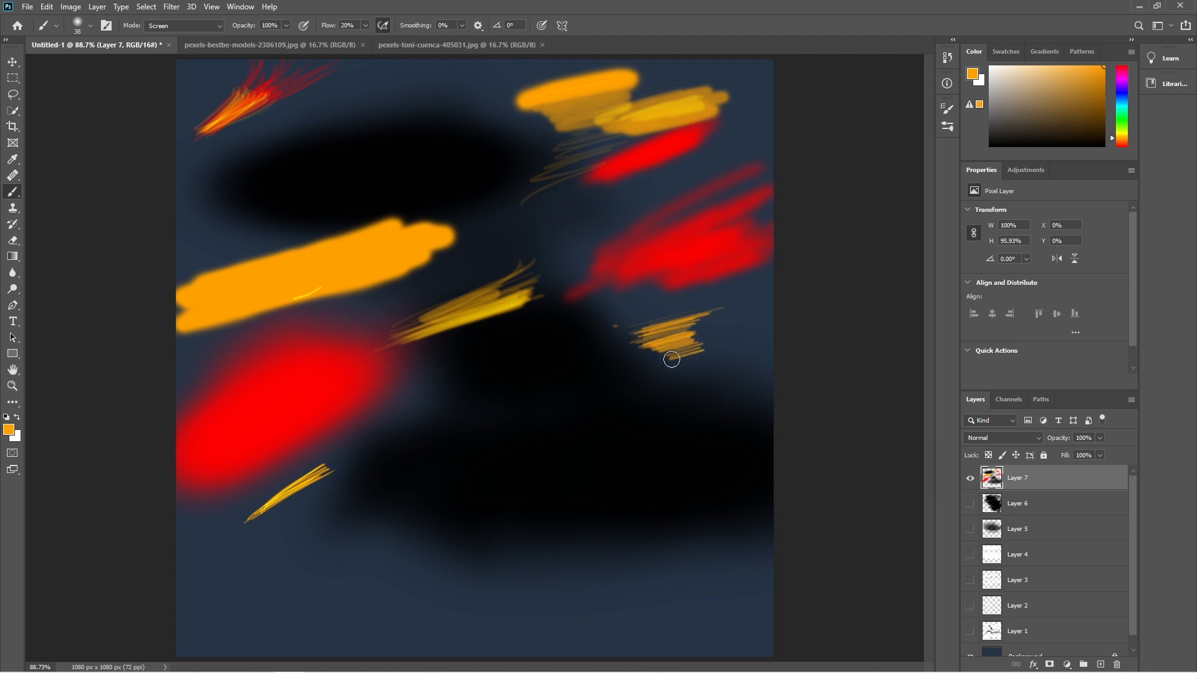
Enlarge the brush to 228 px and build up three soft orange spots over the black patches with the airbrush effect
drag(471, 212, 526, 210)
click(388, 132)
drag(388, 132, 388, 133)
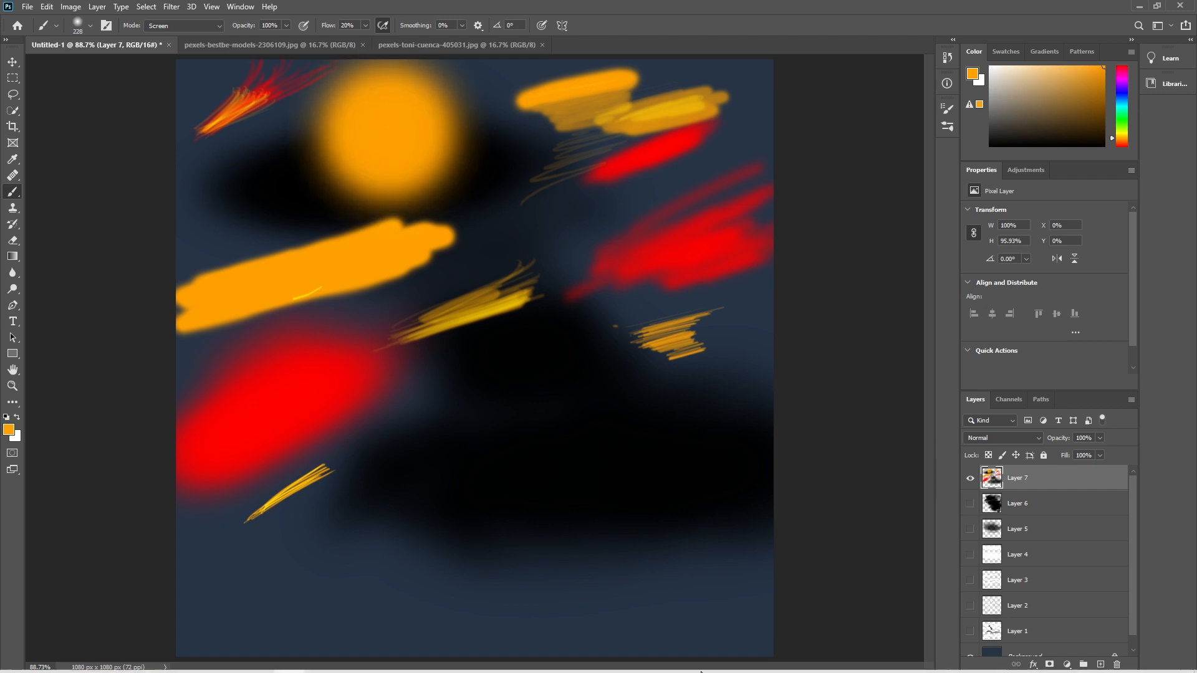
drag(596, 483, 596, 483)
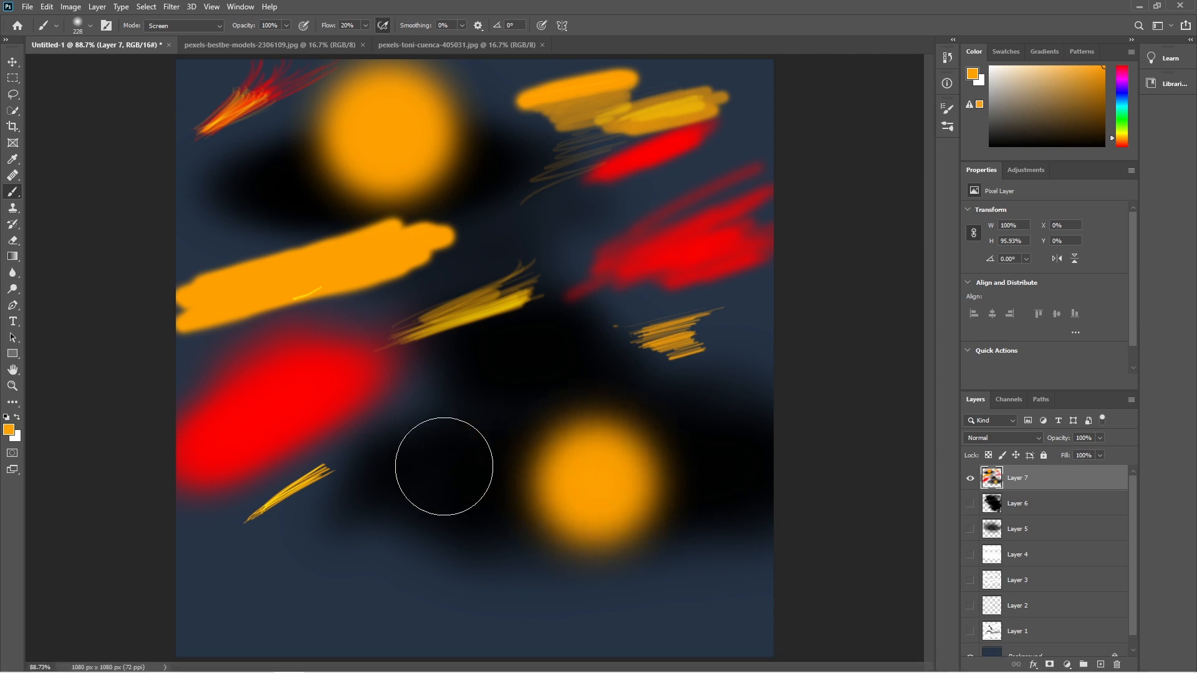
drag(443, 466, 443, 465)
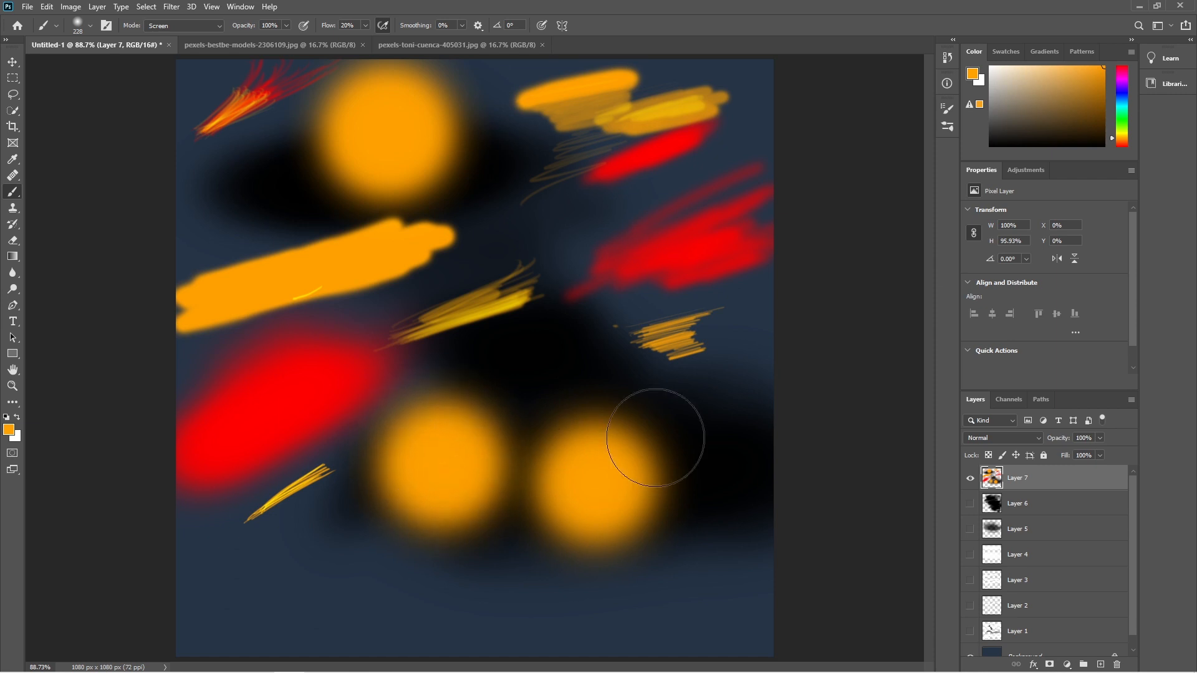
Turn off the airbrush effect and dab soft orange spots at the right and near the canvas centre
mouse_move(673, 428)
mouse_down()
mouse_move(699, 415)
mouse_move(709, 383)
mouse_up()
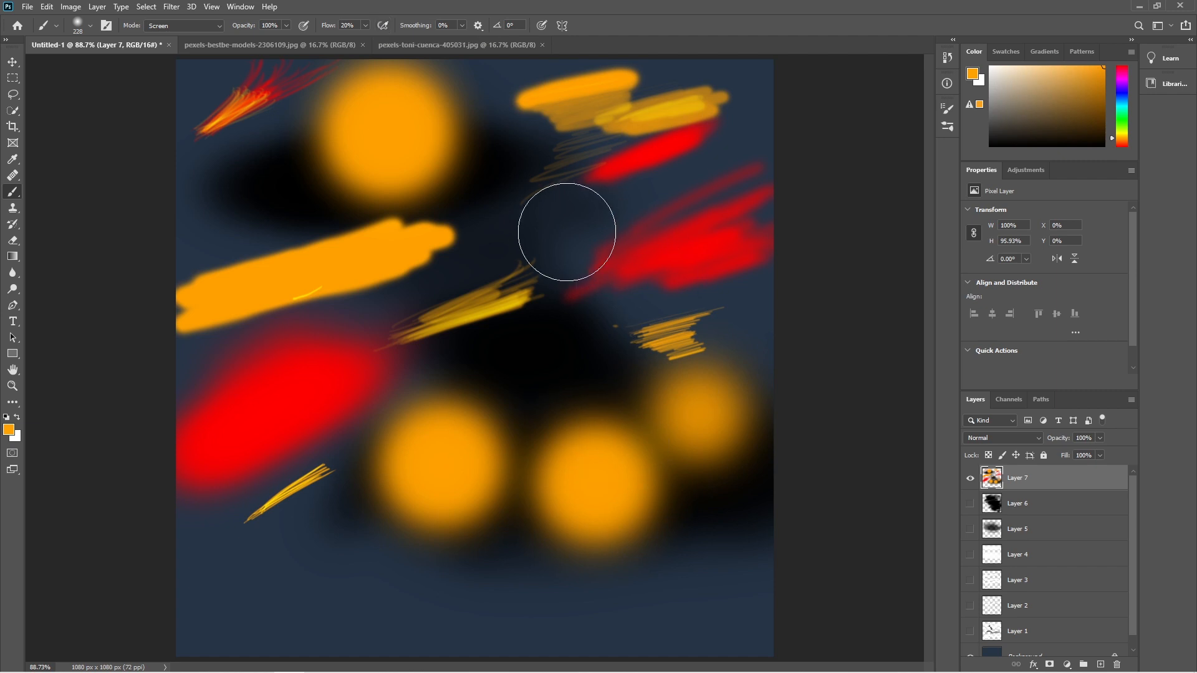
click(559, 231)
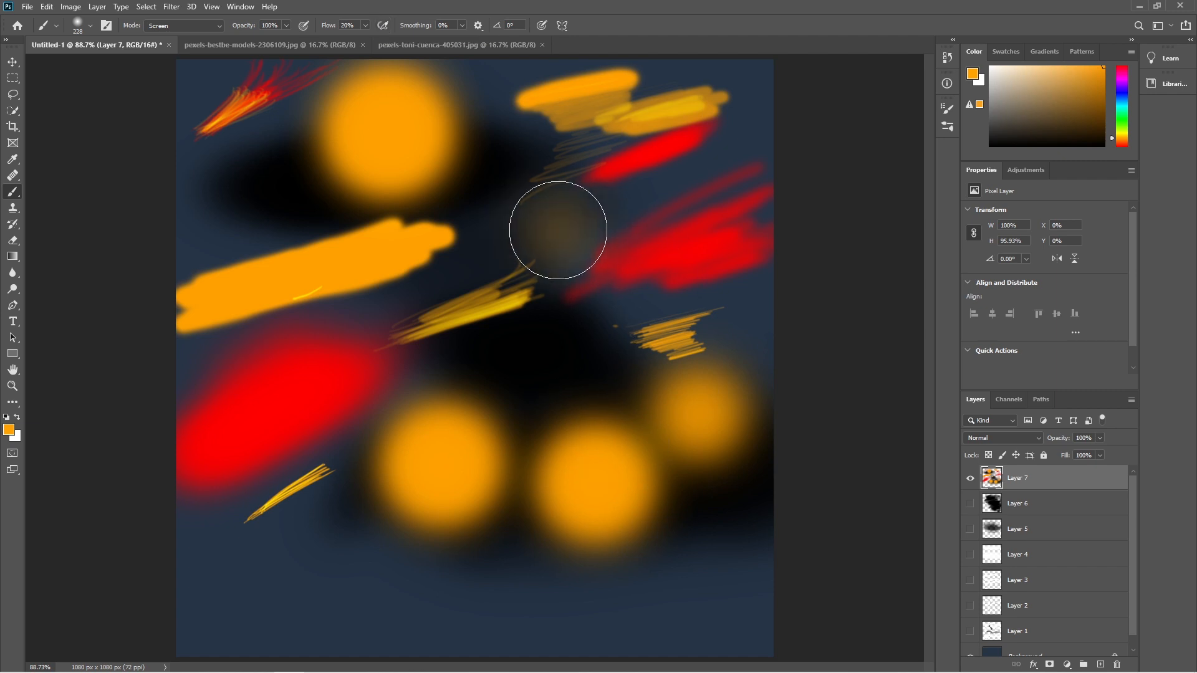
click(530, 254)
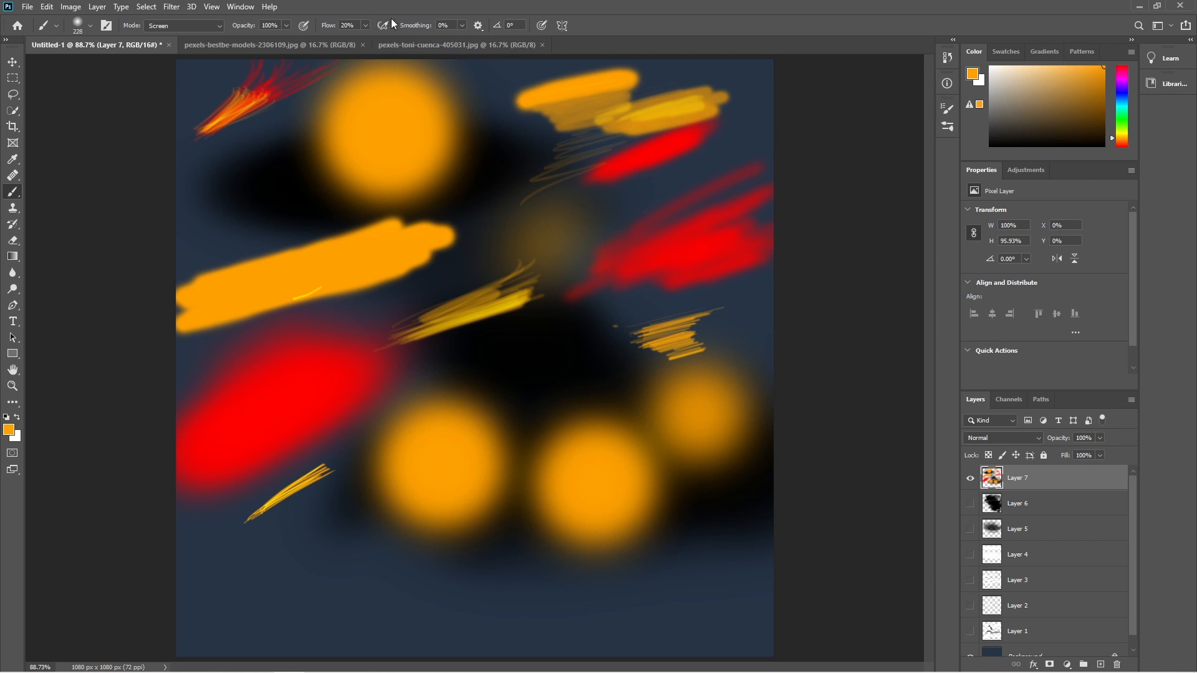
Hide Layer 7 and set the brush to Normal mode with 99% flow
click(970, 478)
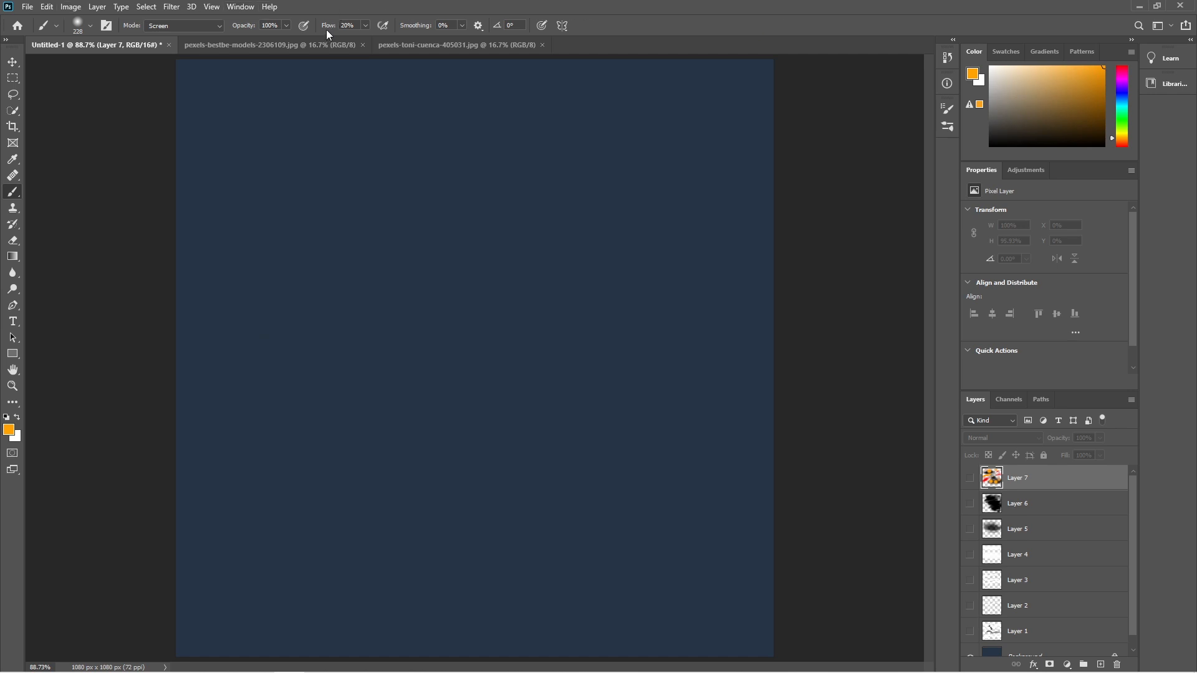
drag(329, 25, 490, 7)
click(181, 25)
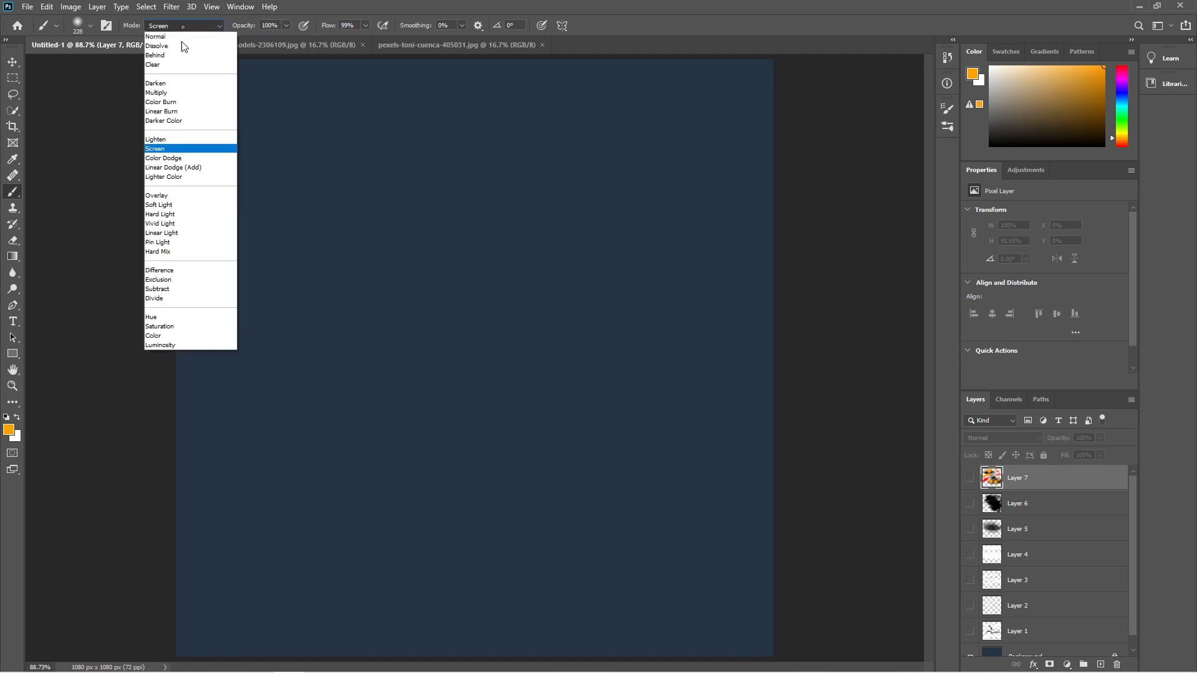
click(178, 38)
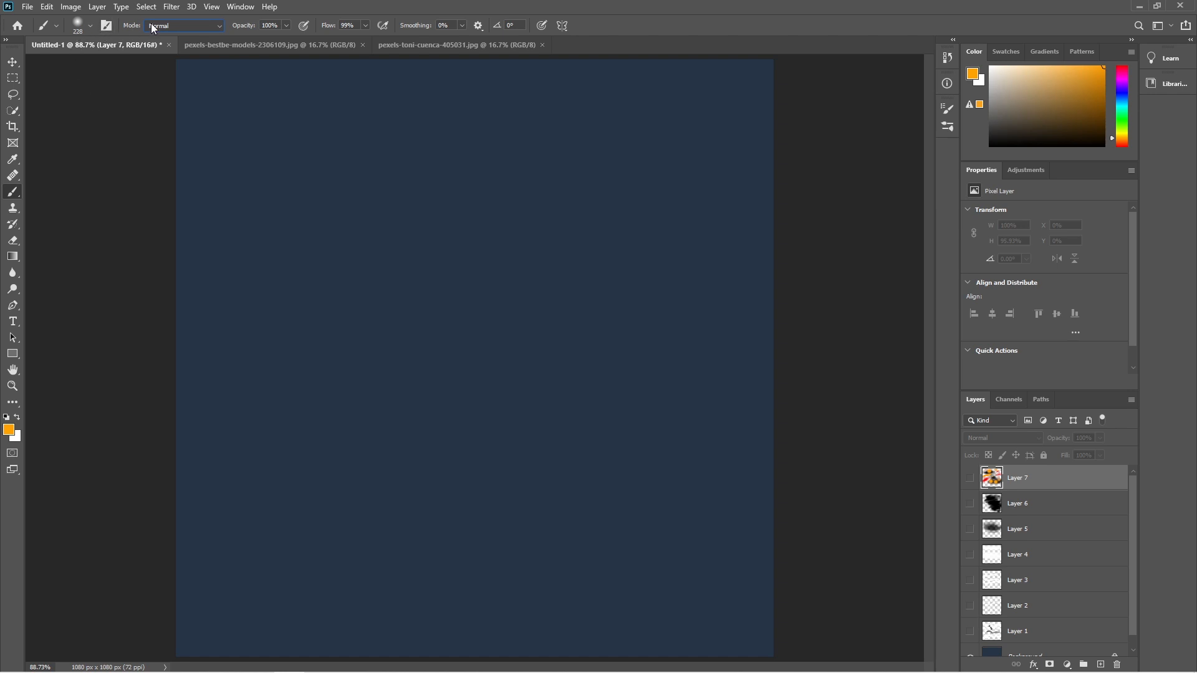
Choose the Hard Round Pressure Size preset from the General Brushes
click(90, 27)
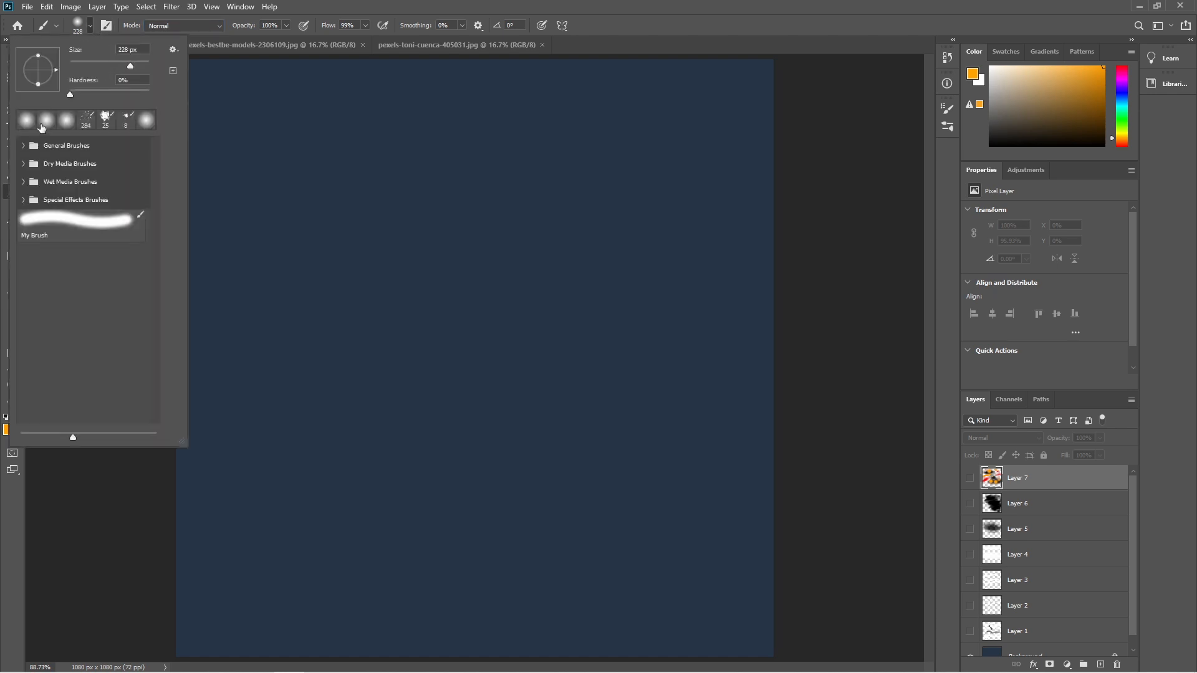
click(23, 146)
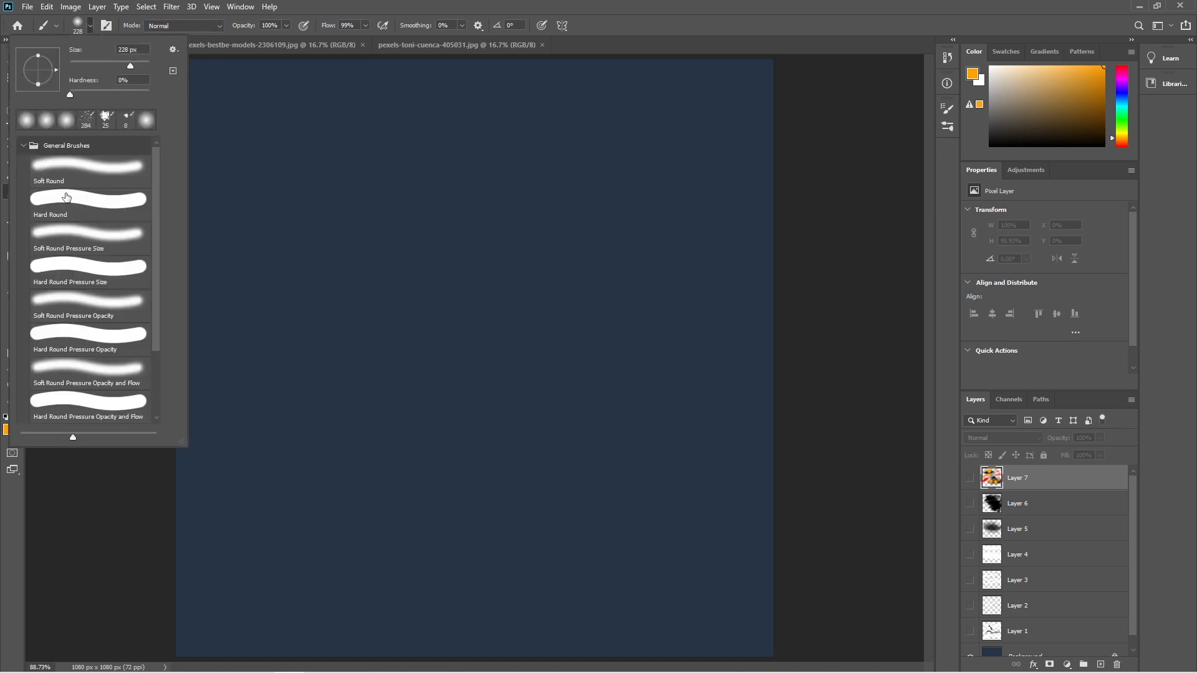
click(66, 197)
click(87, 276)
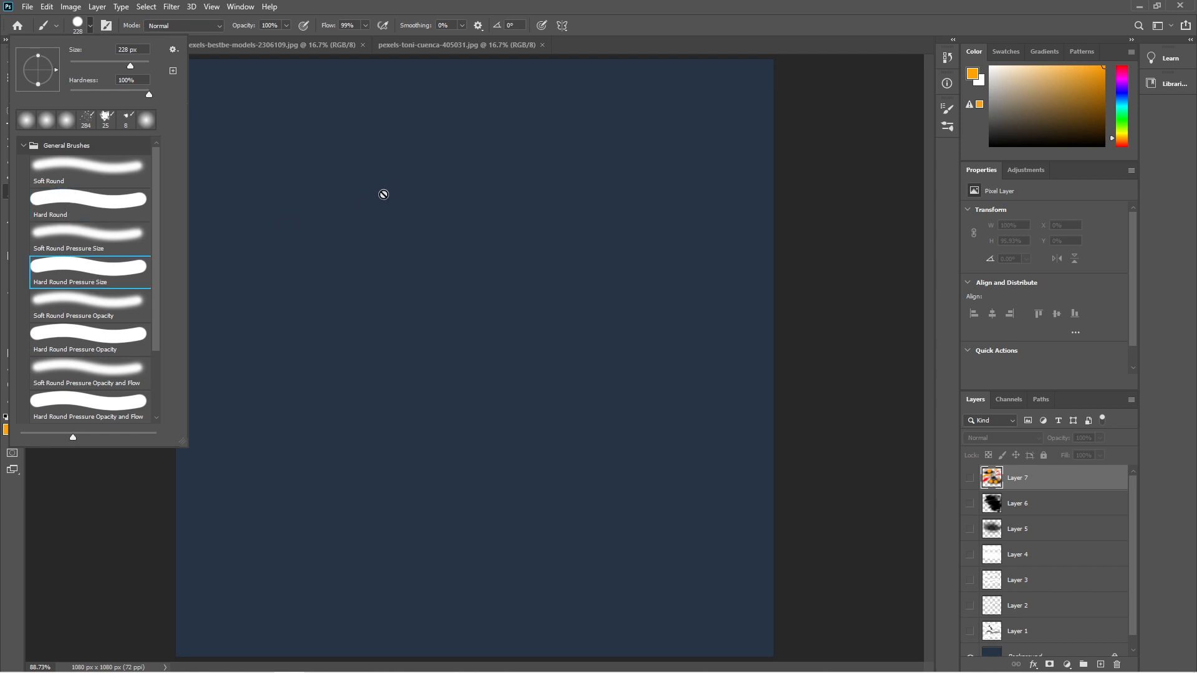
click(454, 33)
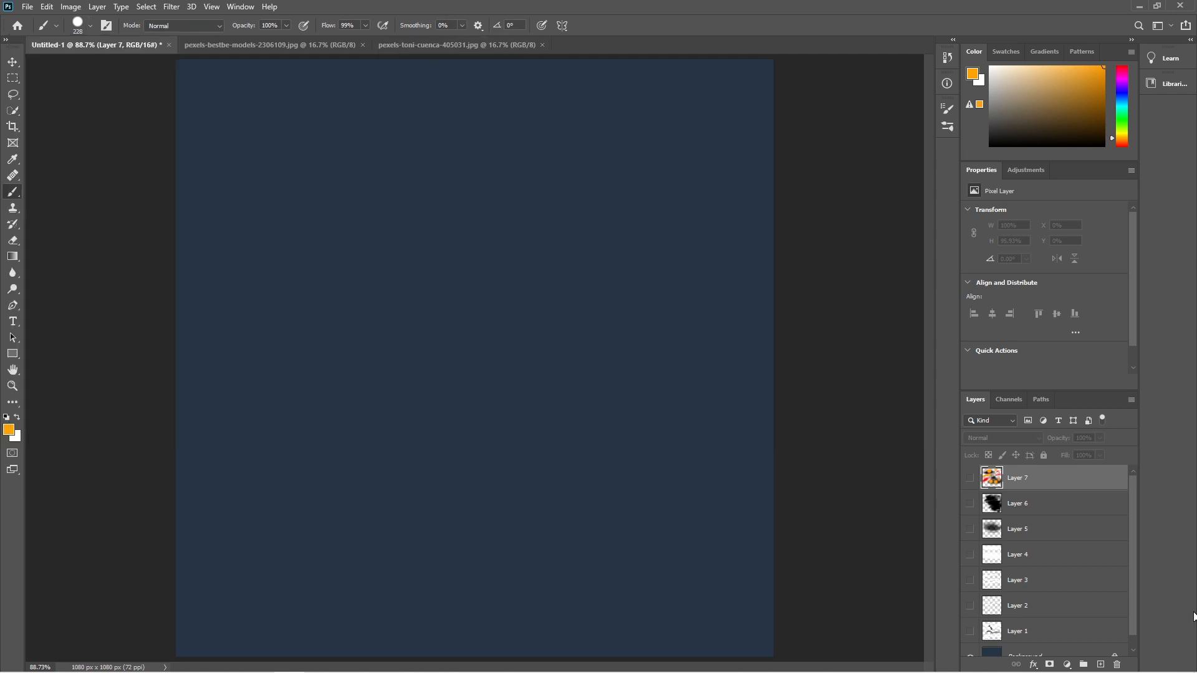
click(1101, 664)
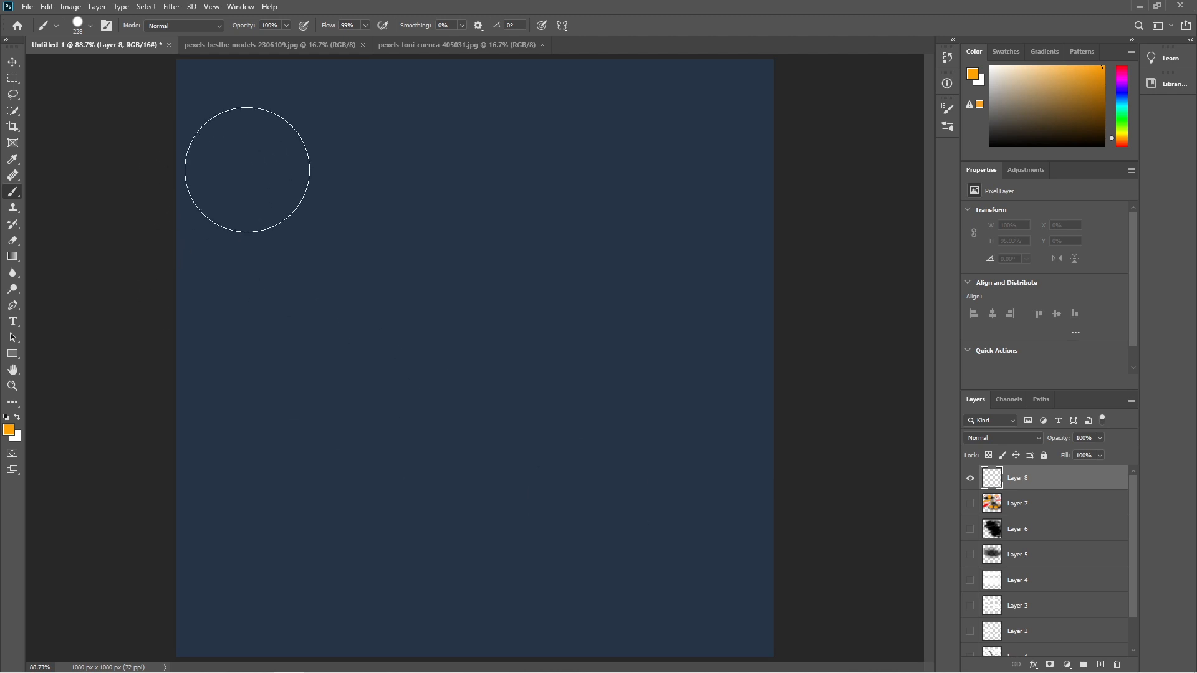
key(alt)
mouse_move(398, 194)
mouse_down()
mouse_move(334, 226)
mouse_move(307, 229)
mouse_move(307, 210)
mouse_up()
mouse_move(658, 315)
mouse_down()
mouse_move(717, 419)
mouse_move(727, 474)
mouse_up()
key(ctrl+z)
key(ctrl+z)
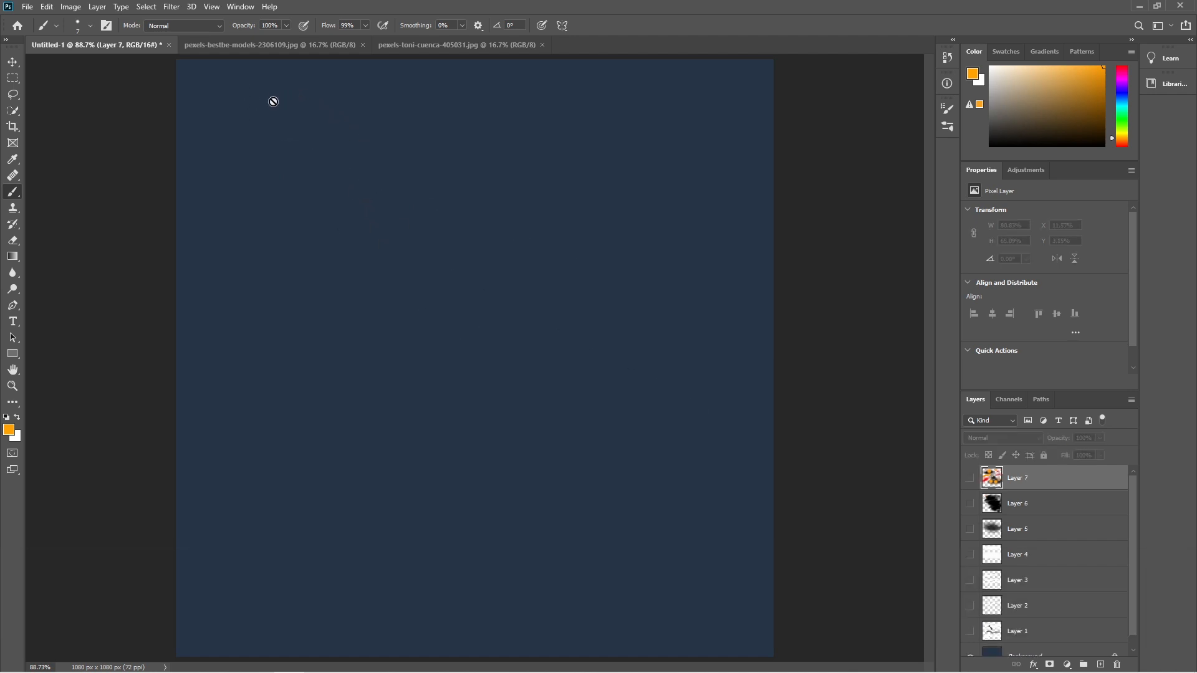
Add a new layer and draw a curved orange stroke diagonally across the canvas with a 15 px brush at 0% smoothing
click(1102, 665)
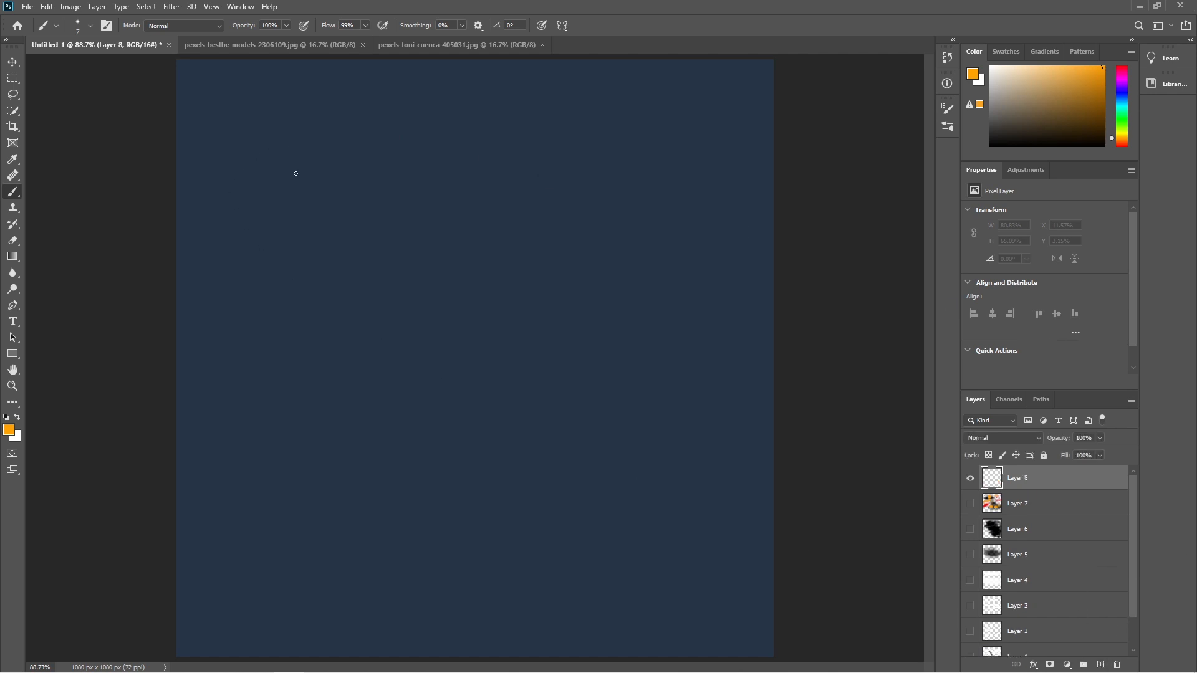
mouse_move(350, 170)
mouse_down()
mouse_move(393, 170)
mouse_move(354, 181)
mouse_move(388, 134)
mouse_move(401, 203)
mouse_move(368, 200)
mouse_move(301, 115)
mouse_move(274, 110)
mouse_move(436, 243)
mouse_up()
drag(263, 112, 617, 332)
mouse_move(234, 134)
mouse_down()
mouse_move(268, 179)
mouse_move(486, 349)
mouse_up()
mouse_move(220, 156)
mouse_down()
mouse_move(574, 377)
mouse_move(567, 470)
mouse_up()
drag(305, 211, 308, 209)
drag(430, 209, 437, 209)
mouse_move(260, 94)
mouse_down()
mouse_move(272, 98)
mouse_move(260, 91)
mouse_move(300, 206)
mouse_move(588, 455)
mouse_move(618, 563)
mouse_up()
scroll(518, 337, up, 5)
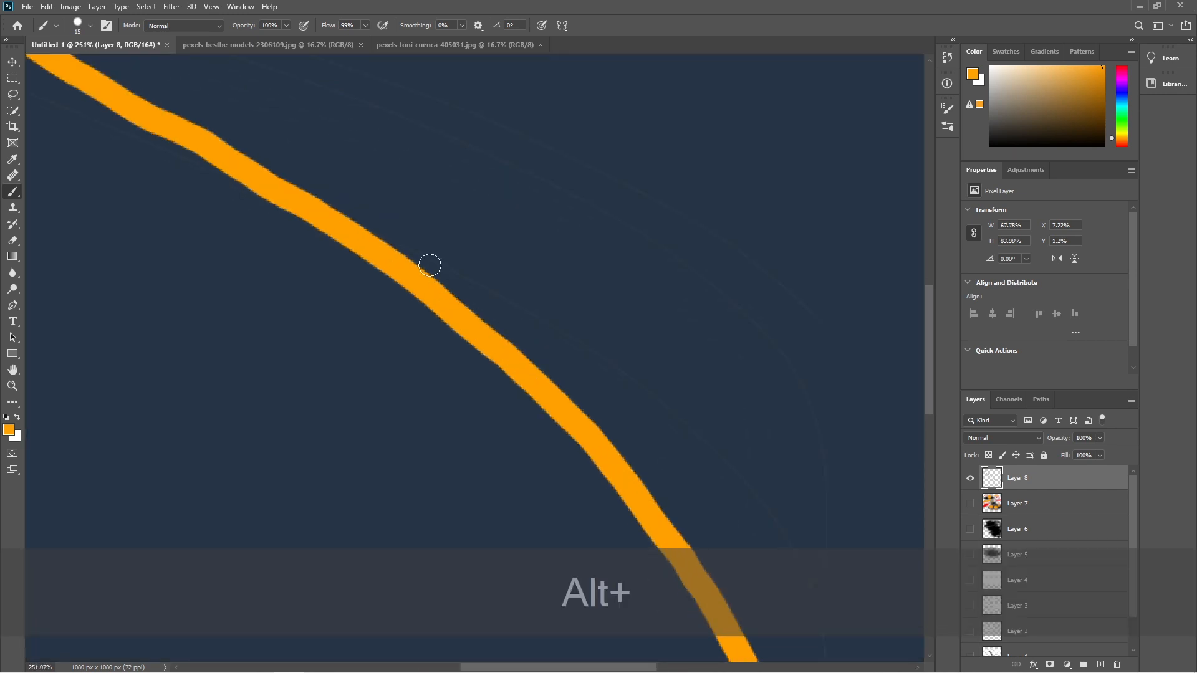
scroll(533, 367, down, 2)
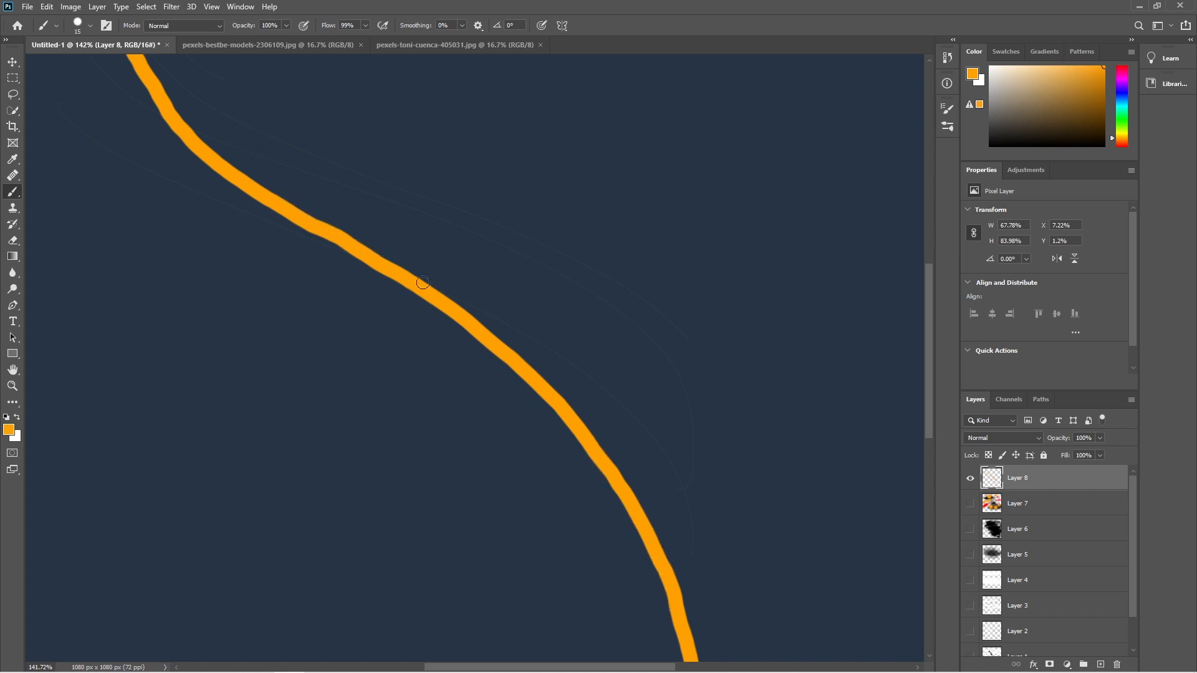
scroll(530, 353, down, 1)
scroll(535, 351, down, 3)
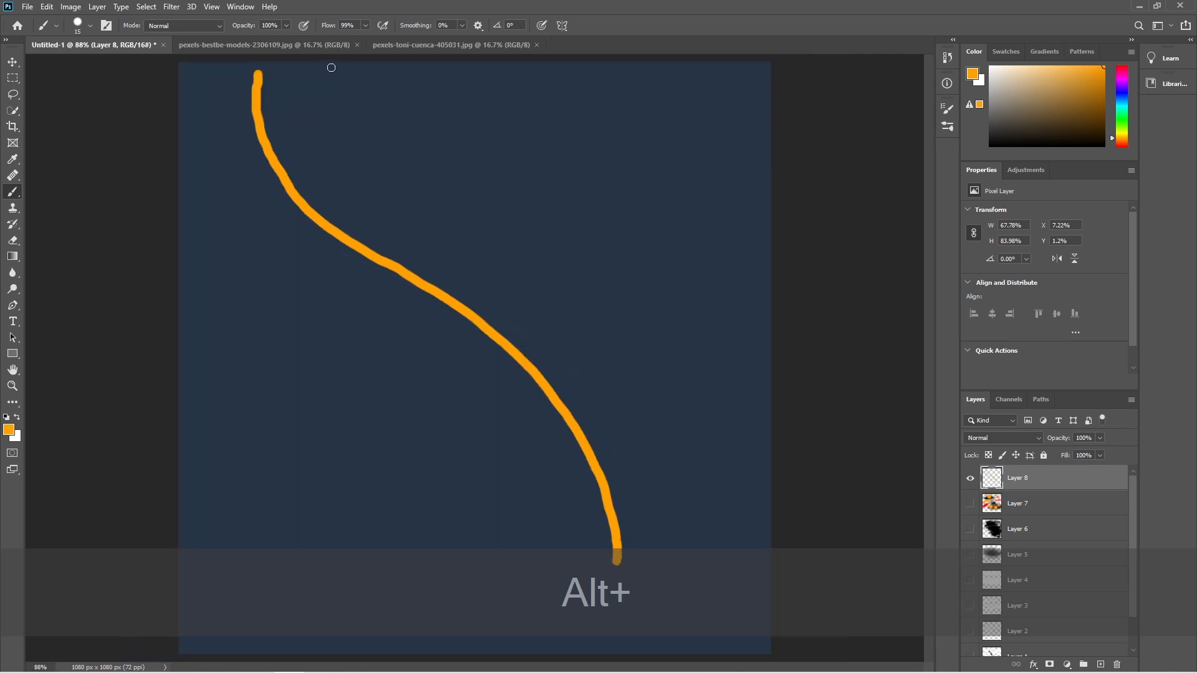
Draw a second unsmoothed curved stroke to the right of the first one and inspect its edges
mouse_move(329, 68)
mouse_down()
mouse_move(384, 169)
mouse_move(586, 362)
mouse_move(642, 524)
mouse_up()
scroll(543, 294, up, 2)
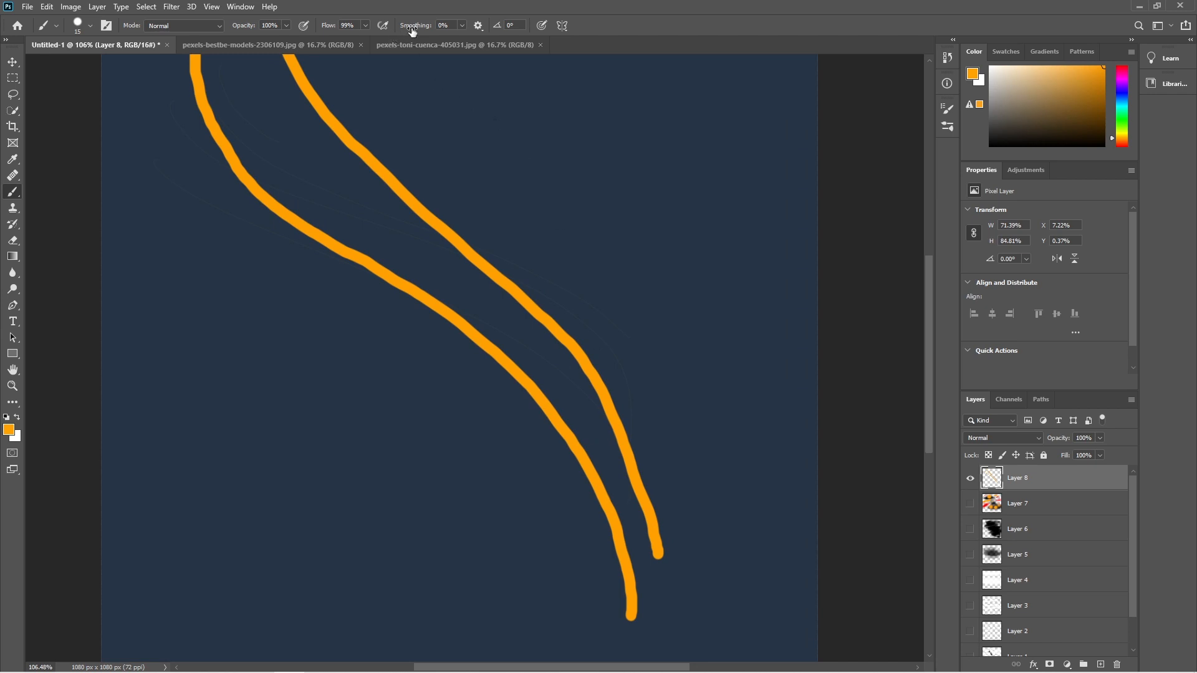
scroll(524, 293, down, 3)
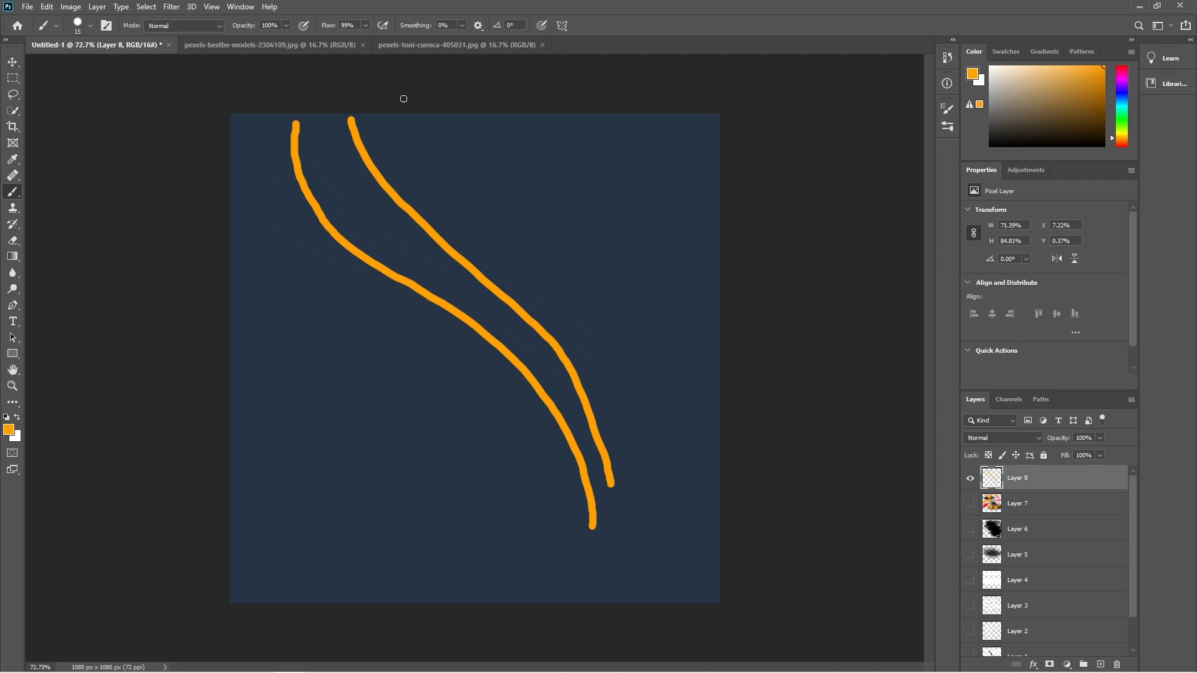
Set the brush smoothing to 100% and draw a third curved stroke beside the two unsmoothed ones, comparing their edges
drag(413, 29, 700, 28)
scroll(456, 167, up, 3)
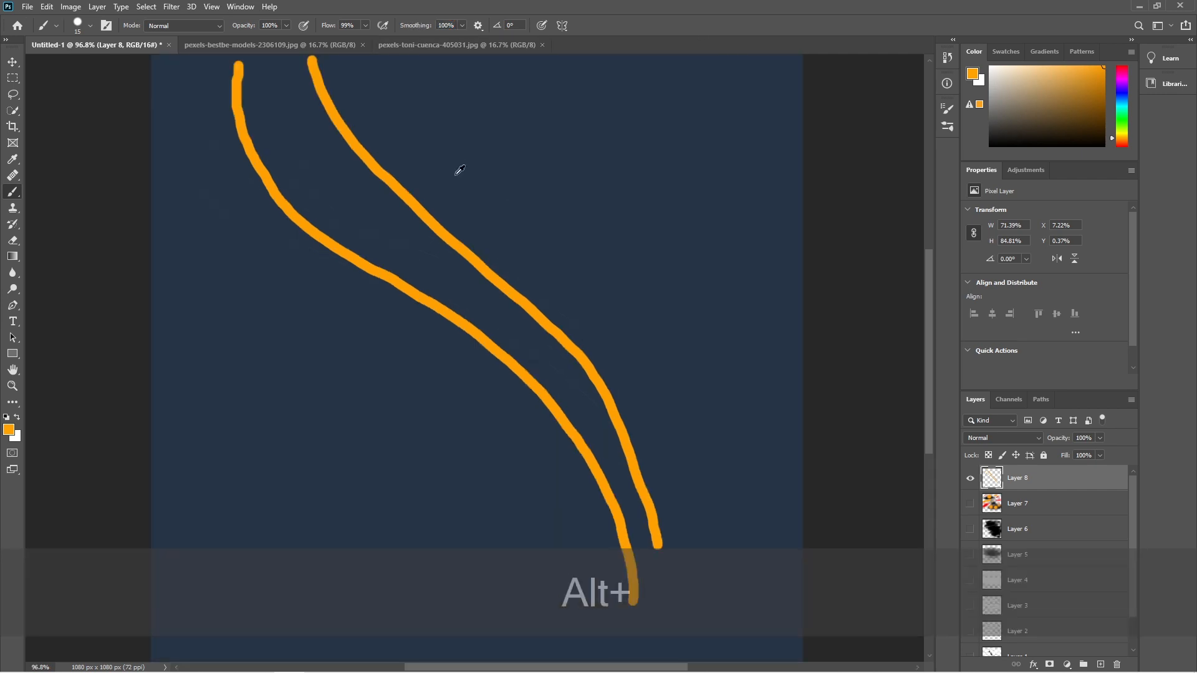
drag(481, 174, 424, 194)
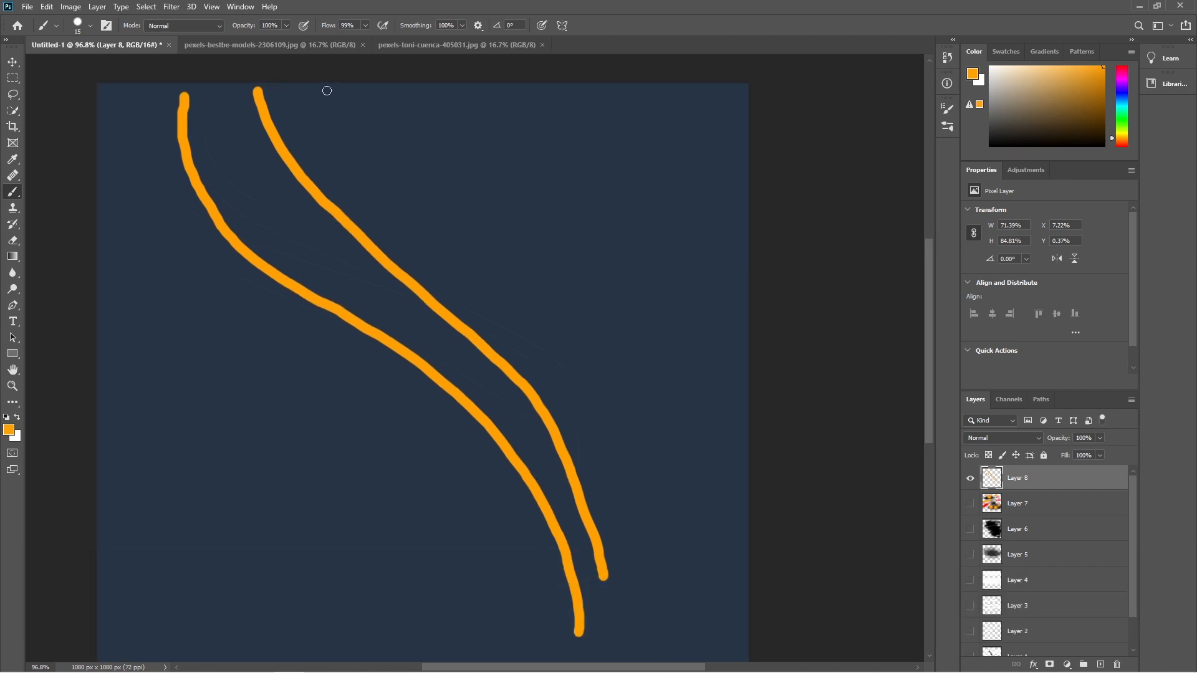
mouse_move(339, 118)
mouse_down()
mouse_move(397, 196)
mouse_move(534, 315)
mouse_move(603, 416)
mouse_move(633, 561)
mouse_up()
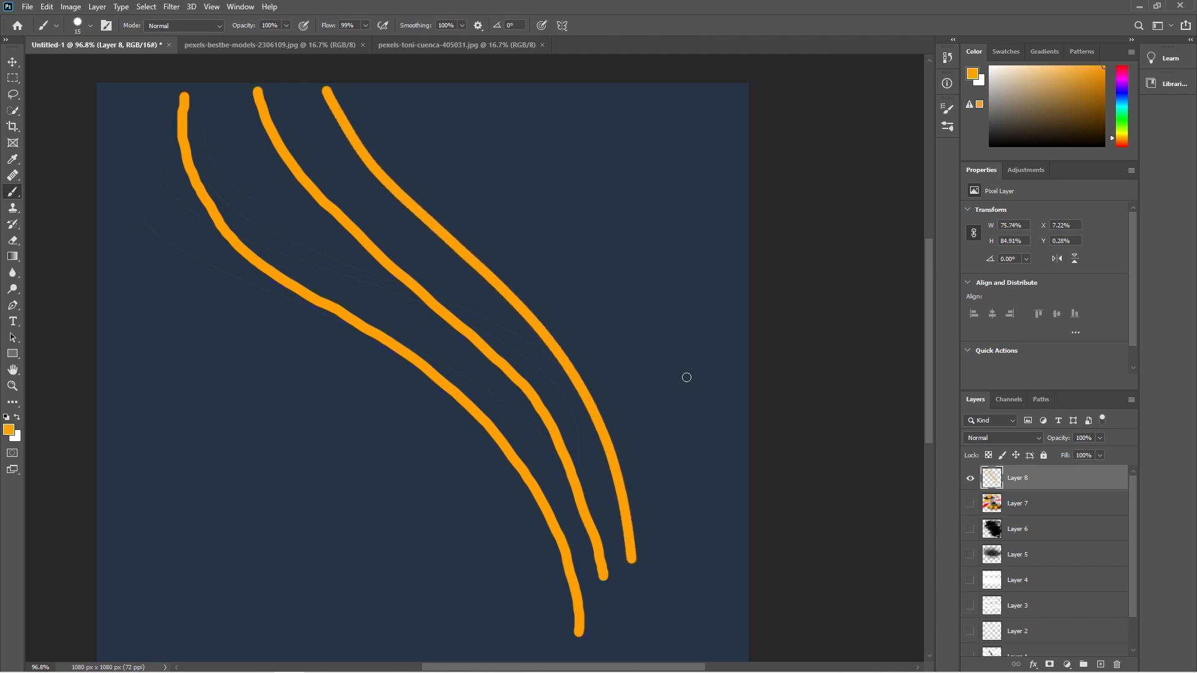
scroll(624, 355, up, 3)
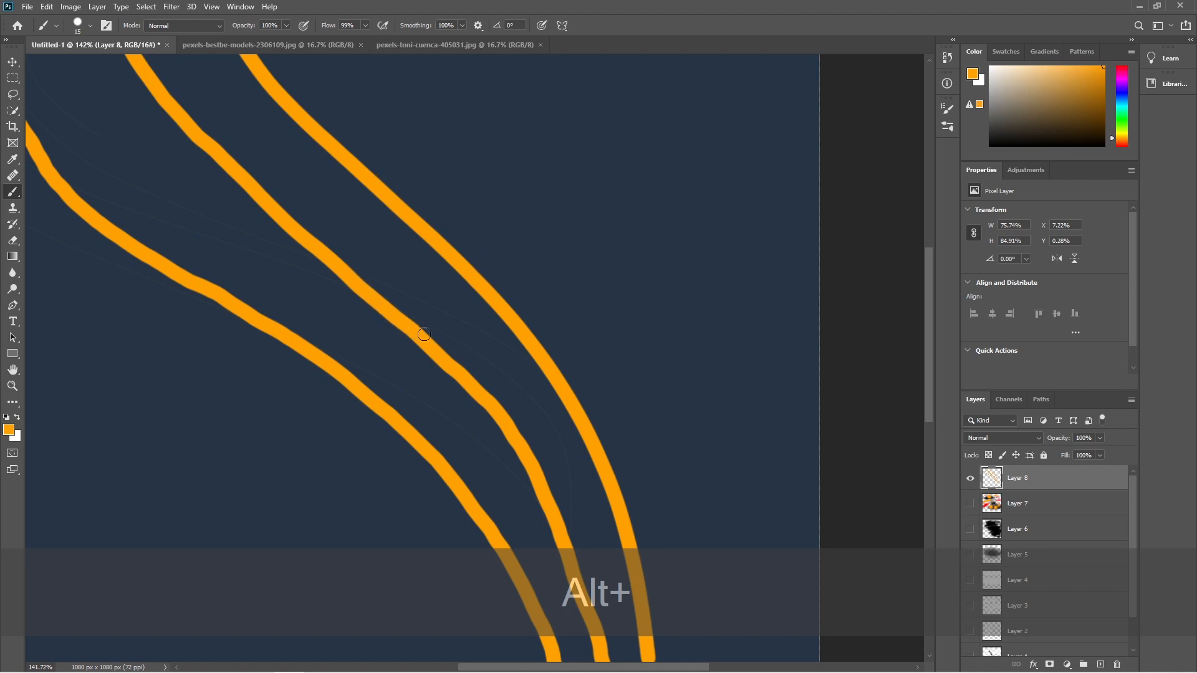
scroll(490, 413, down, 3)
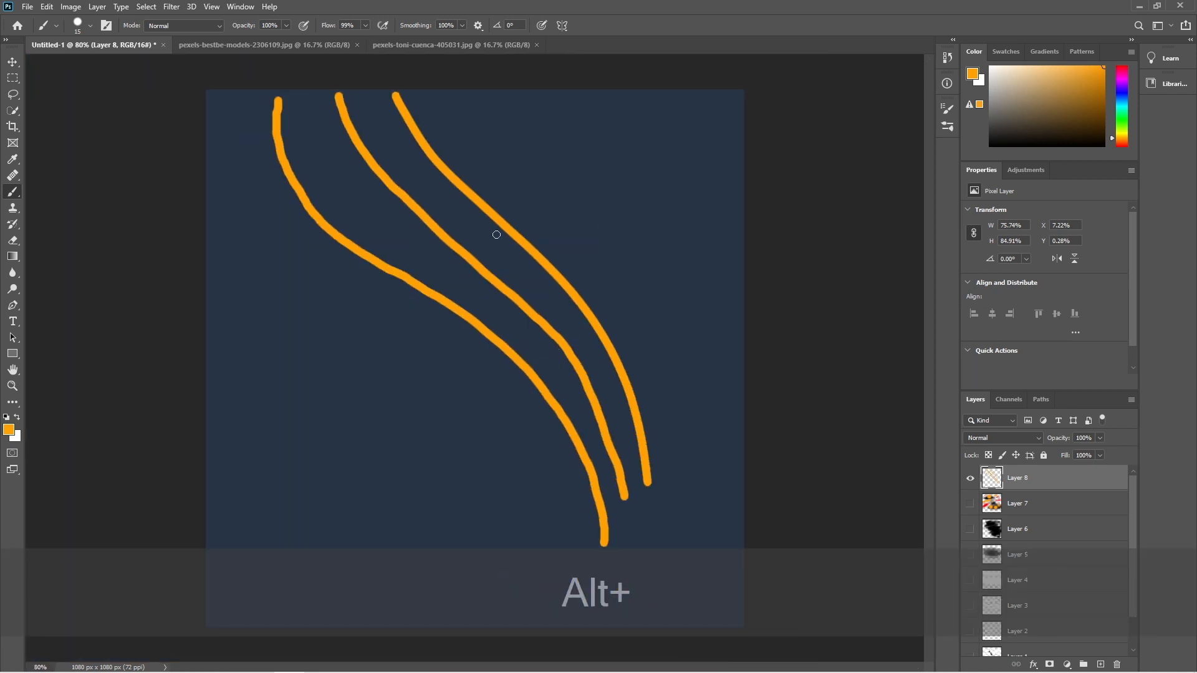
Draw two more smoothed curves, one below the leftmost stroke and one to the right of the rightmost stroke
key(alt+space)
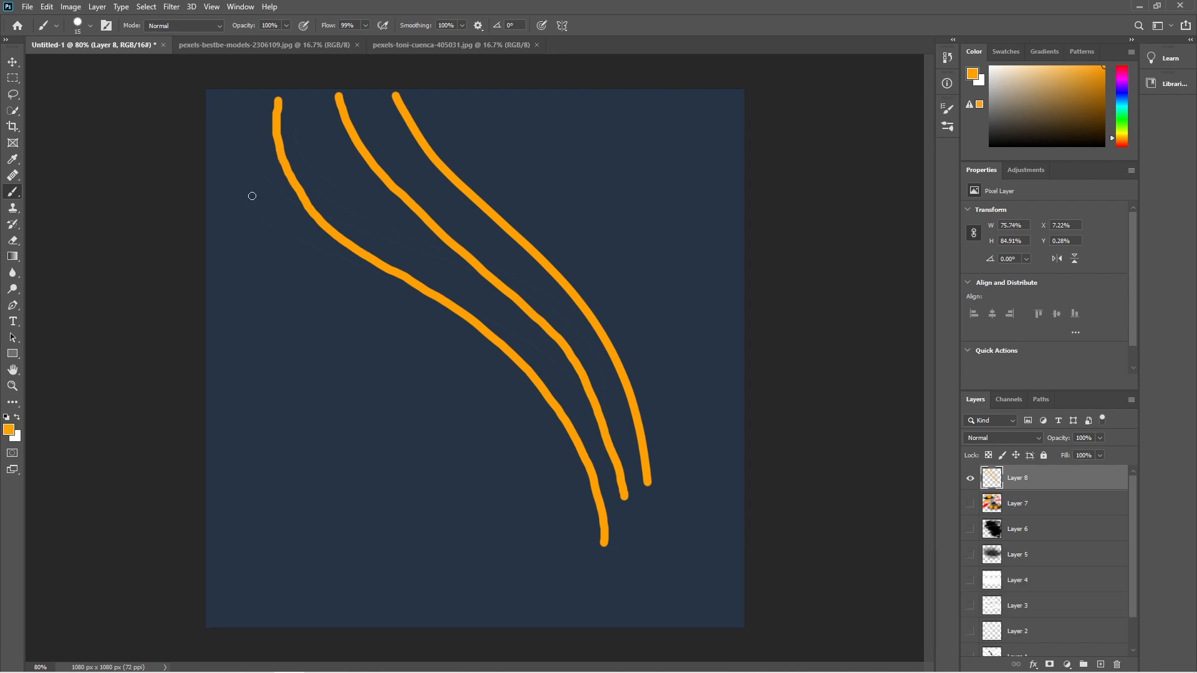
mouse_move(252, 196)
mouse_down()
mouse_move(300, 298)
mouse_move(354, 358)
mouse_move(457, 418)
mouse_move(516, 492)
mouse_move(549, 589)
mouse_up()
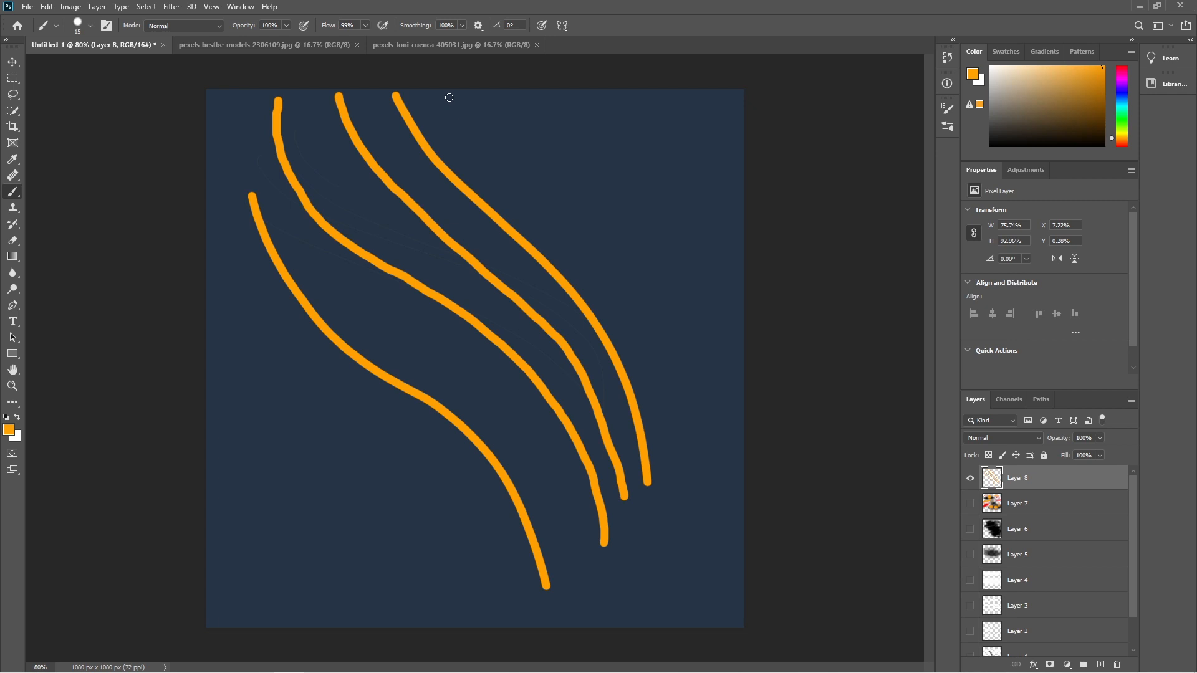
mouse_move(449, 97)
mouse_down()
mouse_move(613, 300)
mouse_move(659, 385)
mouse_move(683, 498)
mouse_up()
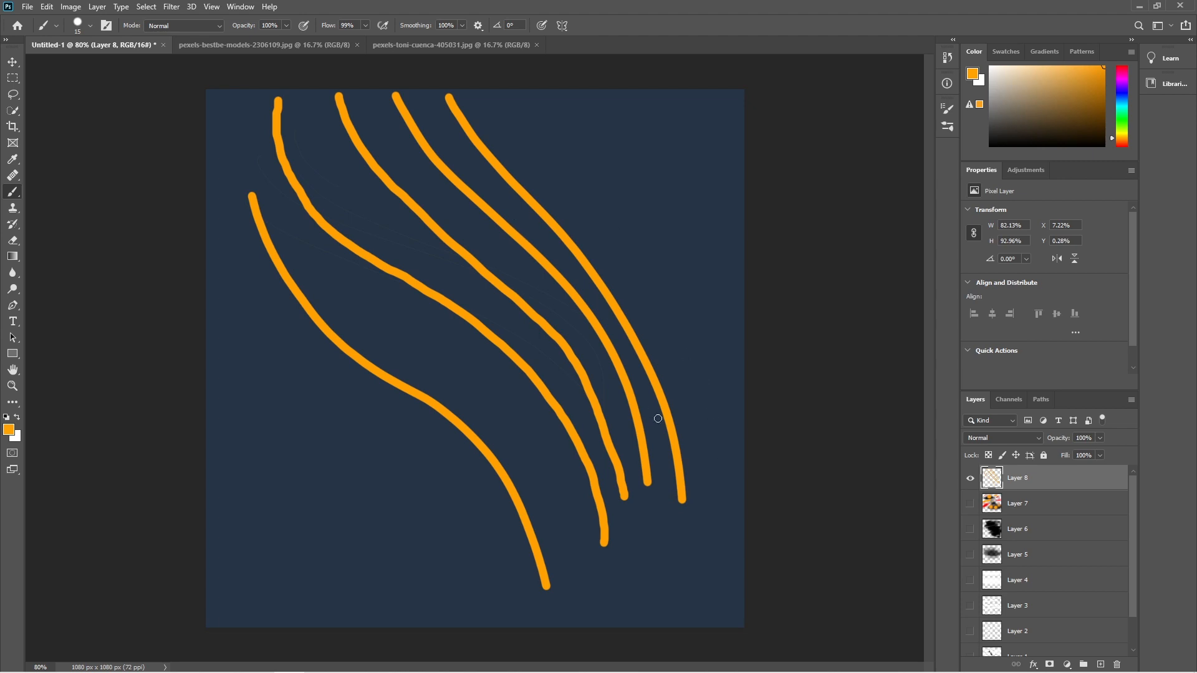
Set smoothing to 0%, undo the rightmost curve and draw a teardrop outline in the canvas's upper right with a 6 px brush
mouse_move(635, 293)
mouse_down()
mouse_move(624, 298)
mouse_move(655, 267)
mouse_up()
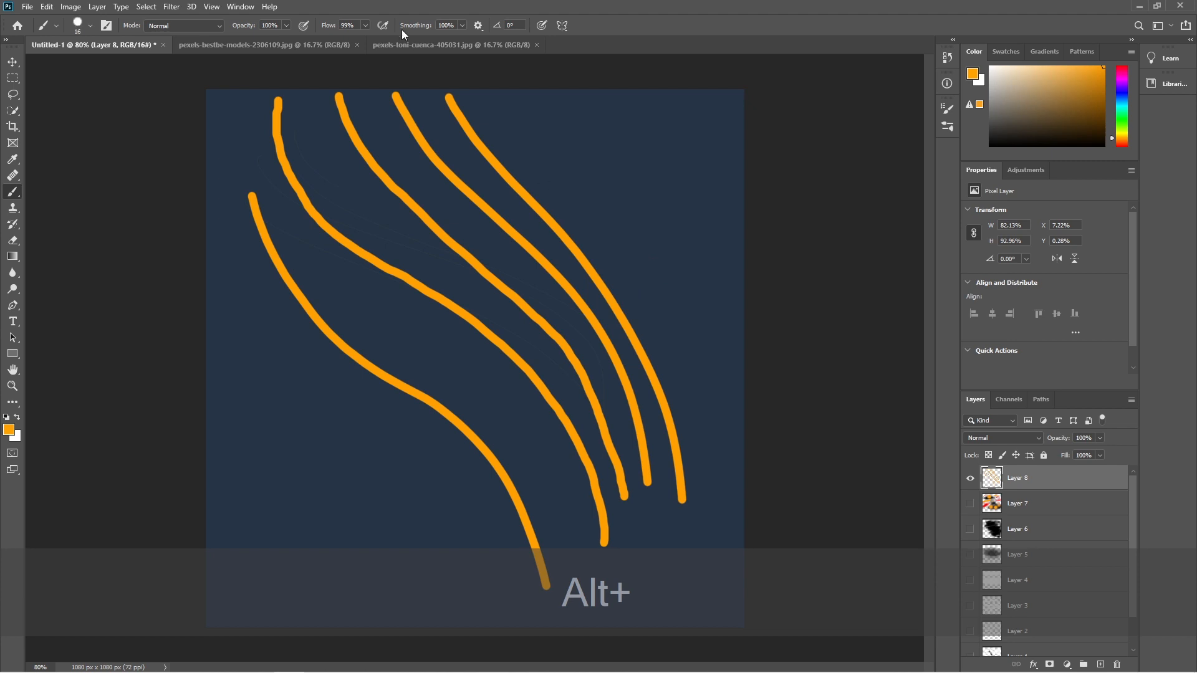
drag(403, 30, 346, 32)
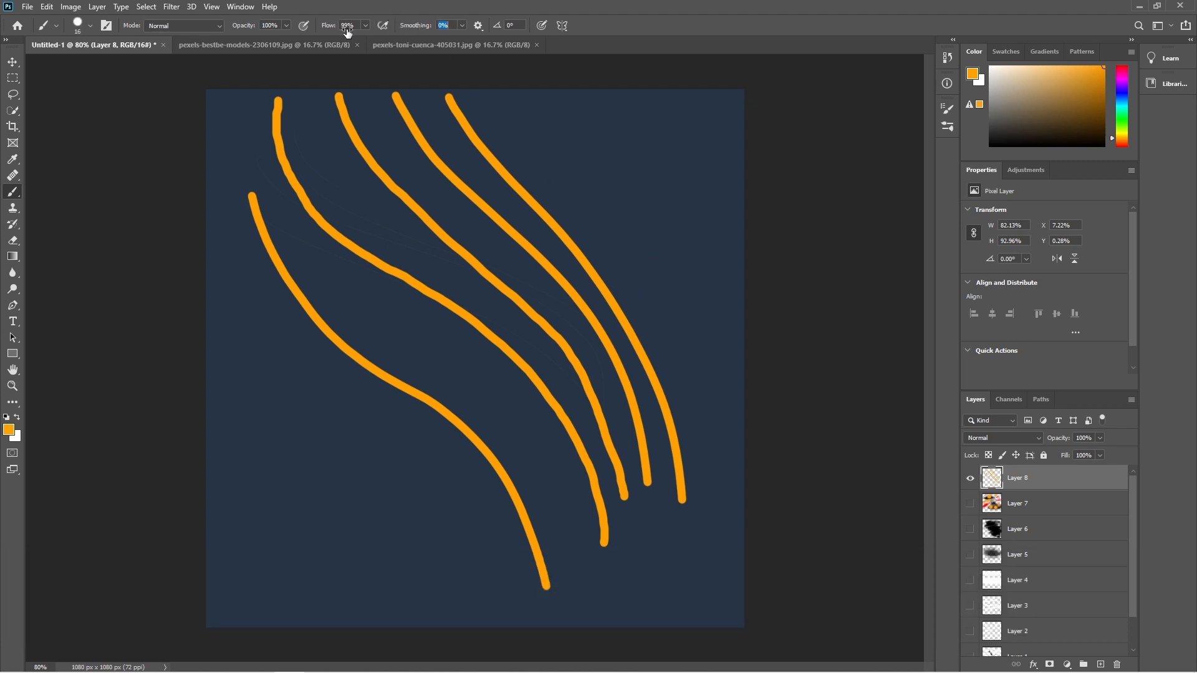
mouse_move(644, 133)
mouse_down()
mouse_move(684, 218)
mouse_move(696, 291)
mouse_move(631, 321)
mouse_up()
key(ctrl+z)
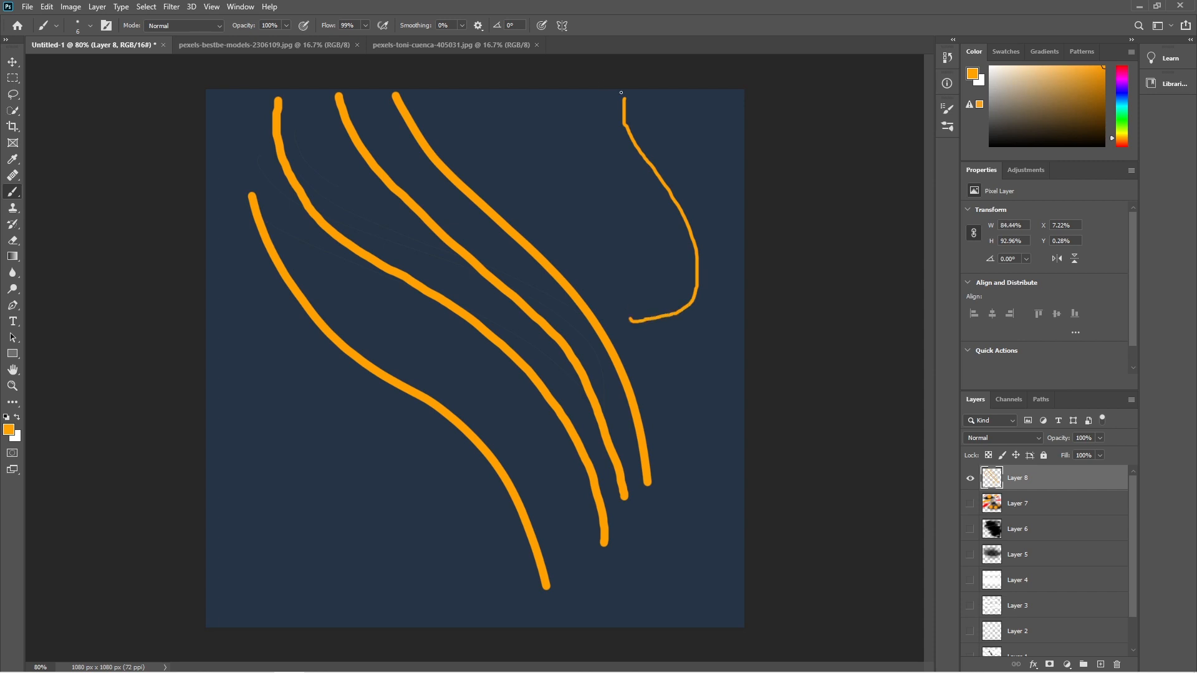
mouse_move(623, 102)
mouse_down()
mouse_move(564, 232)
mouse_move(572, 286)
mouse_move(610, 329)
mouse_move(643, 329)
mouse_up()
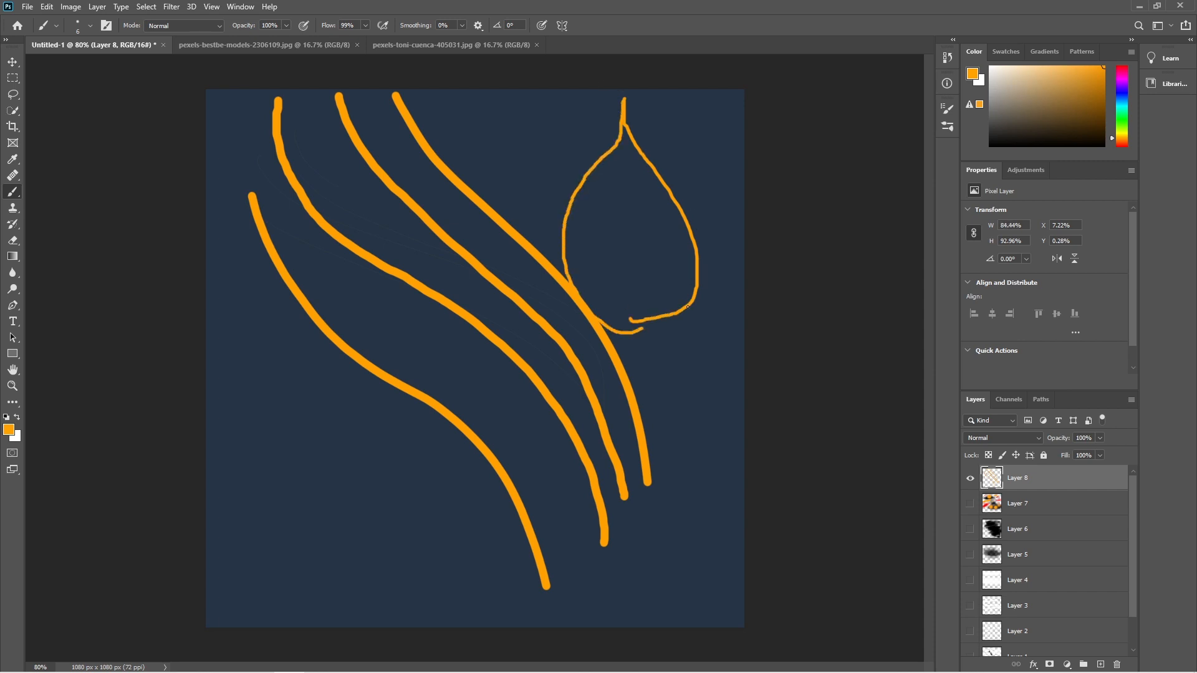
scroll(690, 214, up, 2)
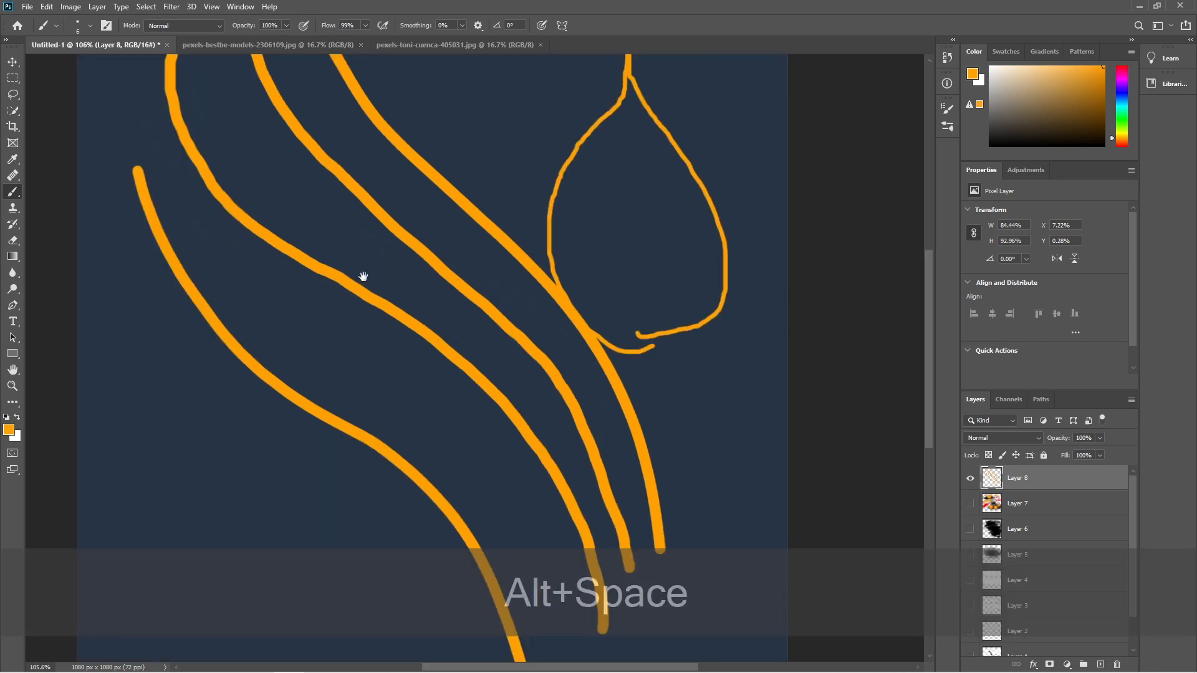
drag(361, 273, 438, 169)
scroll(401, 366, down, 2)
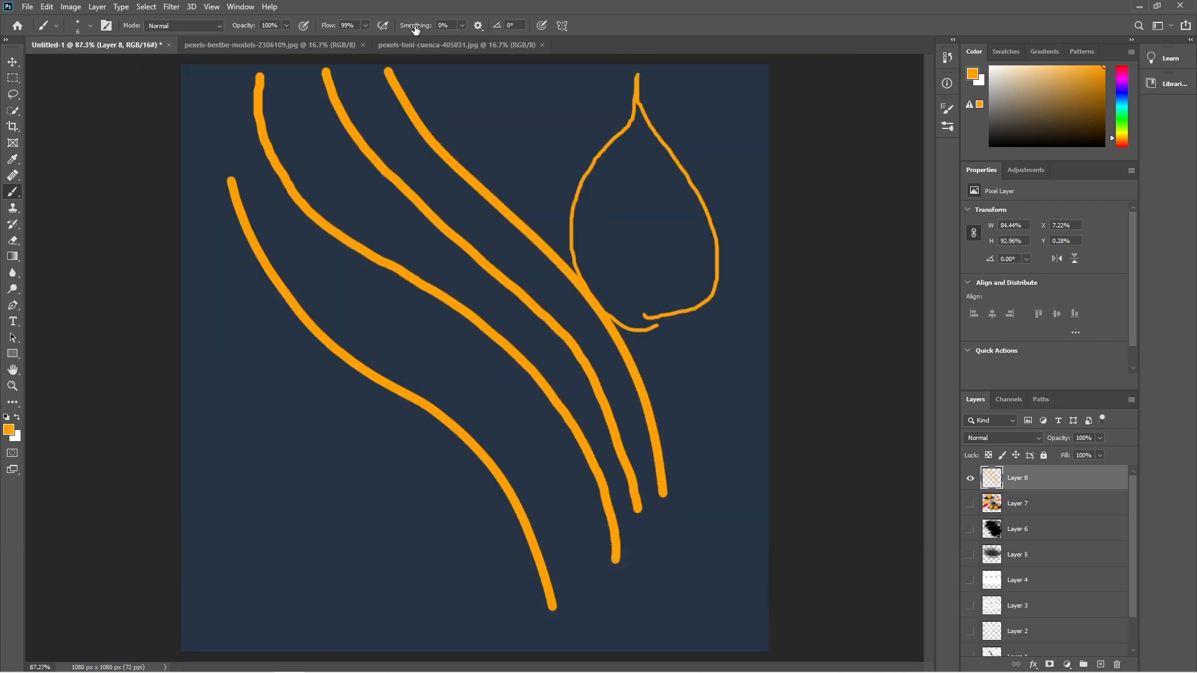
Set smoothing to 100% and draw a matching teardrop outline in two strokes in the canvas's lower left
drag(415, 28, 499, 37)
mouse_move(324, 390)
mouse_down()
mouse_move(399, 503)
mouse_move(420, 567)
mouse_move(406, 622)
mouse_move(381, 645)
mouse_move(309, 662)
mouse_up()
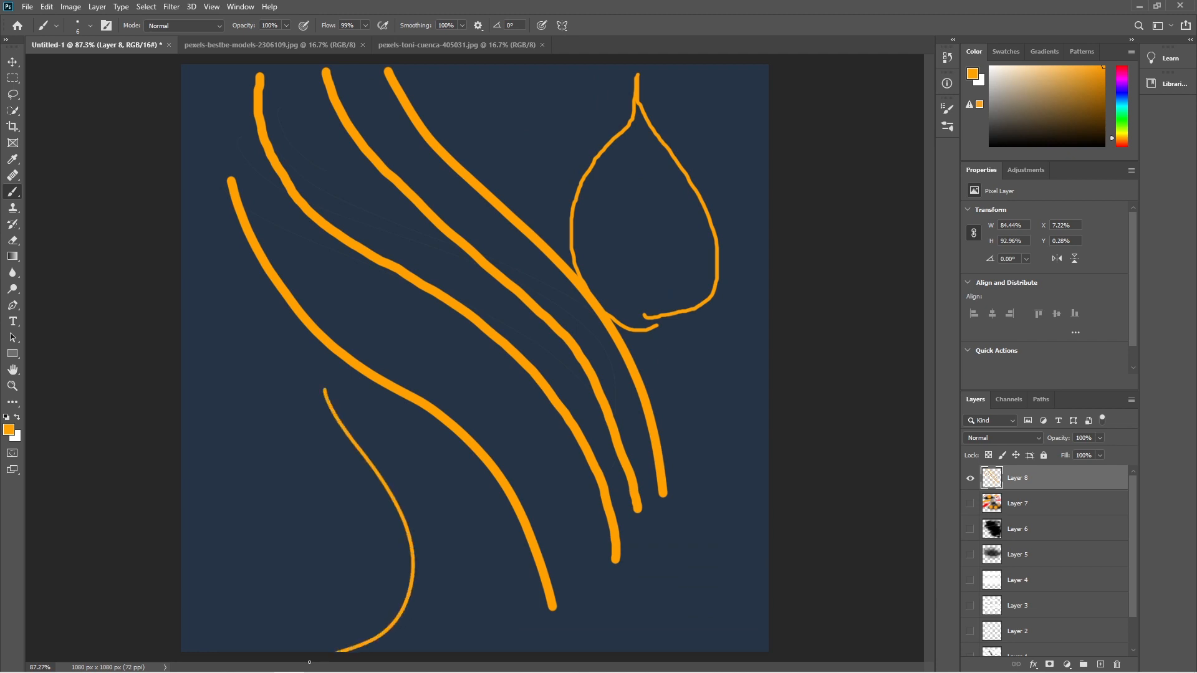
mouse_move(324, 390)
mouse_down()
mouse_move(256, 581)
mouse_move(277, 636)
mouse_move(355, 658)
mouse_up()
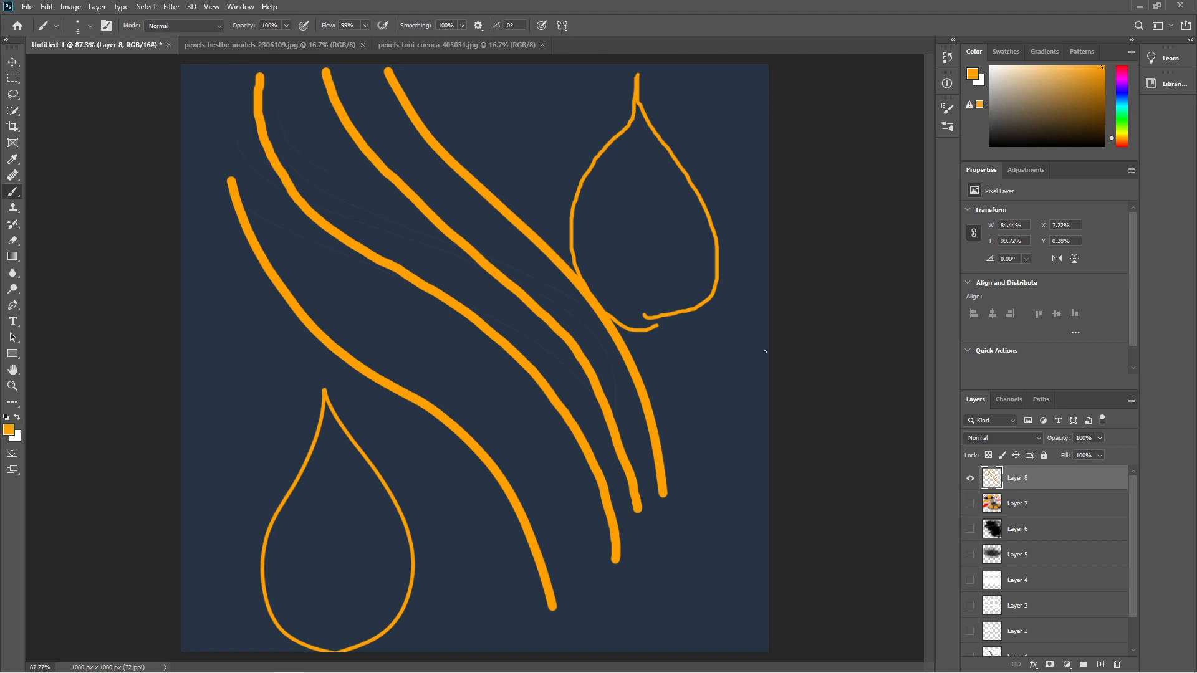
Enable Pulled String Mode in the smoothing options and draw four loose curves across the existing strokes
click(478, 25)
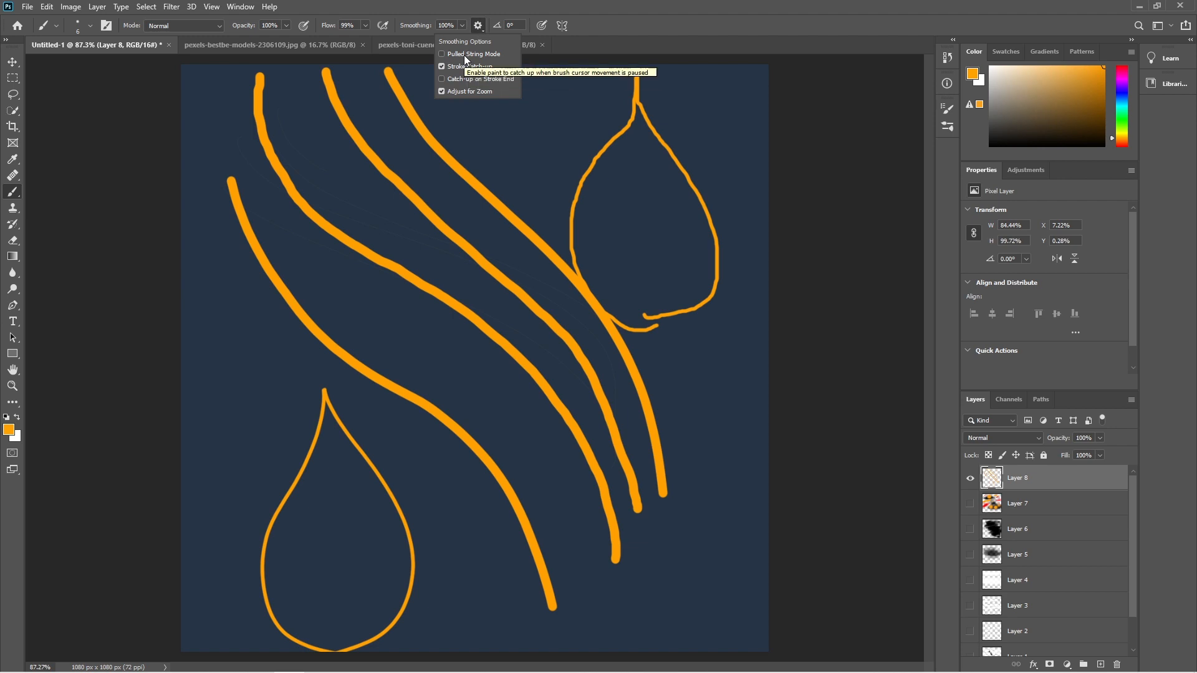
click(466, 55)
click(528, 120)
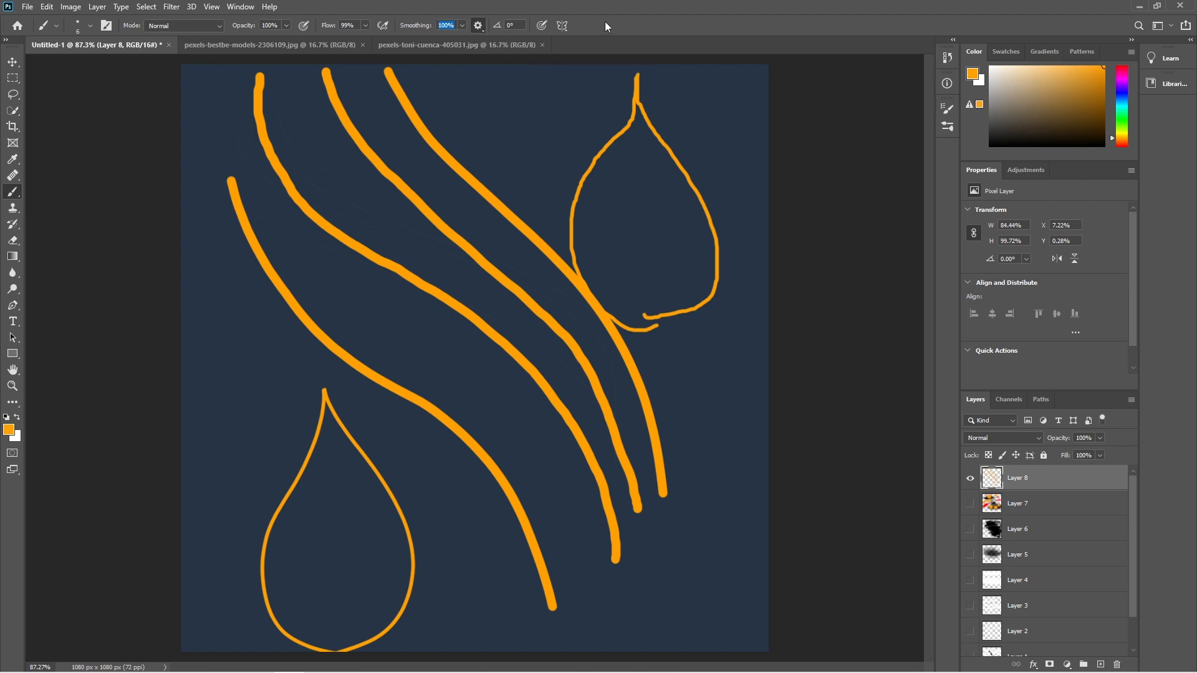
mouse_move(520, 176)
mouse_down()
mouse_move(601, 214)
mouse_move(730, 392)
mouse_move(687, 537)
mouse_move(435, 590)
mouse_move(234, 468)
mouse_move(288, 323)
mouse_move(323, 378)
mouse_up()
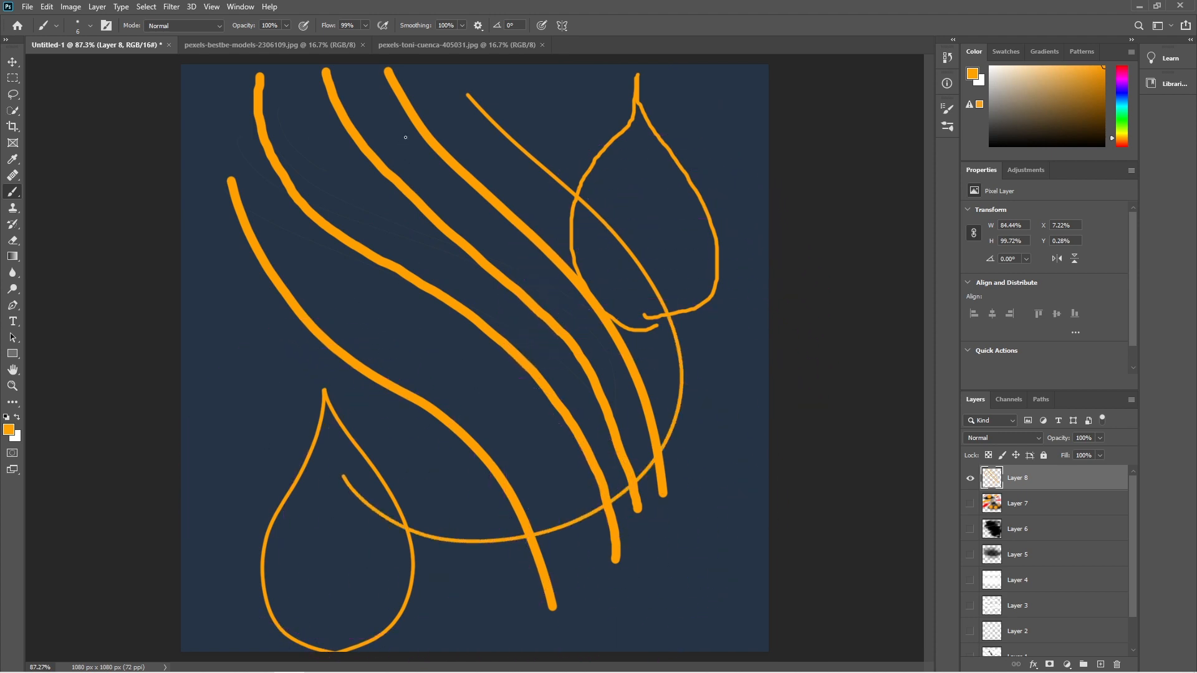
mouse_move(406, 137)
mouse_down()
mouse_move(348, 200)
mouse_move(334, 374)
mouse_move(354, 409)
mouse_up()
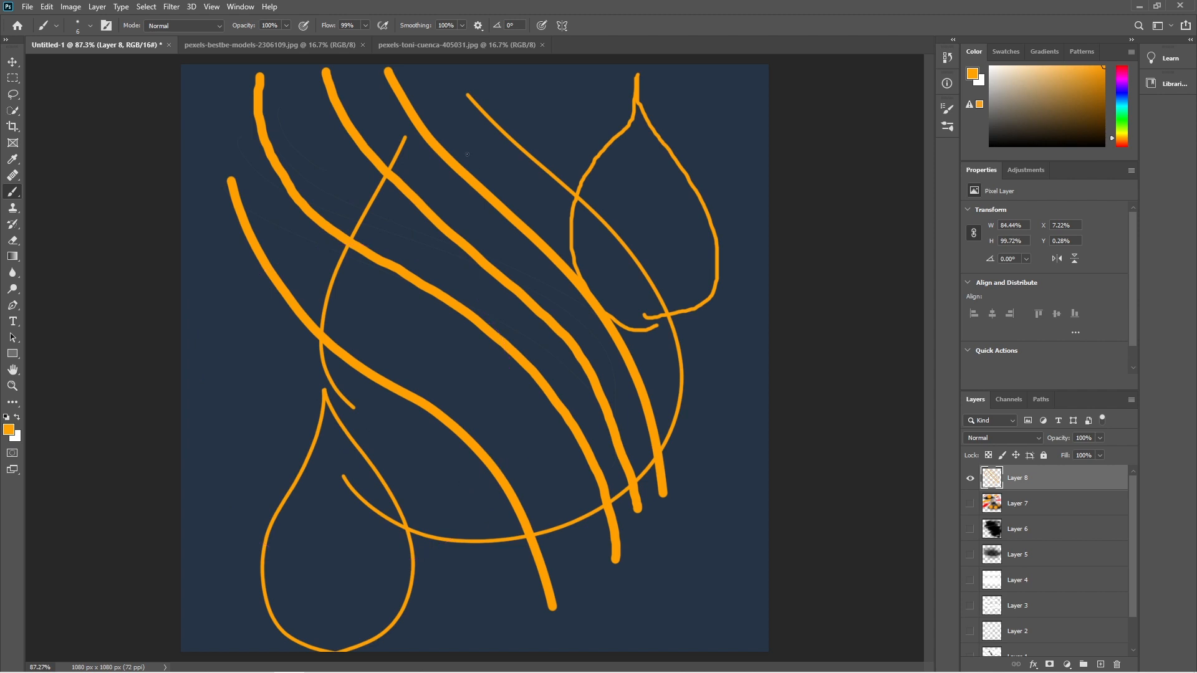
mouse_move(447, 112)
mouse_down()
mouse_move(492, 249)
mouse_move(343, 424)
mouse_up()
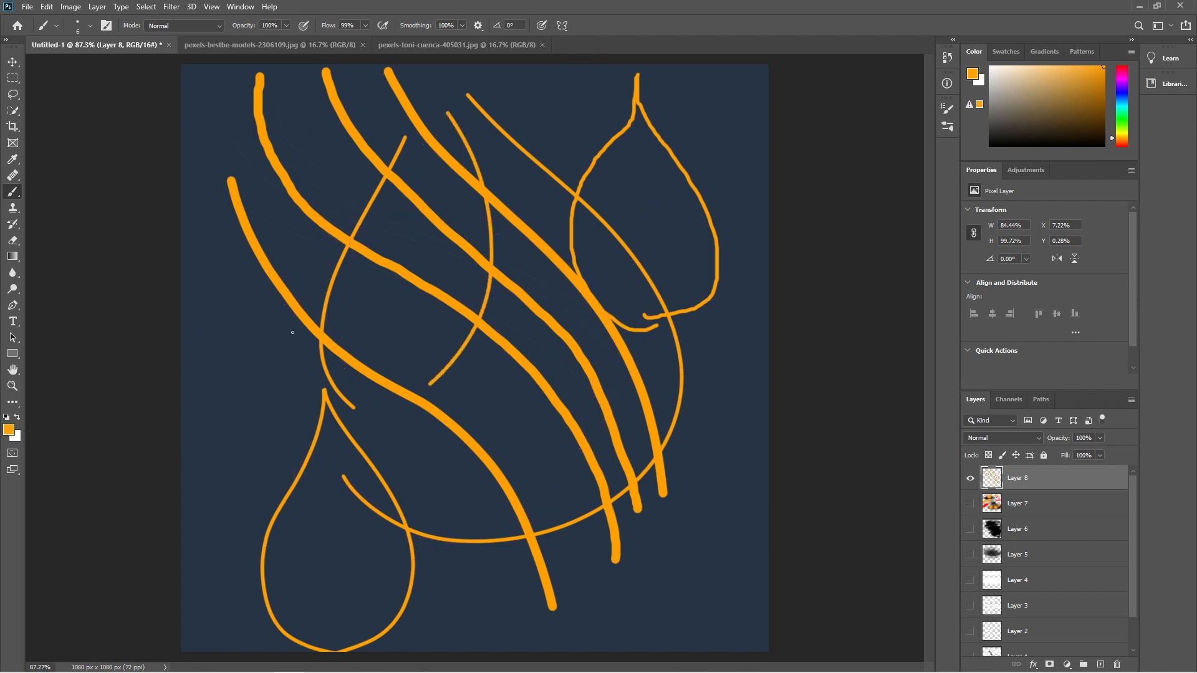
mouse_move(409, 494)
mouse_down()
mouse_move(330, 374)
mouse_move(411, 147)
mouse_move(506, 134)
mouse_up()
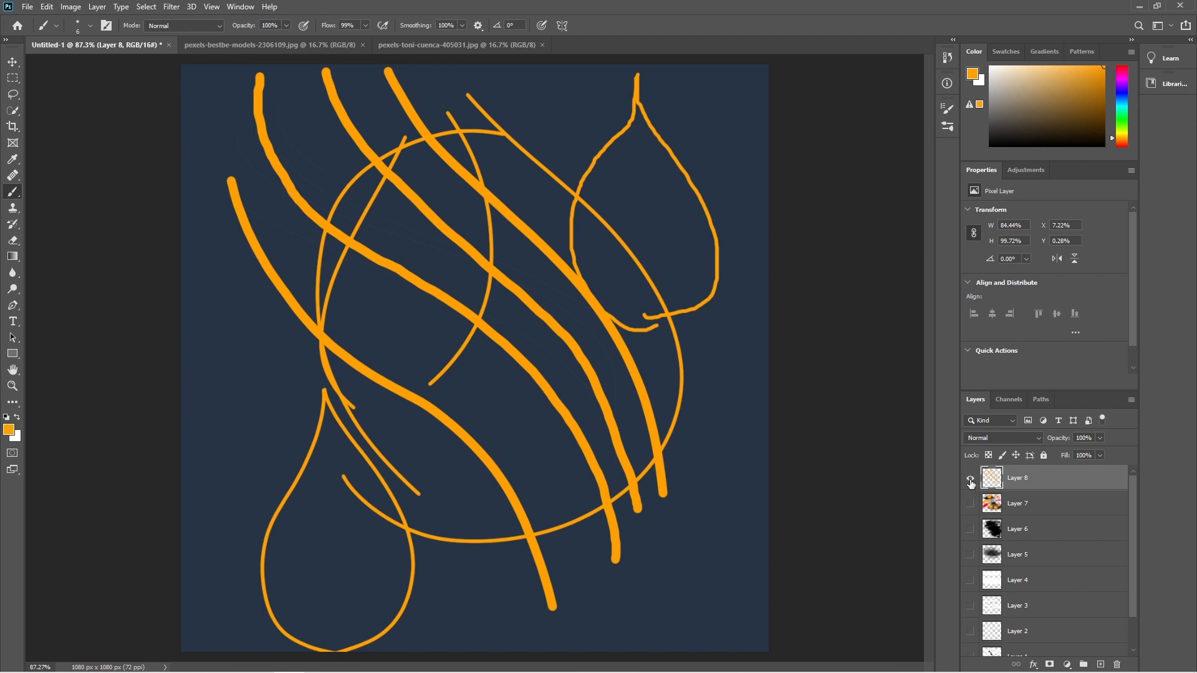
Hide Layer 8, add a new layer and draw an arched stroke across the upper part of the canvas
click(970, 478)
click(1098, 664)
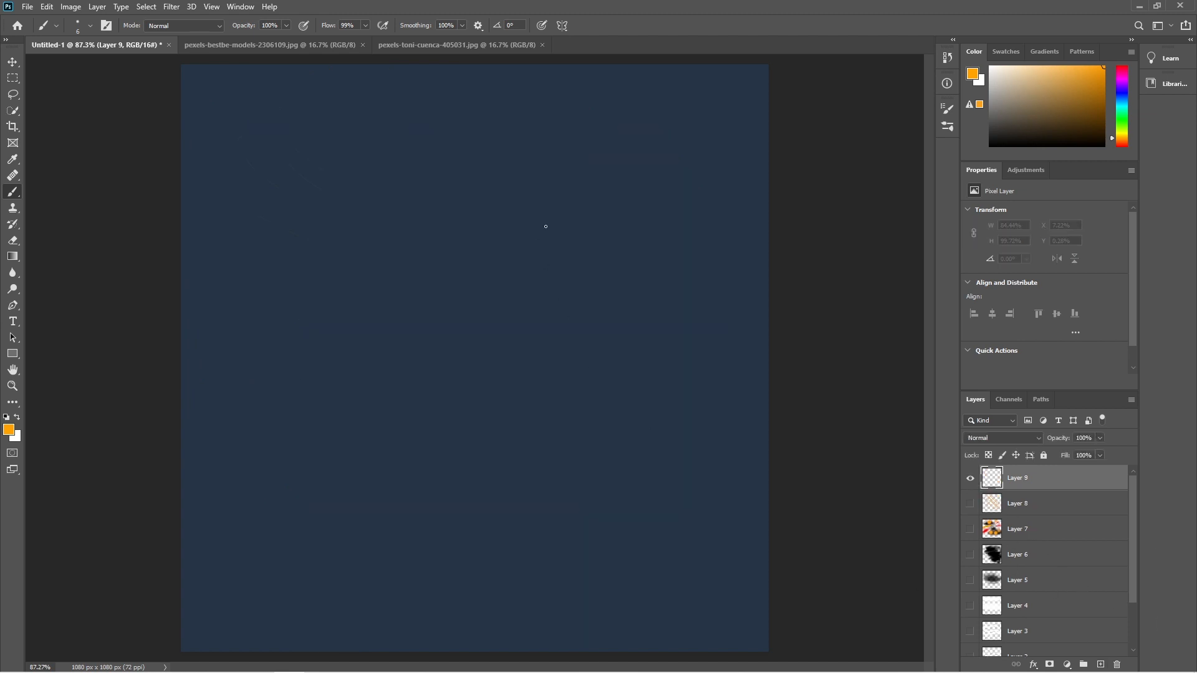
mouse_move(648, 196)
mouse_down()
mouse_move(555, 143)
mouse_move(298, 173)
mouse_move(228, 271)
mouse_move(204, 369)
mouse_move(199, 516)
mouse_move(219, 472)
mouse_up()
Enable Catch-up on Stroke End for the smoothing and draw two more arched strokes, one toward the lower centre and one across the top
click(478, 26)
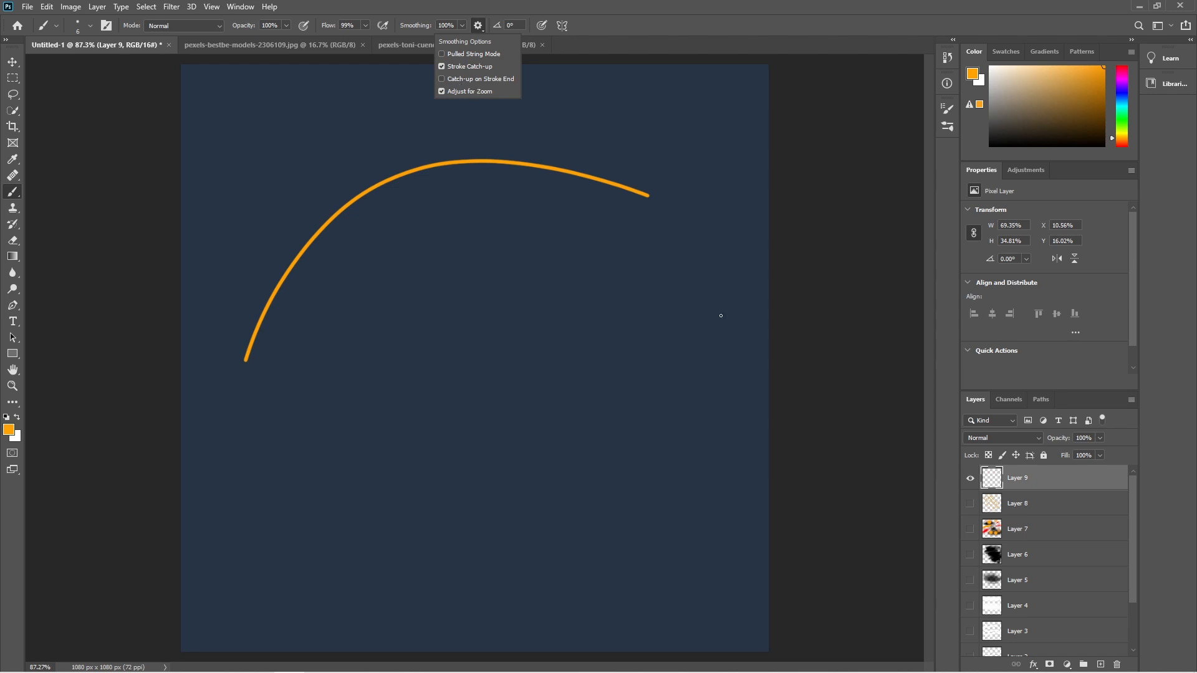
mouse_move(728, 304)
mouse_down()
mouse_move(608, 296)
mouse_move(486, 338)
mouse_move(418, 425)
mouse_move(397, 498)
mouse_move(417, 568)
mouse_up()
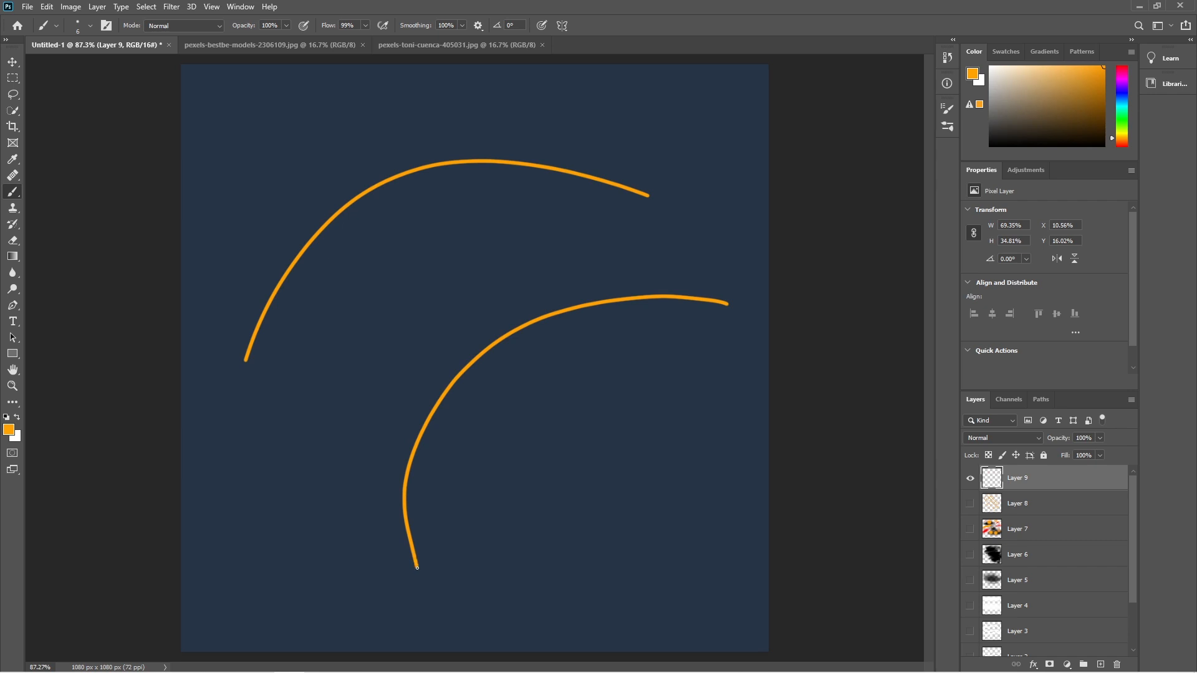
click(479, 25)
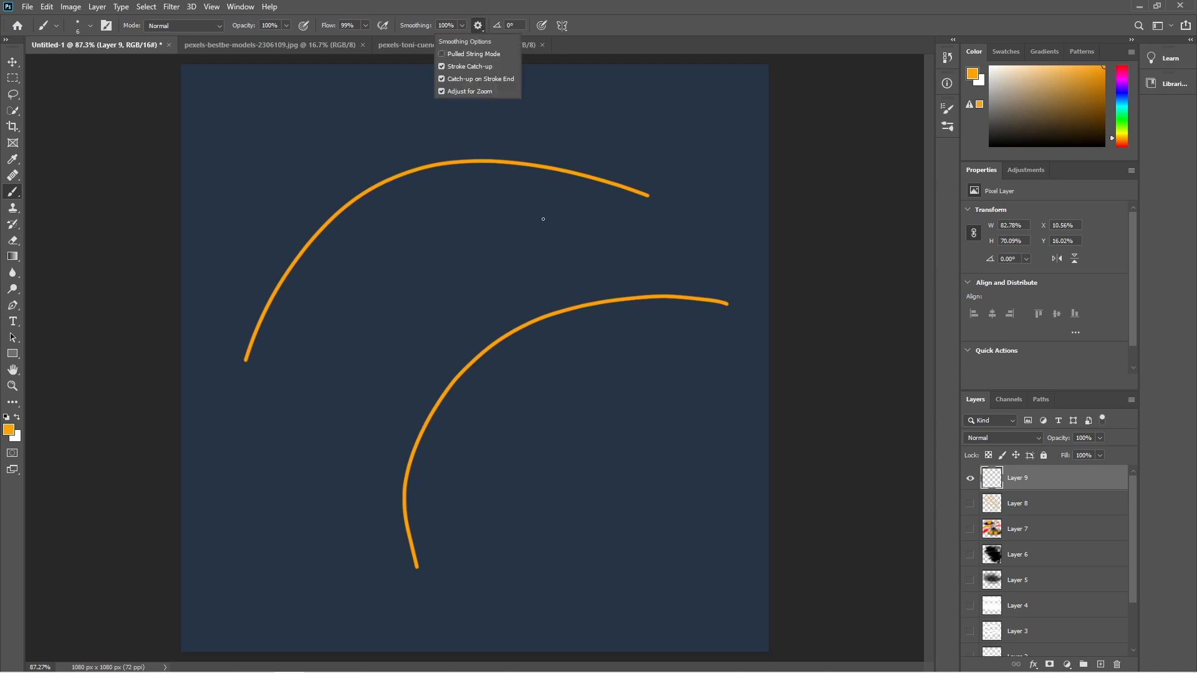
mouse_move(721, 269)
mouse_down()
mouse_move(673, 133)
mouse_move(541, 108)
mouse_move(363, 147)
mouse_move(288, 203)
mouse_move(283, 325)
mouse_move(326, 398)
mouse_up()
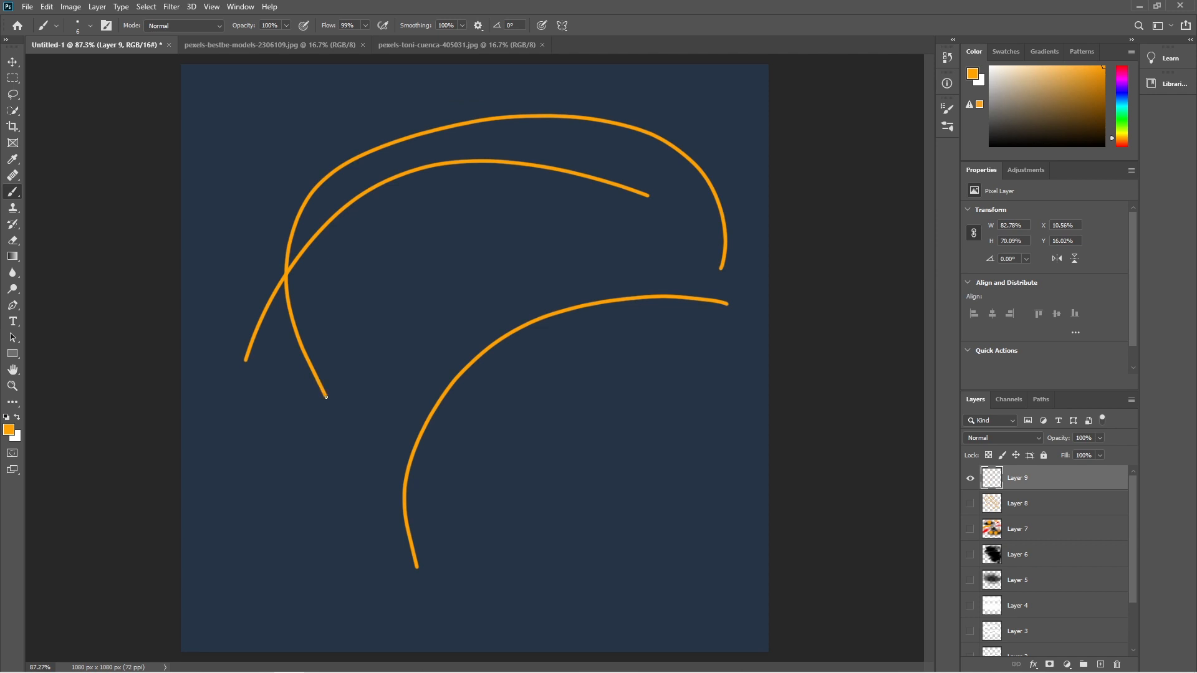
Set the brush size to 117 px, flatten its tip into a narrow ellipse and rotate the tip angle to -9°
click(478, 25)
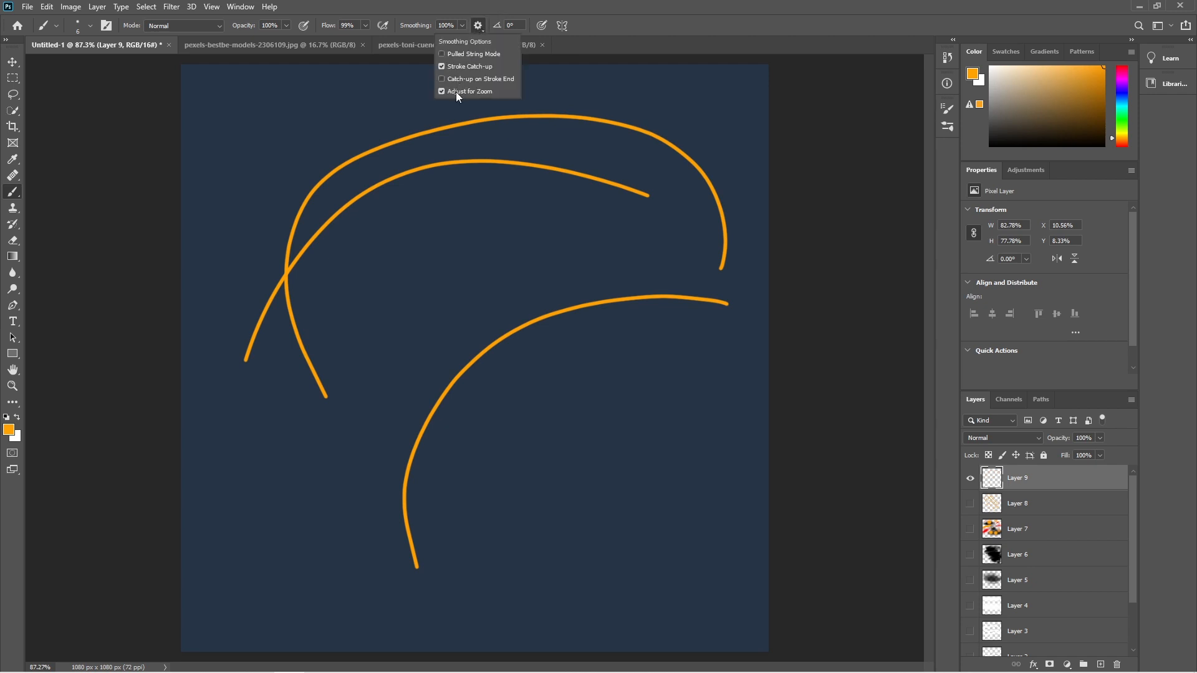
click(88, 25)
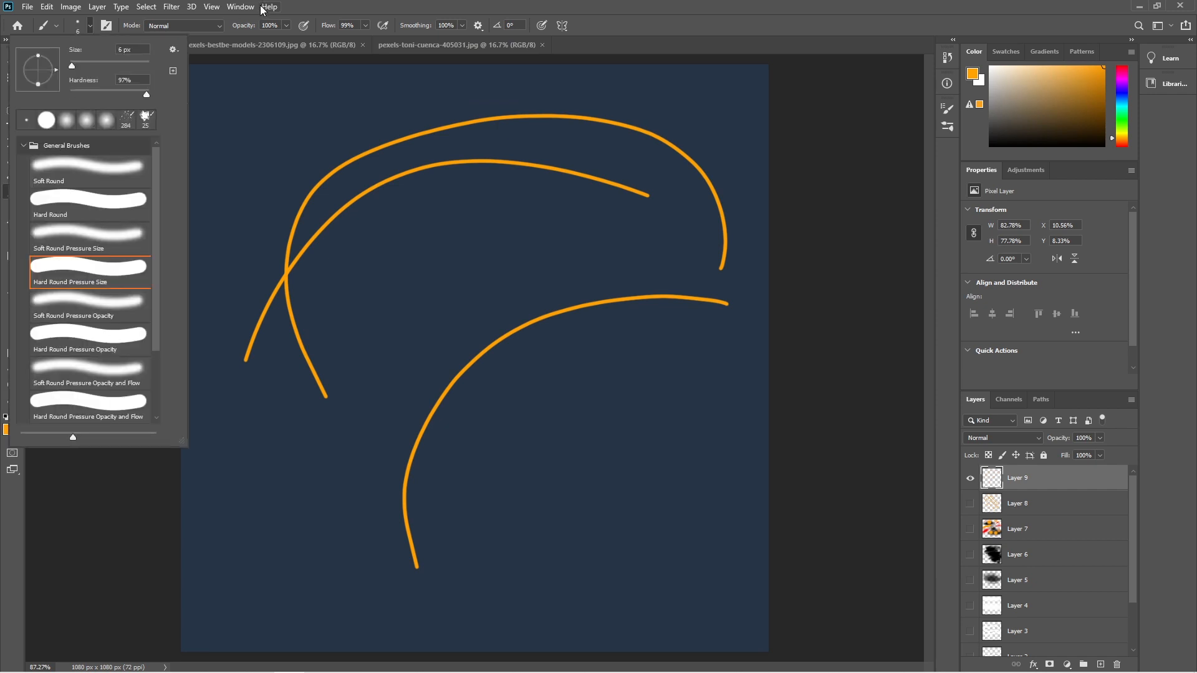
click(40, 55)
mouse_move(52, 69)
mouse_down()
mouse_move(49, 81)
mouse_move(114, 62)
mouse_up()
drag(35, 85, 30, 87)
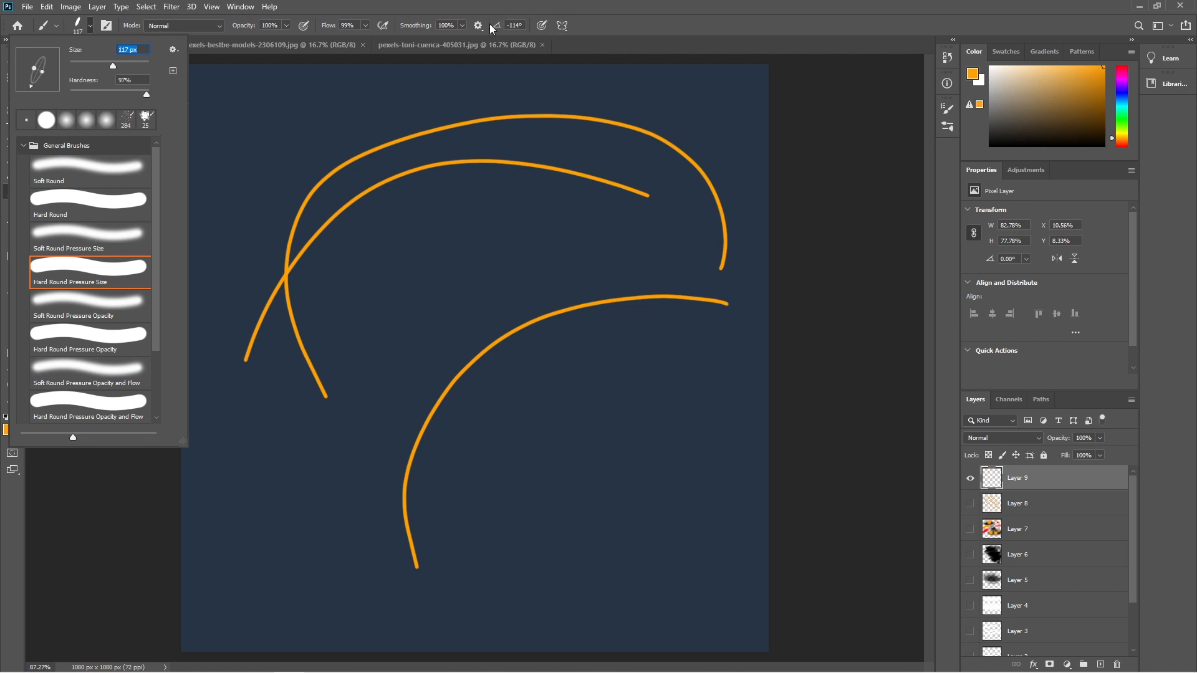
drag(31, 87, 24, 81)
drag(32, 61, 27, 59)
click(54, 72)
click(605, 4)
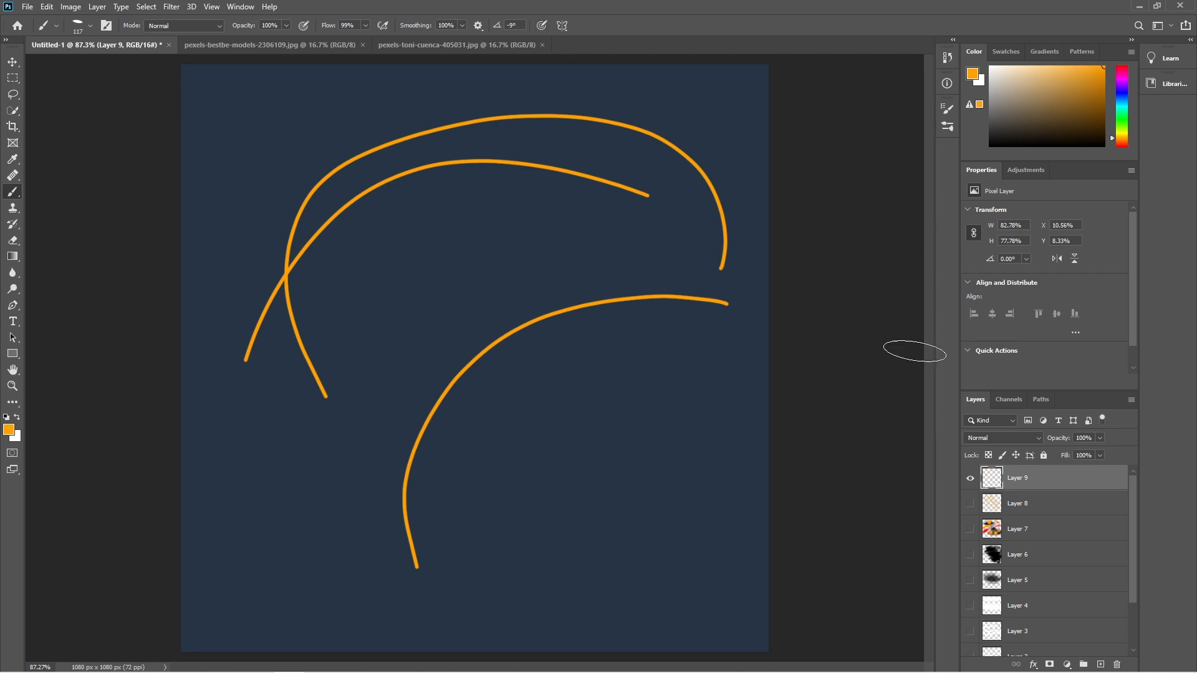
Hide Layer 9 and enable Vertical paint symmetry through the canvas centre
click(970, 479)
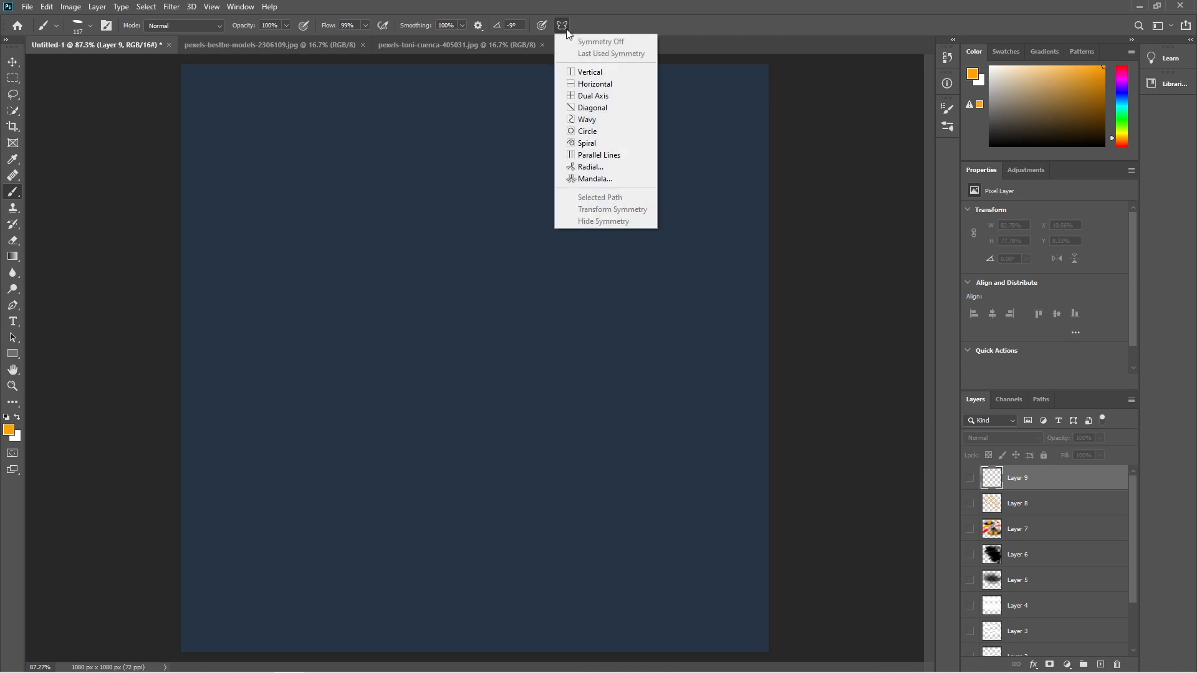
click(580, 74)
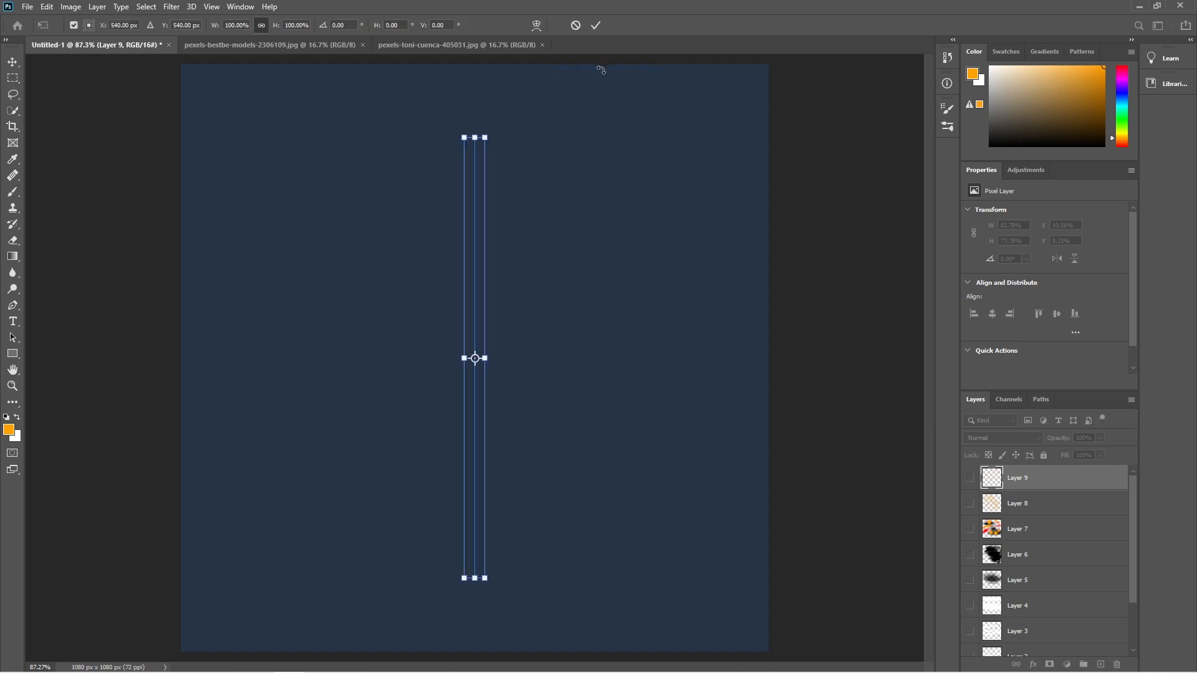
click(599, 25)
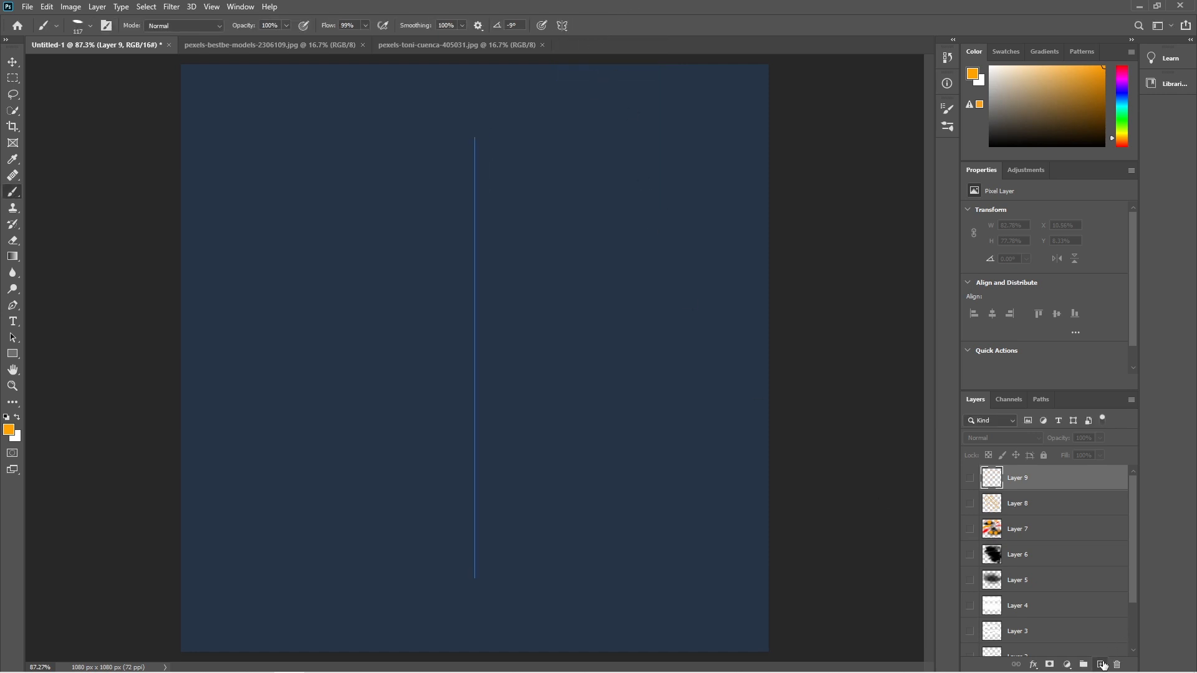
Add a new layer and make the brush tip fully round again at a size of 23 px
click(1102, 663)
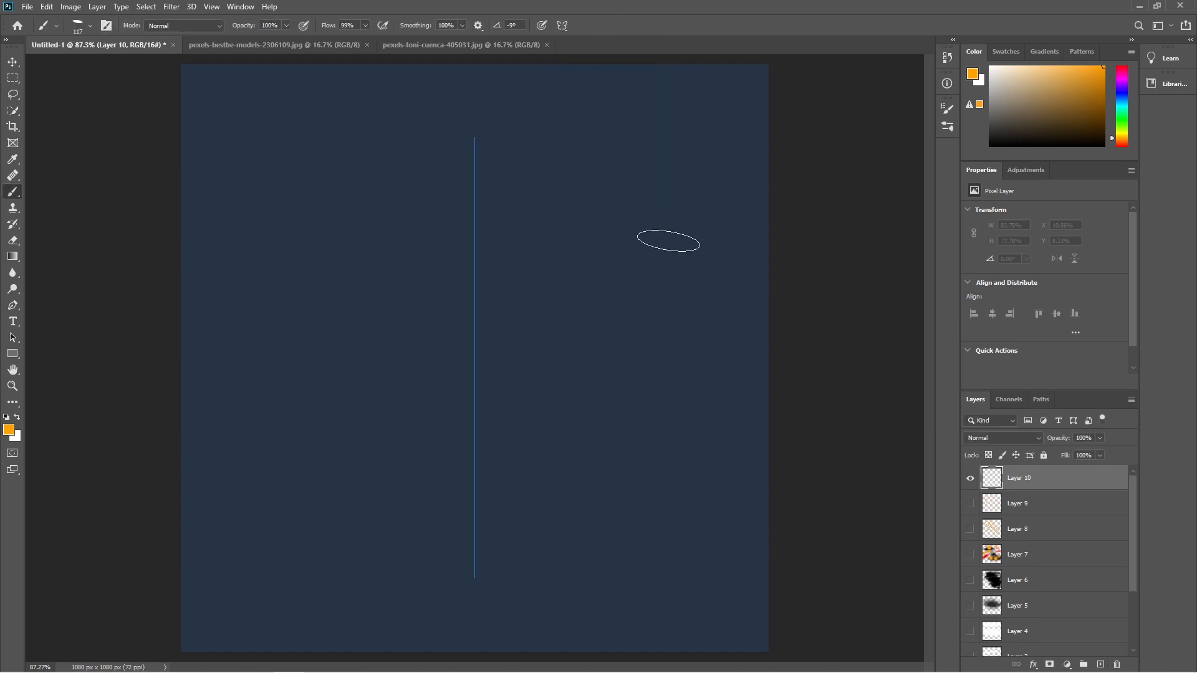
click(91, 27)
drag(44, 72, 76, 22)
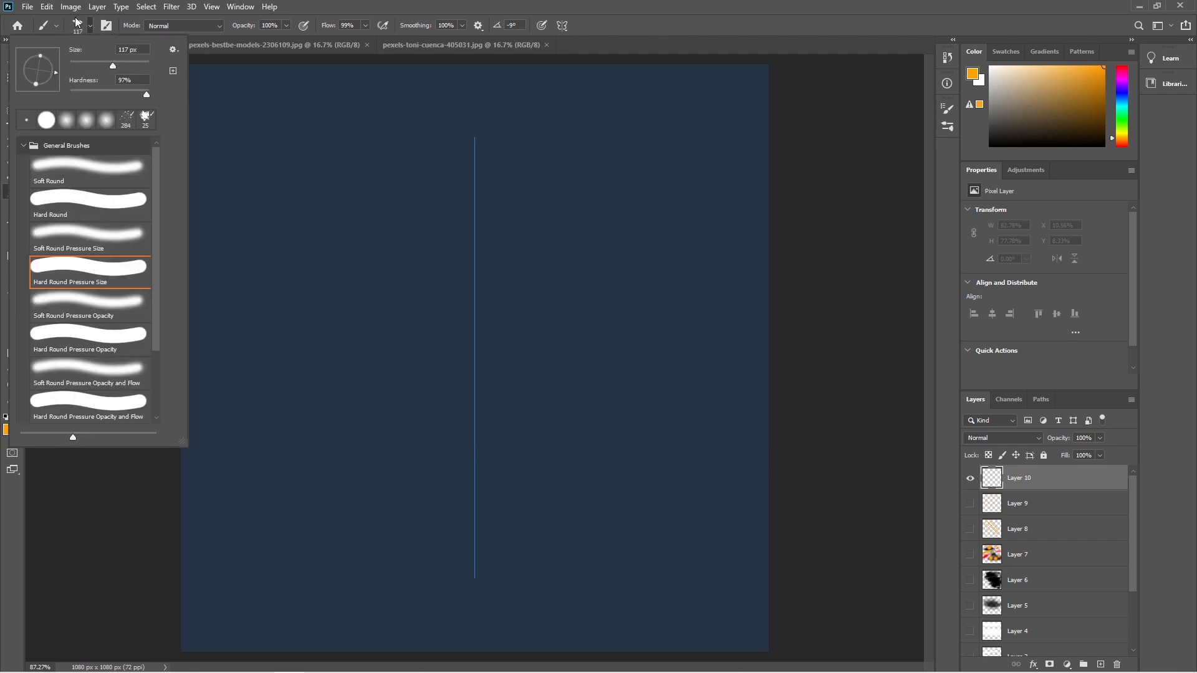
click(611, 4)
drag(559, 229, 530, 240)
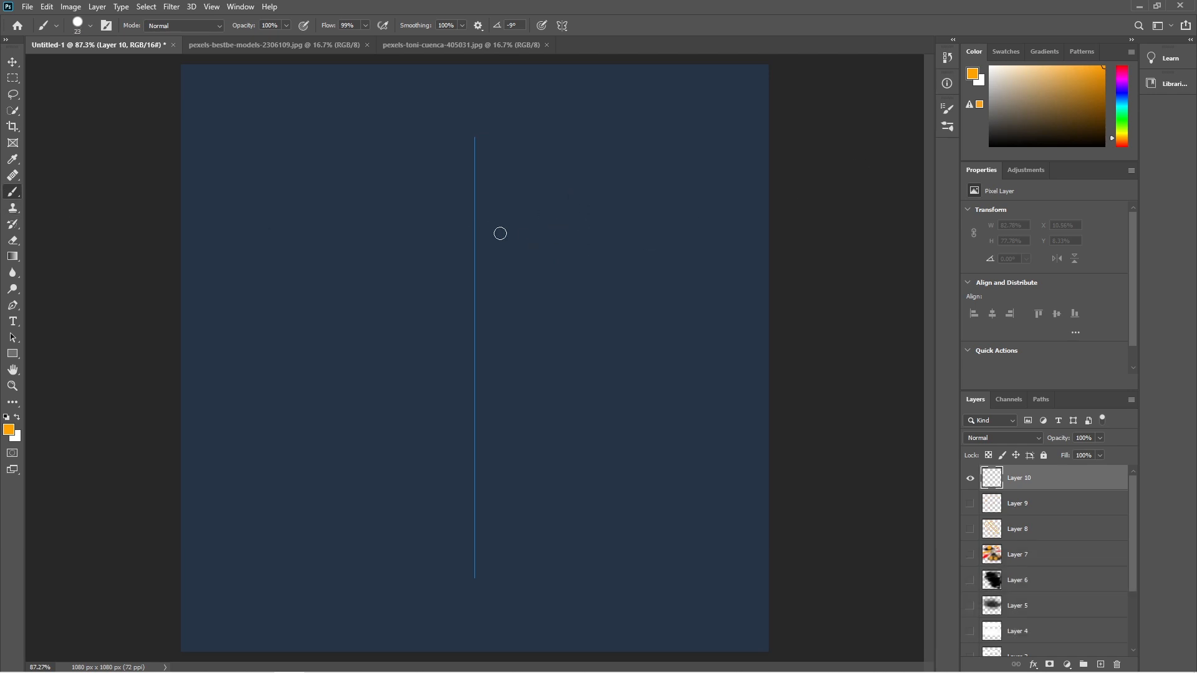
Set the brush flow to 100% and its smoothing to 0%
click(475, 260)
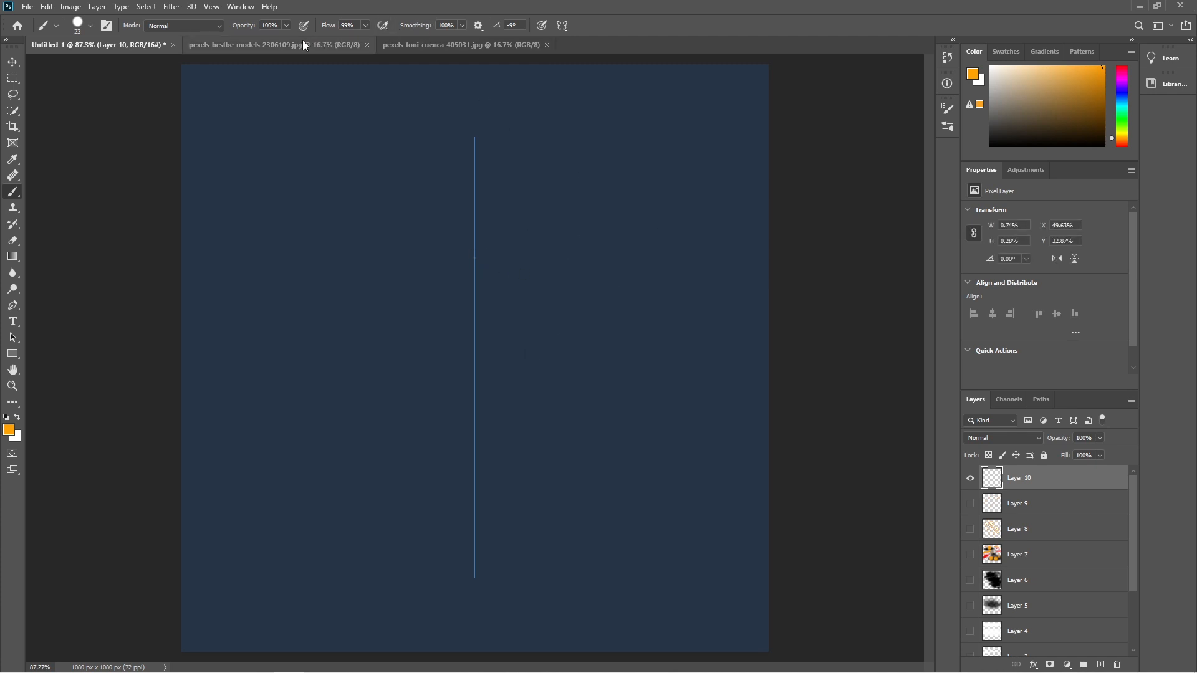
drag(410, 27, 357, 30)
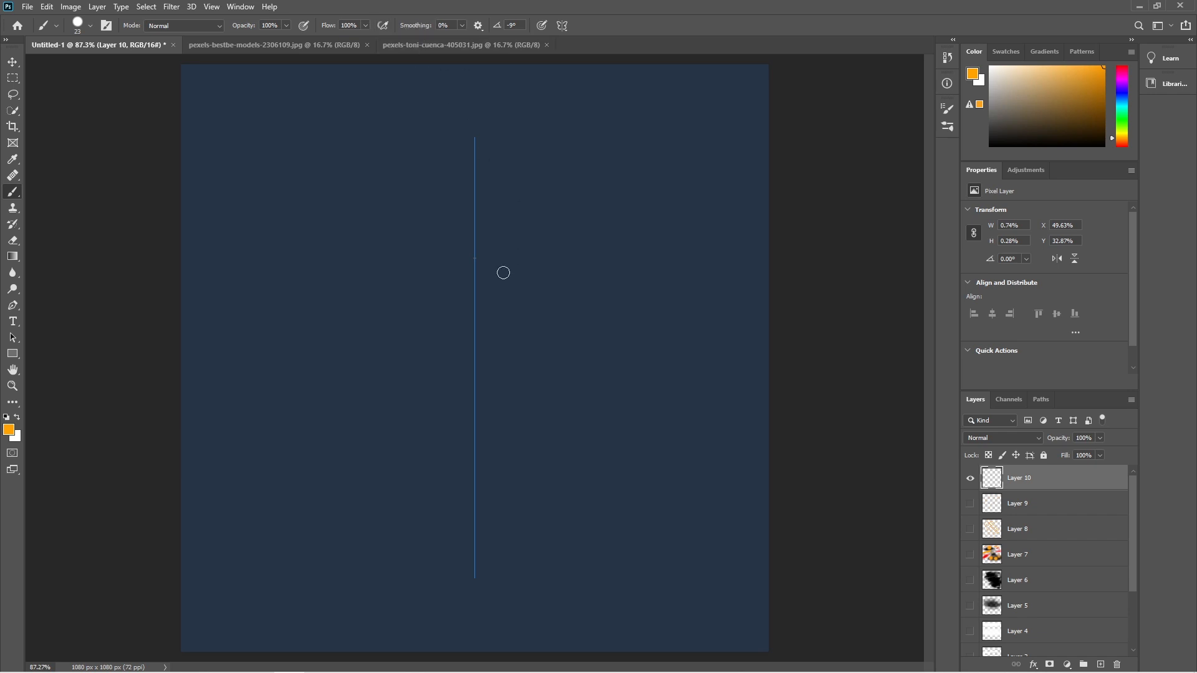
key(alt)
Draw a butterfly-like figure mirrored across the vertical axis, with a body outline, antennae, lower wings and small curls at the sides
mouse_move(474, 273)
mouse_down()
mouse_move(668, 187)
mouse_move(553, 306)
mouse_move(580, 425)
mouse_move(567, 532)
mouse_move(460, 579)
mouse_up()
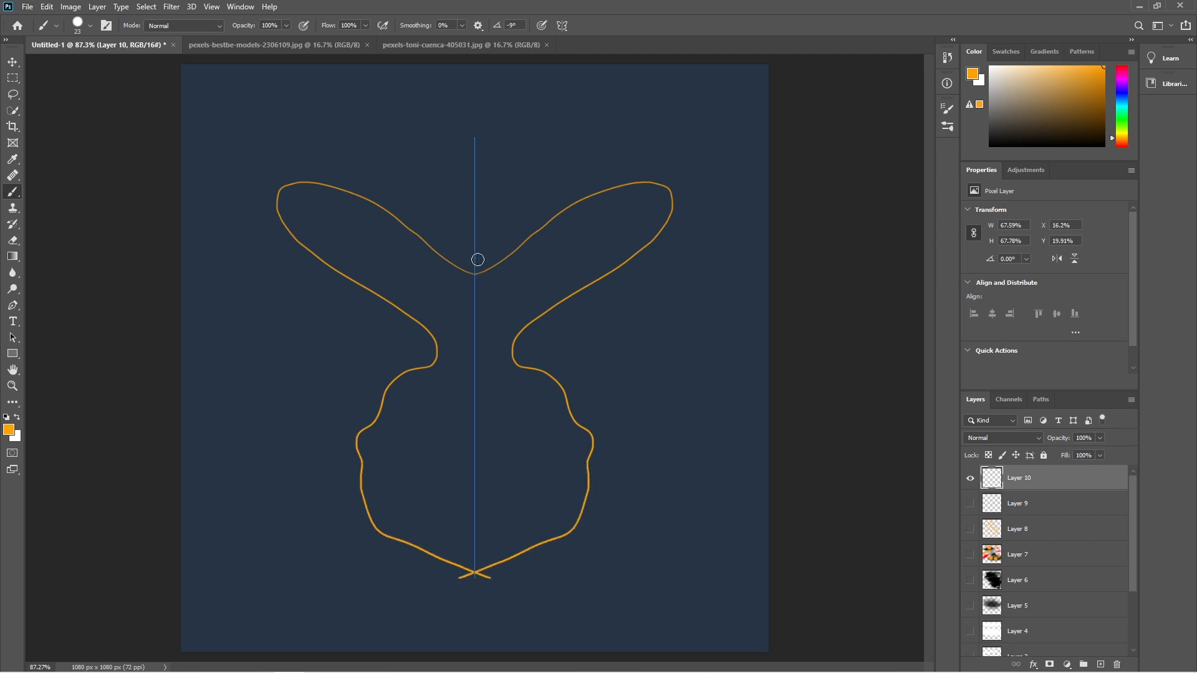
drag(484, 270, 549, 121)
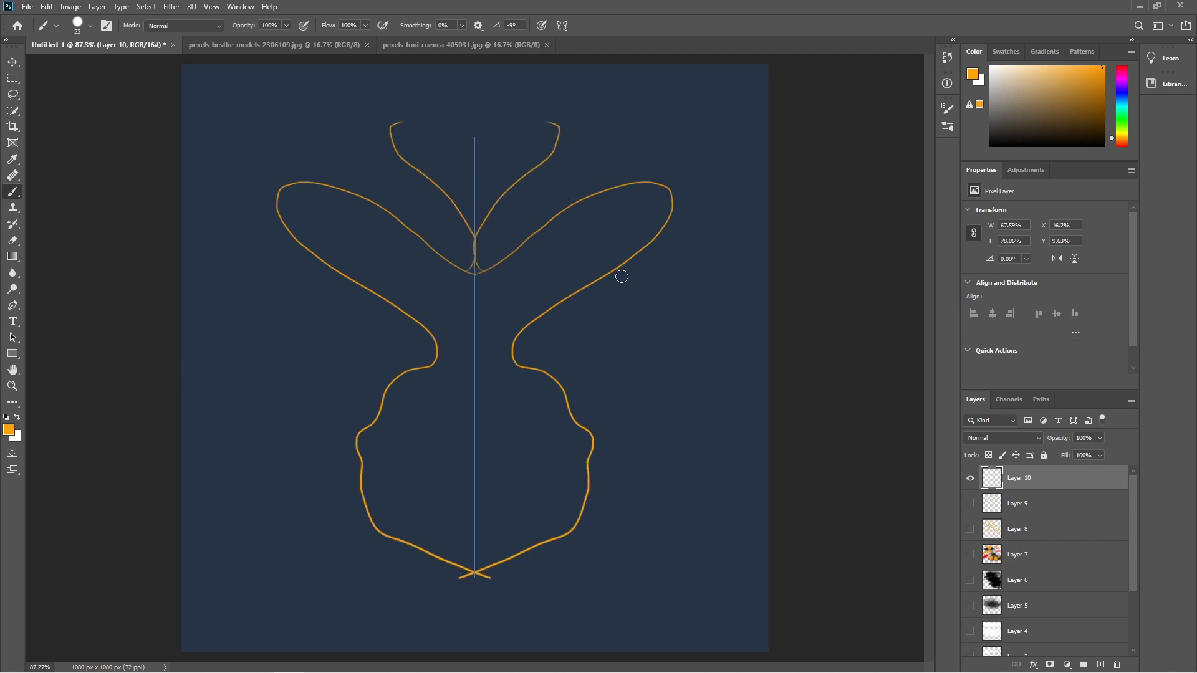
mouse_move(620, 266)
mouse_down()
mouse_move(651, 449)
mouse_move(583, 454)
mouse_move(589, 479)
mouse_up()
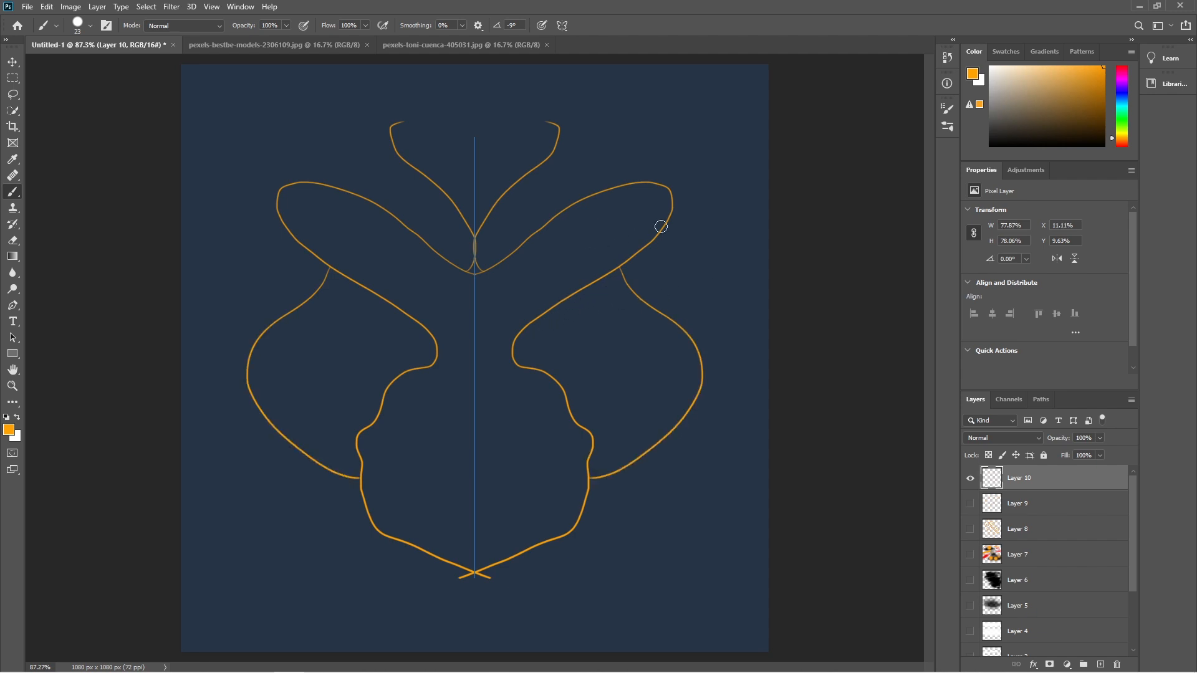
mouse_move(674, 220)
mouse_down()
mouse_move(671, 278)
mouse_move(725, 296)
mouse_move(680, 304)
mouse_up()
mouse_move(687, 248)
mouse_down()
mouse_move(736, 314)
mouse_move(609, 367)
mouse_move(656, 400)
mouse_move(636, 417)
mouse_move(653, 423)
mouse_up()
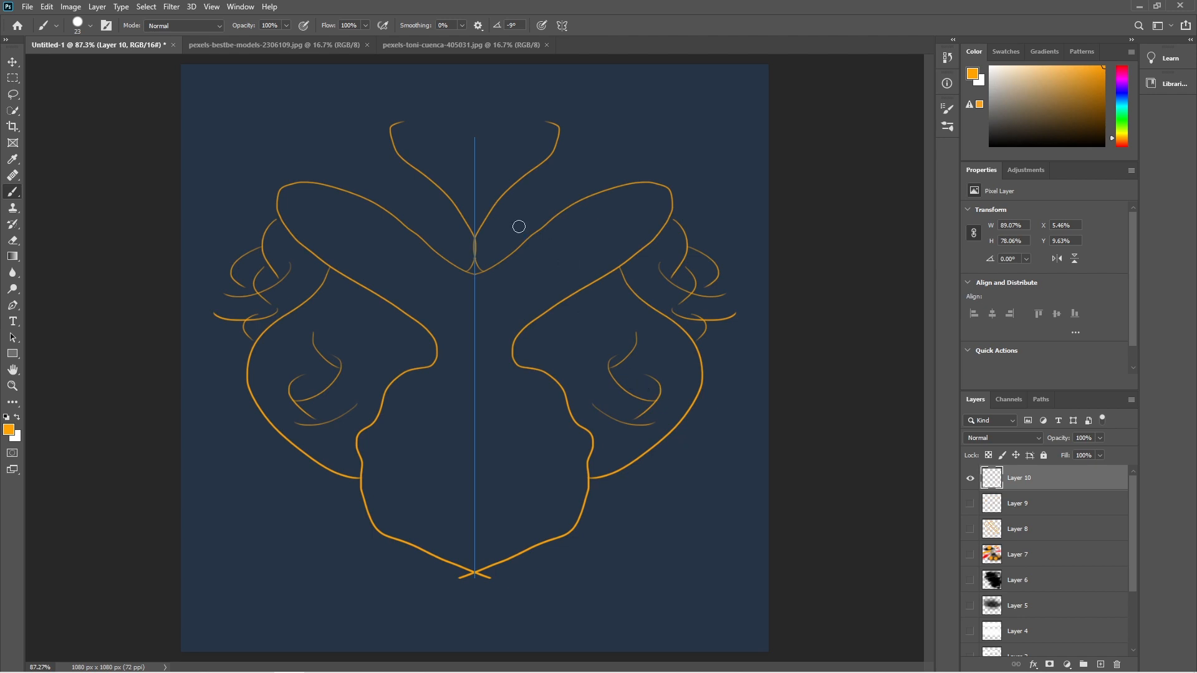
Switch the paint symmetry to Horizontal and draw curved strokes near the centre, mirrored across the horizontal axis
click(562, 25)
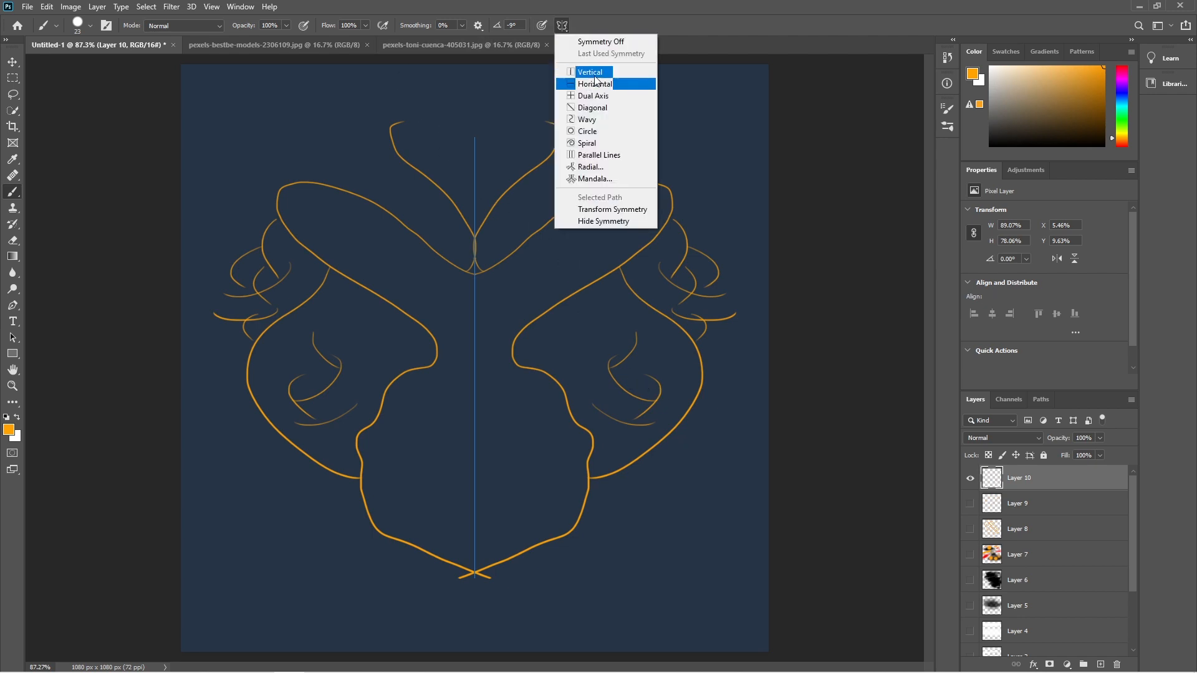
click(600, 83)
click(604, 25)
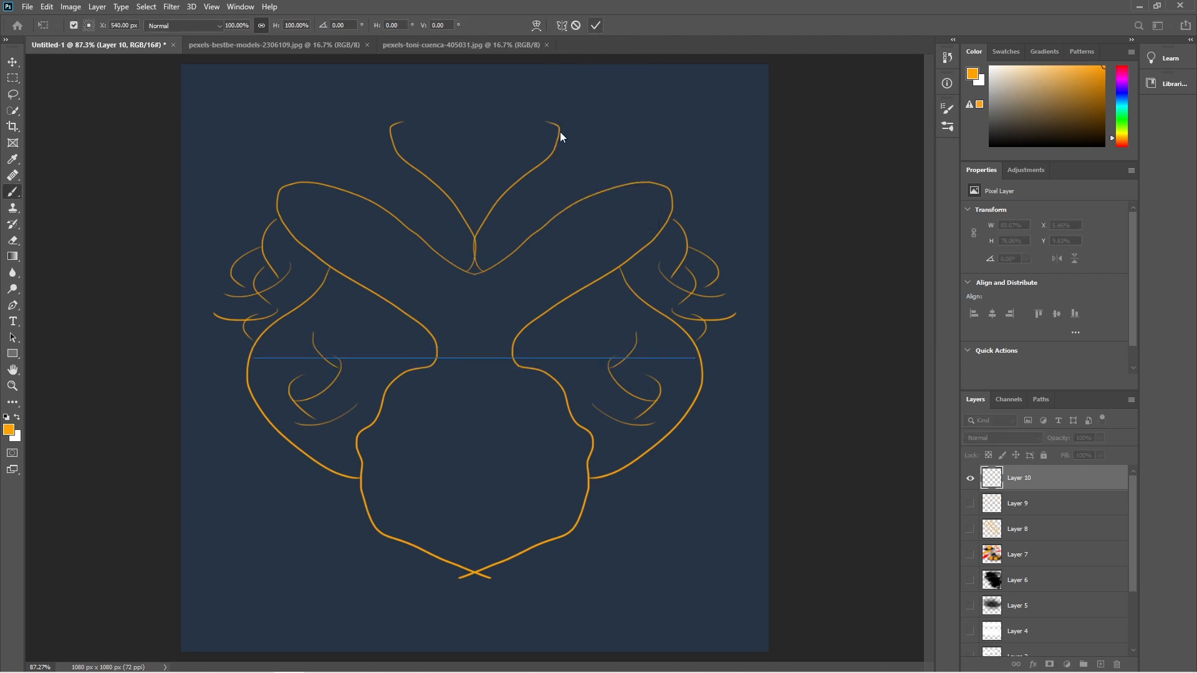
mouse_move(492, 353)
mouse_down()
mouse_move(545, 293)
mouse_move(611, 246)
mouse_up()
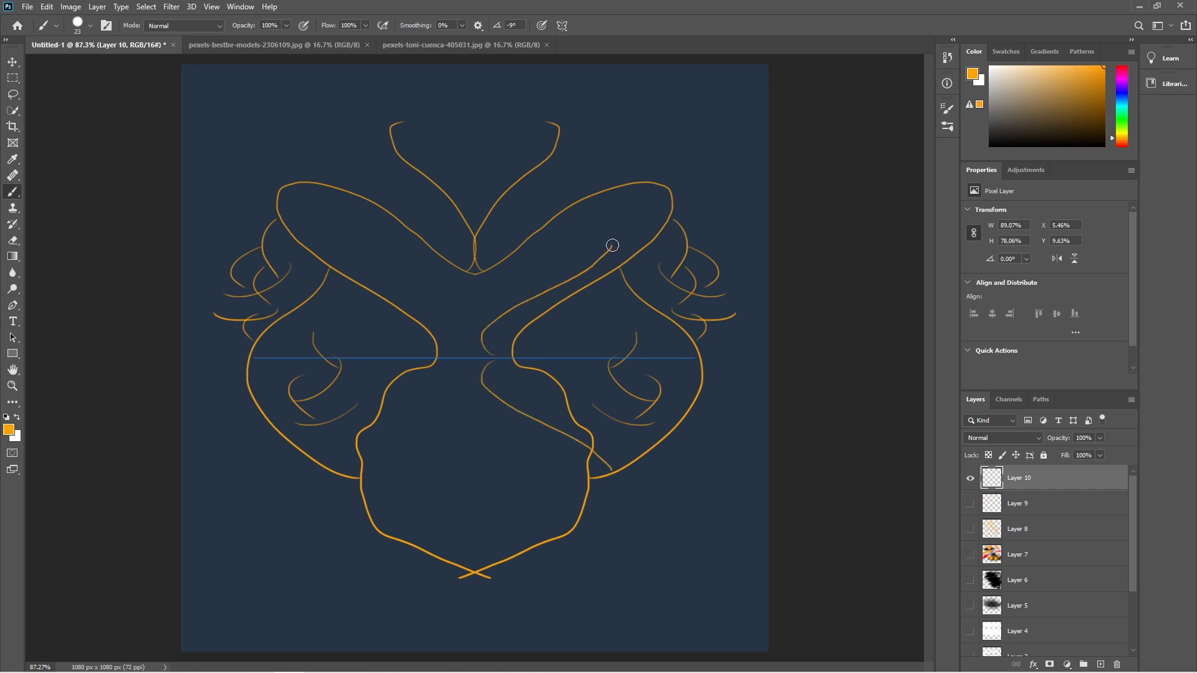
mouse_move(374, 259)
mouse_down()
mouse_move(464, 304)
mouse_move(446, 353)
mouse_up()
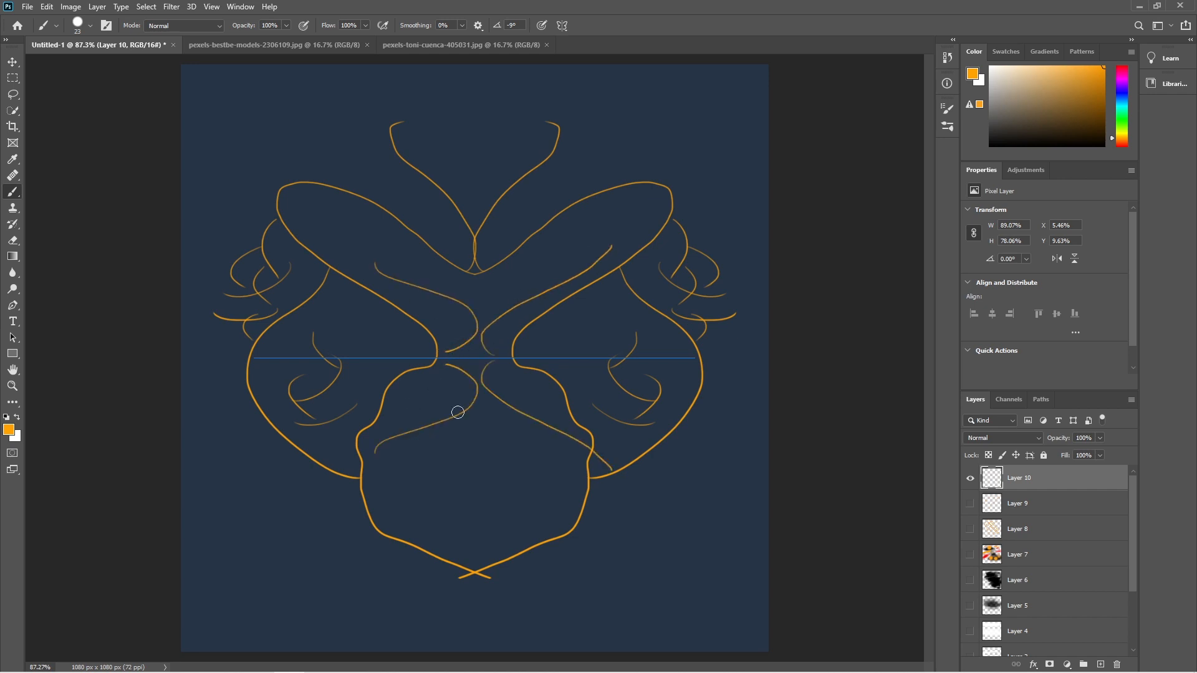
mouse_move(453, 439)
mouse_down()
mouse_move(548, 476)
mouse_move(609, 481)
mouse_up()
mouse_move(374, 492)
mouse_down()
mouse_move(460, 476)
mouse_move(530, 480)
mouse_up()
Hide Layer 10 and switch the paint symmetry to Dual Axis, centred on the canvas
click(971, 479)
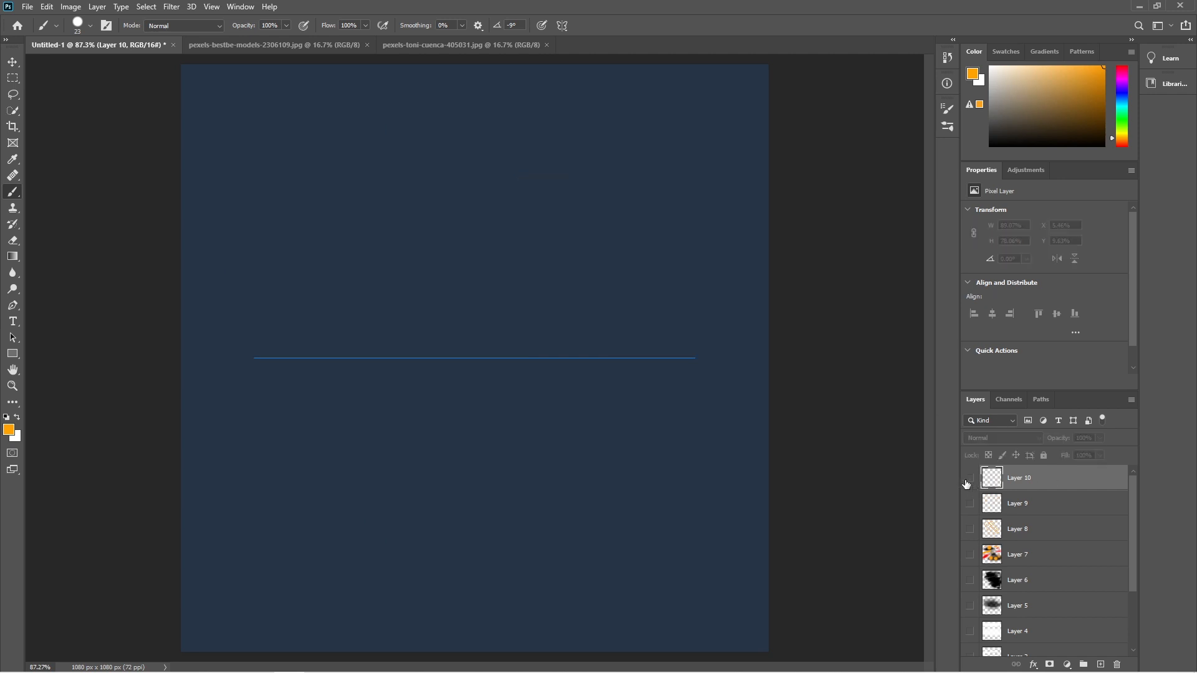
click(562, 26)
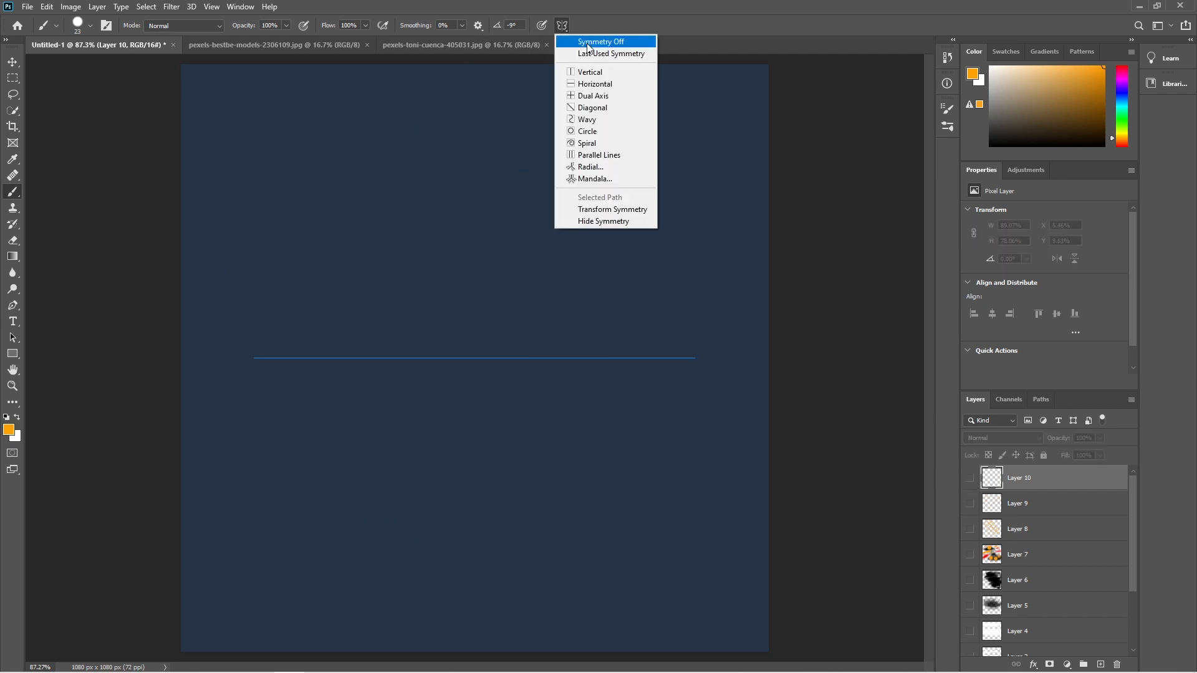
click(593, 96)
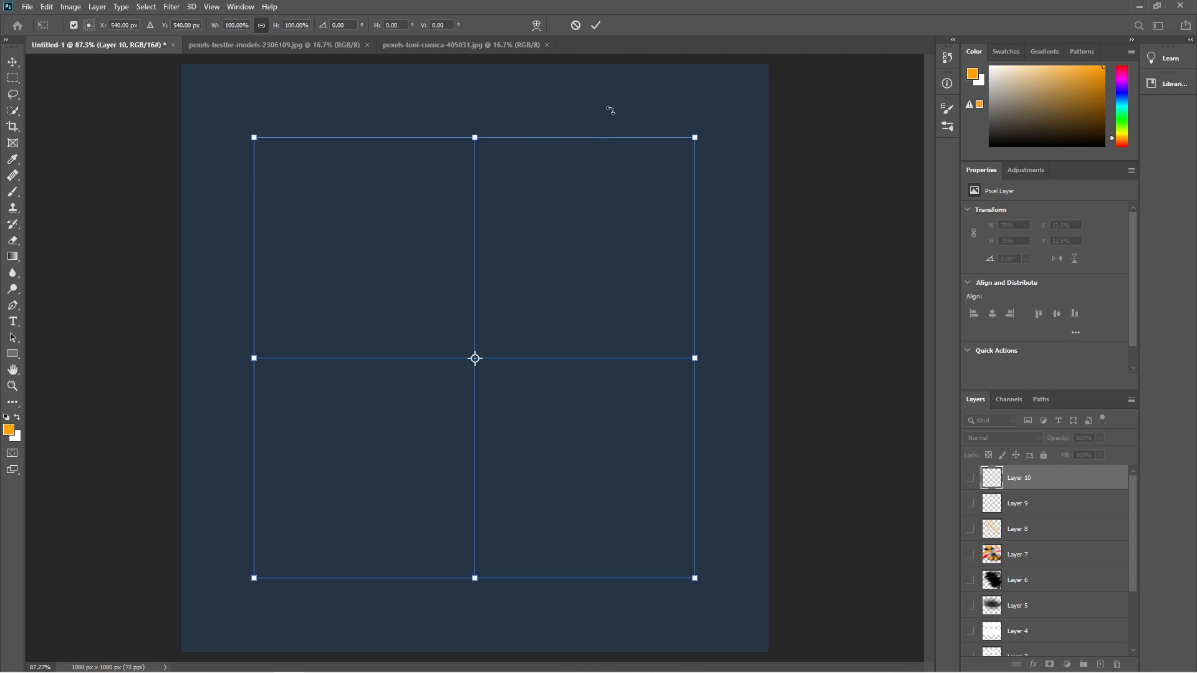
click(597, 24)
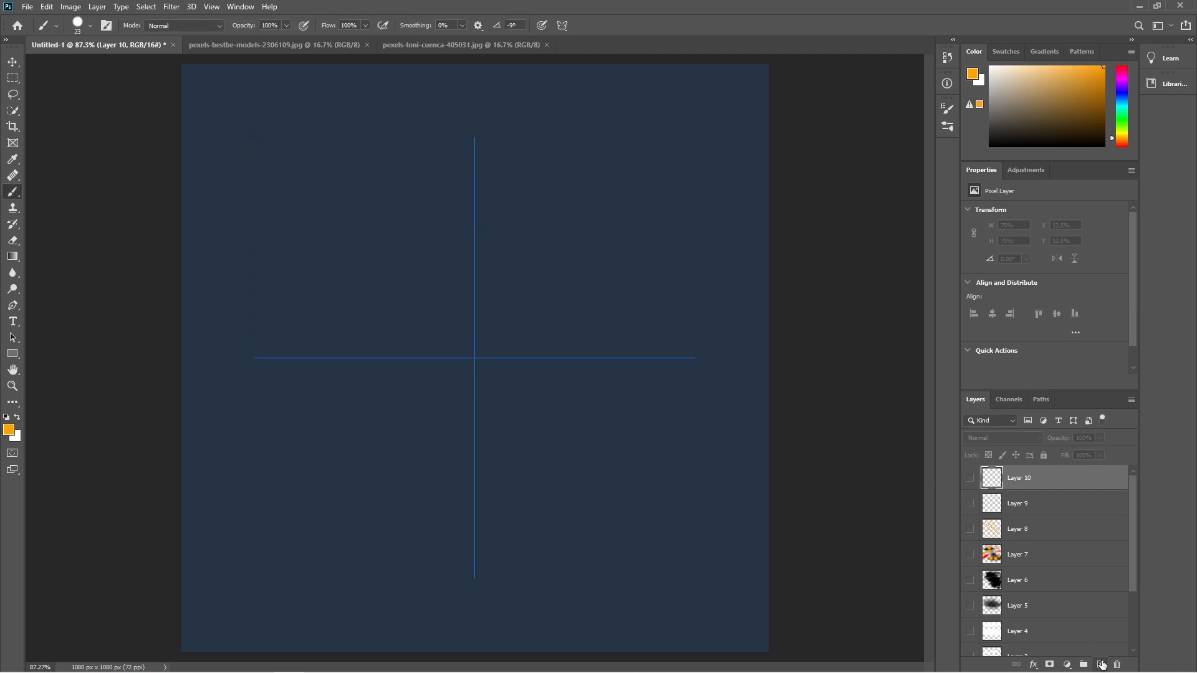
Add a new layer and, at 50% smoothing, draw a four-way mirrored rounded outline with corner curls and two wavy side strokes
click(1101, 665)
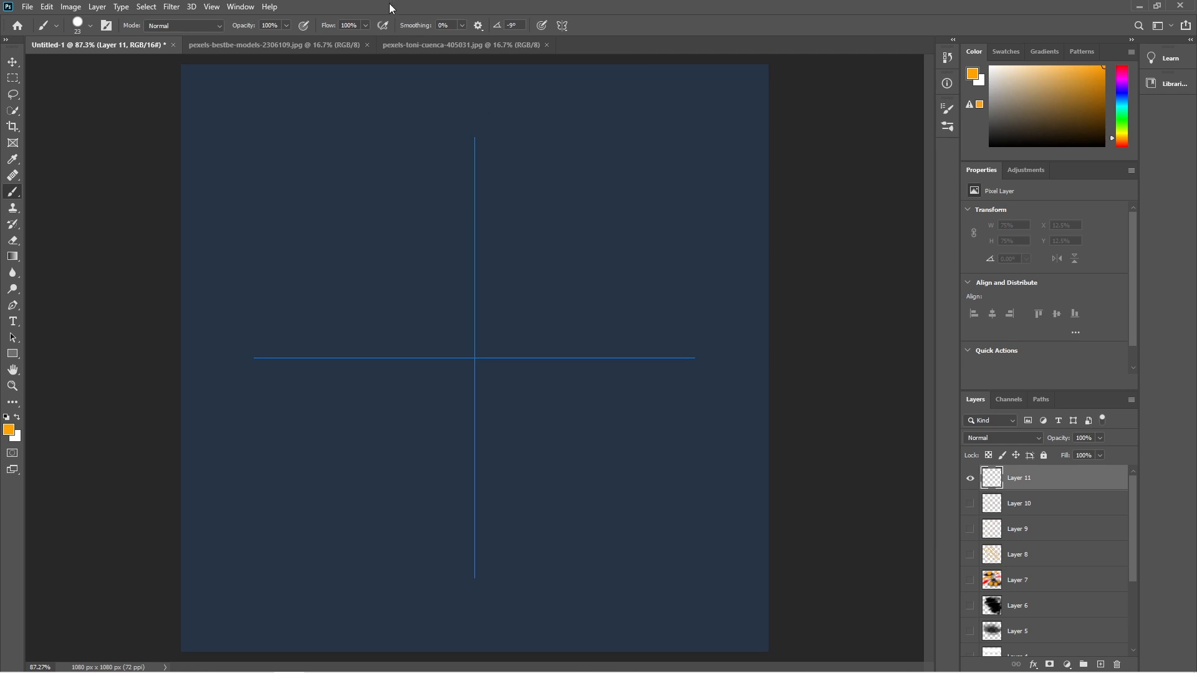
drag(423, 28, 453, 29)
mouse_move(475, 176)
mouse_down()
mouse_move(517, 187)
mouse_move(606, 262)
mouse_move(612, 299)
mouse_move(599, 332)
mouse_move(497, 362)
mouse_up()
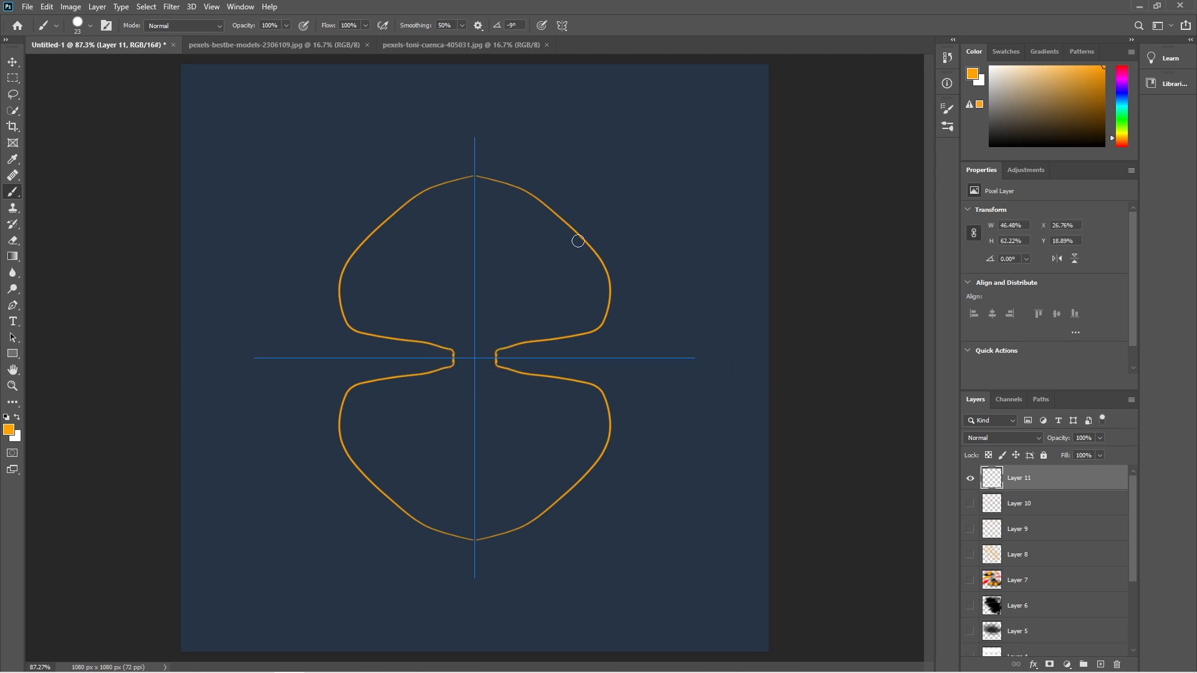
mouse_move(580, 229)
mouse_down()
mouse_move(659, 186)
mouse_move(661, 232)
mouse_up()
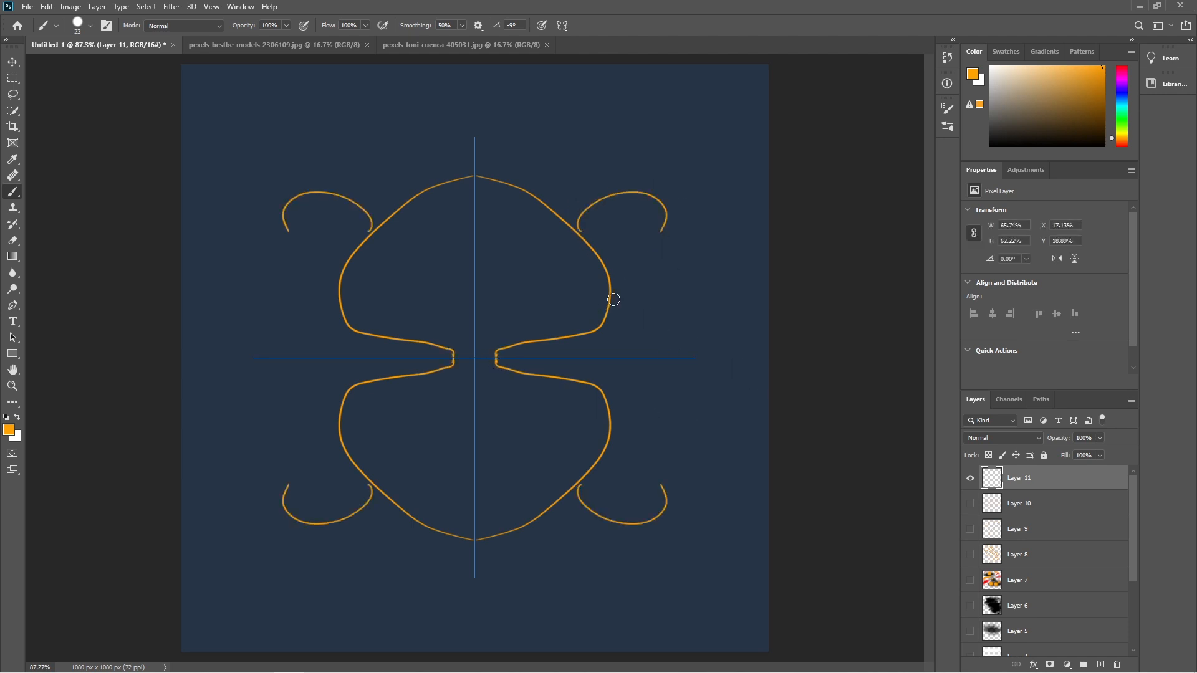
drag(613, 299, 765, 287)
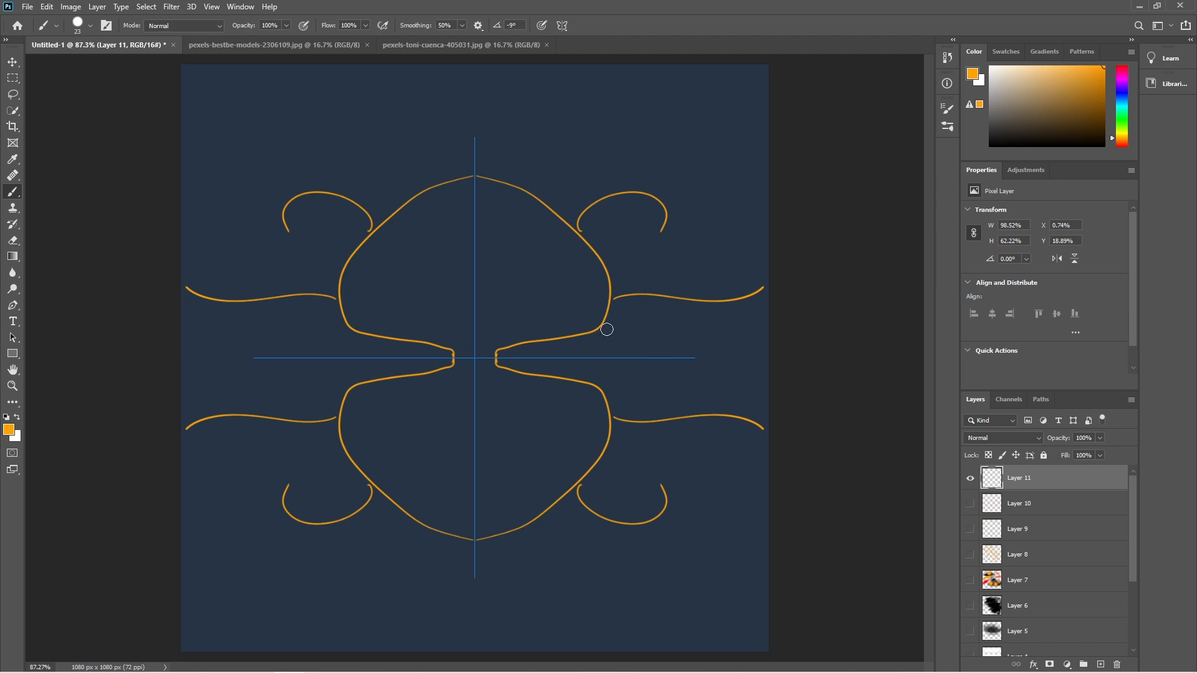
mouse_move(607, 329)
mouse_down()
mouse_move(722, 343)
mouse_move(718, 352)
mouse_up()
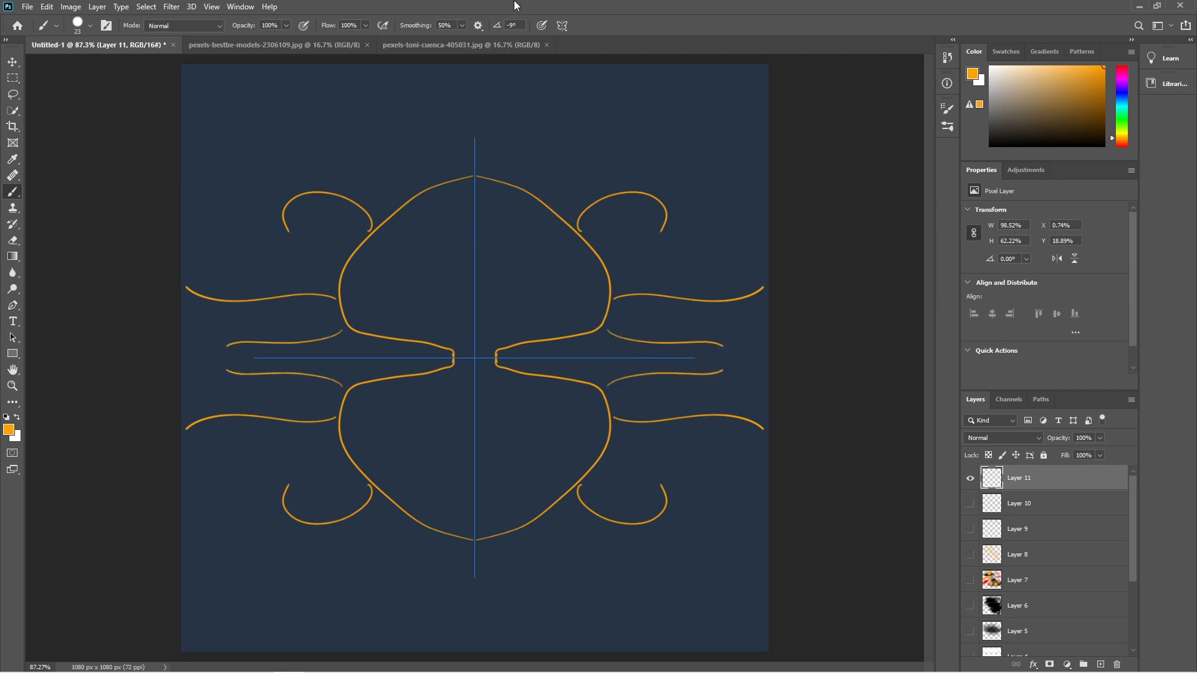
Switch the paint symmetry to Diagonal and draw a long wavy stroke from the upper left past the canvas's right edge
click(563, 26)
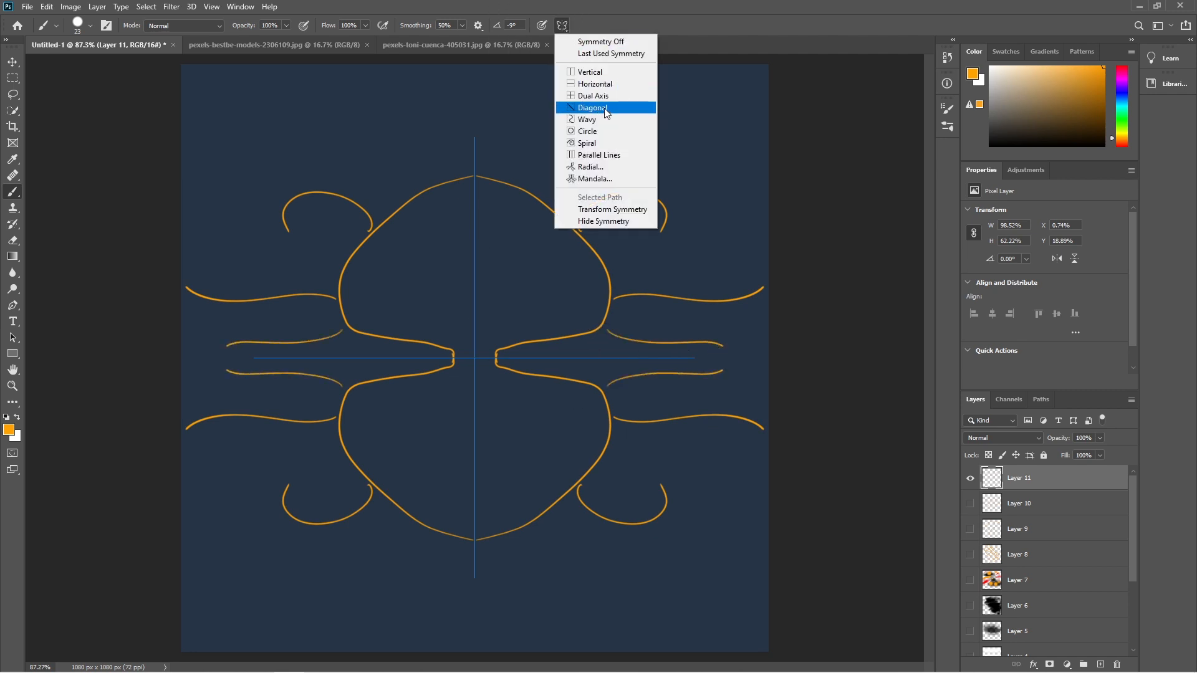
click(607, 107)
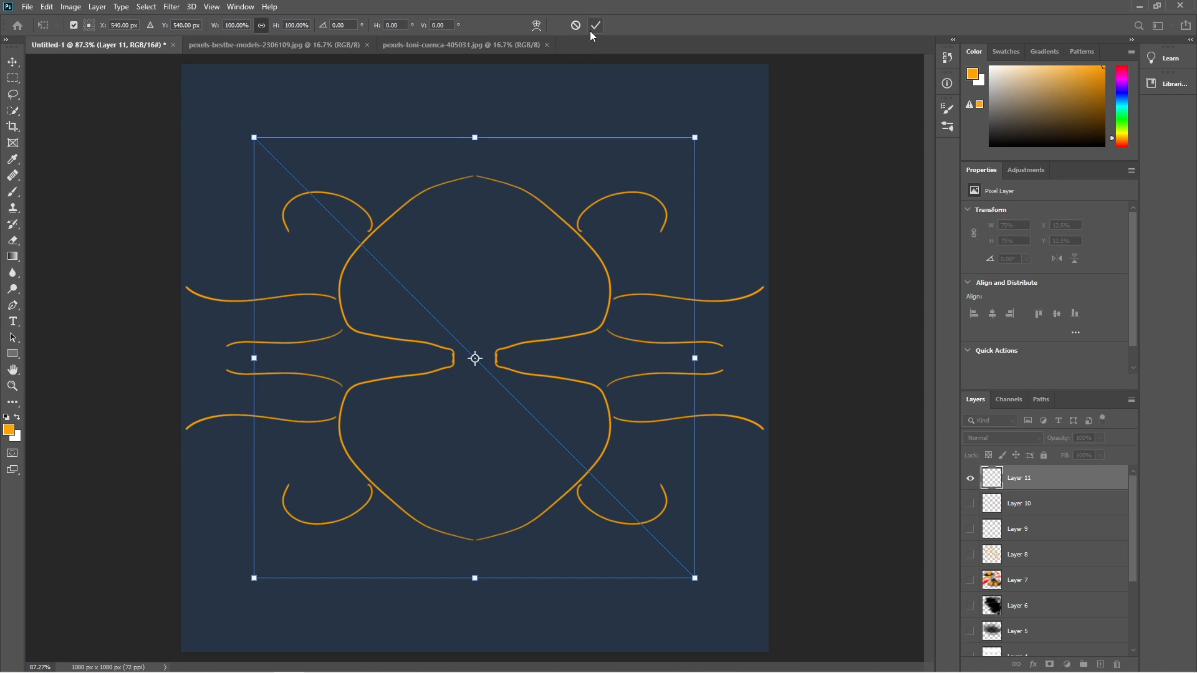
click(597, 29)
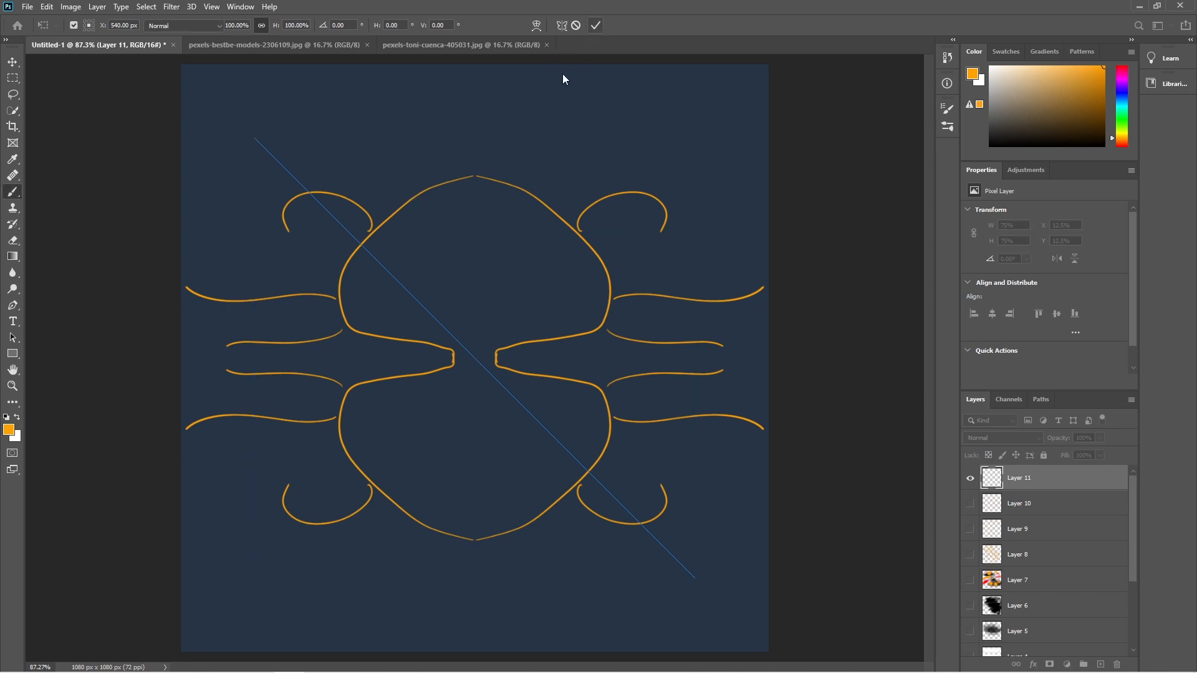
mouse_move(310, 193)
mouse_down()
mouse_move(444, 161)
mouse_move(576, 218)
mouse_move(803, 445)
mouse_move(807, 474)
mouse_up()
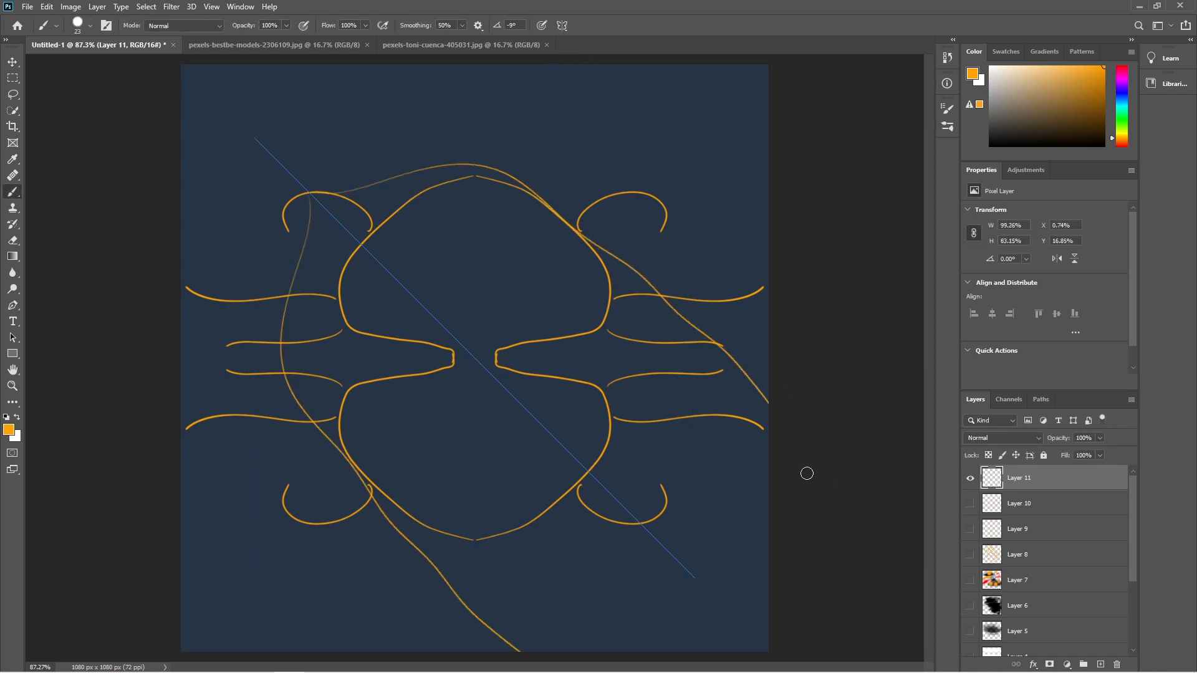
Switch the paint symmetry to Wavy, keeping its path at the default position in the canvas centre
click(563, 26)
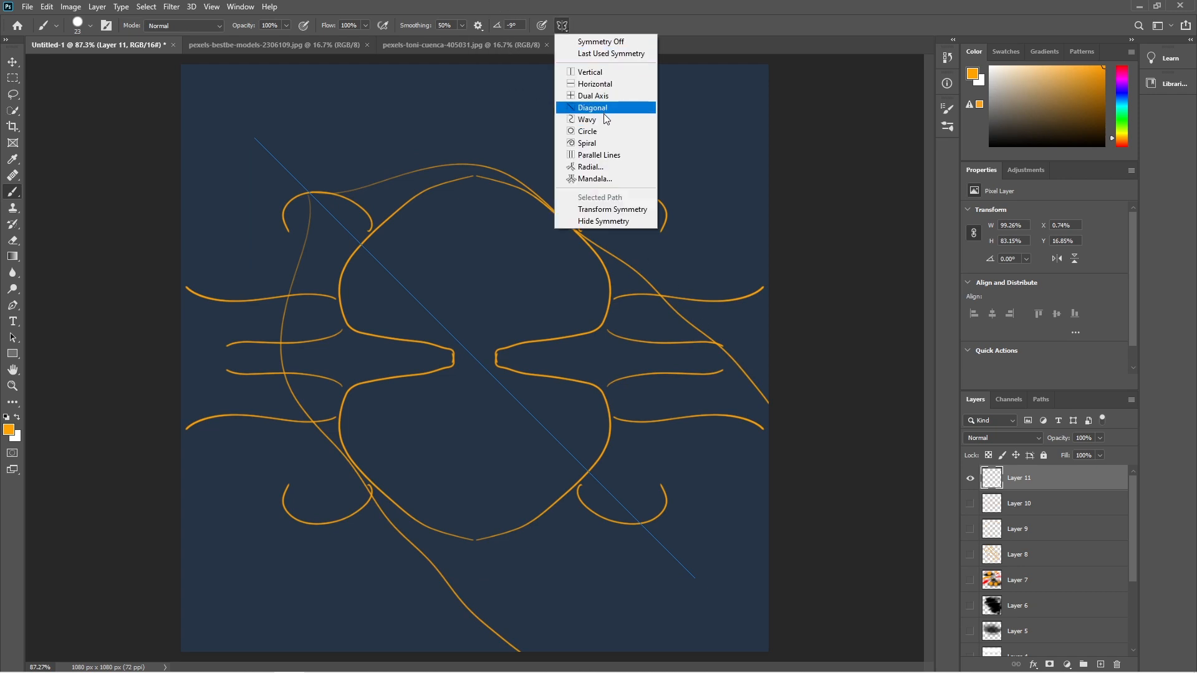
click(607, 118)
click(600, 27)
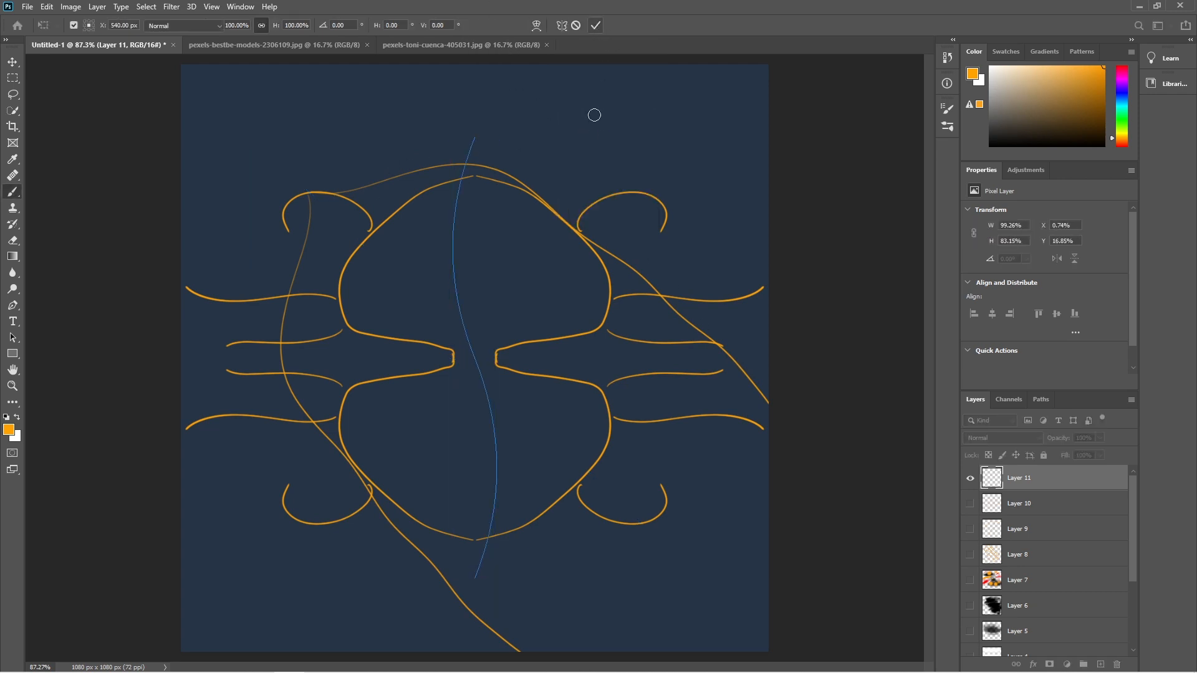
Draw several long vertical strokes and one wiggly stroke to the right of the wavy symmetry path on Layer 11
mouse_move(574, 130)
mouse_down()
mouse_move(548, 309)
mouse_move(608, 413)
mouse_up()
mouse_move(622, 460)
mouse_down()
mouse_move(599, 572)
mouse_move(563, 622)
mouse_up()
drag(658, 149, 633, 588)
drag(715, 130, 707, 499)
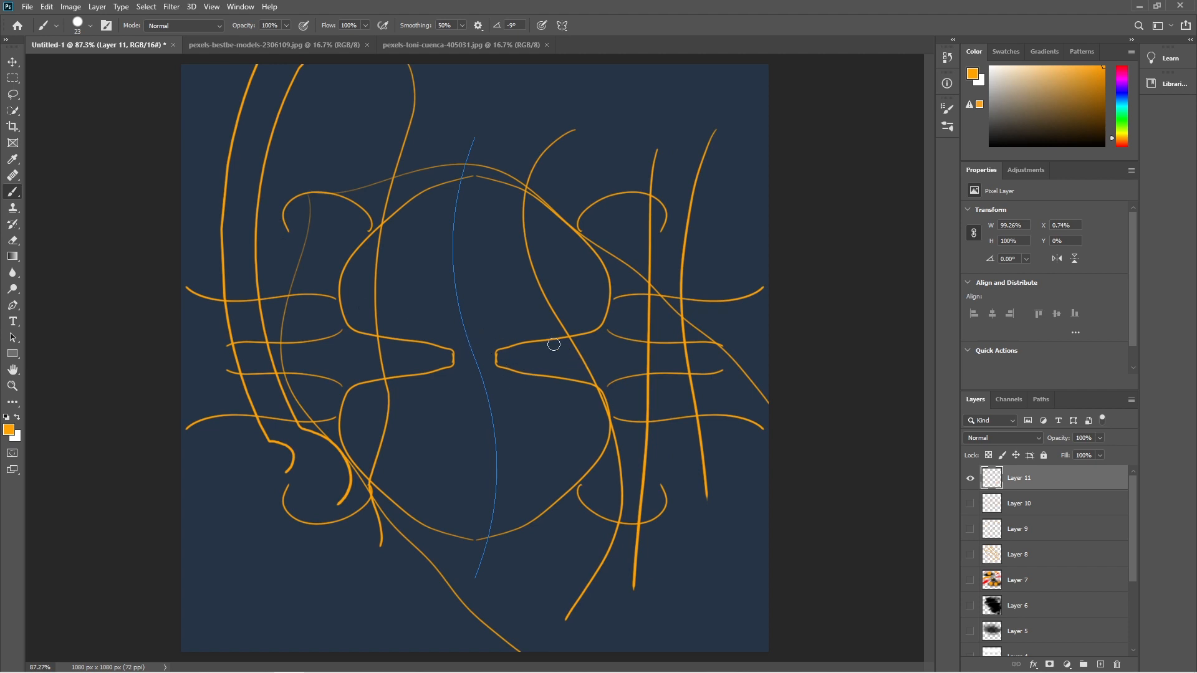
mouse_move(487, 249)
mouse_down()
mouse_move(466, 270)
mouse_move(527, 387)
mouse_move(547, 474)
mouse_move(518, 497)
mouse_move(538, 579)
mouse_move(502, 591)
mouse_move(522, 602)
mouse_move(497, 610)
mouse_up()
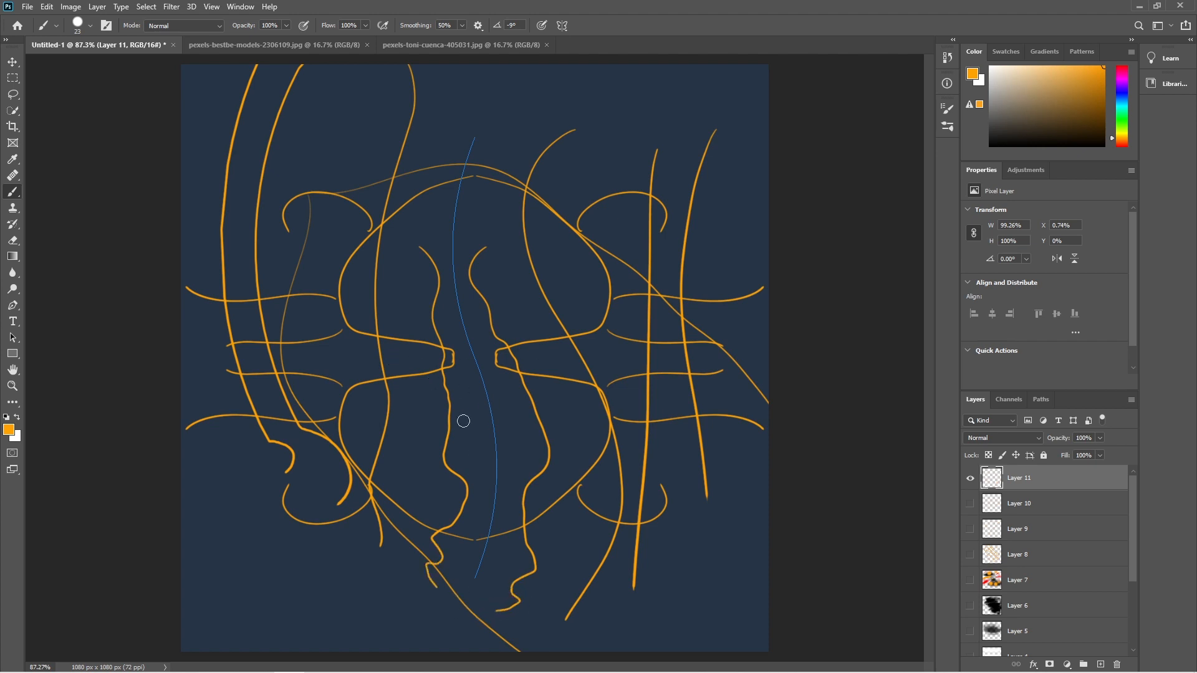
Switch the paint symmetry to Circle, keeping its path at the default size and position in the canvas centre
click(564, 25)
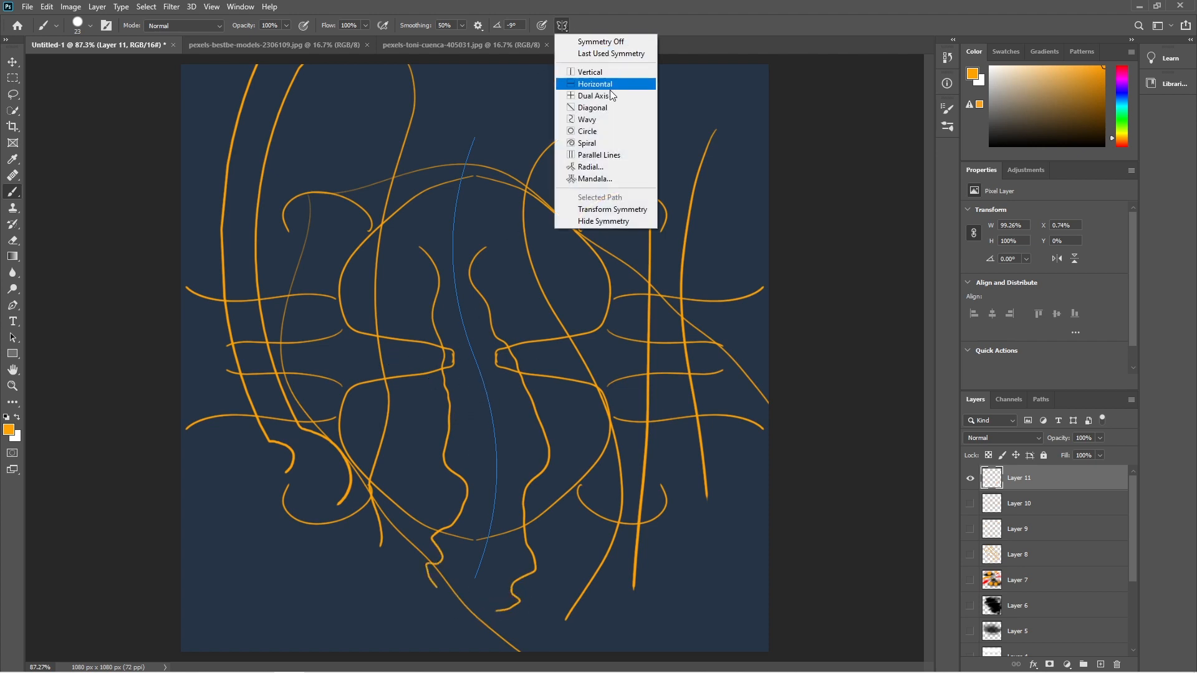
click(602, 132)
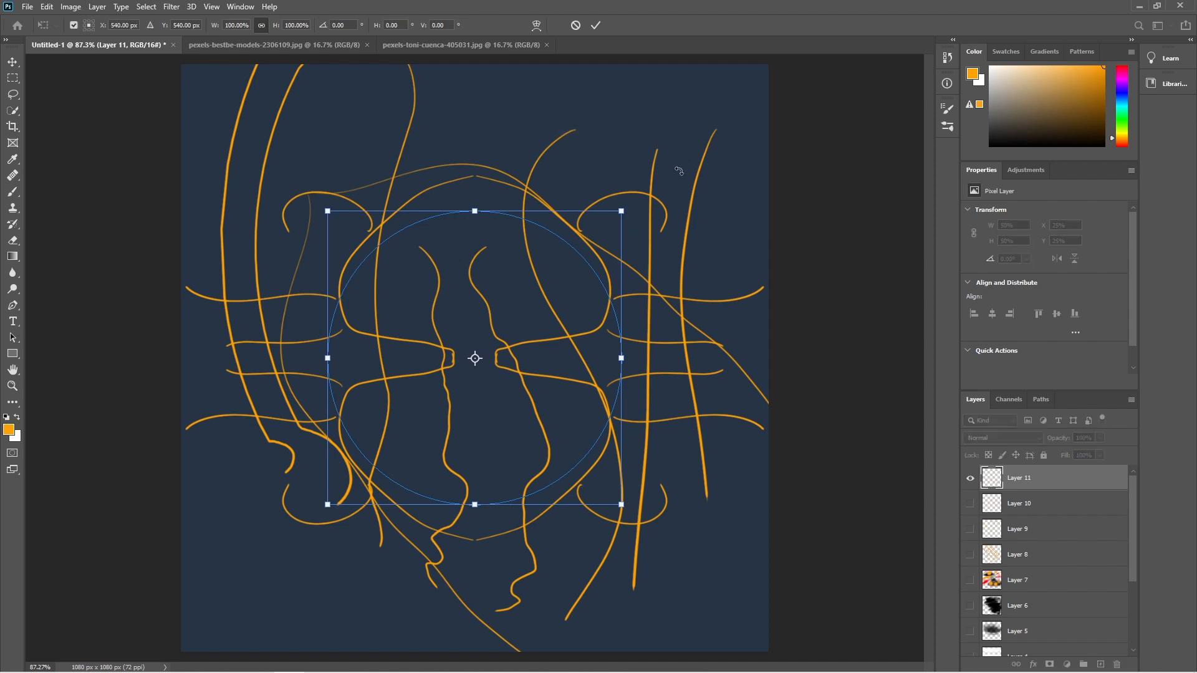
click(595, 25)
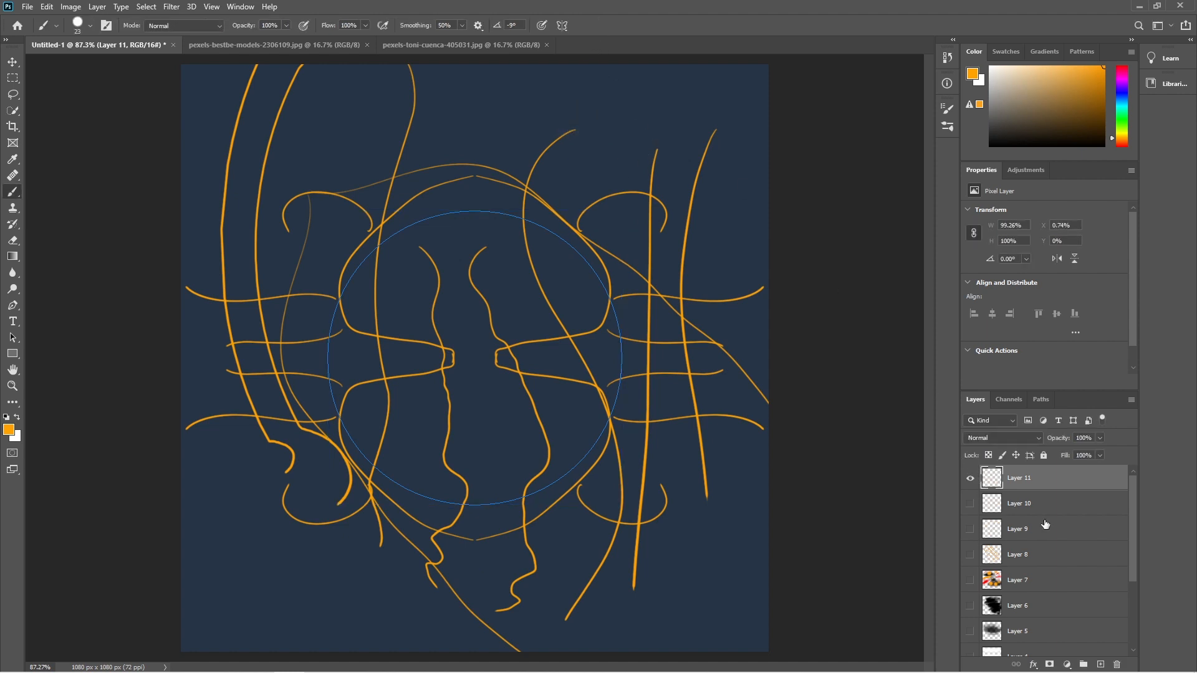
Hide Layer 11 and, on a new layer, draw small mirrored arcs along the circle's right side and a long wavy stroke at its lower right
key(ctrl+comma)
click(1102, 665)
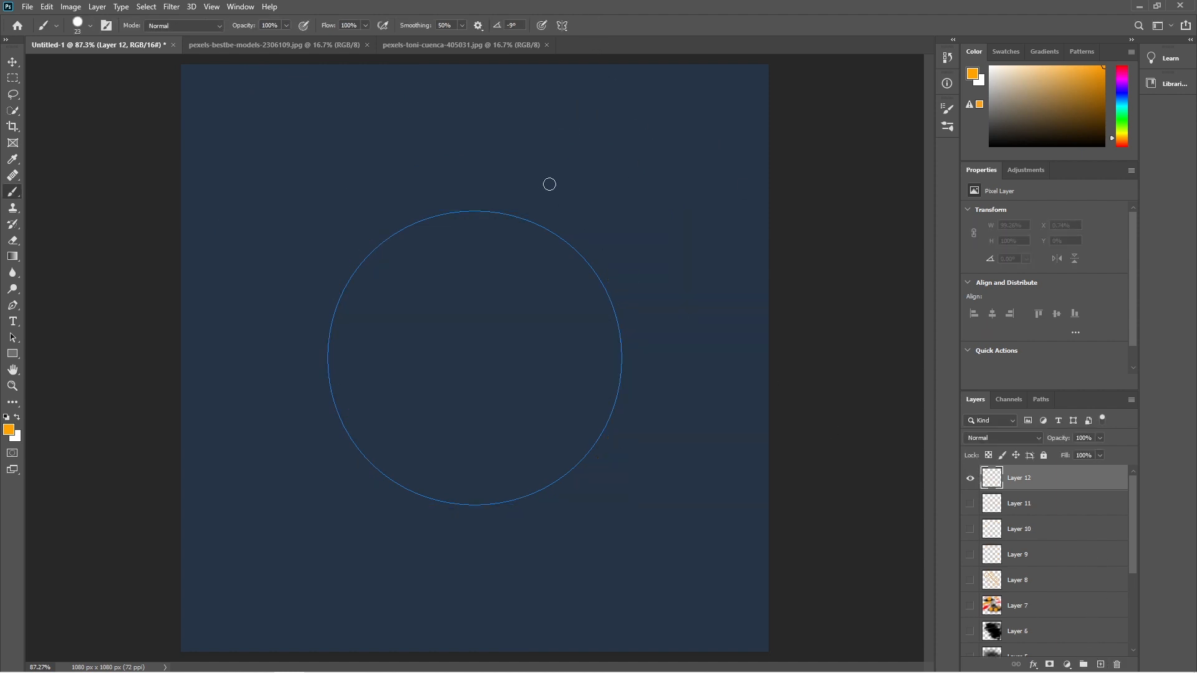
mouse_move(583, 239)
mouse_down()
mouse_move(565, 257)
mouse_move(589, 288)
mouse_up()
mouse_move(609, 330)
mouse_down()
mouse_move(631, 325)
mouse_move(623, 417)
mouse_up()
mouse_move(578, 469)
mouse_down()
mouse_move(678, 484)
mouse_move(695, 526)
mouse_move(746, 548)
mouse_up()
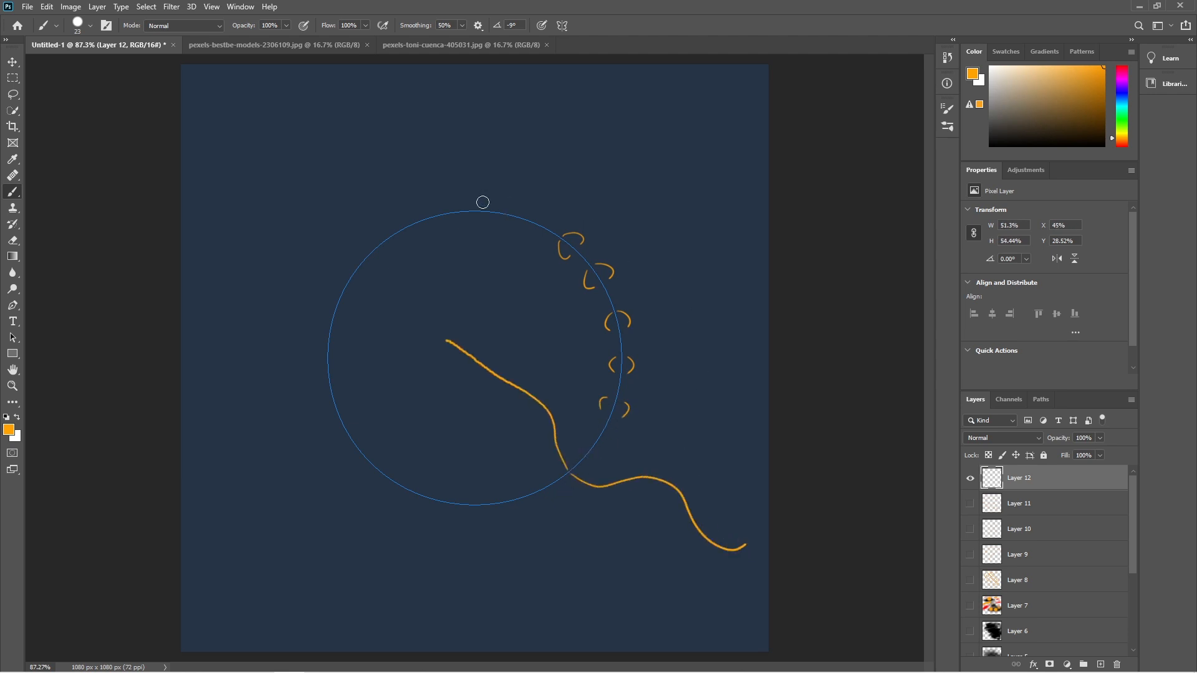
Draw mirrored loops at the circle's top and upper left, plus curved and short crossing strokes along its left side
mouse_move(480, 200)
mouse_down()
mouse_move(516, 141)
mouse_move(582, 145)
mouse_move(592, 176)
mouse_move(546, 211)
mouse_up()
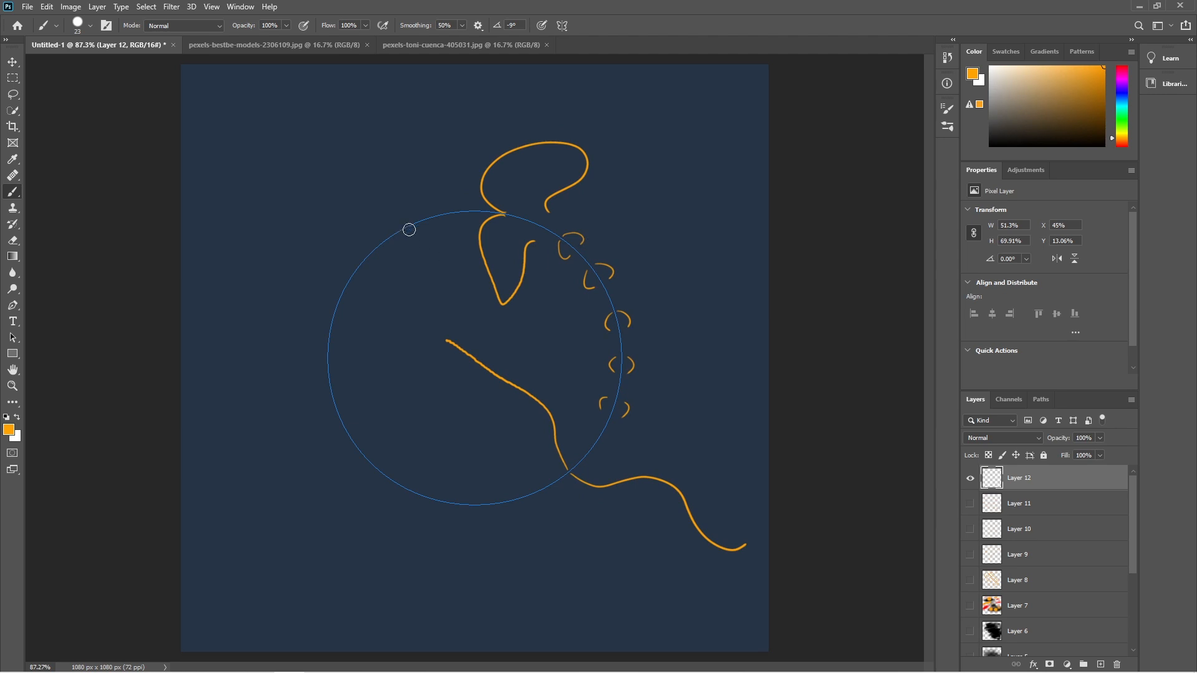
mouse_move(428, 219)
mouse_down()
mouse_move(361, 197)
mouse_move(327, 242)
mouse_move(378, 258)
mouse_move(399, 228)
mouse_up()
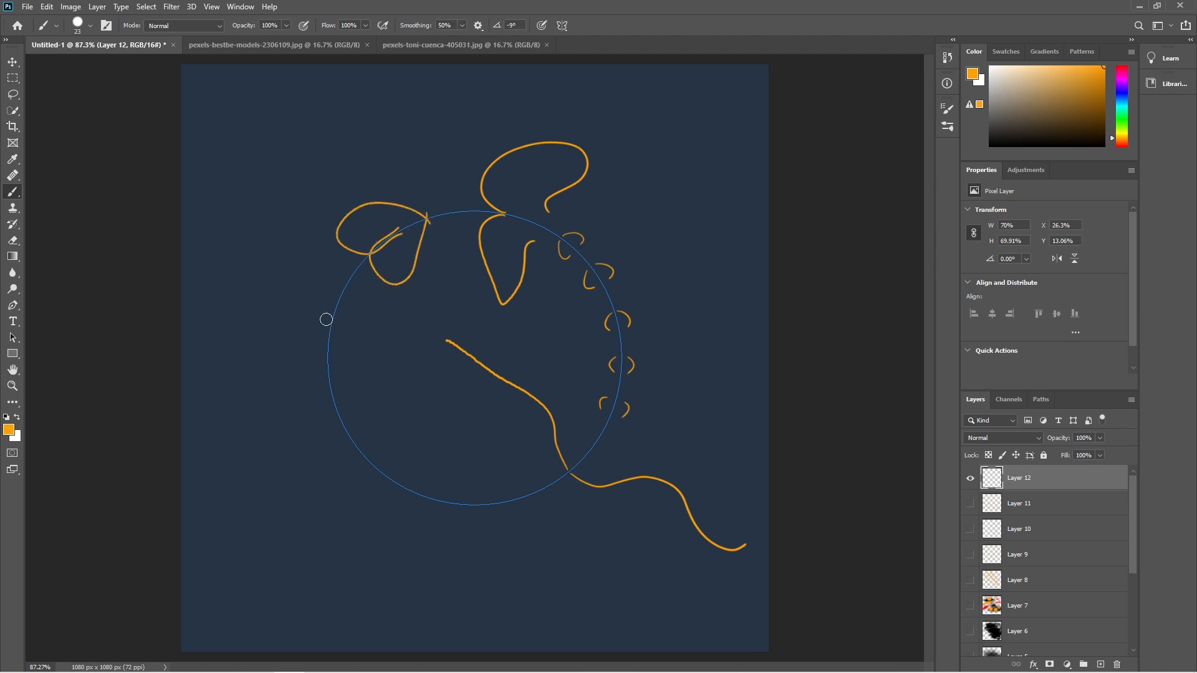
mouse_move(328, 318)
mouse_down()
mouse_move(304, 313)
mouse_move(235, 424)
mouse_up()
mouse_move(326, 378)
mouse_down()
mouse_move(248, 406)
mouse_move(380, 412)
mouse_move(285, 441)
mouse_move(355, 444)
mouse_up()
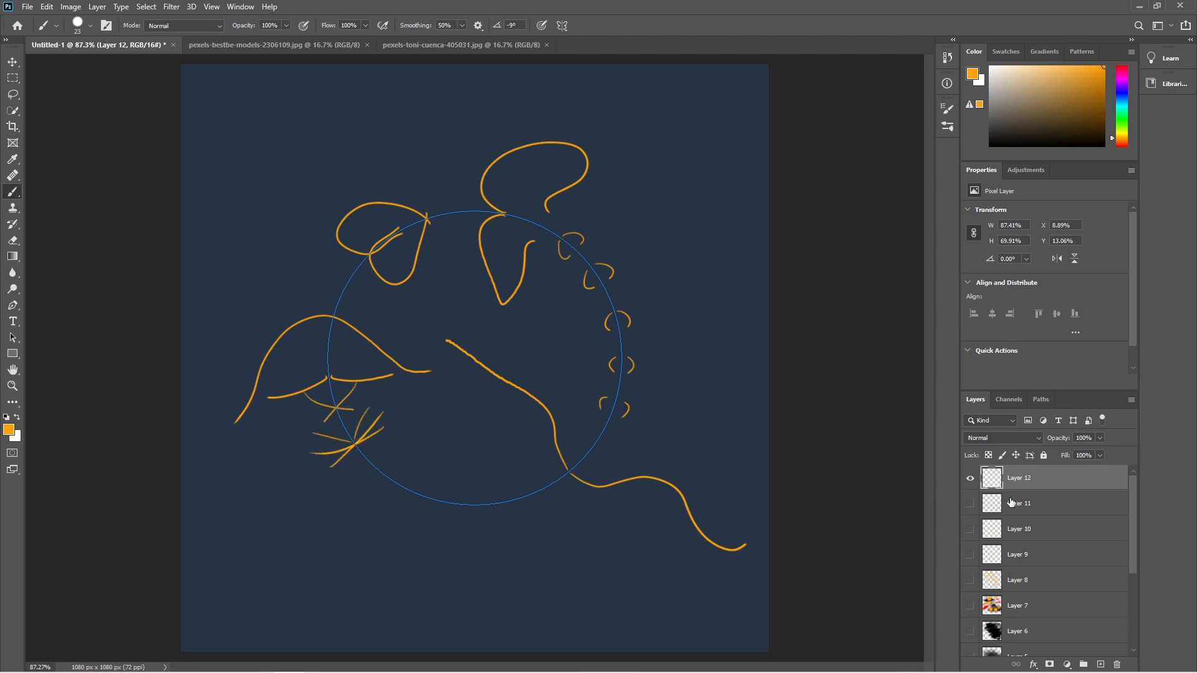
Hide Layer 12 to clear the circle symmetry strokes from the canvas
click(973, 480)
click(972, 481)
click(973, 480)
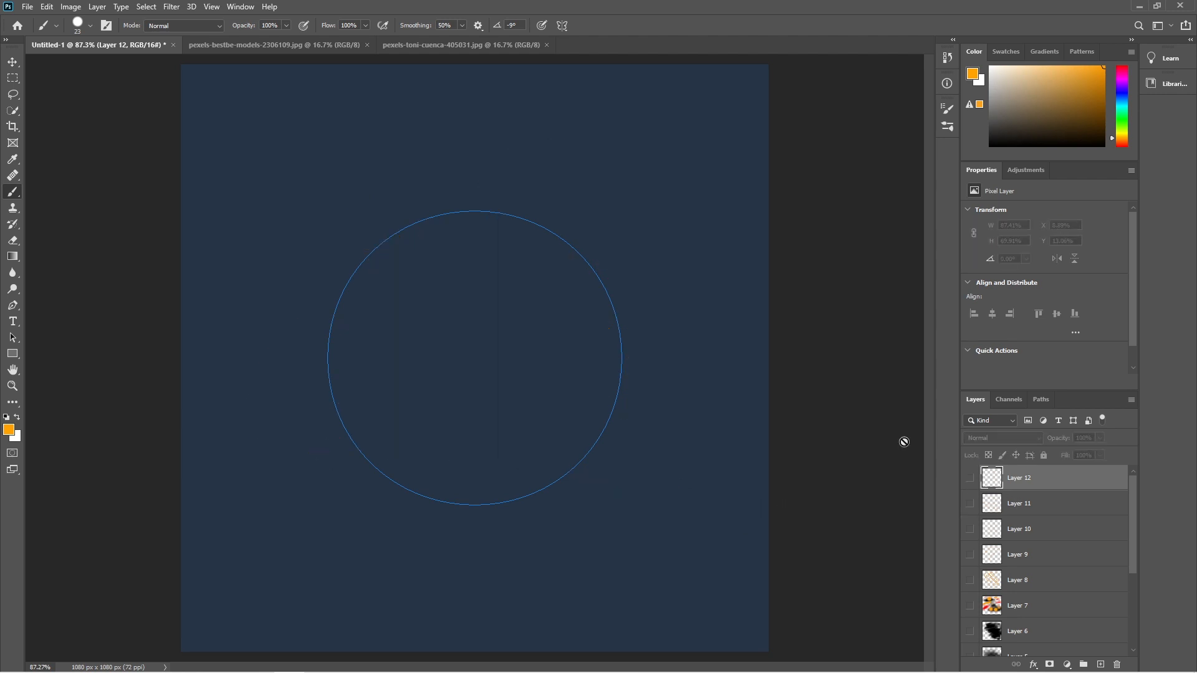
click(562, 26)
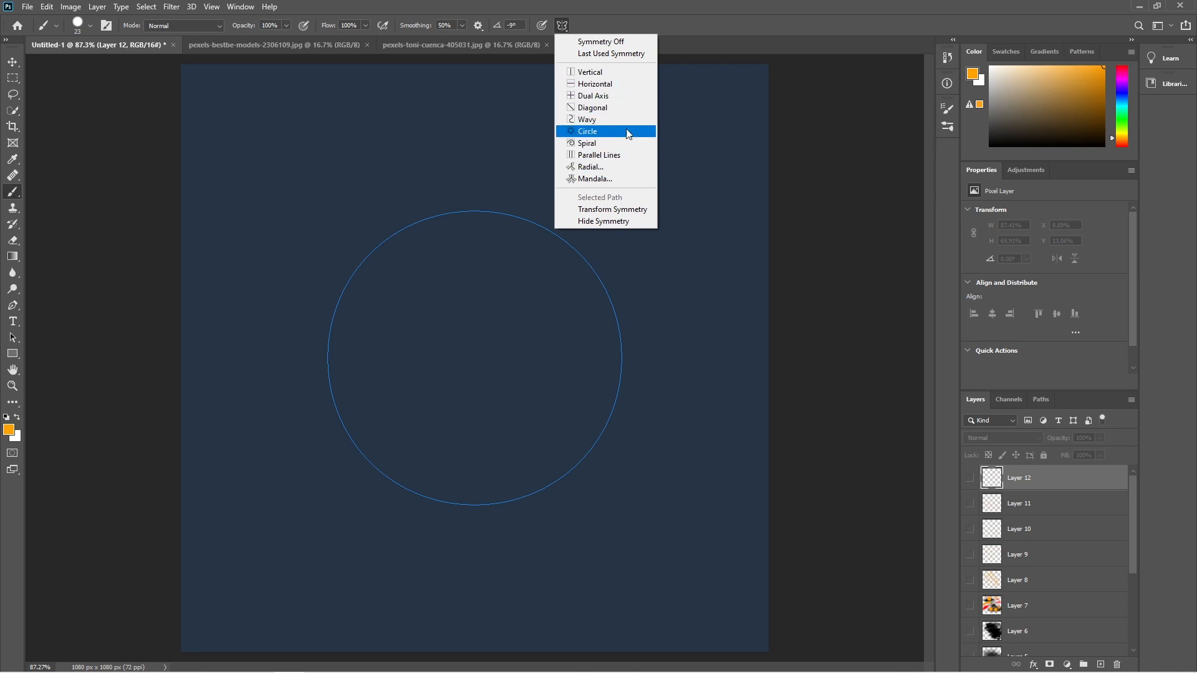
click(699, 26)
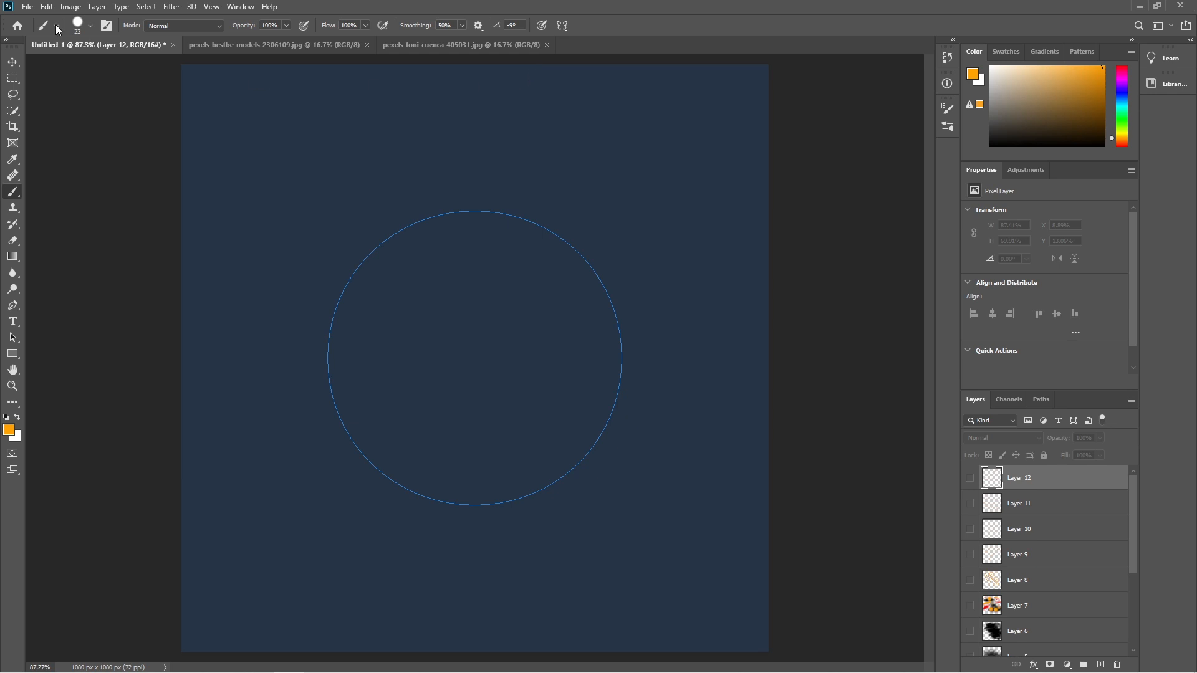
click(110, 27)
click(111, 27)
click(562, 26)
click(688, 11)
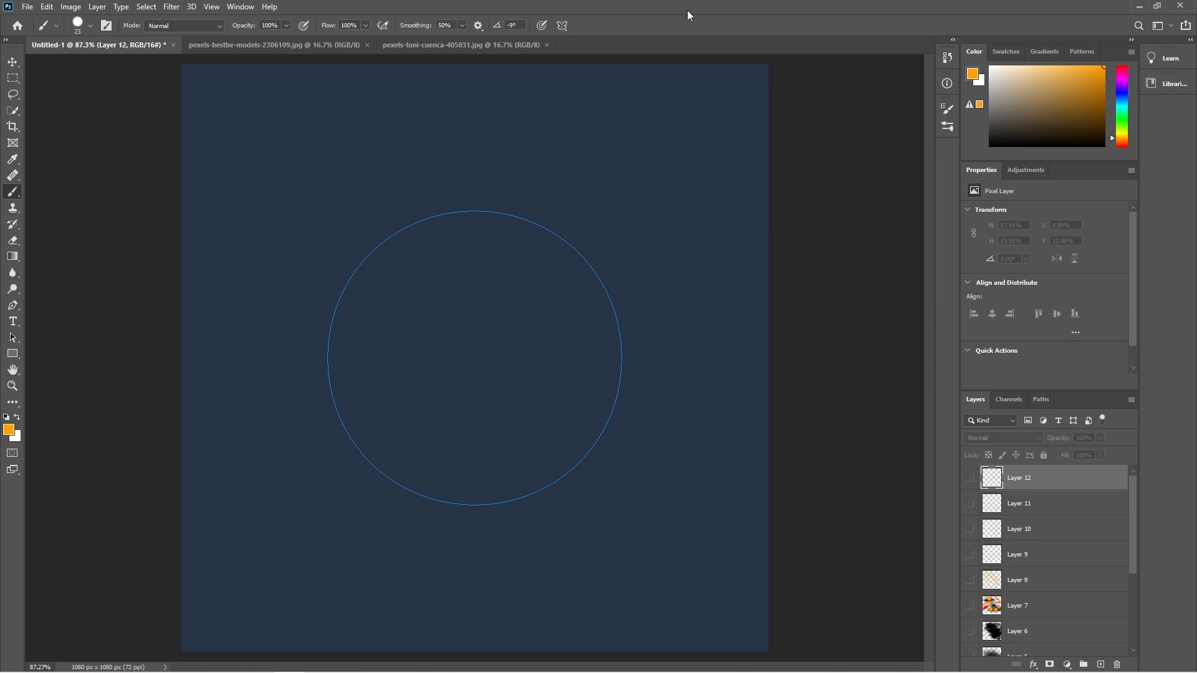